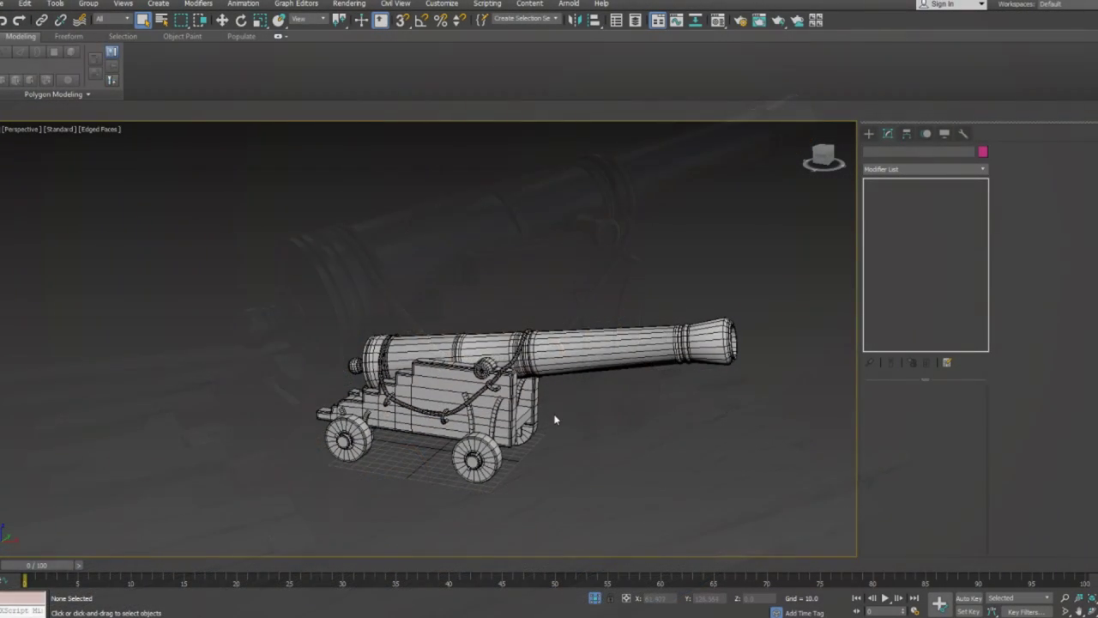
pyautogui.moveTo(553, 417); pyautogui.dragTo(584, 412, button='middle')
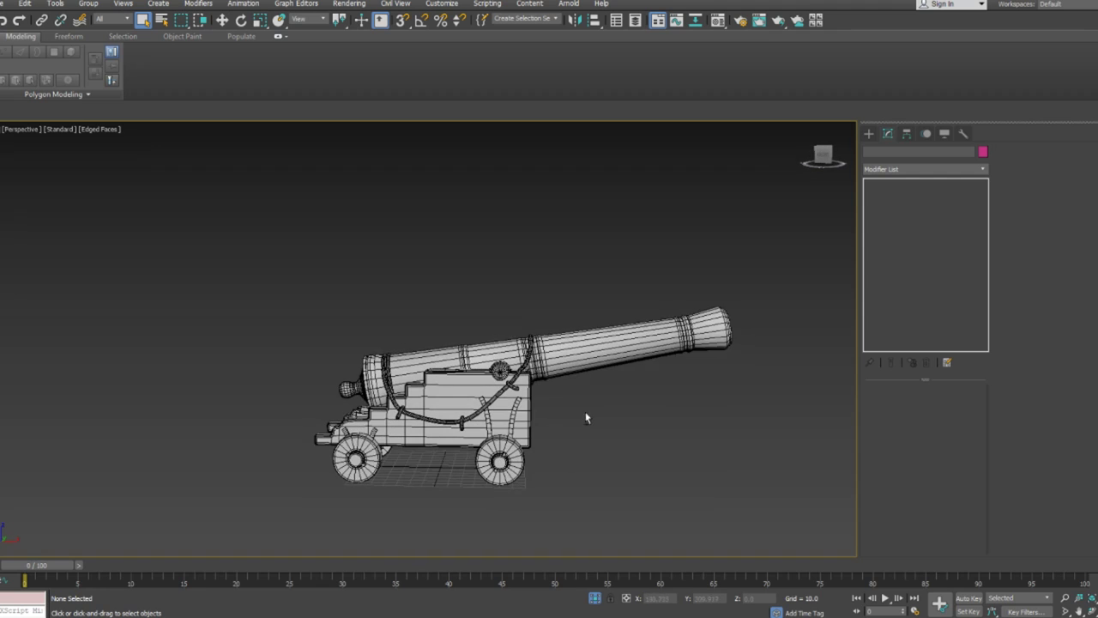
pyautogui.click(534, 371)
pyautogui.click(642, 408)
pyautogui.keyDown('alt'); pyautogui.moveTo(656, 418); pyautogui.dragTo(542, 415, button='middle'); pyautogui.keyUp('alt')
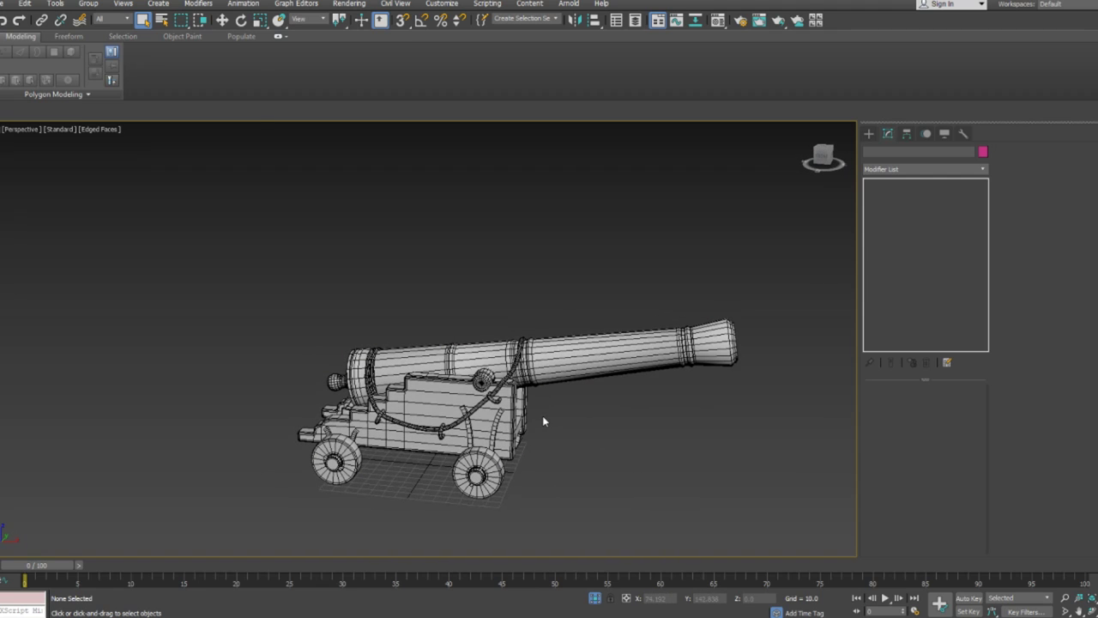
# Step: Hide cannon_high and cannon_low from the scene object list and unhide all objects again
pyautogui.press('h')
pyautogui.click(2, 68)
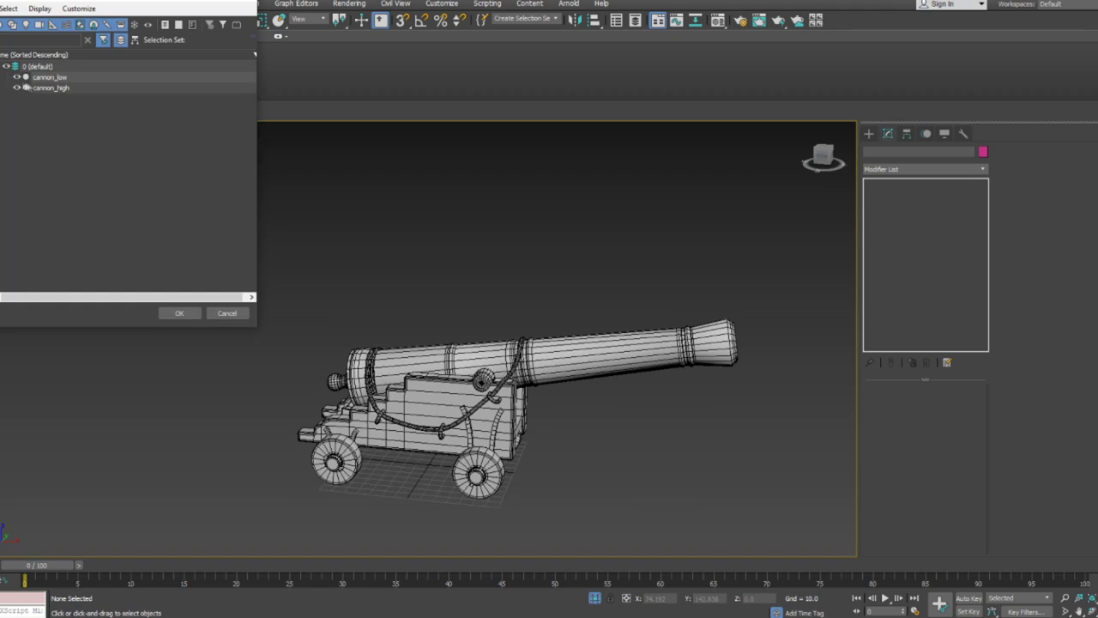
pyautogui.click(18, 89)
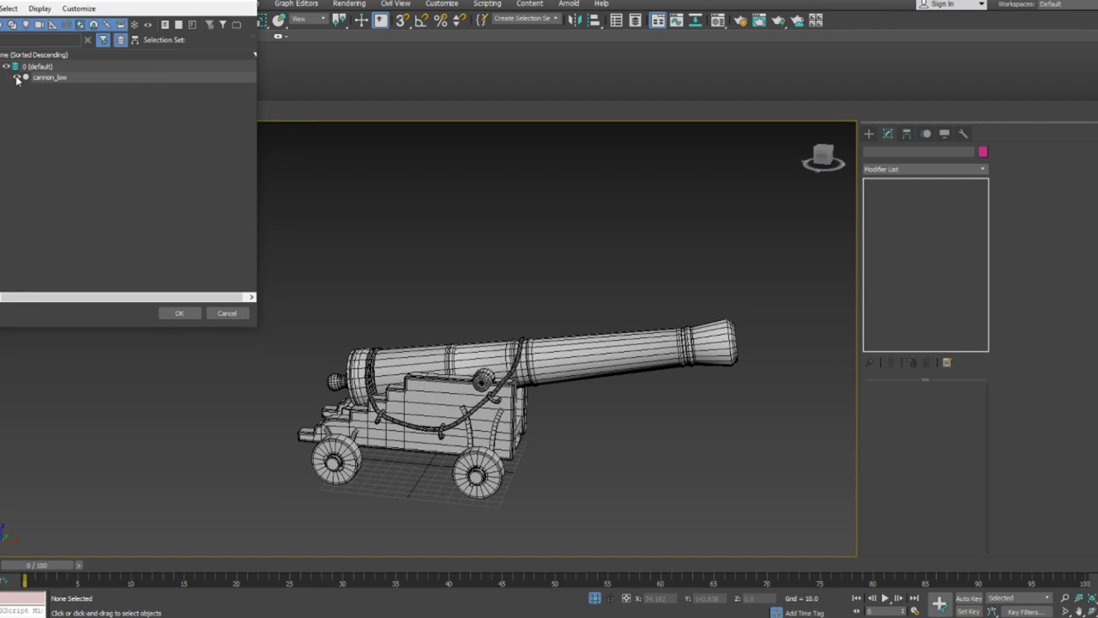
pyautogui.click(17, 78)
pyautogui.click(179, 312)
pyautogui.rightClick(403, 319)
pyautogui.click(447, 282)
# Step: Move cannon_high along the X axis to about -247 to separate it from cannon_low, and undo the move
pyautogui.click(550, 367)
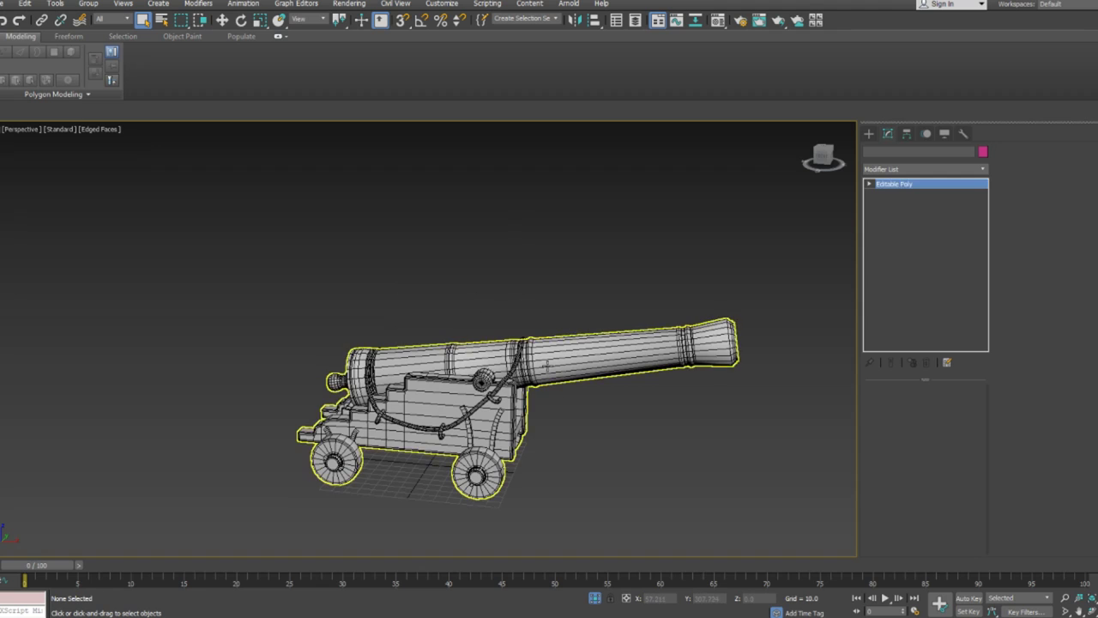
pyautogui.press('w')
pyautogui.moveTo(462, 468)
pyautogui.keyDown('shift'); pyautogui.mouseDown()
pyautogui.moveTo(176, 463)
pyautogui.moveTo(197, 447)
pyautogui.mouseUp(); pyautogui.keyUp('shift')
pyautogui.click(506, 426)
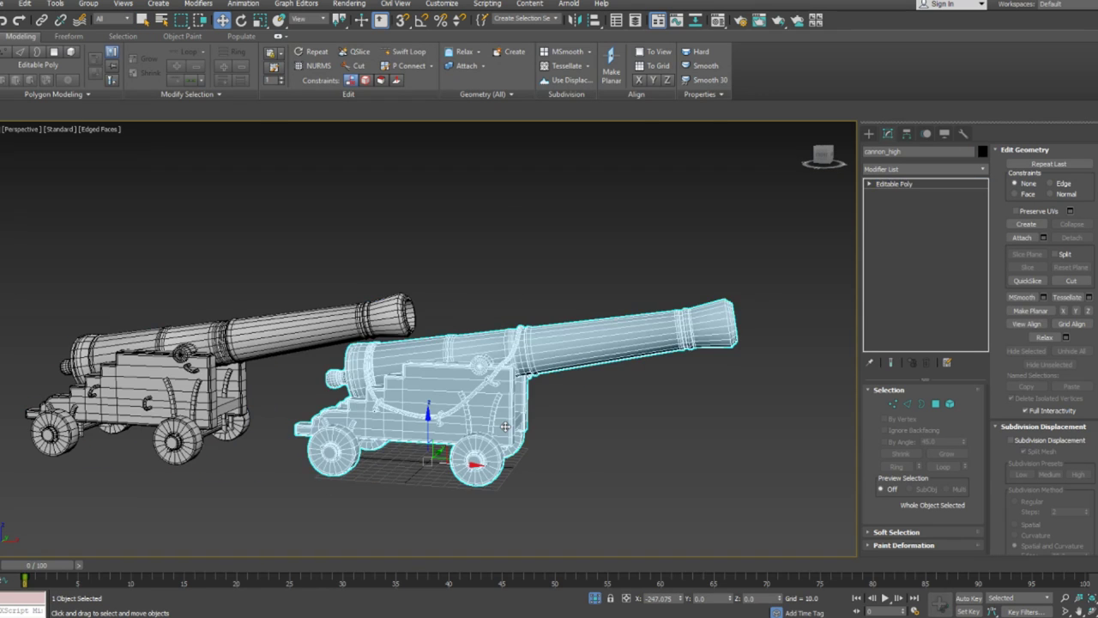
pyautogui.hotkey('ctrl', 'z')
pyautogui.hotkey('ctrl', 'z')
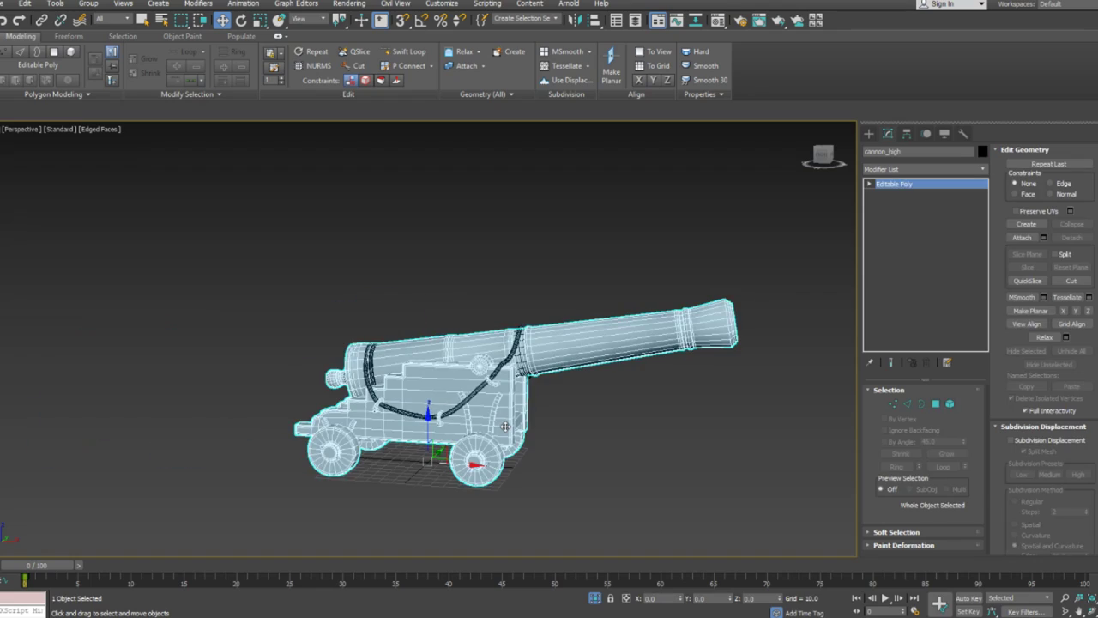
# Step: Move cannon_low along the X axis to about -251.6 so it stands beside cannon_high
pyautogui.click(578, 444)
pyautogui.scroll(5, 492, 357)
pyautogui.scroll(-3, 492, 357)
pyautogui.click(497, 347)
pyautogui.keyDown('alt'); pyautogui.moveTo(496, 347); pyautogui.dragTo(542, 361, button='middle'); pyautogui.keyUp('alt')
pyautogui.scroll(-3, 463, 373)
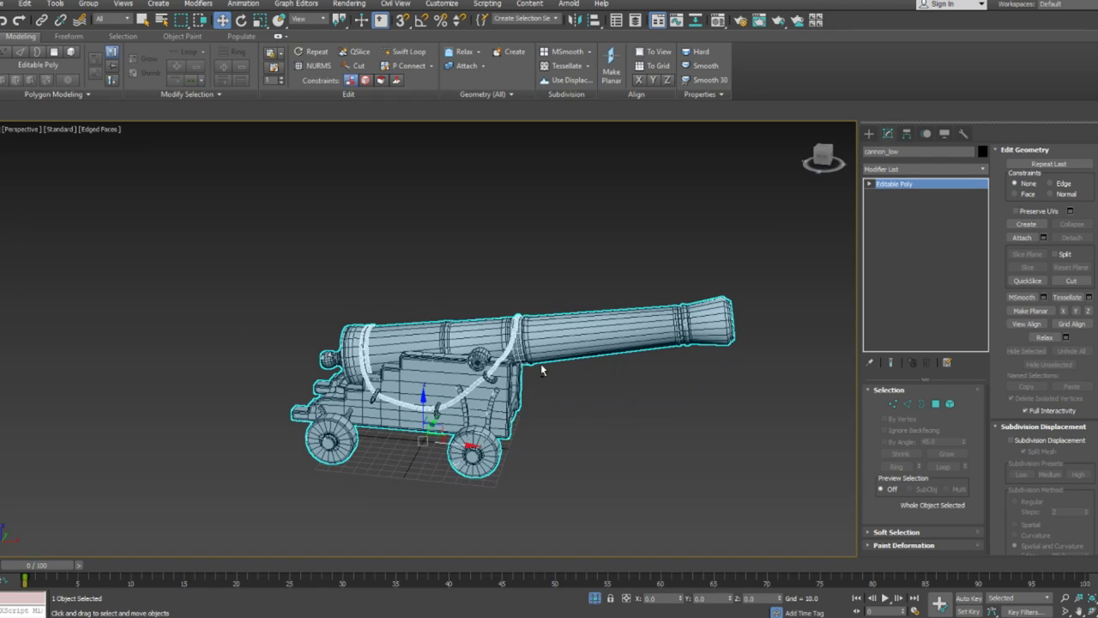
pyautogui.keyDown('alt'); pyautogui.moveTo(540, 369); pyautogui.dragTo(609, 348, button='middle'); pyautogui.keyUp('alt')
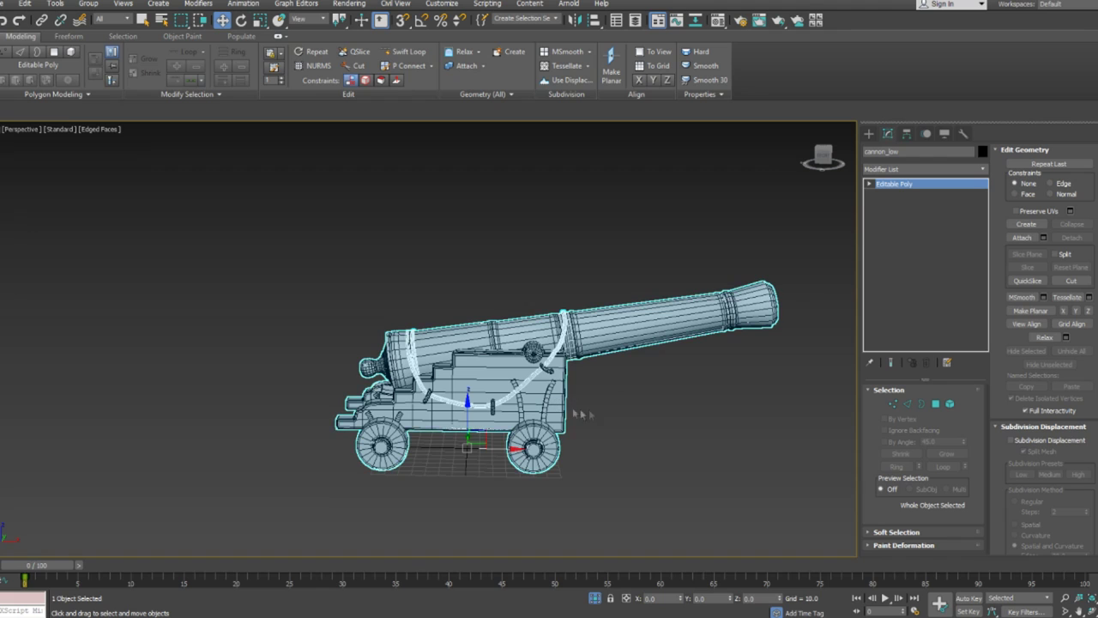
pyautogui.keyDown('alt'); pyautogui.moveTo(569, 396); pyautogui.dragTo(601, 399, button='middle'); pyautogui.keyUp('alt')
pyautogui.moveTo(498, 436); pyautogui.dragTo(231, 393)
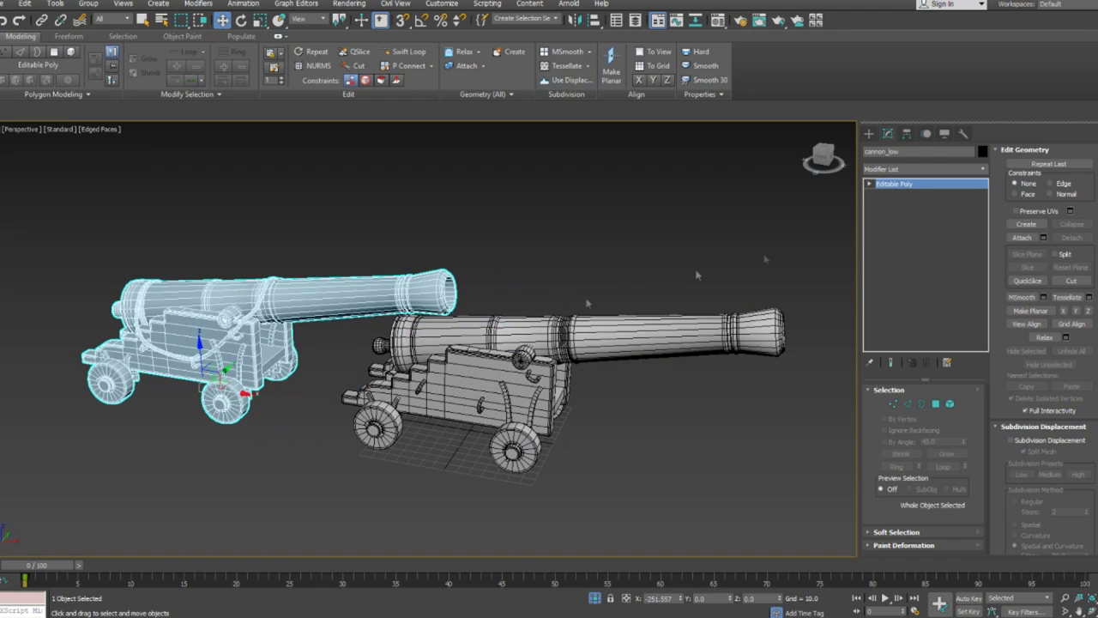
# Step: Select the cannon without the rope and check its object name
pyautogui.click(636, 327)
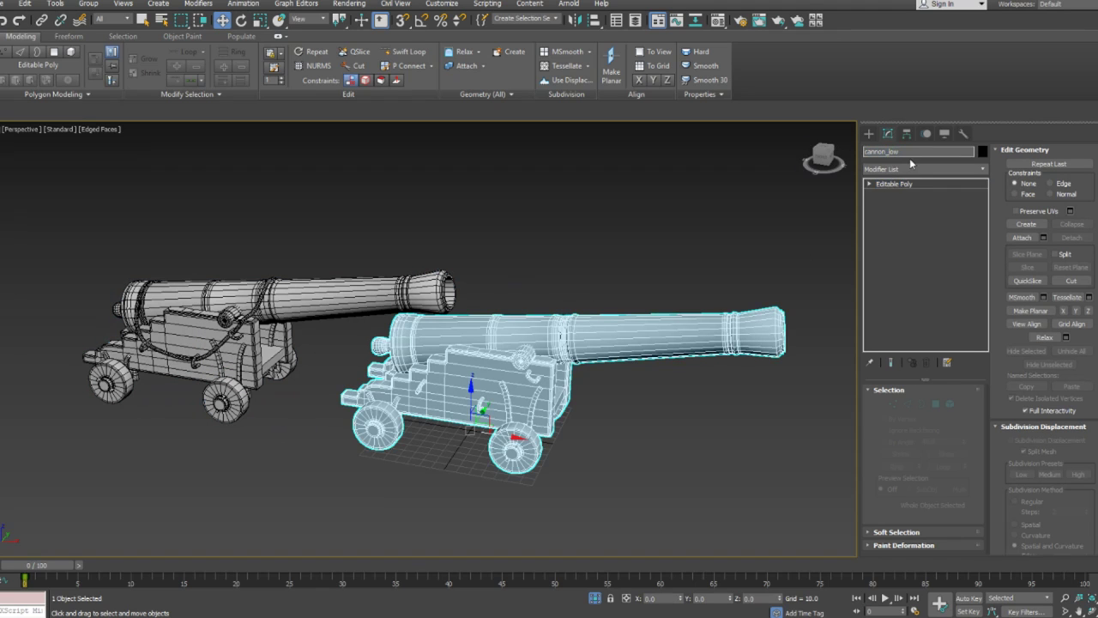
pyautogui.click(626, 211)
pyautogui.click(570, 339)
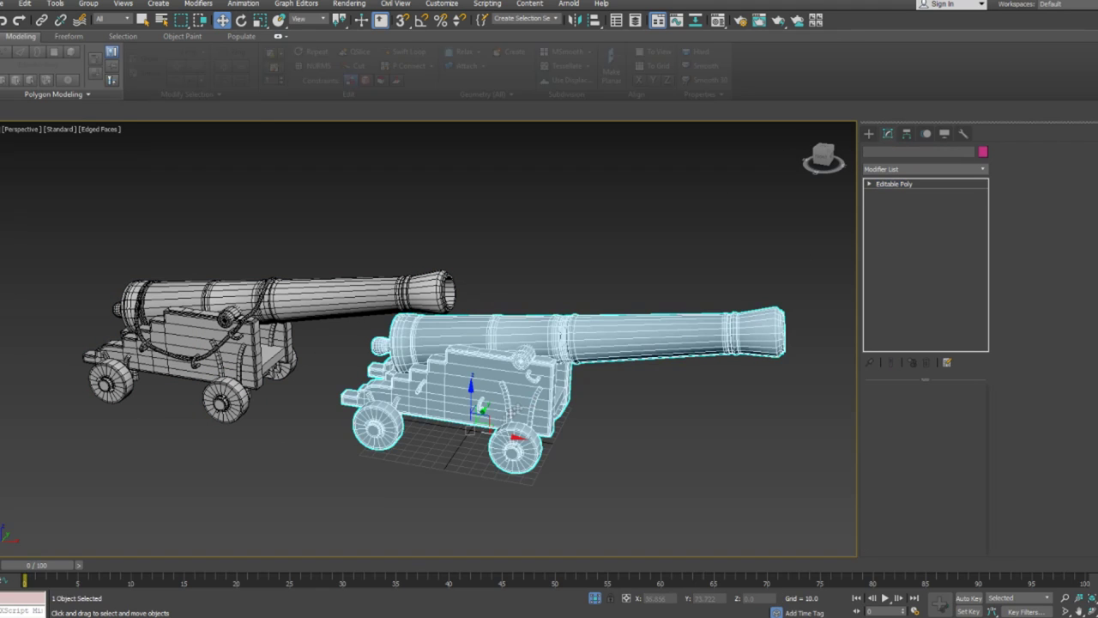
# Step: Reset cannon_low's X position and undo the reset
pyautogui.click(275, 365)
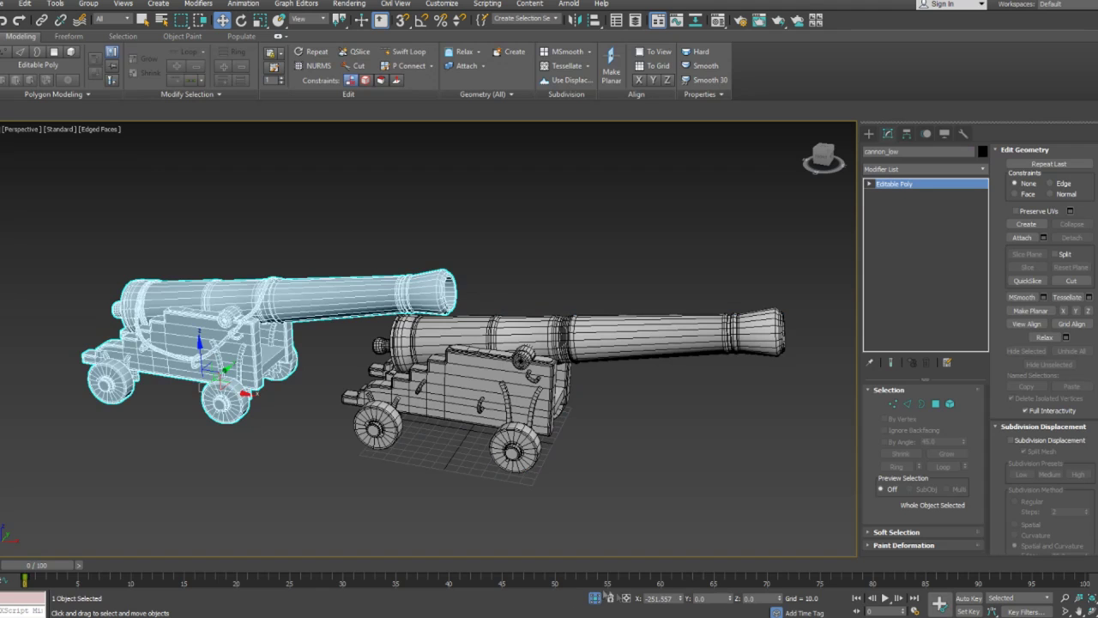
pyautogui.rightClick(682, 601)
pyautogui.hotkey('ctrl', 'z')
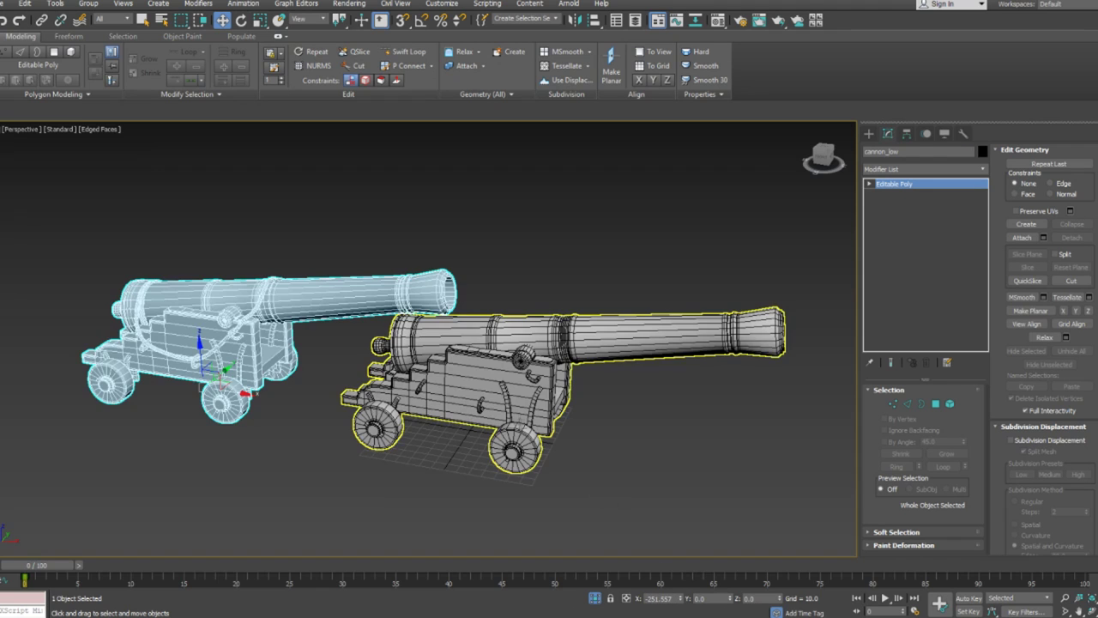
# Step: Inspect cannon_high up close, comparing it with cannon_low beside it
pyautogui.click(572, 340)
pyautogui.press('z')
pyautogui.keyDown('alt'); pyautogui.moveTo(513, 333); pyautogui.dragTo(270, 335, button='middle'); pyautogui.keyUp('alt')
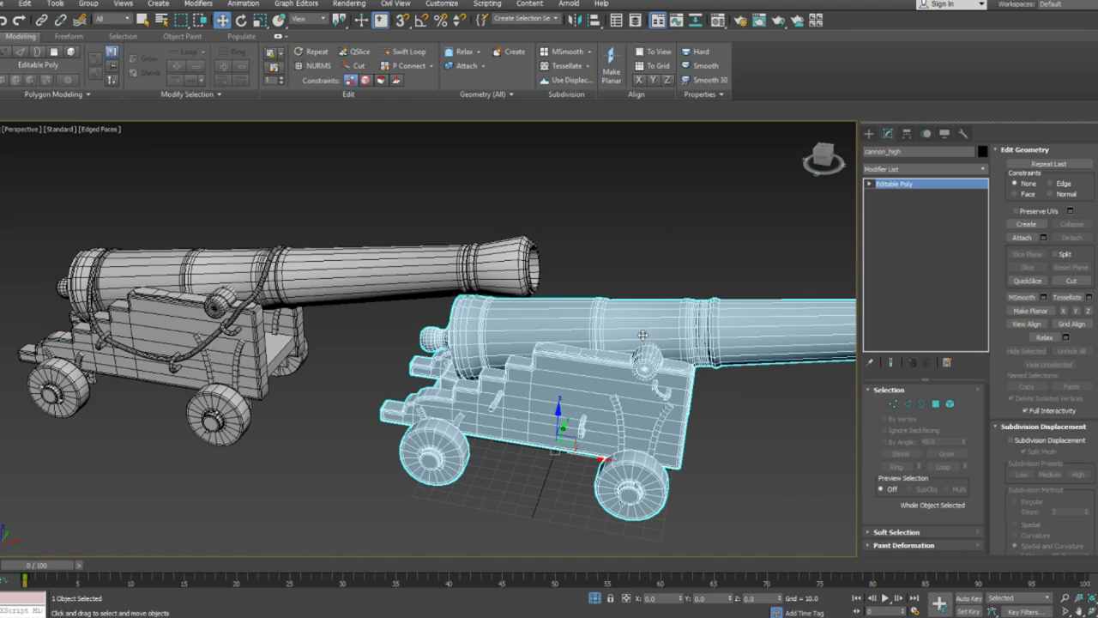
pyautogui.click(632, 267)
pyautogui.click(608, 330)
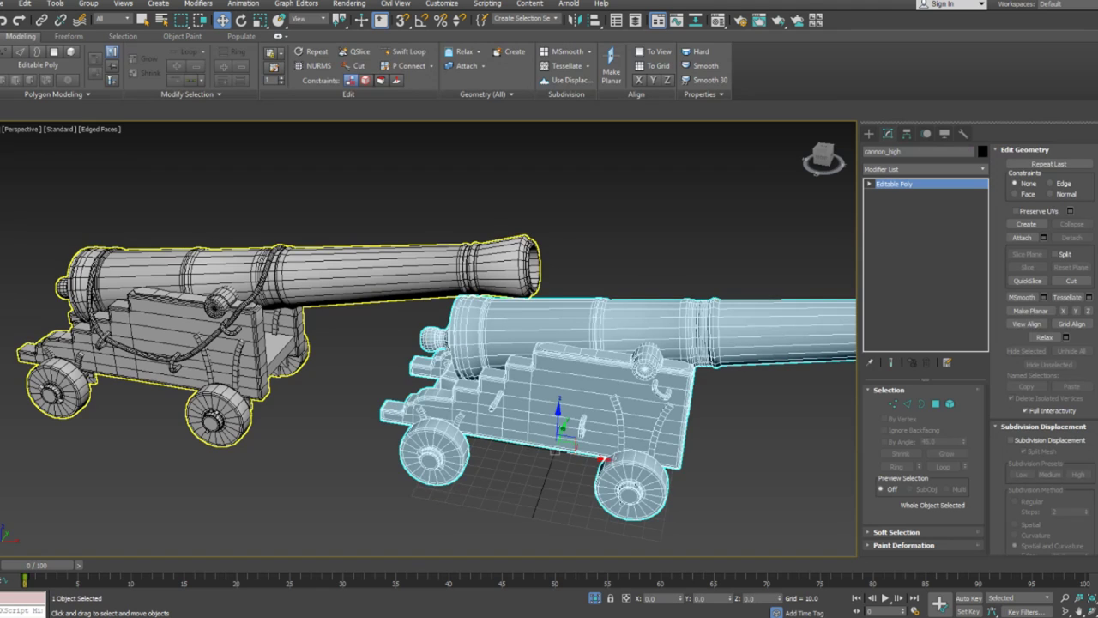
# Step: Delete the rope element from cannon_low and leave both cannons deselected
pyautogui.click(251, 307)
pyautogui.press('5')
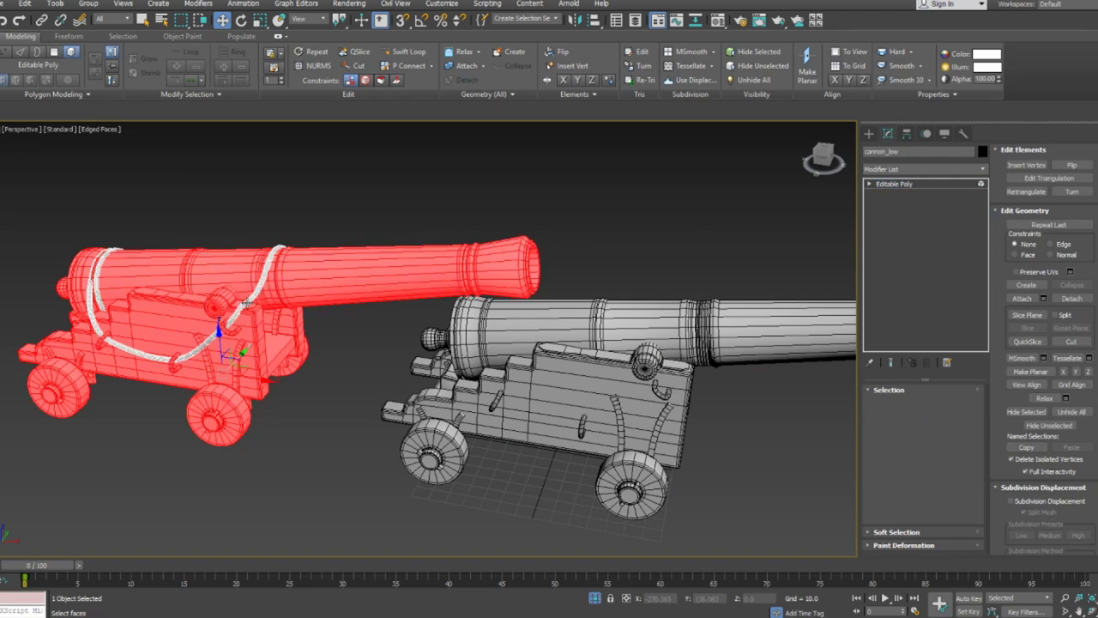
pyautogui.click(247, 304)
pyautogui.press('Delete')
pyautogui.click(951, 405)
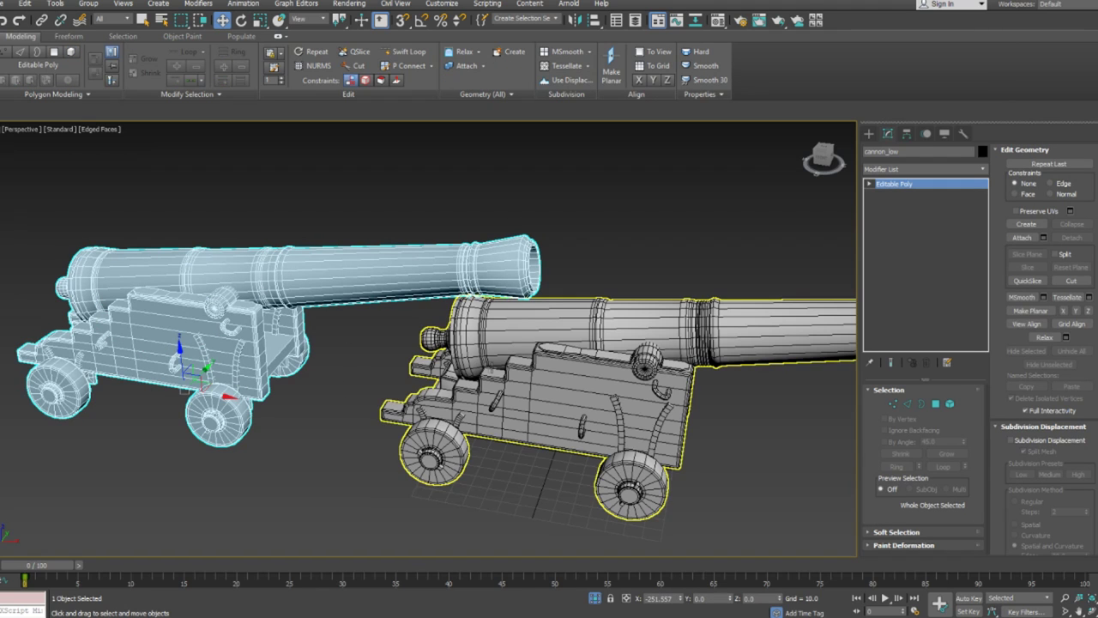
pyautogui.click(479, 370)
pyautogui.moveTo(479, 371)
pyautogui.keyDown('alt'); pyautogui.mouseDown(button='middle')
pyautogui.moveTo(496, 353)
pyautogui.moveTo(471, 368)
pyautogui.mouseUp(button='middle'); pyautogui.keyUp('alt')
pyautogui.click(363, 360)
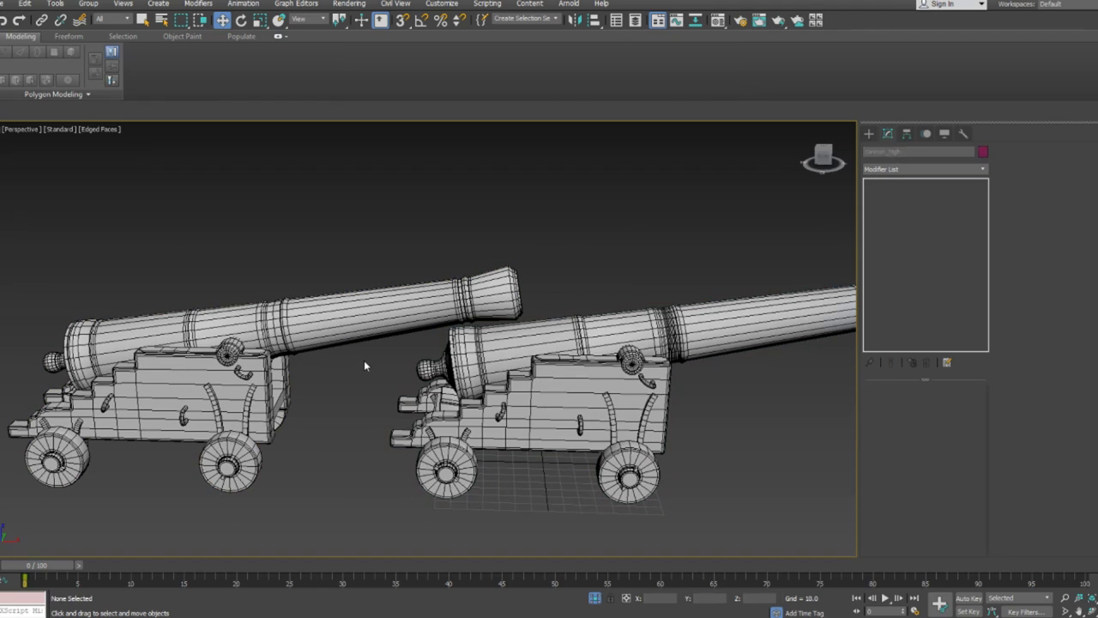
# Step: Assign one Standard material named cannon to both cannon_low and cannon_high
pyautogui.press('m')
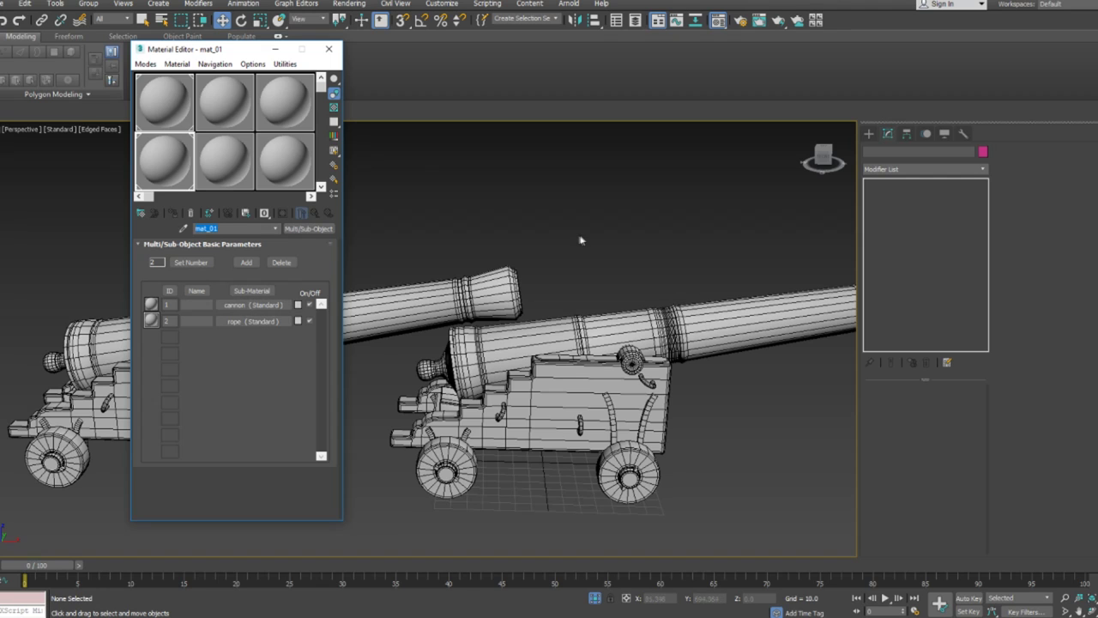
pyautogui.moveTo(641, 239); pyautogui.dragTo(448, 461)
pyautogui.click(245, 155)
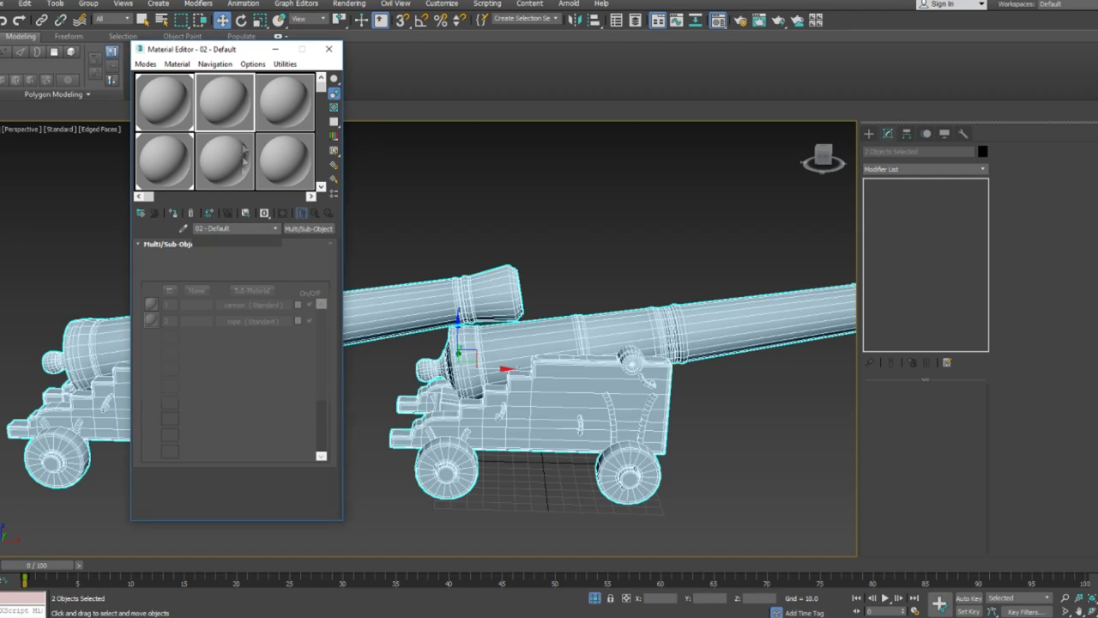
pyautogui.write('cannon')
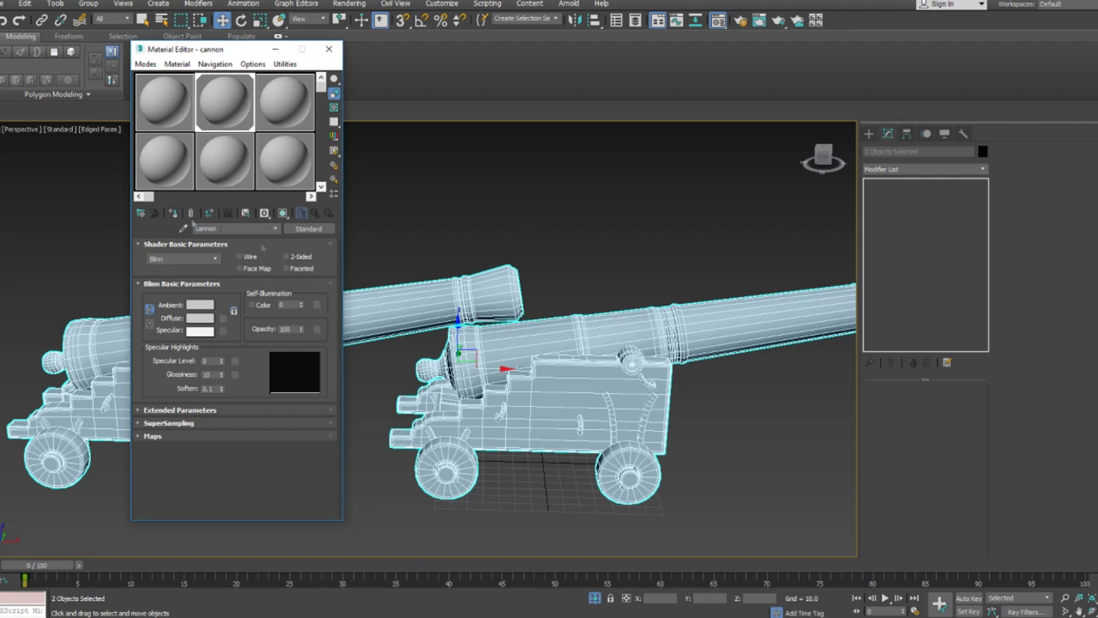
pyautogui.click(329, 49)
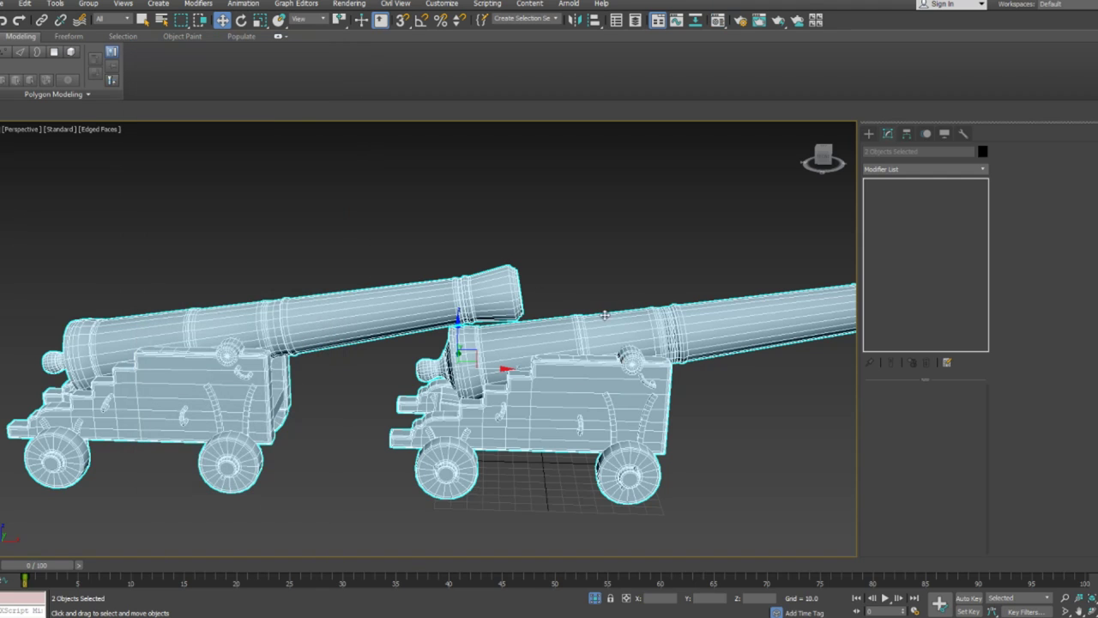
pyautogui.click(596, 367)
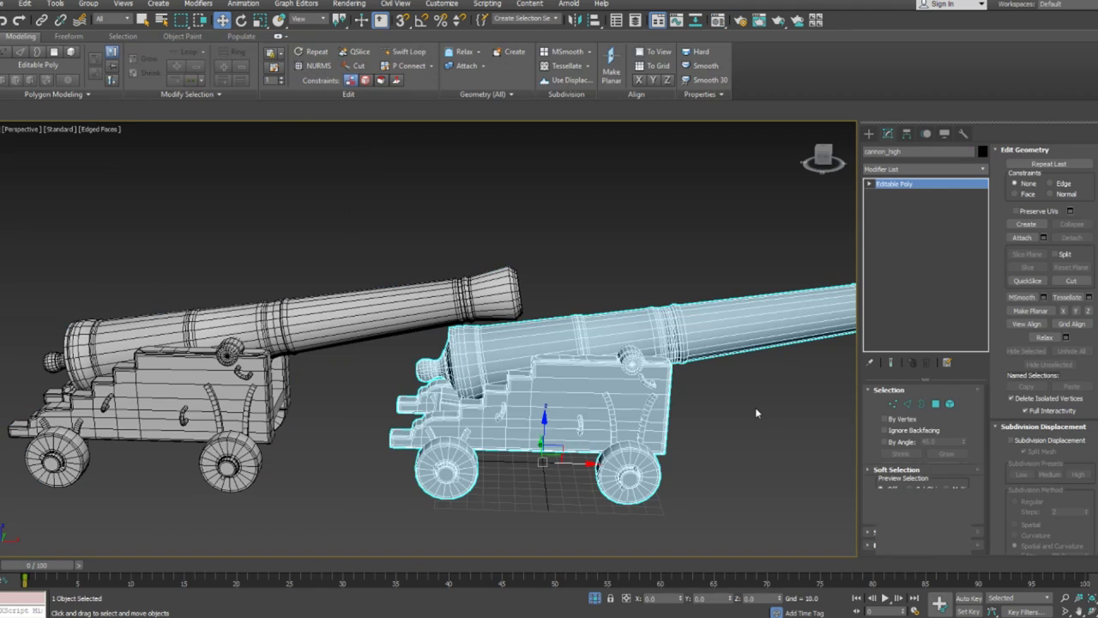
pyautogui.press('4')
pyautogui.press('4')
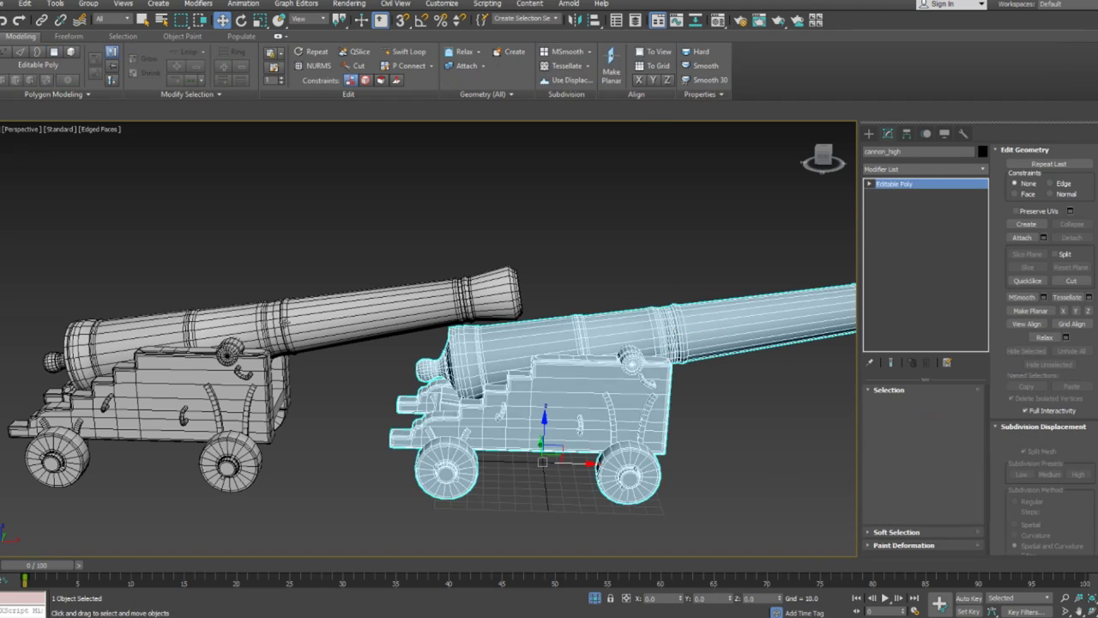
# Step: Set the material ID of all cannon_low polygons to 1
pyautogui.click(285, 322)
pyautogui.press('4')
pyautogui.hotkey('ctrl', 'a')
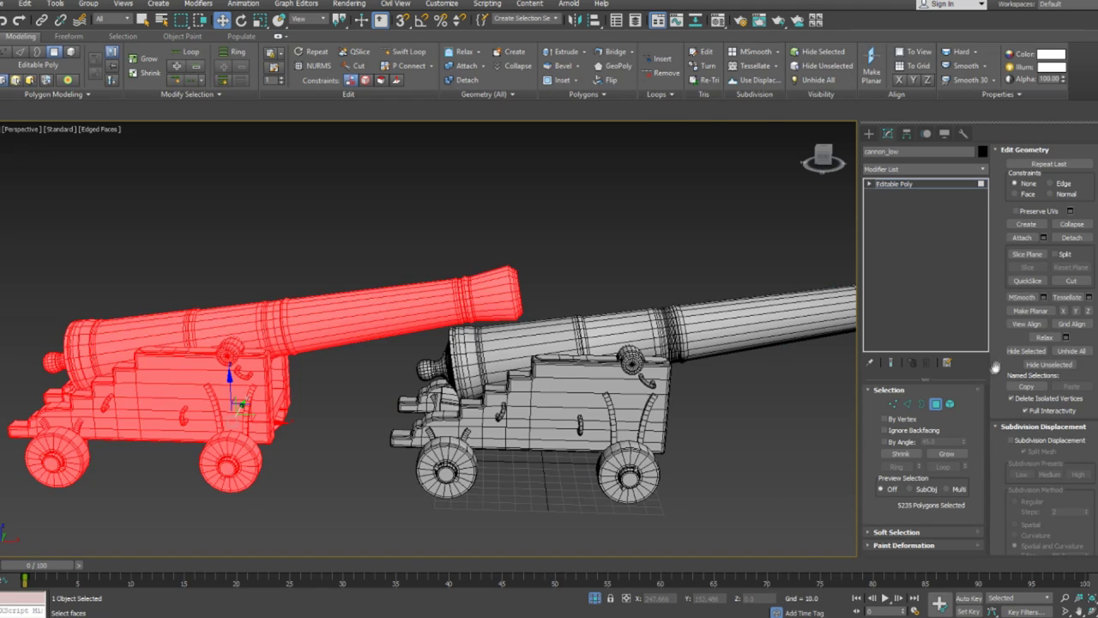
pyautogui.scroll(-5, 1067, 352)
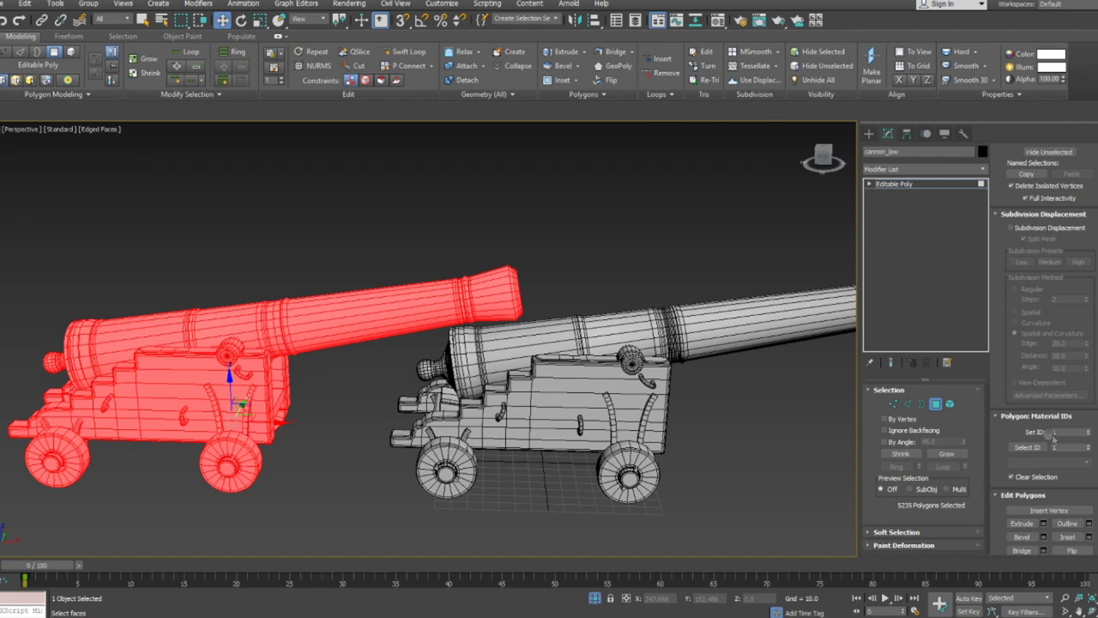
pyautogui.click(159, 378)
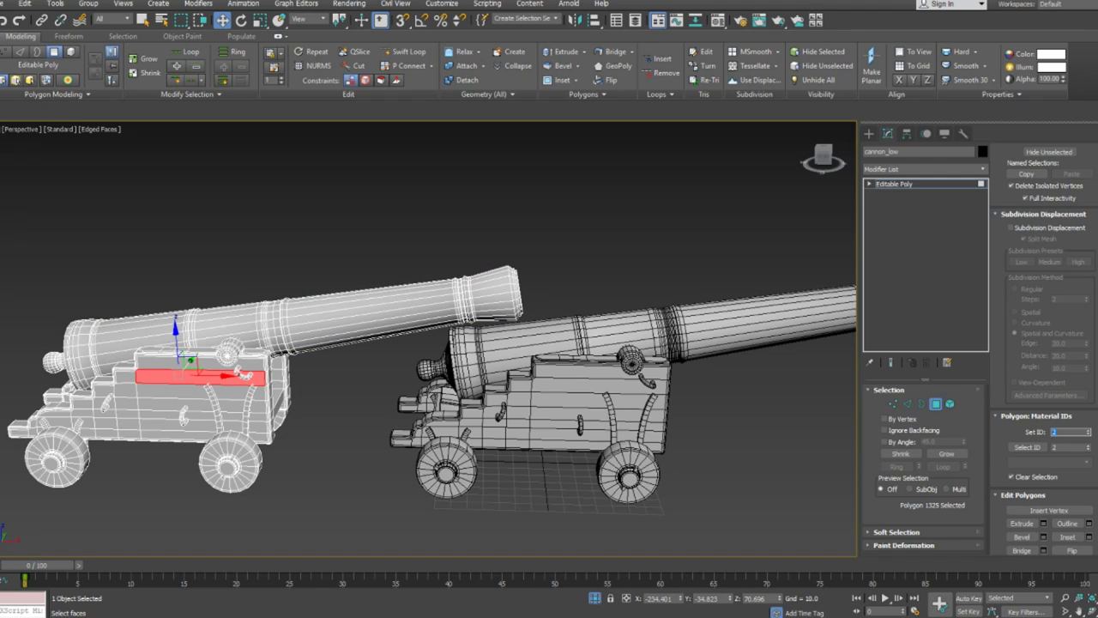
pyautogui.hotkey('ctrl', 'a')
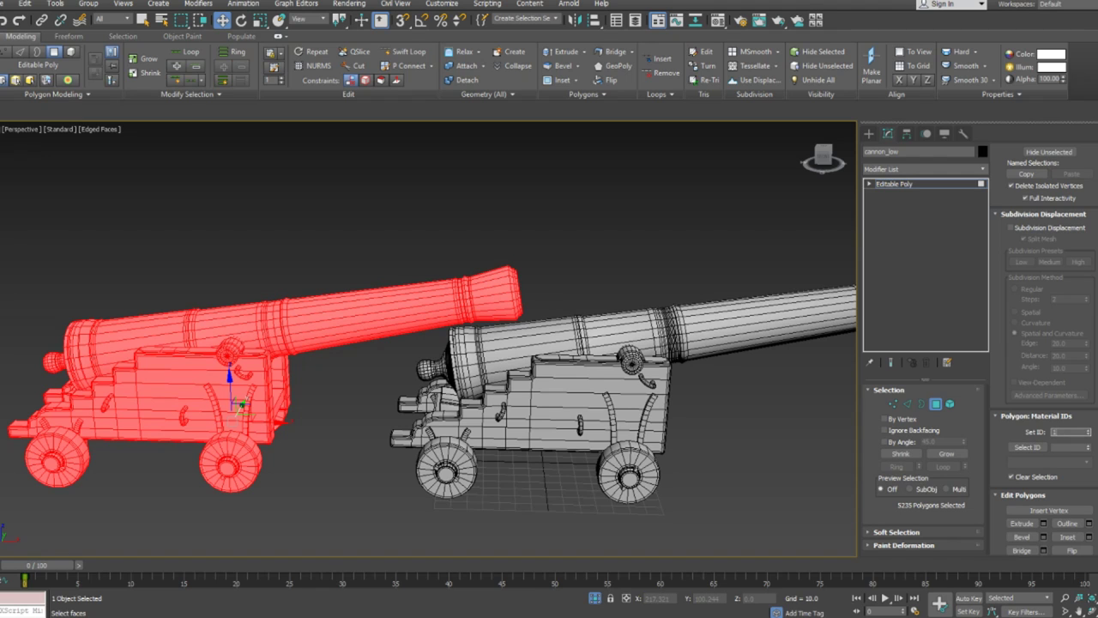
pyautogui.press('Return')
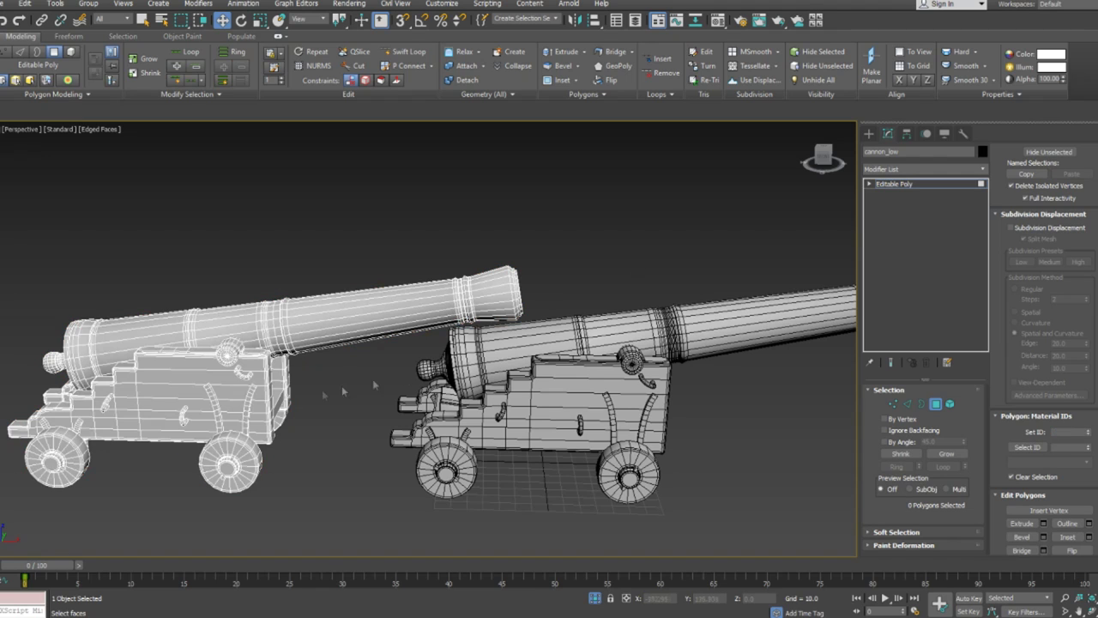
pyautogui.click(939, 410)
# Step: Add an Unwrap UVW modifier to cannon_low and open its UVs for editing
pyautogui.click(898, 168)
pyautogui.click(899, 168)
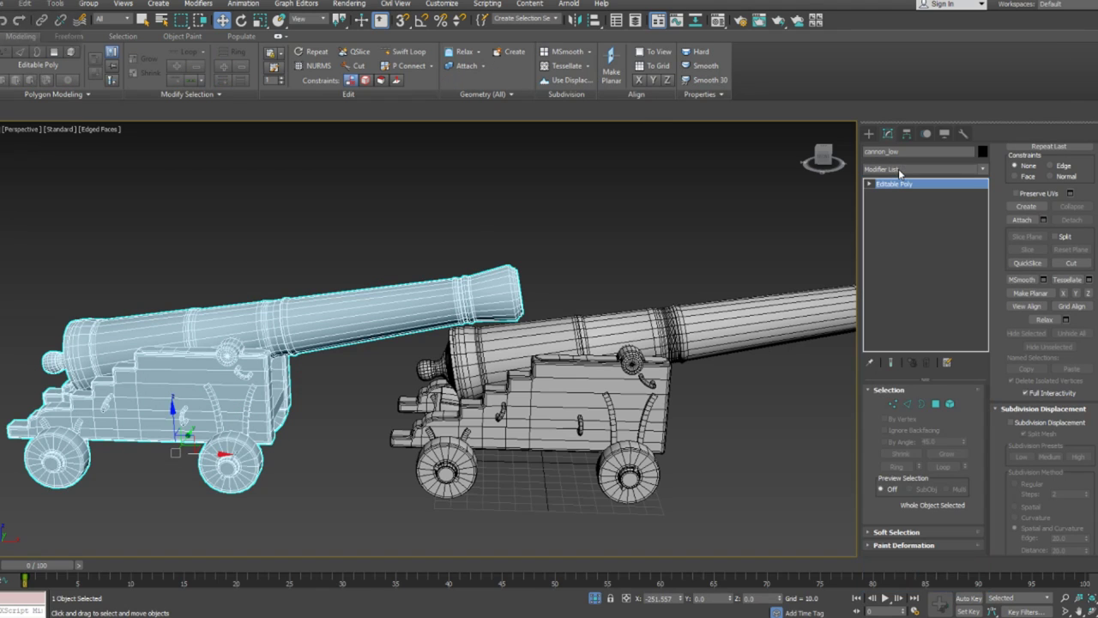
pyautogui.scroll(-2, 995, 426)
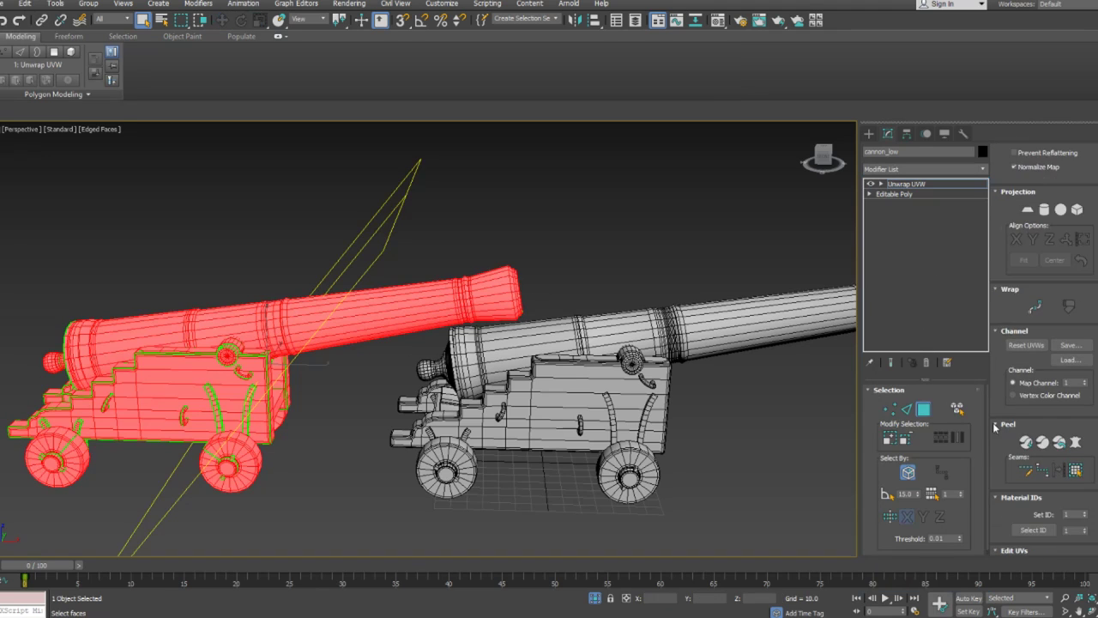
pyautogui.scroll(-3, 1004, 437)
pyautogui.click(1034, 499)
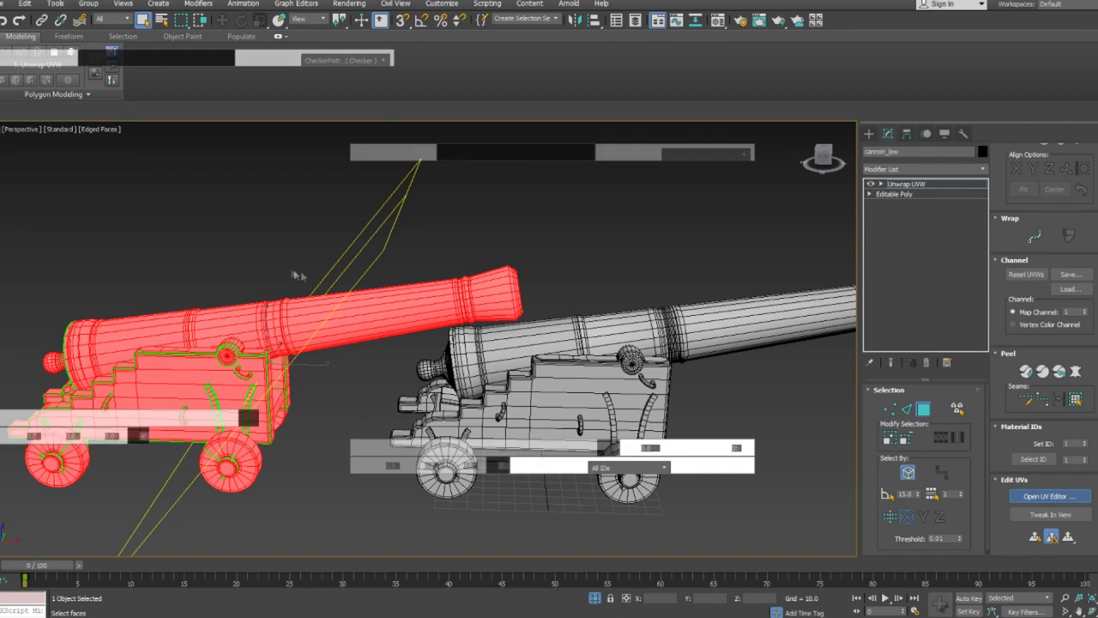
# Step: Examine cannon_low's UV layout, including the shells placed outside the main UV tile
pyautogui.moveTo(215, 257); pyautogui.dragTo(163, 241, button='middle')
pyautogui.click(203, 197)
pyautogui.moveTo(193, 187); pyautogui.dragTo(274, 258)
pyautogui.scroll(3, 221, 224)
pyautogui.moveTo(225, 194); pyautogui.dragTo(213, 196, button='middle')
pyautogui.moveTo(270, 163); pyautogui.dragTo(148, 264)
pyautogui.scroll(3, 144, 252)
pyautogui.moveTo(161, 193); pyautogui.dragTo(227, 242, button='middle')
pyautogui.scroll(-2, 227, 242)
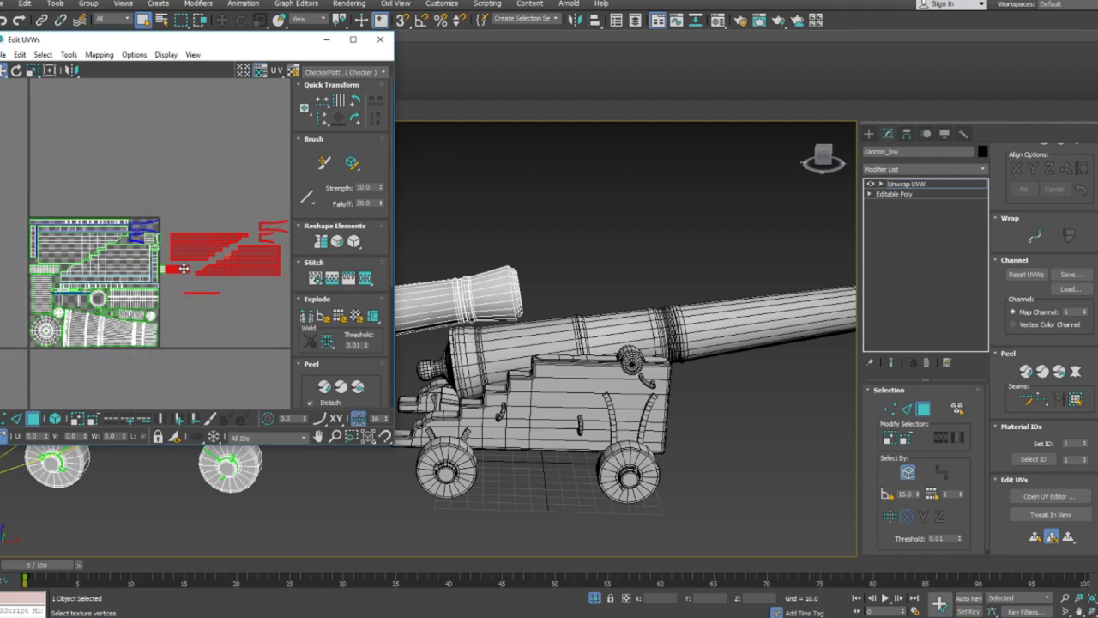
pyautogui.click(196, 212)
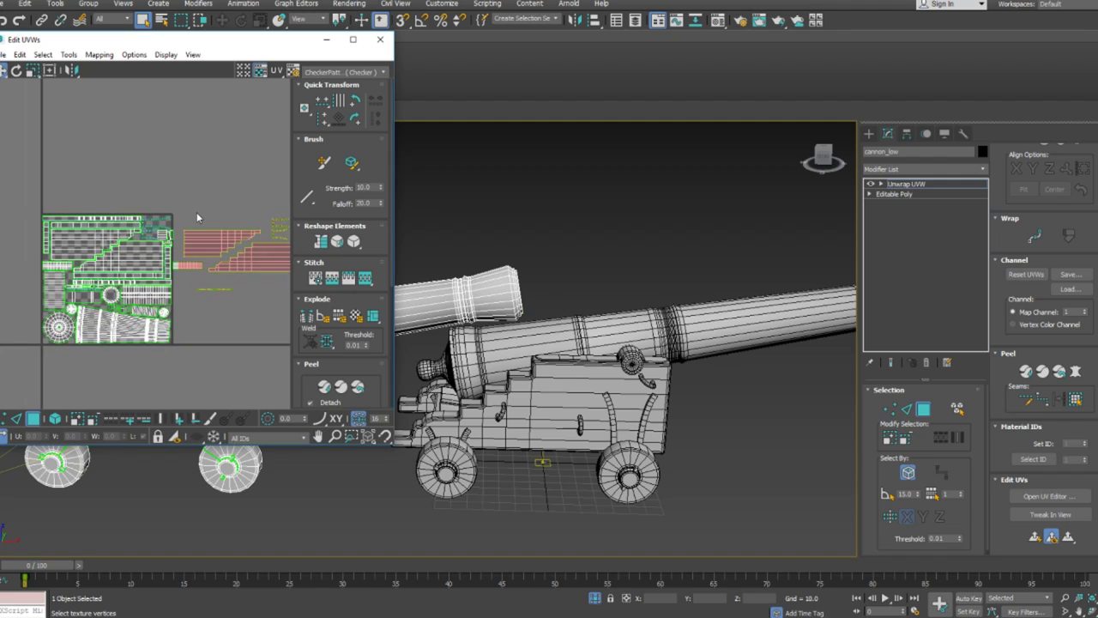
# Step: Compare cannon_low's UV shells inside the main tile with the shells placed beside it
pyautogui.scroll(-1, 168, 230)
pyautogui.moveTo(7, 181); pyautogui.dragTo(171, 343)
pyautogui.scroll(2, 192, 283)
pyautogui.click(187, 283)
pyautogui.moveTo(212, 281); pyautogui.dragTo(157, 288, button='middle')
pyautogui.moveTo(269, 167); pyautogui.dragTo(110, 298)
pyautogui.moveTo(127, 306); pyautogui.dragTo(197, 312, button='middle')
pyautogui.click(196, 312)
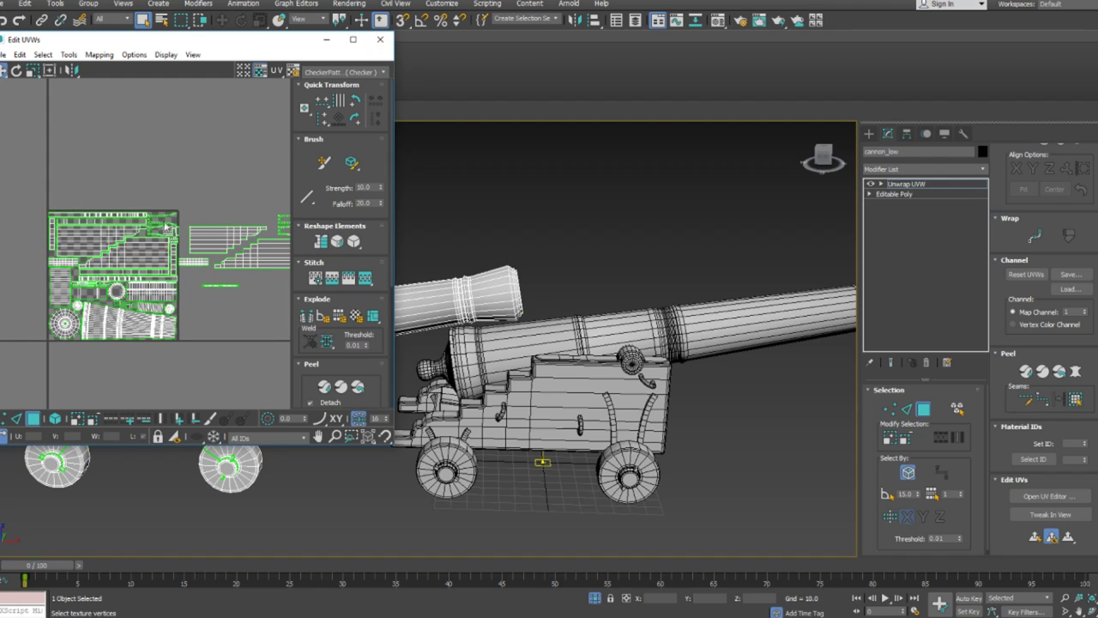
pyautogui.moveTo(169, 224); pyautogui.dragTo(144, 228, button='middle')
# Step: Close the UV editor and convert cannon_low back to an Editable Poly
pyautogui.click(380, 40)
pyautogui.rightClick(424, 375)
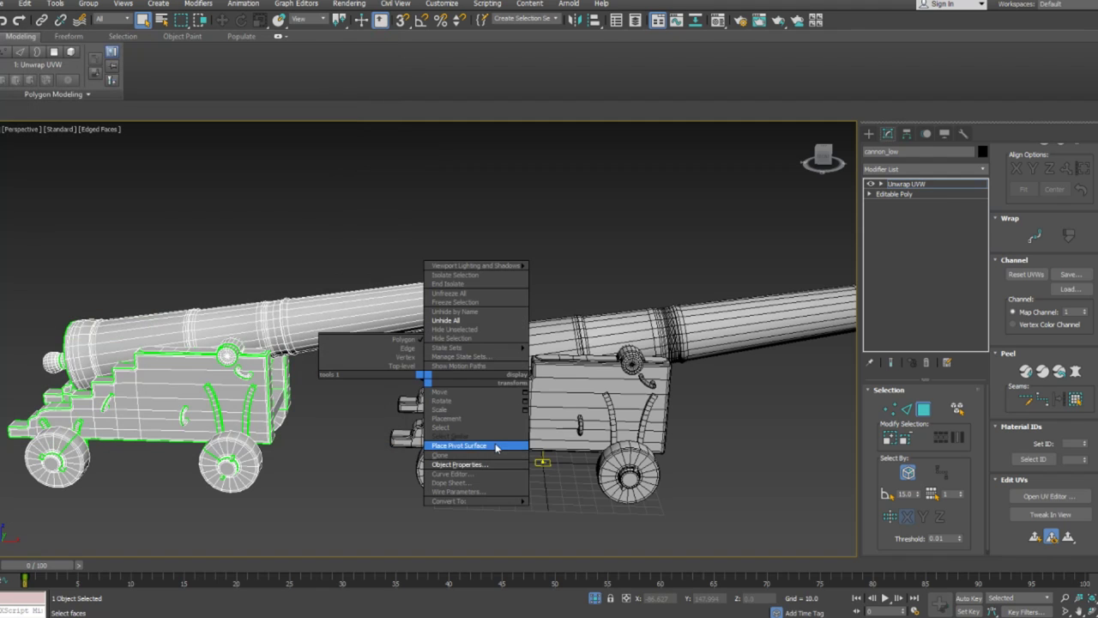
pyautogui.click(572, 510)
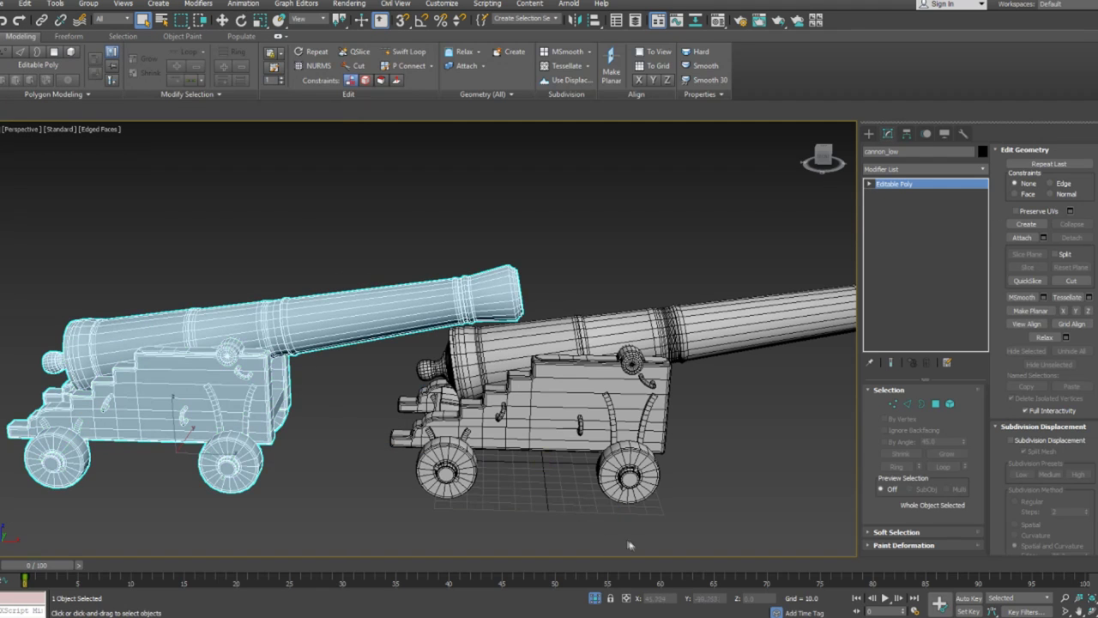
# Step: Move cannon_low to X 0 and hide it
pyautogui.press('w')
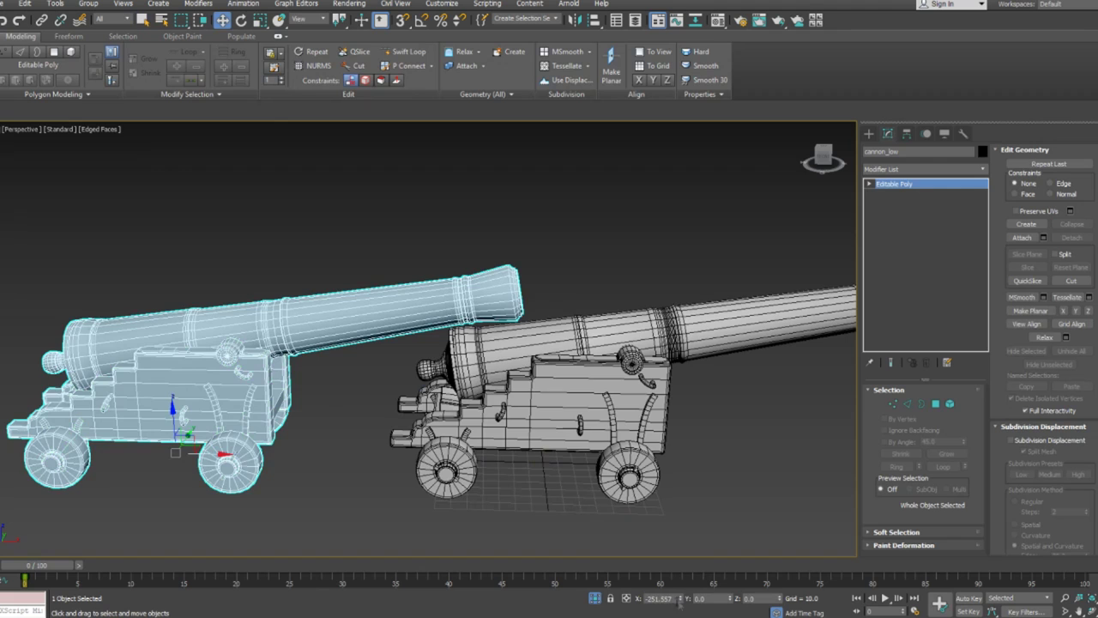
pyautogui.rightClick(680, 598)
pyautogui.rightClick(566, 364)
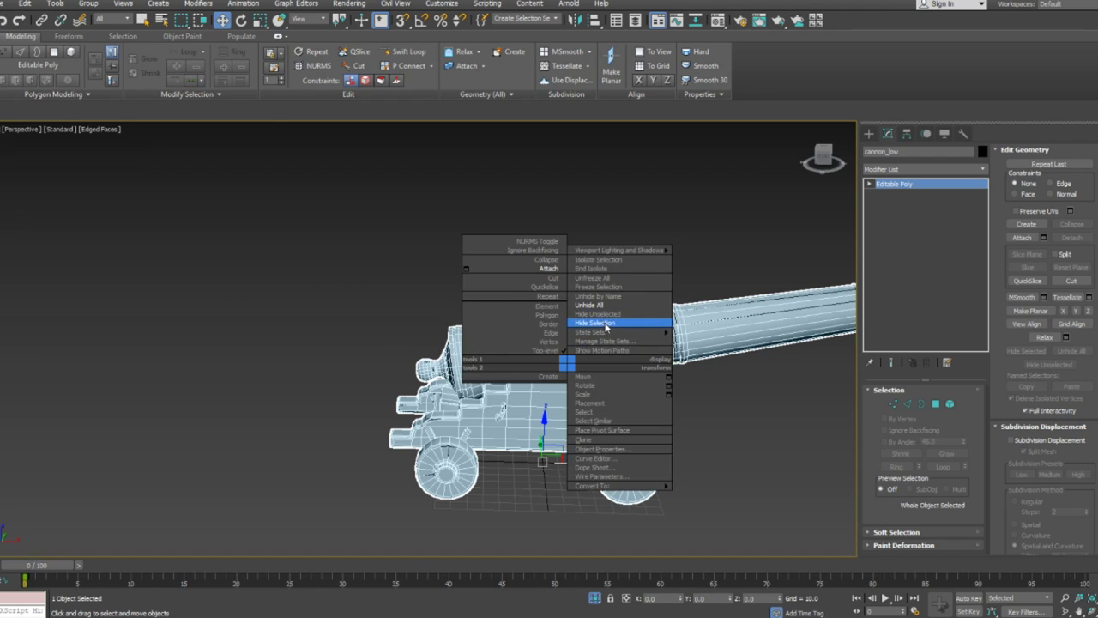
pyautogui.click(605, 327)
# Step: Turn on Vertex Channel Display with vertex color for cannon_high in its object properties
pyautogui.click(589, 380)
pyautogui.keyDown('alt'); pyautogui.moveTo(588, 380); pyautogui.dragTo(552, 370, button='middle'); pyautogui.keyUp('alt')
pyautogui.rightClick(552, 369)
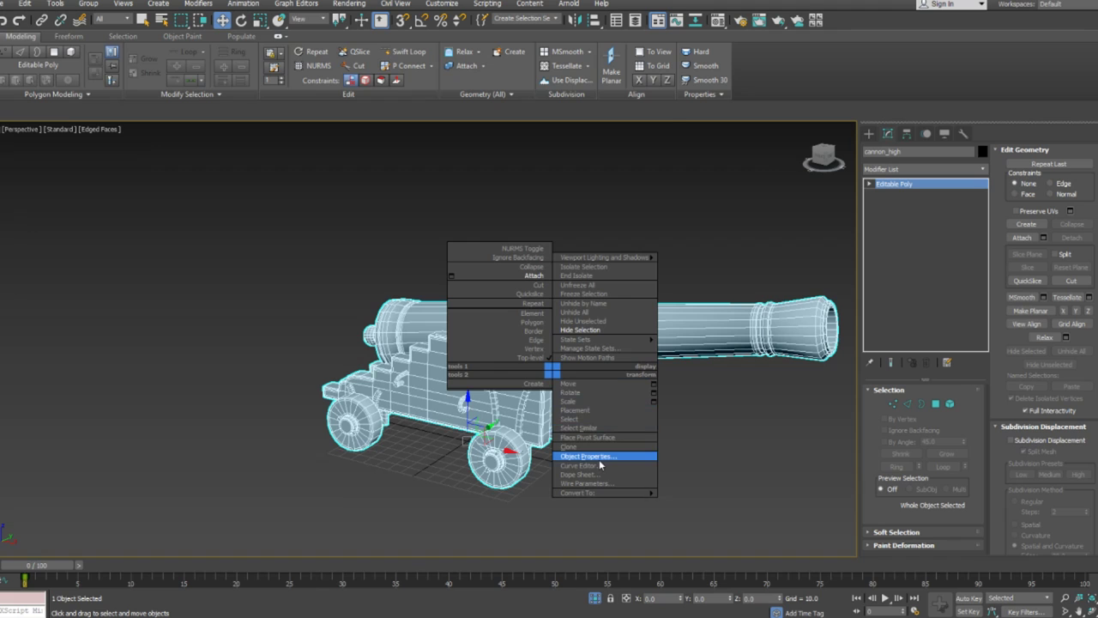
pyautogui.click(599, 460)
pyautogui.click(486, 412)
pyautogui.click(598, 470)
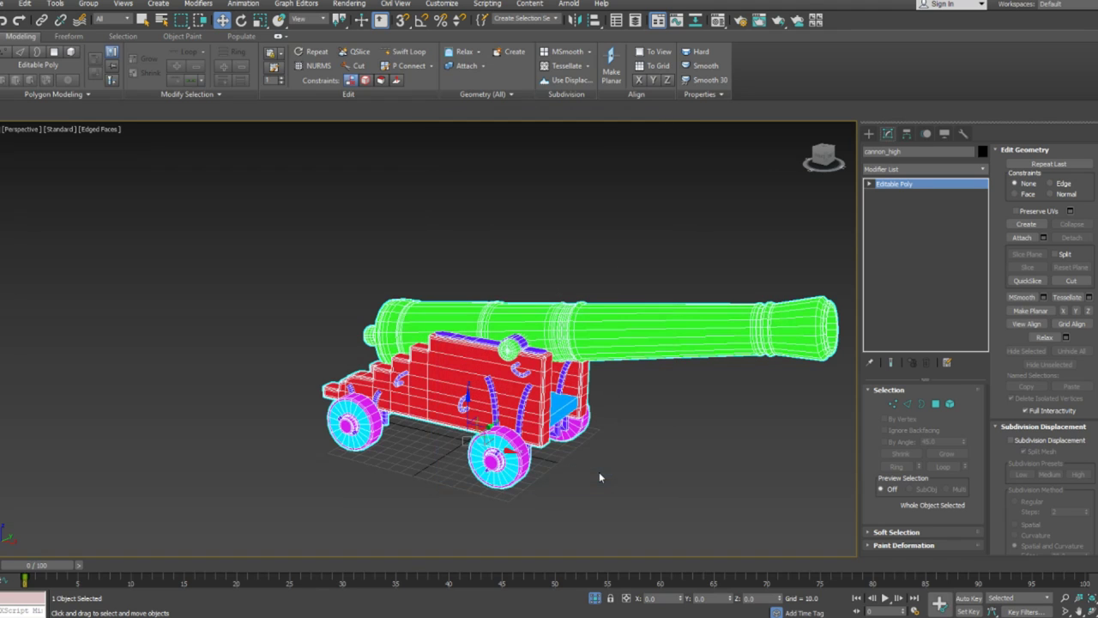
# Step: Examine the vertex colors on cannon_high from both sides and review its vertex display setting in the object properties
pyautogui.click(629, 470)
pyautogui.keyDown('alt'); pyautogui.moveTo(616, 458); pyautogui.dragTo(1074, 453, button='middle'); pyautogui.keyUp('alt')
pyautogui.keyDown('alt'); pyautogui.moveTo(384, 337); pyautogui.dragTo(477, 370, button='middle'); pyautogui.keyUp('alt')
pyautogui.click(477, 370)
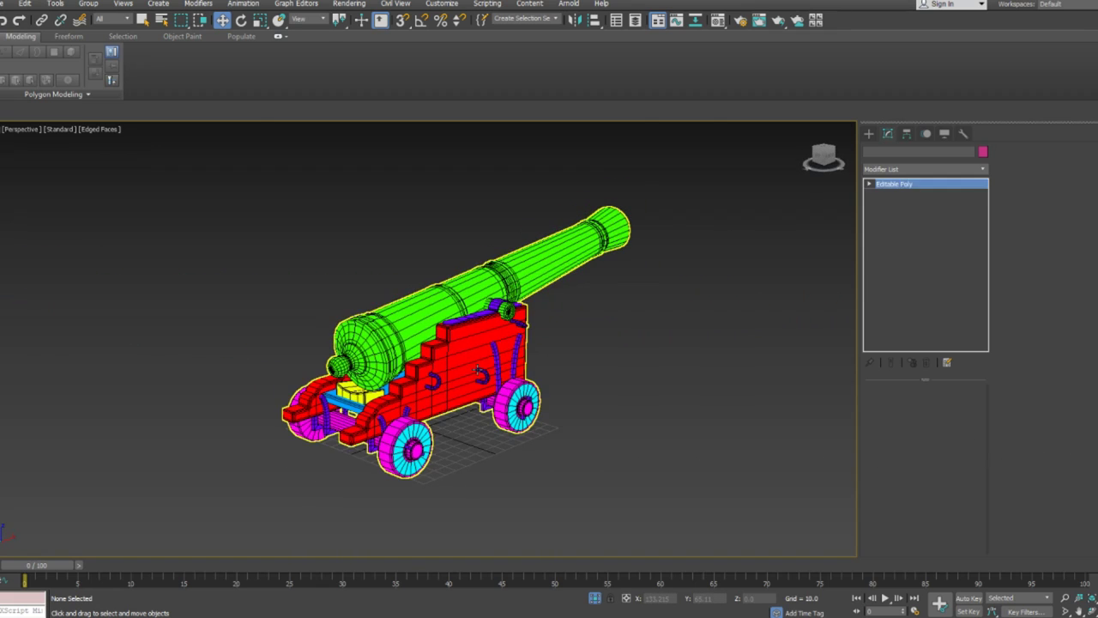
pyautogui.rightClick(477, 370)
pyautogui.click(504, 451)
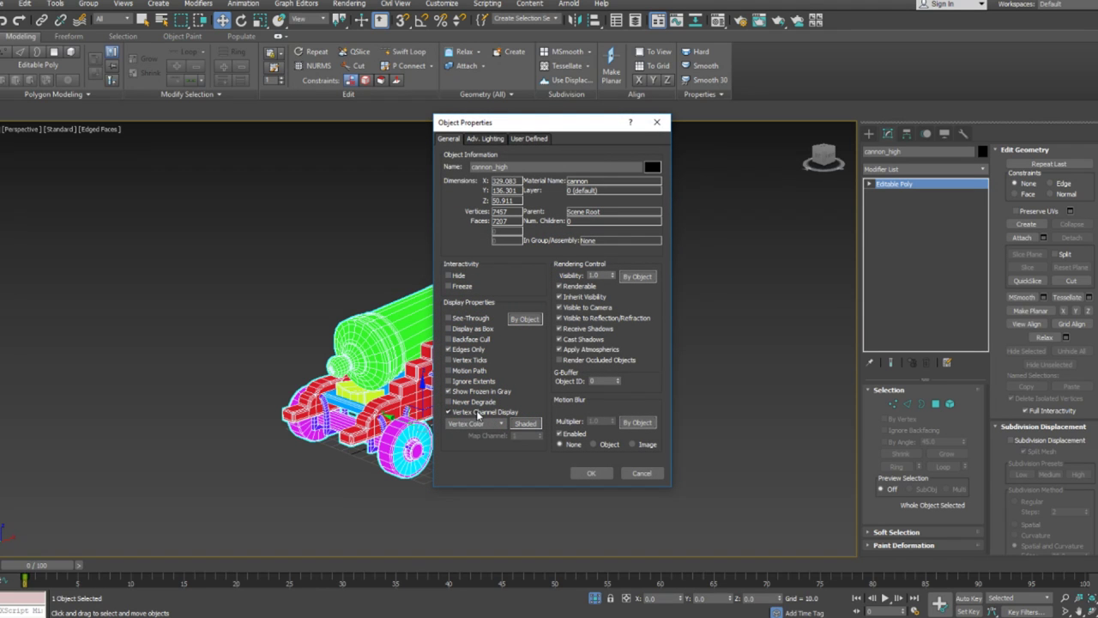
pyautogui.click(637, 474)
pyautogui.keyDown('alt'); pyautogui.moveTo(619, 436); pyautogui.dragTo(558, 416, button='middle'); pyautogui.keyUp('alt')
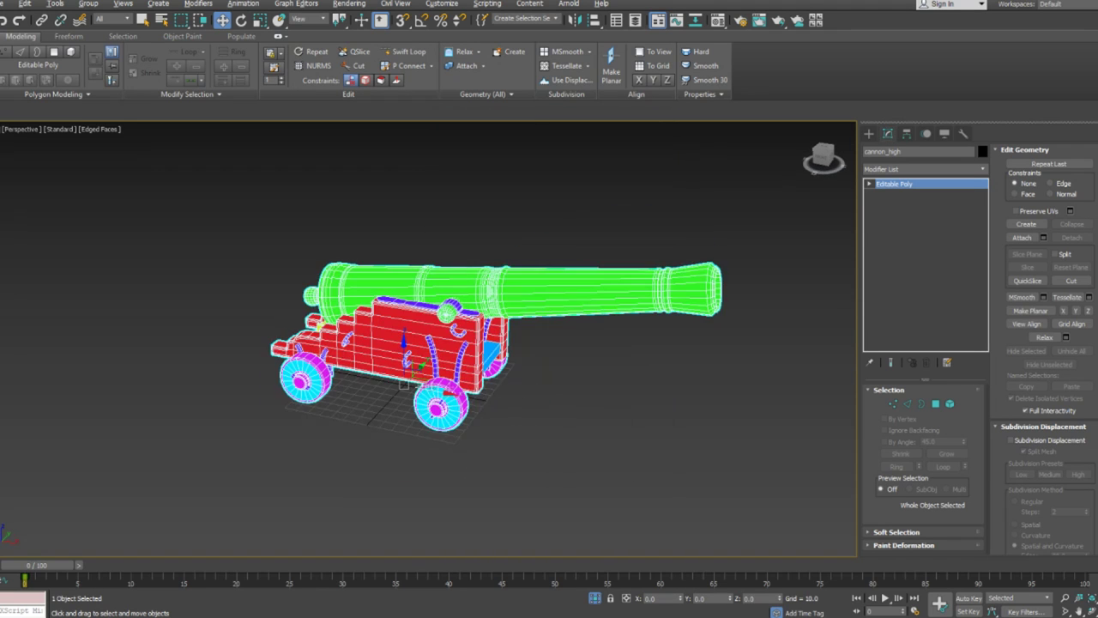
pyautogui.click(615, 414)
pyautogui.scroll(3, 475, 344)
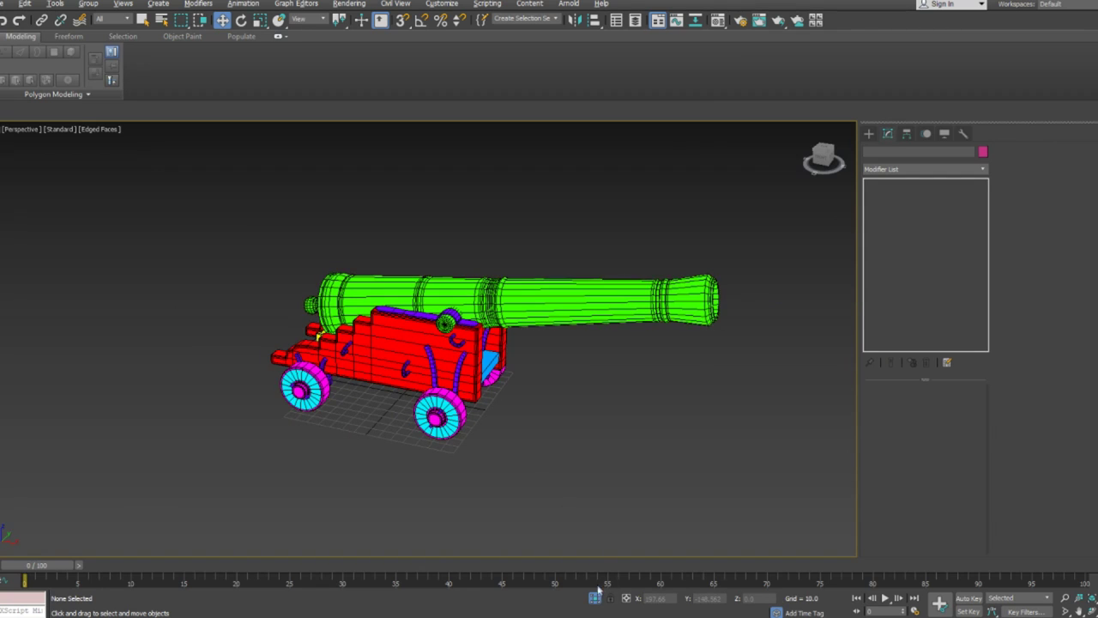
# Step: Unhide all objects and hide cannon_high
pyautogui.click(401, 393)
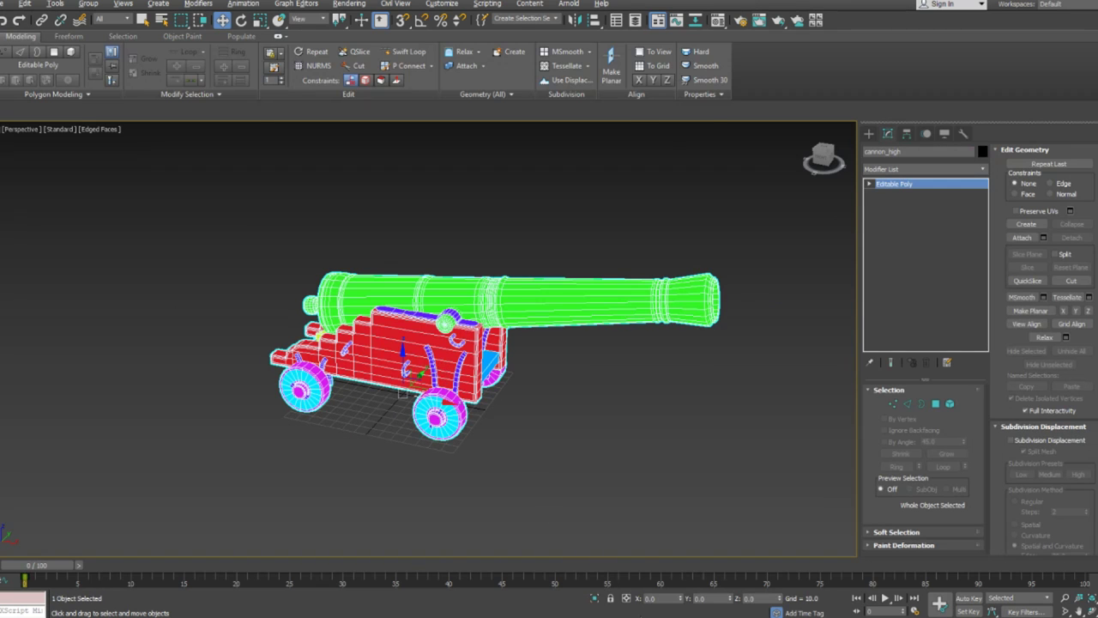
pyautogui.rightClick(527, 421)
pyautogui.click(567, 367)
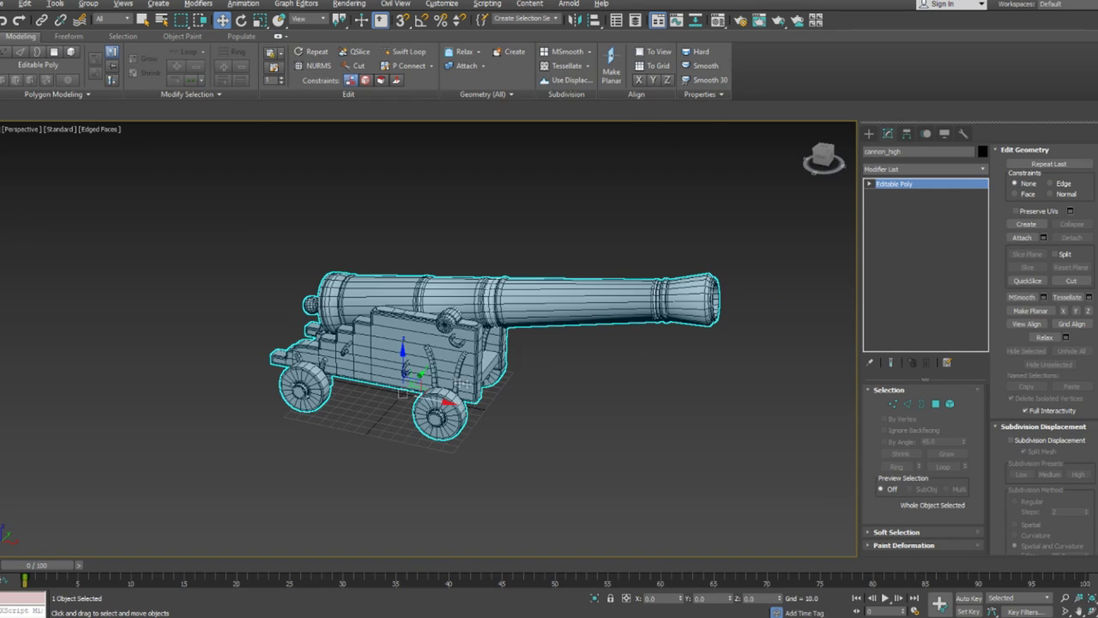
pyautogui.rightClick(429, 328)
pyautogui.click(632, 328)
pyautogui.rightClick(463, 308)
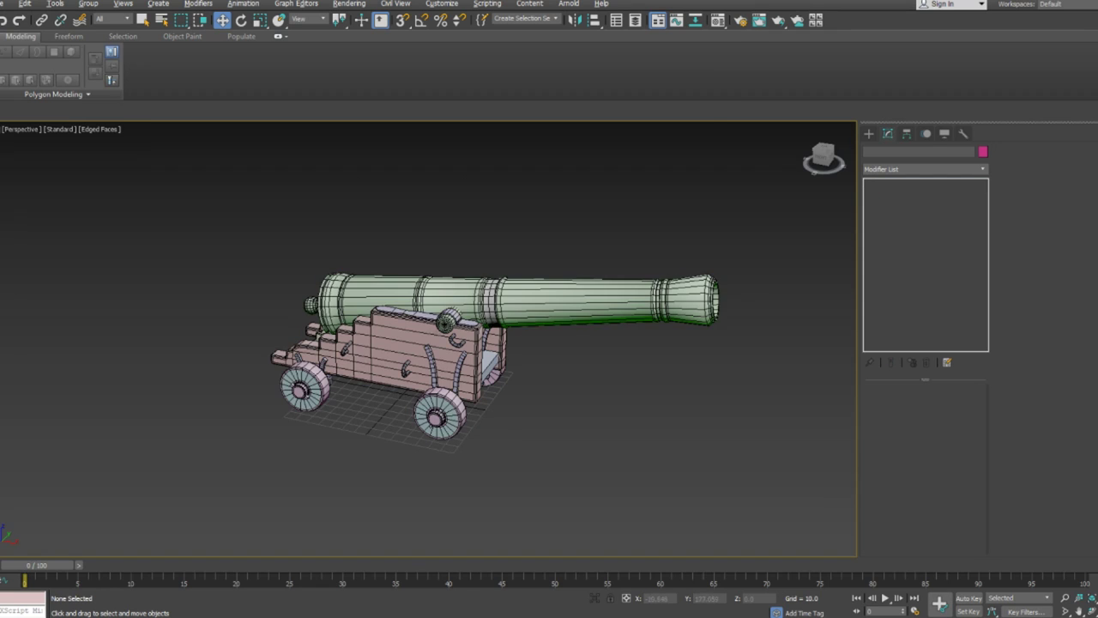
# Step: Turn on Vertex Channel Display for cannon_low and compare it in shaded and wireframe view
pyautogui.rightClick(423, 335)
pyautogui.click(497, 419)
pyautogui.click(479, 411)
pyautogui.click(591, 475)
pyautogui.moveTo(454, 392)
pyautogui.keyDown('alt'); pyautogui.mouseDown(button='middle')
pyautogui.moveTo(517, 361)
pyautogui.moveTo(441, 373)
pyautogui.moveTo(491, 376)
pyautogui.moveTo(483, 331)
pyautogui.moveTo(514, 344)
pyautogui.moveTo(493, 339)
pyautogui.moveTo(511, 333)
pyautogui.moveTo(453, 411)
pyautogui.moveTo(538, 374)
pyautogui.mouseUp(button='middle'); pyautogui.keyUp('alt')
pyautogui.press('F3')
pyautogui.press('F3')
pyautogui.press('F3')
pyautogui.press('F3')
# Step: Select all polygons of cannon_low, give them a gray vertex color and check a single carriage polygon
pyautogui.press('4')
pyautogui.hotkey('ctrl', 'a')
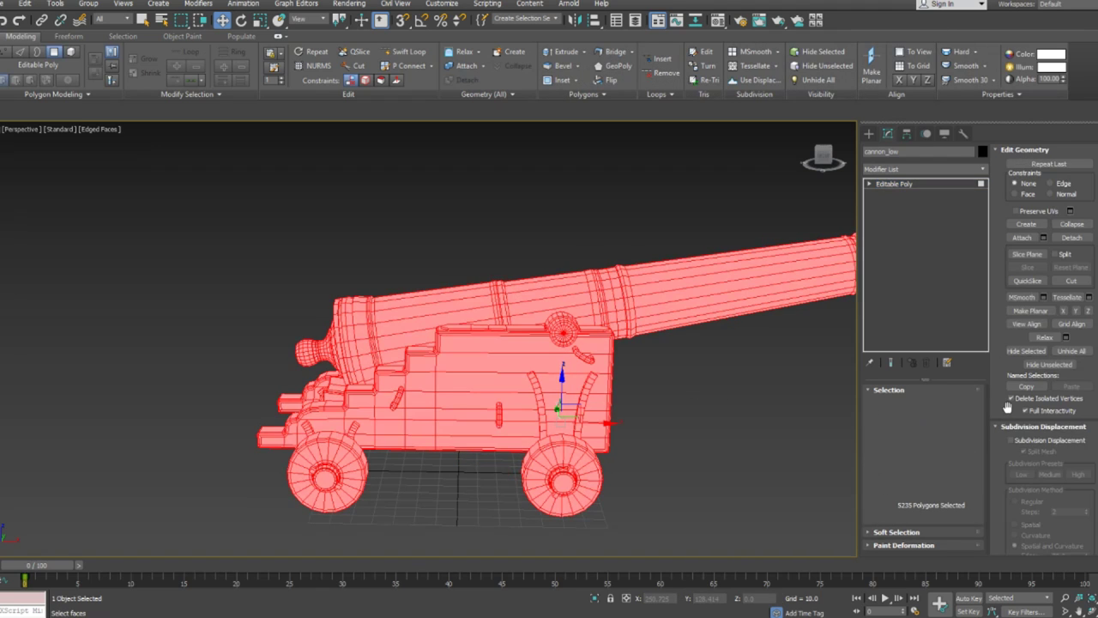
pyautogui.scroll(-9, 1083, 478)
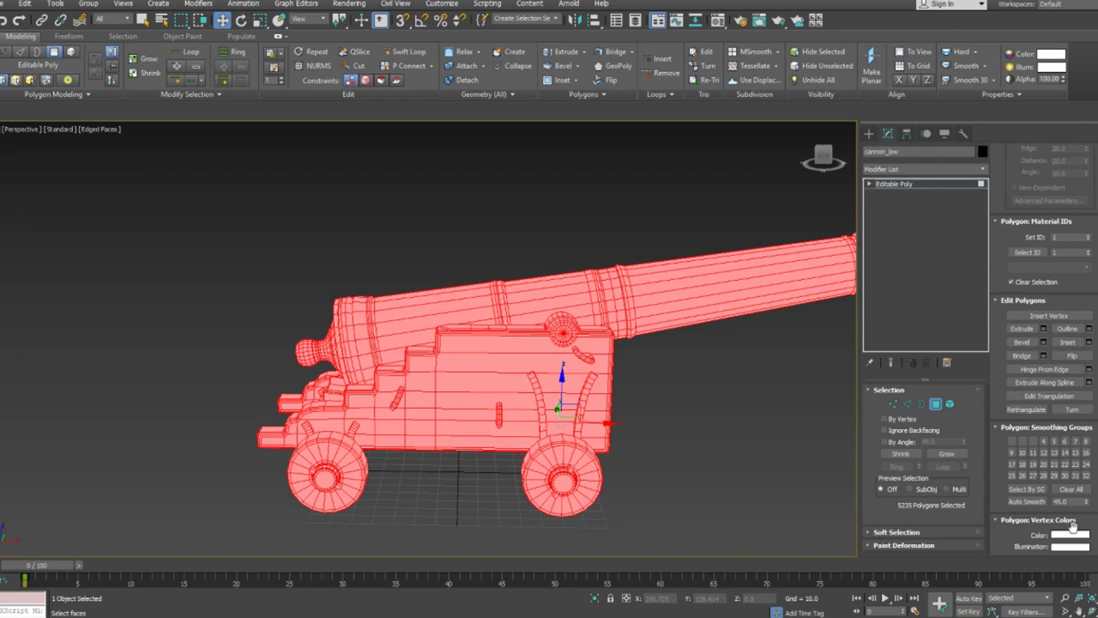
pyautogui.click(1072, 535)
pyautogui.click(326, 104)
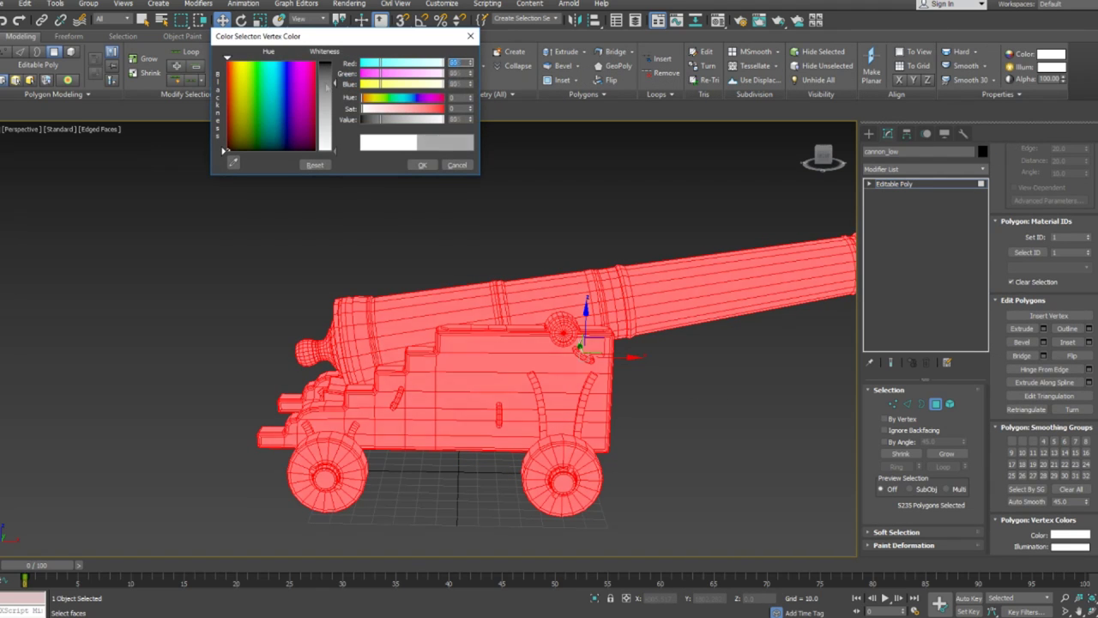
pyautogui.click(414, 165)
pyautogui.click(557, 175)
pyautogui.click(512, 361)
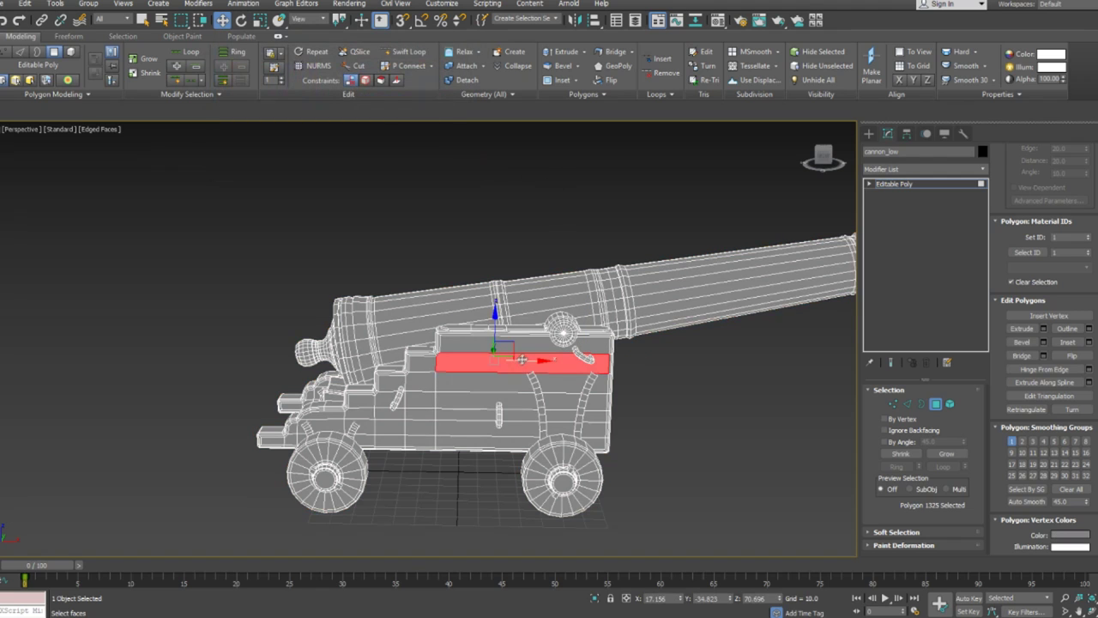
pyautogui.keyDown('alt'); pyautogui.moveTo(522, 360); pyautogui.dragTo(546, 369, button='middle'); pyautogui.keyUp('alt')
# Step: Select all cannon_low polygons, turn off selected-face shading, and set their vertex color to dark gray, RGB 49, 49, 49
pyautogui.hotkey('ctrl', 'a')
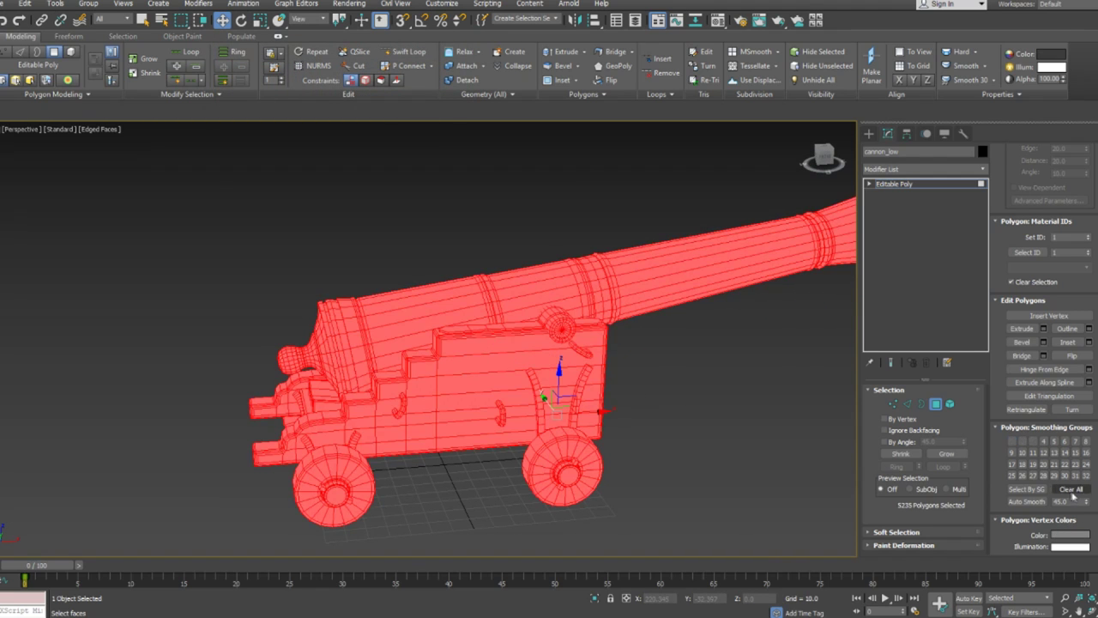
pyautogui.press('F2')
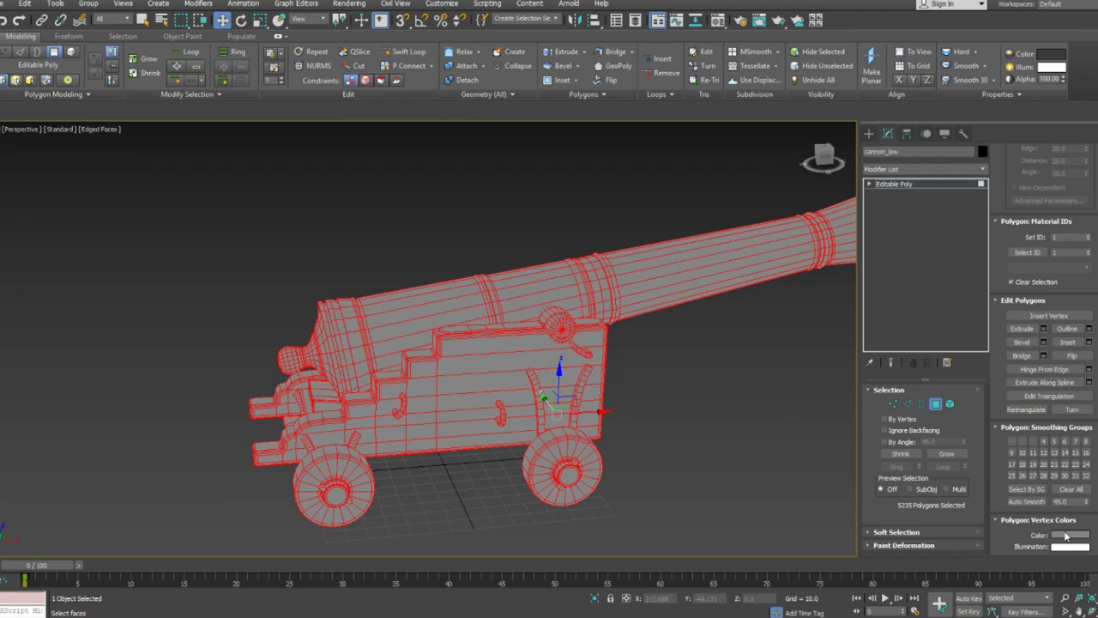
pyautogui.click(1066, 536)
pyautogui.click(226, 58)
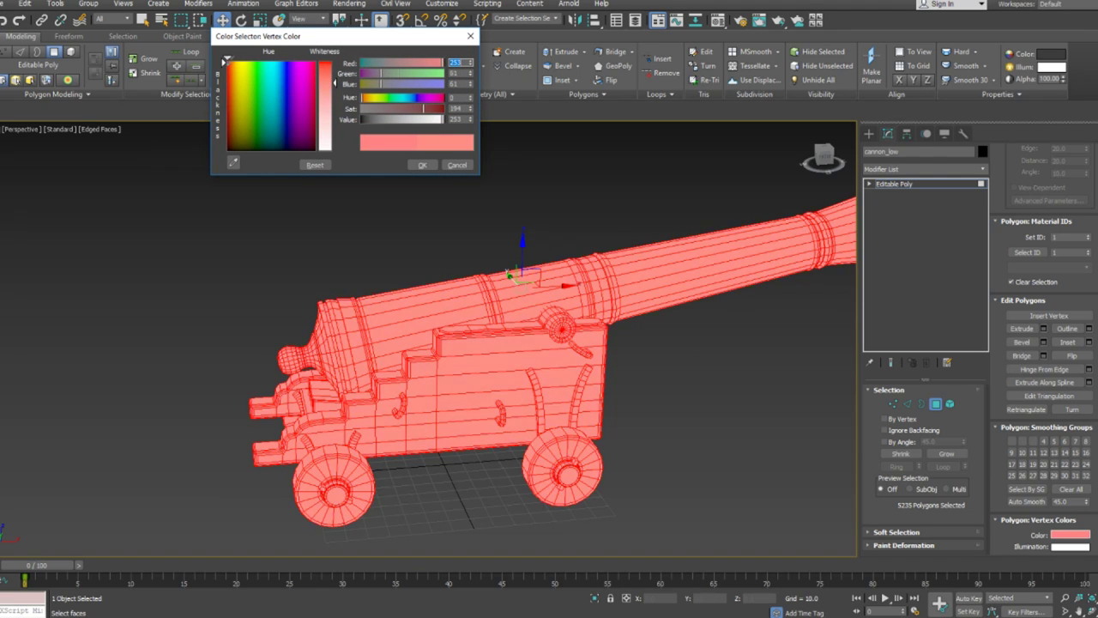
pyautogui.click(244, 61)
pyautogui.moveTo(326, 143); pyautogui.dragTo(326, 154)
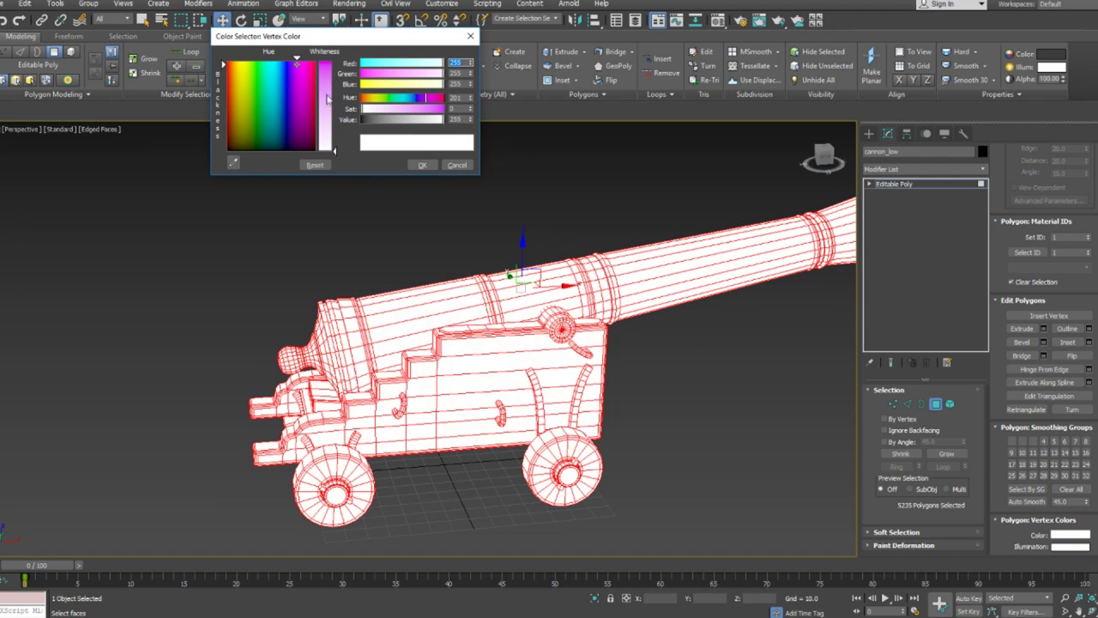
pyautogui.moveTo(327, 99); pyautogui.dragTo(308, 130)
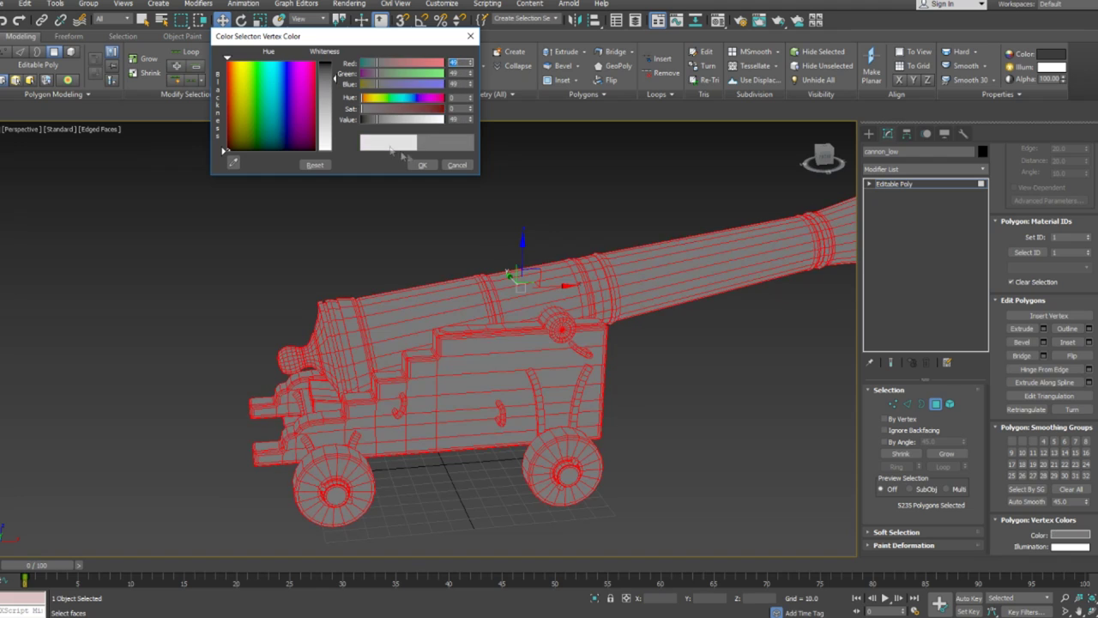
pyautogui.click(422, 164)
# Step: Check the gray vertex color on cannon_low's barrel and carriage, and leave polygon editing
pyautogui.click(553, 220)
pyautogui.press('F4')
pyautogui.press('F4')
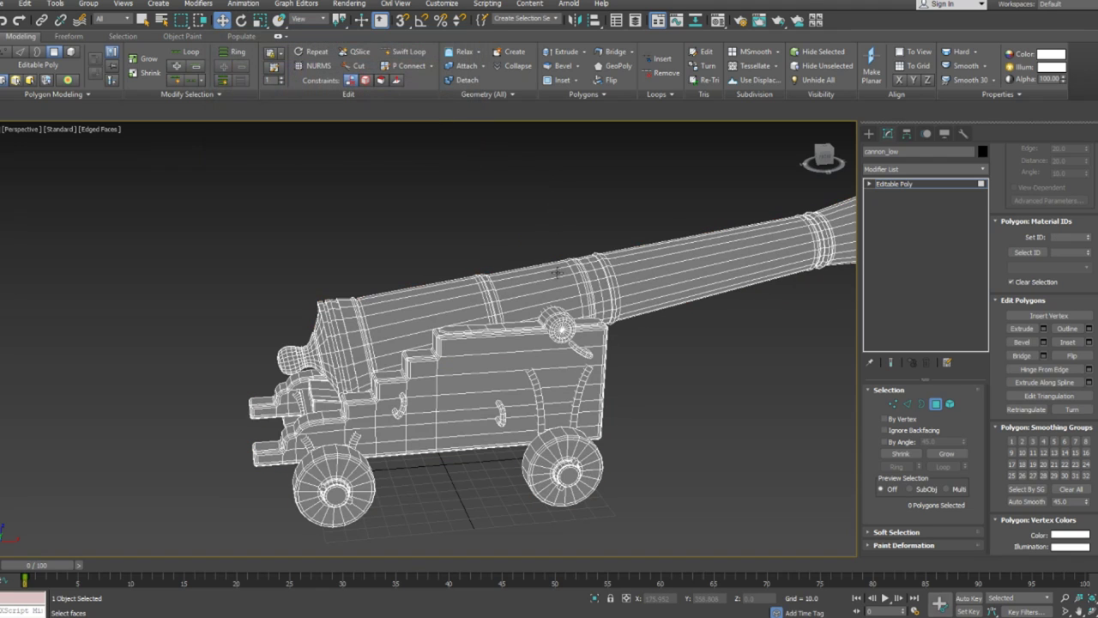
pyautogui.keyDown('alt'); pyautogui.moveTo(557, 273); pyautogui.dragTo(532, 277, button='middle'); pyautogui.keyUp('alt')
pyautogui.click(536, 290)
pyautogui.click(673, 278)
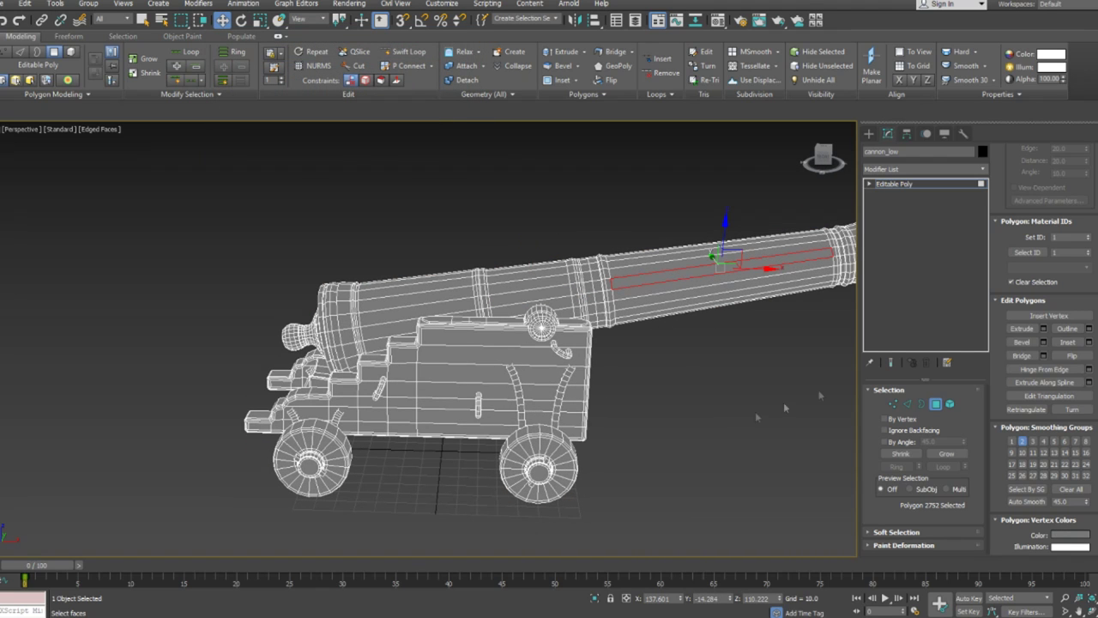
pyautogui.click(938, 407)
pyautogui.moveTo(639, 331); pyautogui.dragTo(562, 325, button='middle')
pyautogui.scroll(-3, 537, 361)
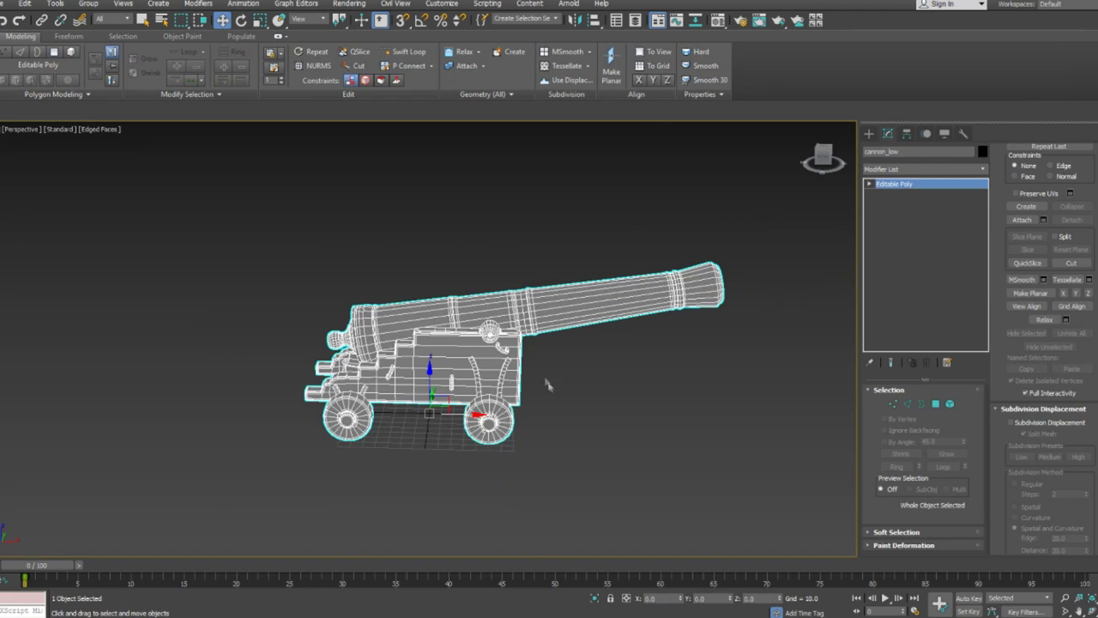
# Step: Unhide all objects and hide cannon_low
pyautogui.rightClick(473, 335)
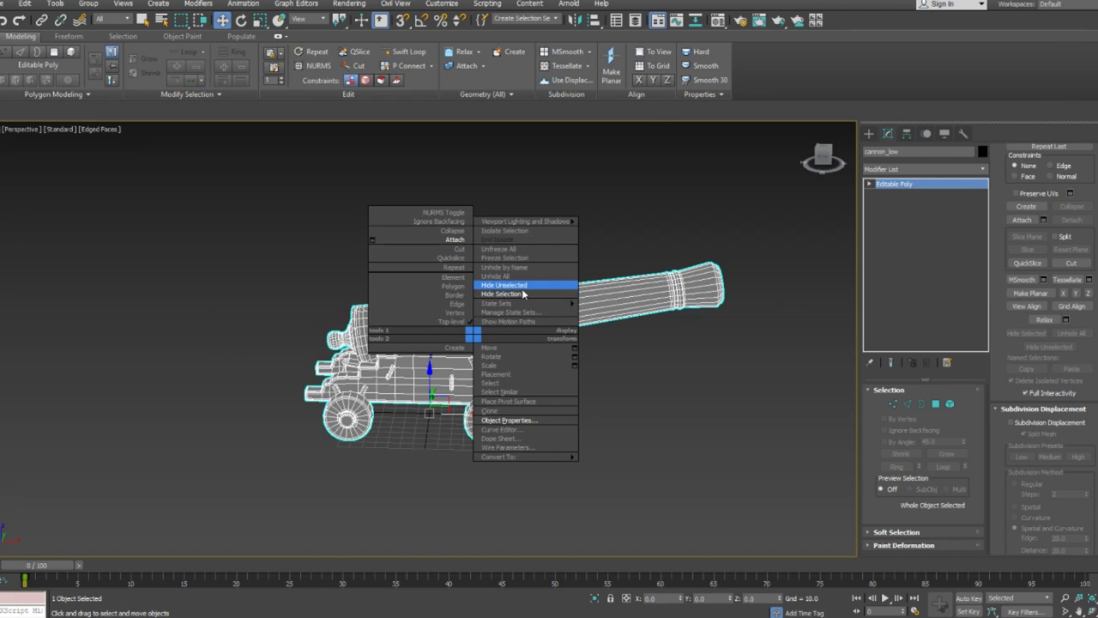
pyautogui.click(498, 276)
pyautogui.rightClick(504, 321)
pyautogui.click(530, 280)
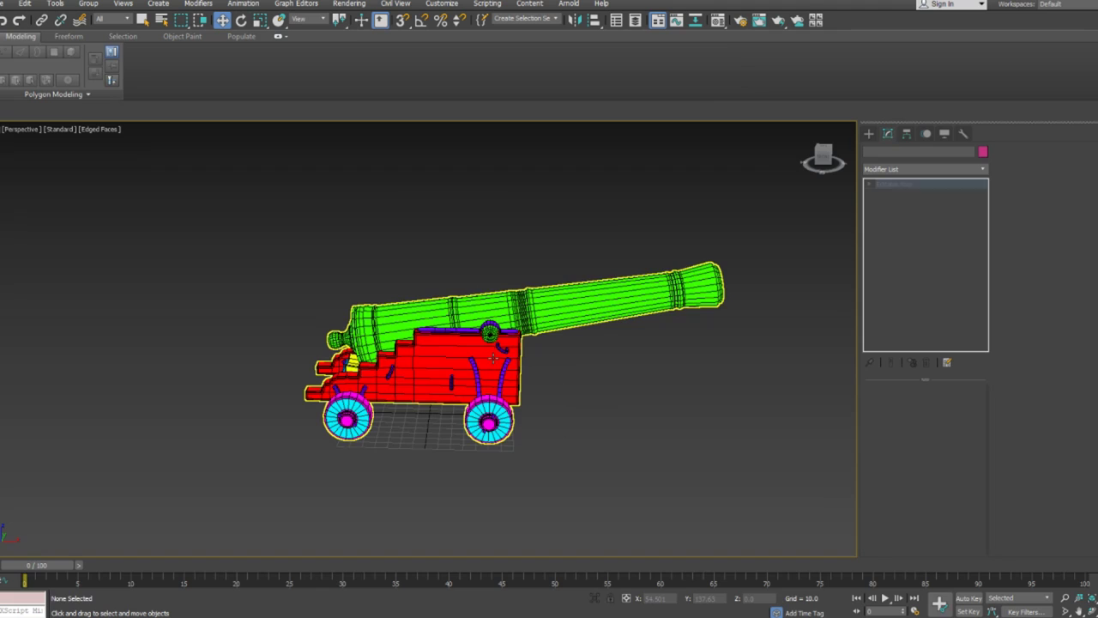
# Step: Select all polygons of cannon_high and set their vertex color to a uniform gray
pyautogui.click(496, 359)
pyautogui.hotkey('ctrl', 'v')
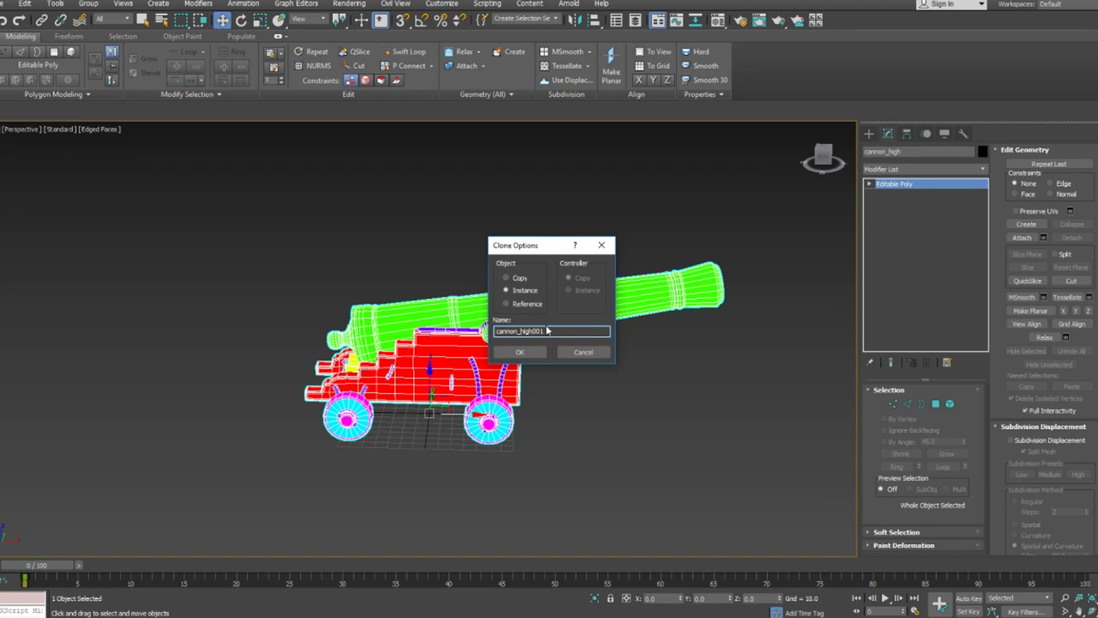
pyautogui.click(584, 353)
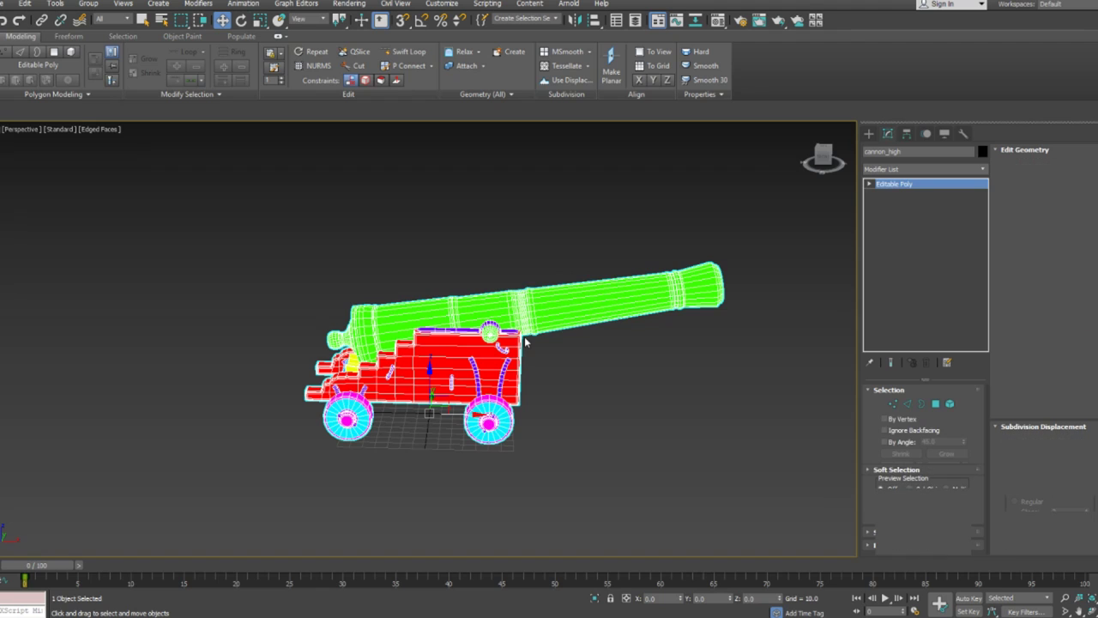
pyautogui.press('4')
pyautogui.scroll(-3, 1075, 466)
pyautogui.scroll(-2, 1075, 466)
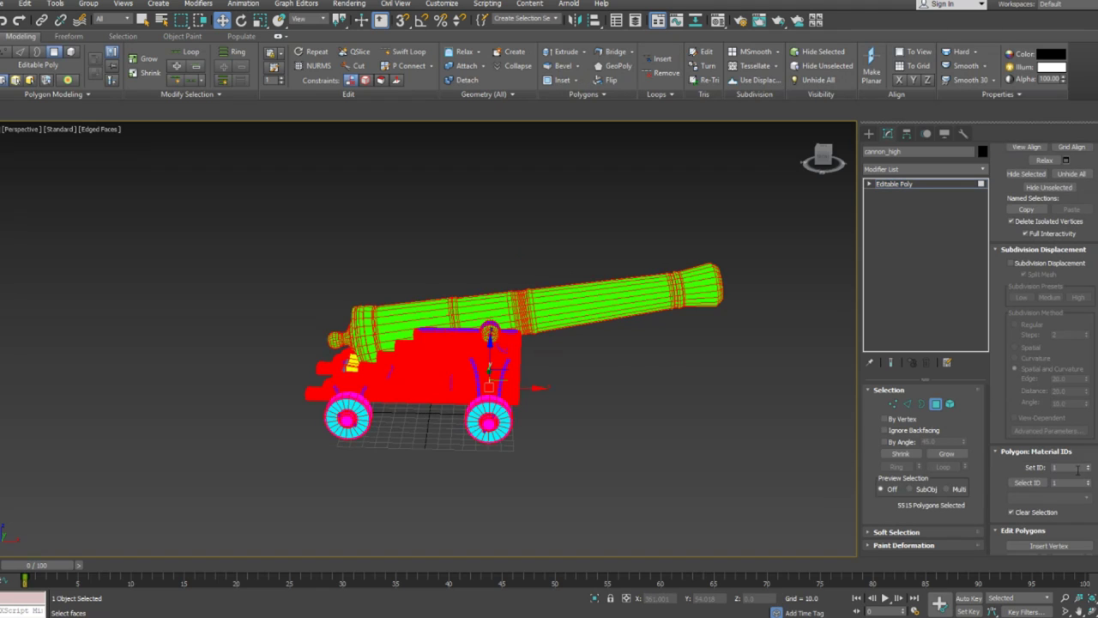
pyautogui.scroll(-1, 1076, 467)
pyautogui.scroll(-8, 1038, 248)
pyautogui.click(1070, 453)
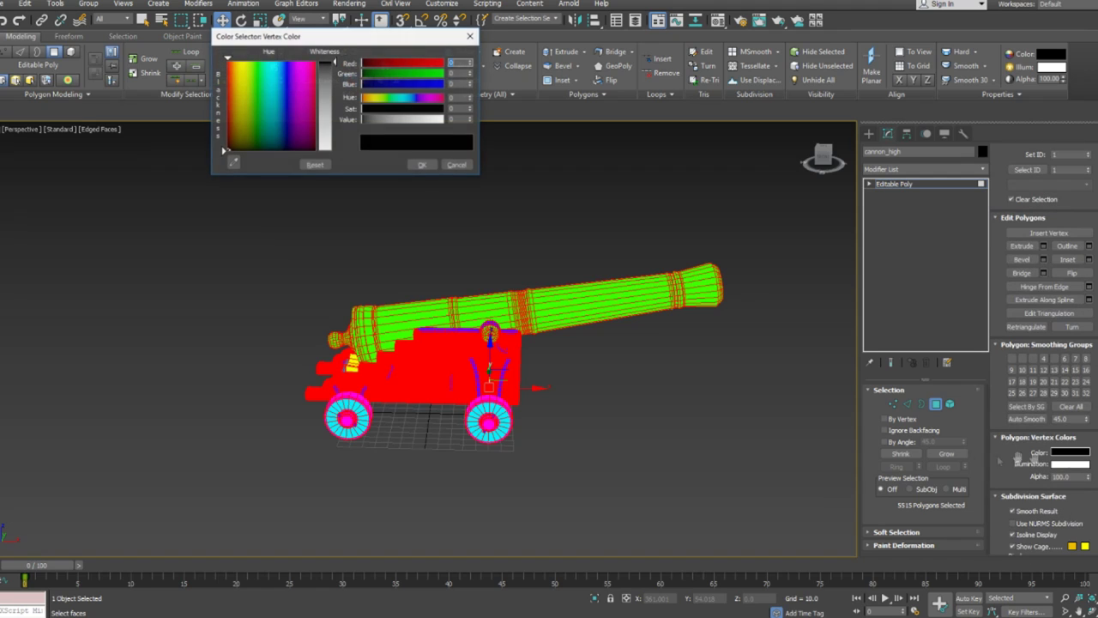
pyautogui.moveTo(325, 96); pyautogui.dragTo(330, 156)
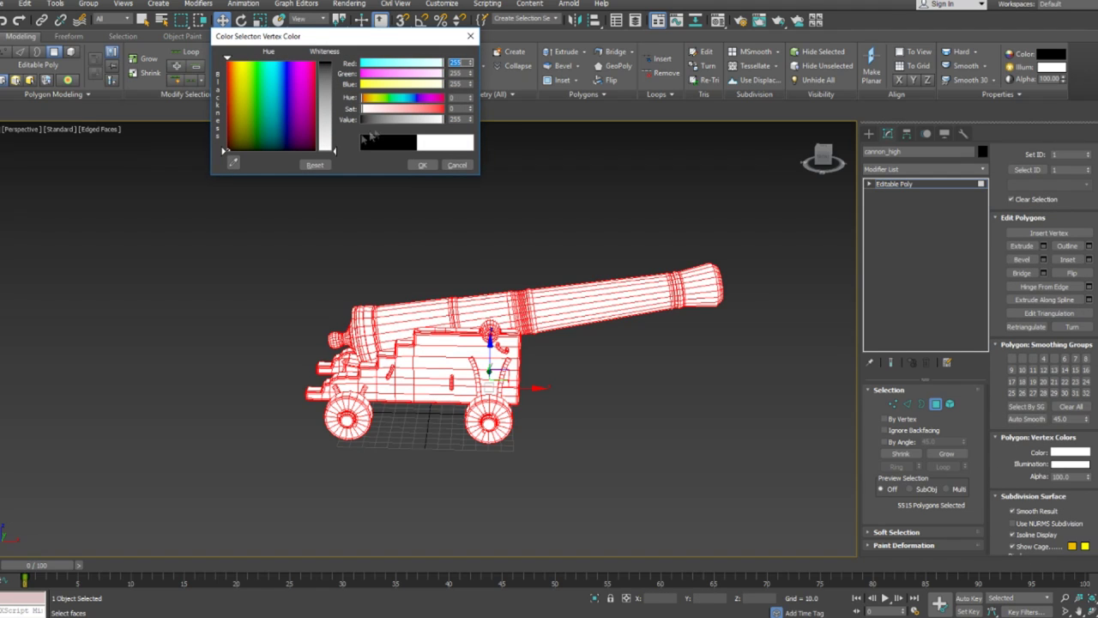
pyautogui.moveTo(341, 107)
pyautogui.mouseDown()
pyautogui.moveTo(338, 87)
pyautogui.moveTo(338, 99)
pyautogui.mouseUp()
pyautogui.click(421, 165)
pyautogui.click(595, 260)
# Step: Select the barrel element of cannon_high and add its round side trunnion to the selection
pyautogui.scroll(5, 536, 289)
pyautogui.keyDown('alt'); pyautogui.moveTo(525, 289); pyautogui.dragTo(566, 294, button='middle'); pyautogui.keyUp('alt')
pyautogui.scroll(-3, 566, 294)
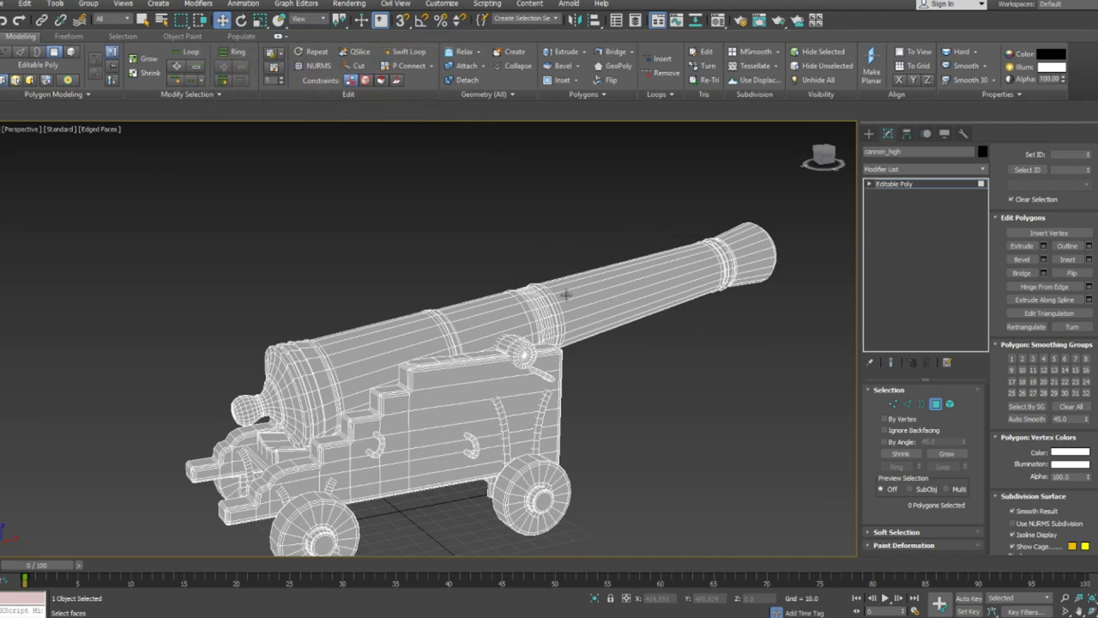
pyautogui.press('5')
pyautogui.click(523, 295)
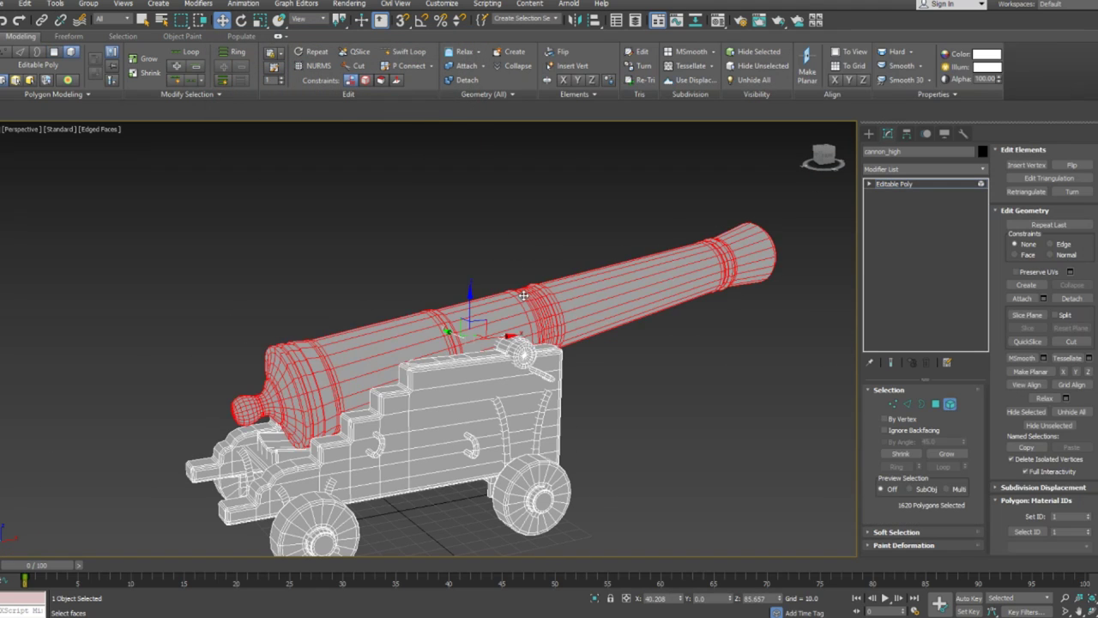
pyautogui.moveTo(517, 298)
pyautogui.keyDown('alt'); pyautogui.mouseDown(button='middle')
pyautogui.moveTo(657, 300)
pyautogui.moveTo(513, 307)
pyautogui.mouseUp(button='middle'); pyautogui.keyUp('alt')
pyautogui.keyDown('ctrl'); pyautogui.click(518, 363); pyautogui.keyUp('ctrl')
pyautogui.keyDown('alt'); pyautogui.moveTo(518, 363); pyautogui.dragTo(582, 332, button='middle'); pyautogui.keyUp('alt')
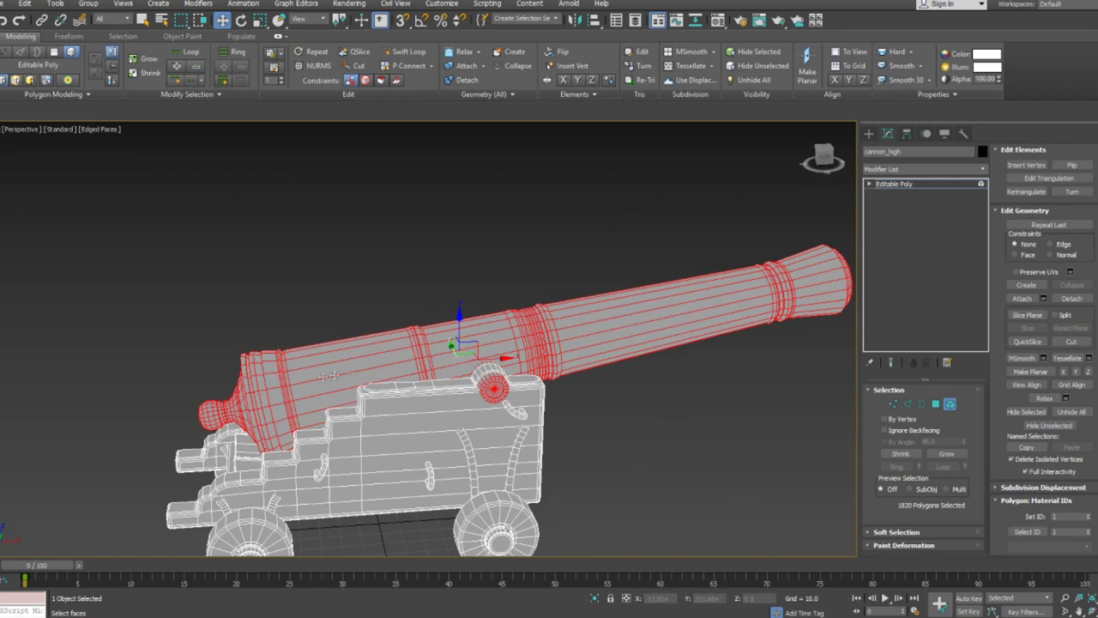
# Step: Set the vertex color of the selected barrel and trunnion to red
pyautogui.scroll(-6, 1083, 417)
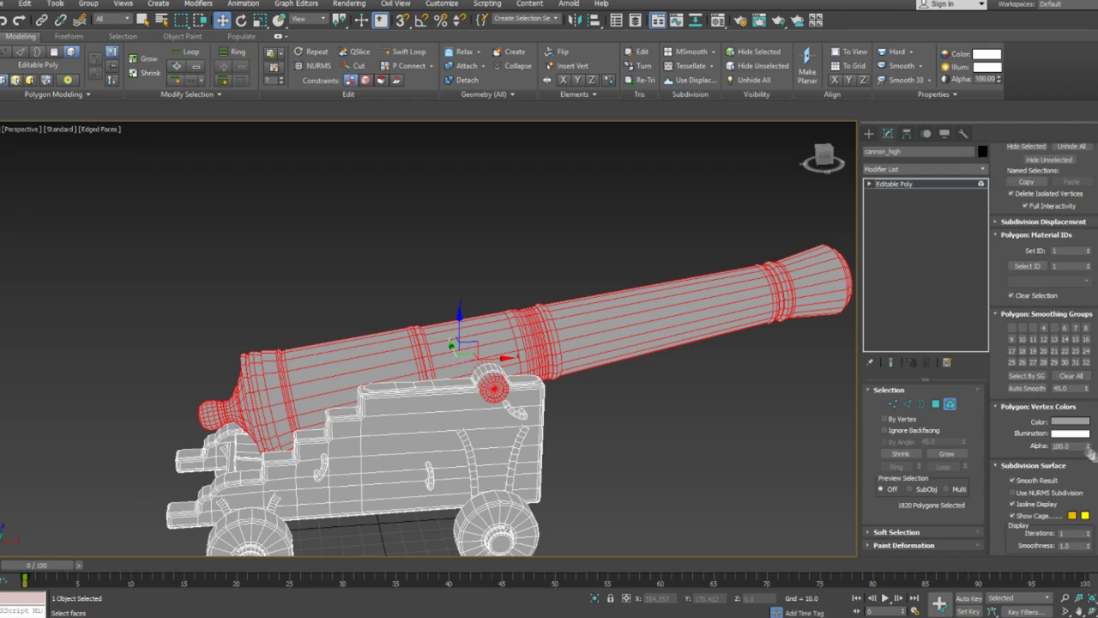
pyautogui.click(1070, 421)
pyautogui.click(325, 98)
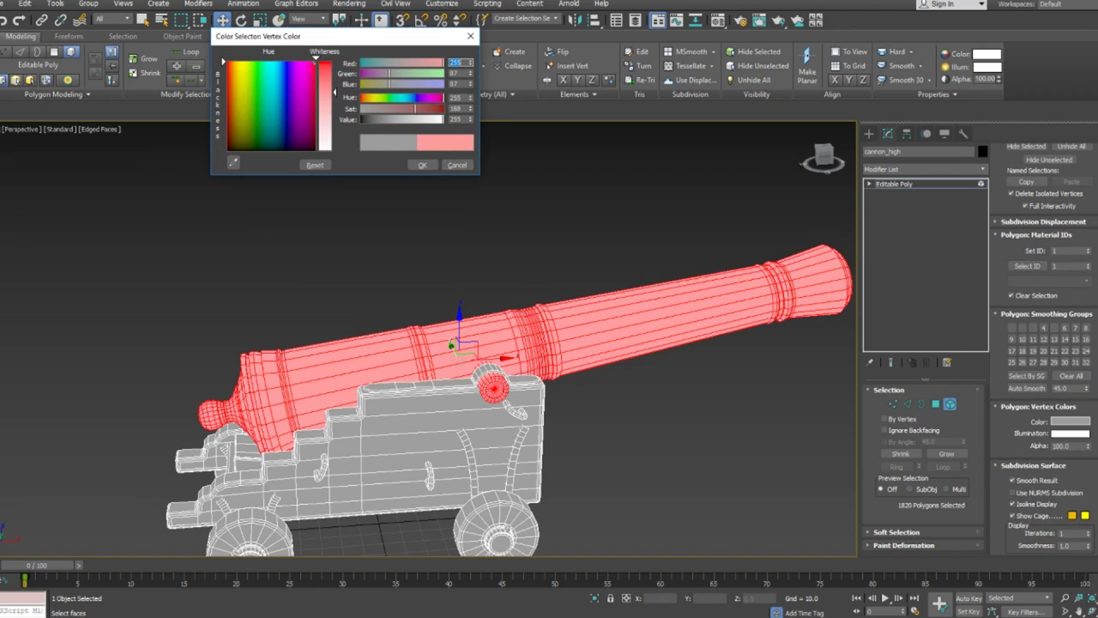
pyautogui.click(422, 165)
# Step: Set the vertex color of the metal plates along the carriage's top edges to pink, RGB 255, 0, 120
pyautogui.click(551, 300)
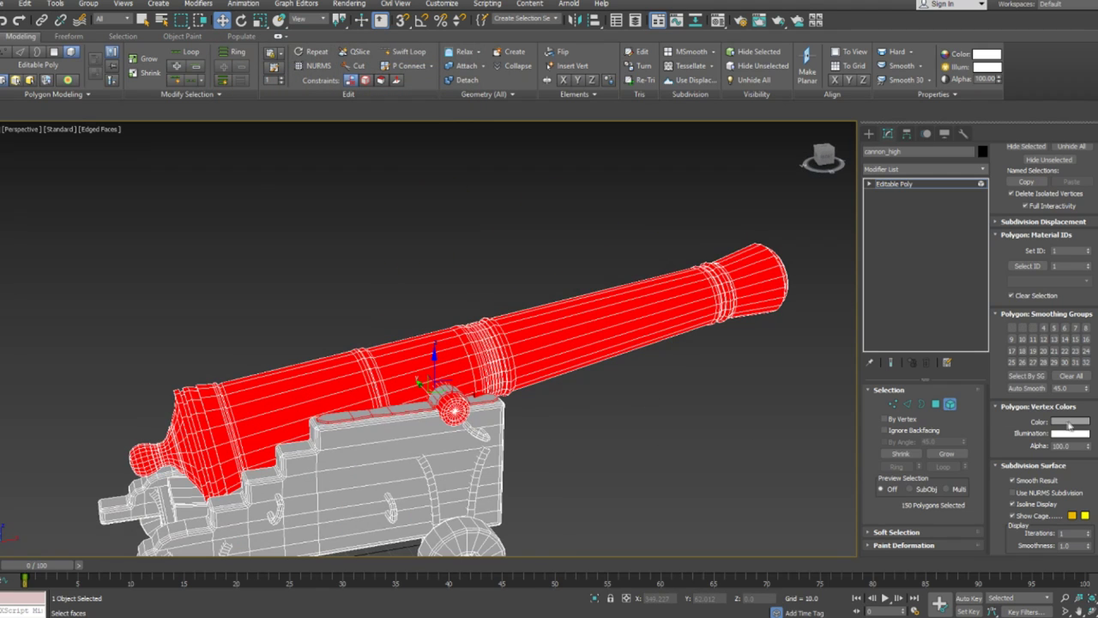
pyautogui.click(1069, 424)
pyautogui.moveTo(307, 81); pyautogui.dragTo(327, 61)
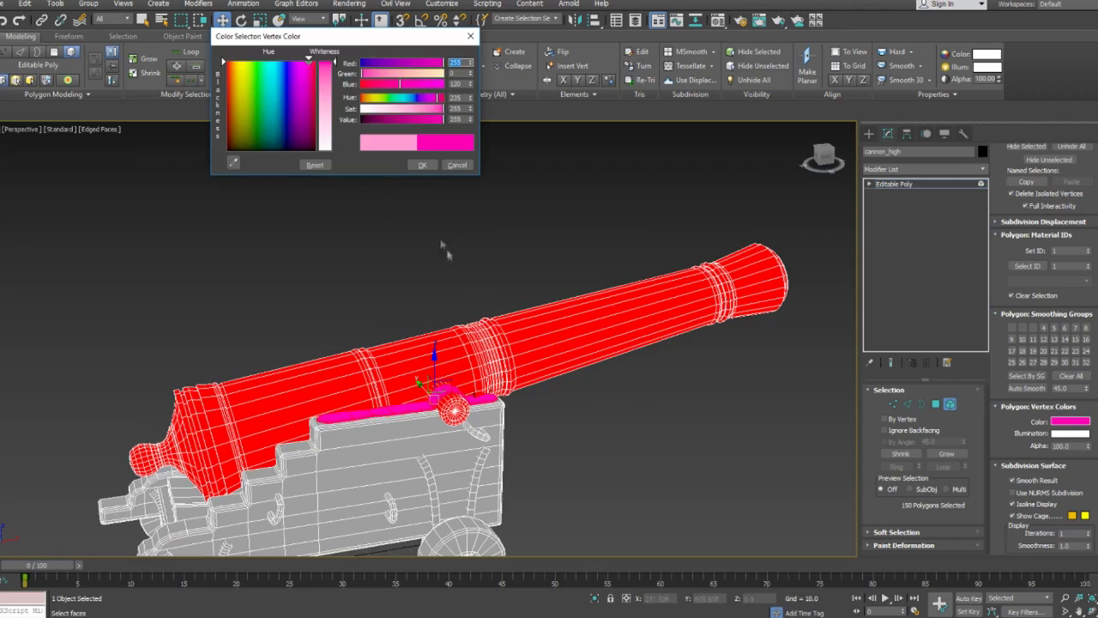
pyautogui.click(424, 165)
pyautogui.click(452, 261)
# Step: Select the two long curved straps above the front wheel on the carriage side
pyautogui.scroll(5, 441, 429)
pyautogui.click(400, 358)
pyautogui.keyDown('alt'); pyautogui.moveTo(400, 359); pyautogui.dragTo(559, 318, button='middle'); pyautogui.keyUp('alt')
pyautogui.keyDown('ctrl'); pyautogui.click(554, 321); pyautogui.keyUp('ctrl')
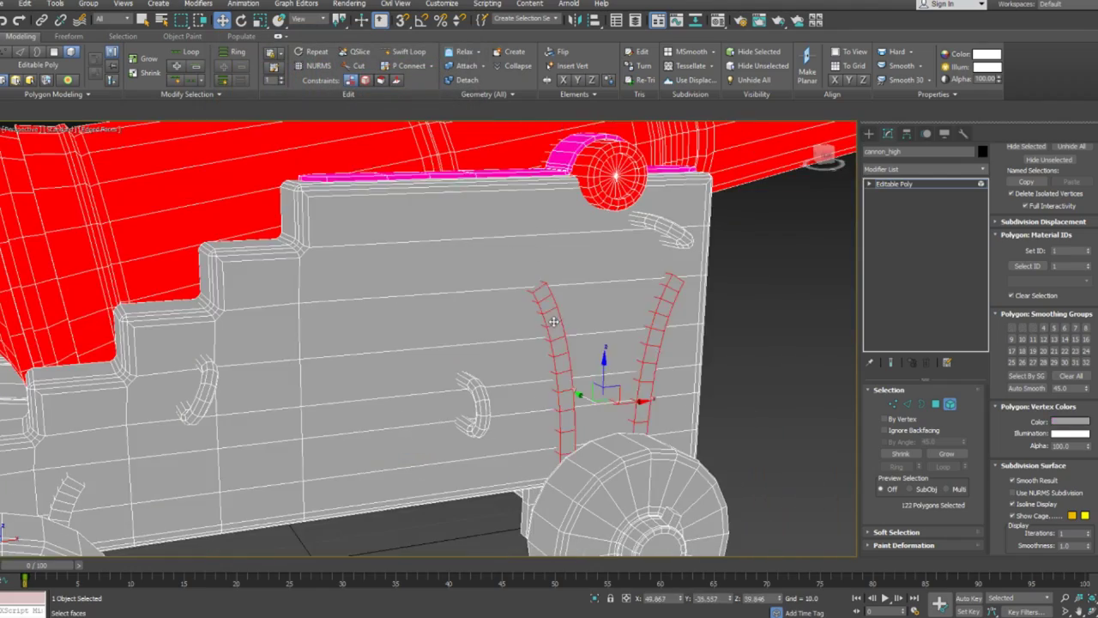
# Step: Set the two curved straps' vertex color to purple-magenta, RGB 204, 0, 255, and keep them selected
pyautogui.click(1055, 423)
pyautogui.keyDown('alt'); pyautogui.moveTo(590, 217); pyautogui.dragTo(590, 280, button='middle'); pyautogui.keyUp('alt')
pyautogui.click(757, 335)
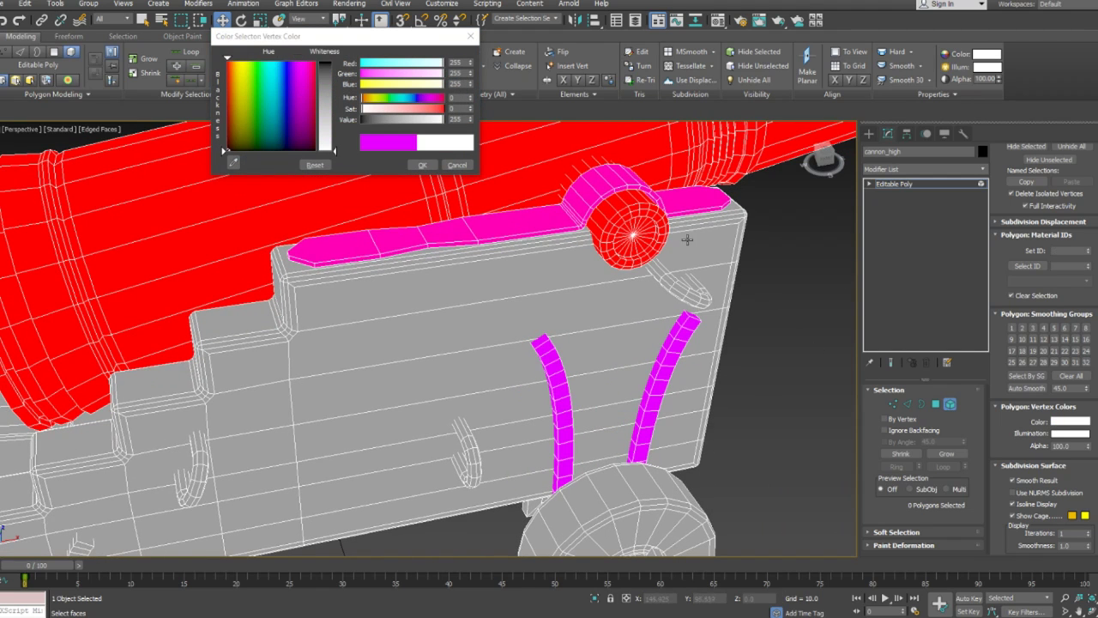
pyautogui.hotkey('ctrl', 'z')
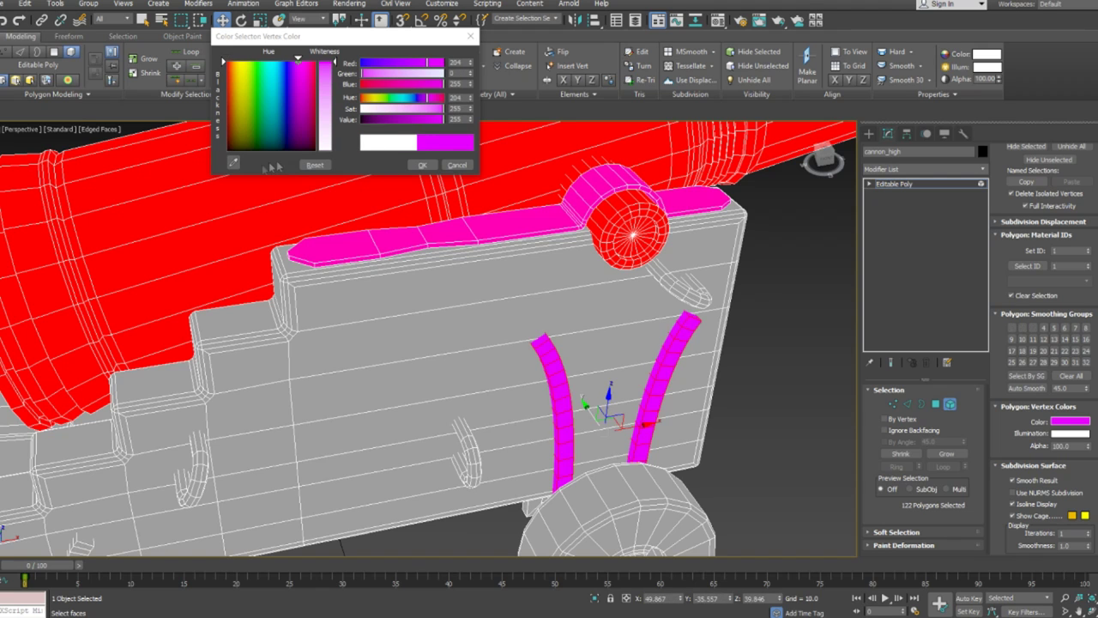
# Step: Add the hooks and the rear wheel straps on the carriage side to the strap selection
pyautogui.scroll(-4, 500, 288)
pyautogui.keyDown('alt'); pyautogui.moveTo(501, 294); pyautogui.dragTo(589, 291, button='middle'); pyautogui.keyUp('alt')
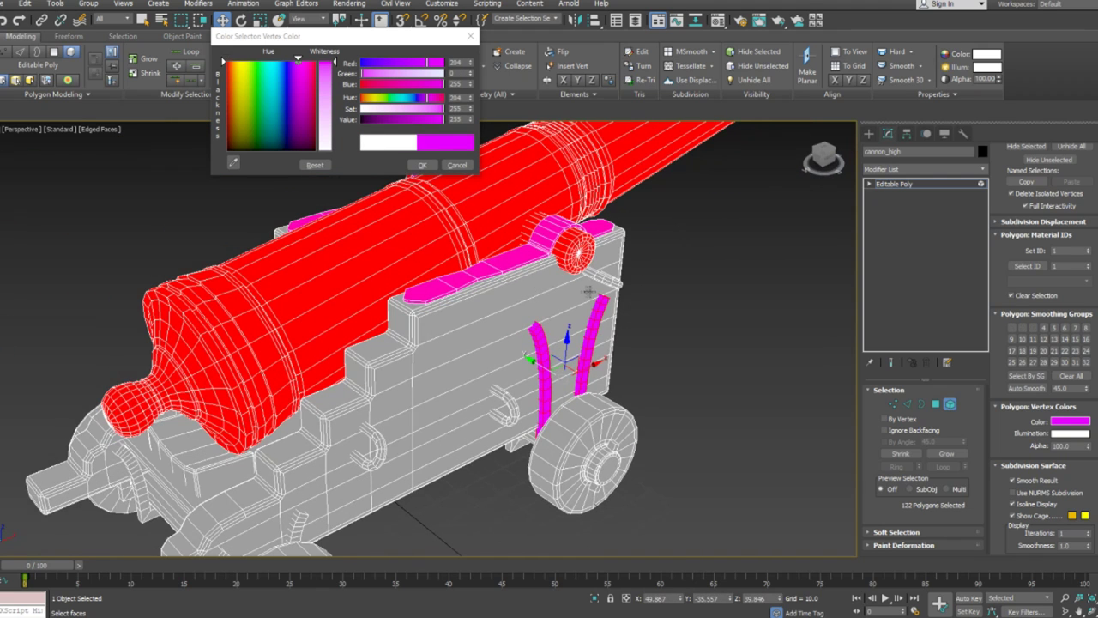
pyautogui.keyDown('ctrl'); pyautogui.click(598, 281); pyautogui.keyUp('ctrl')
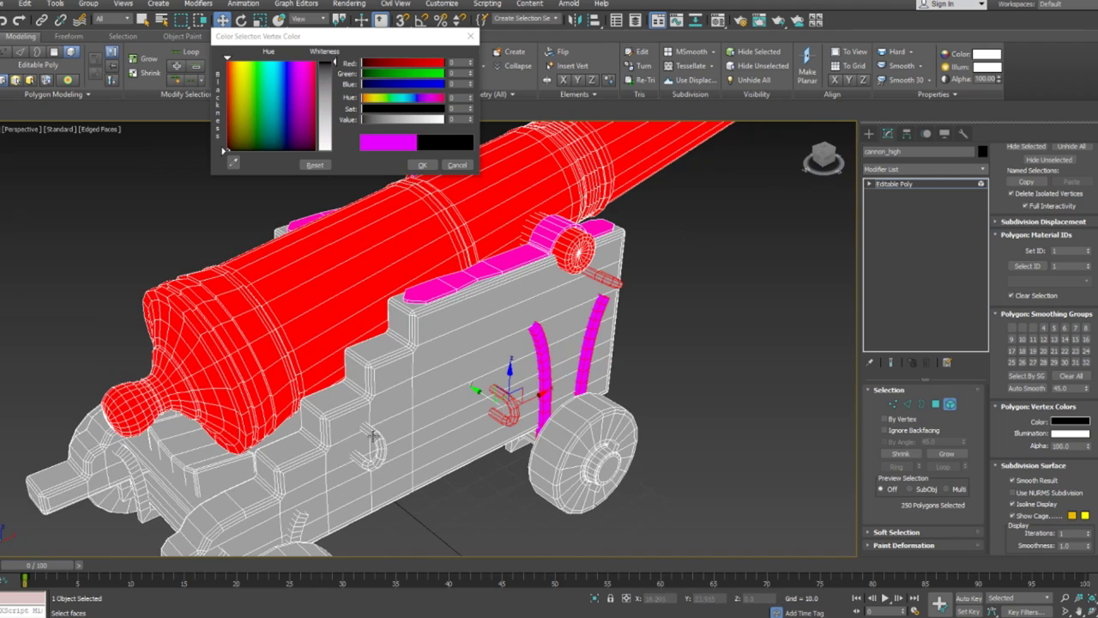
pyautogui.scroll(-4, 249, 478)
pyautogui.keyDown('alt'); pyautogui.moveTo(249, 478); pyautogui.dragTo(441, 419, button='middle'); pyautogui.keyUp('alt')
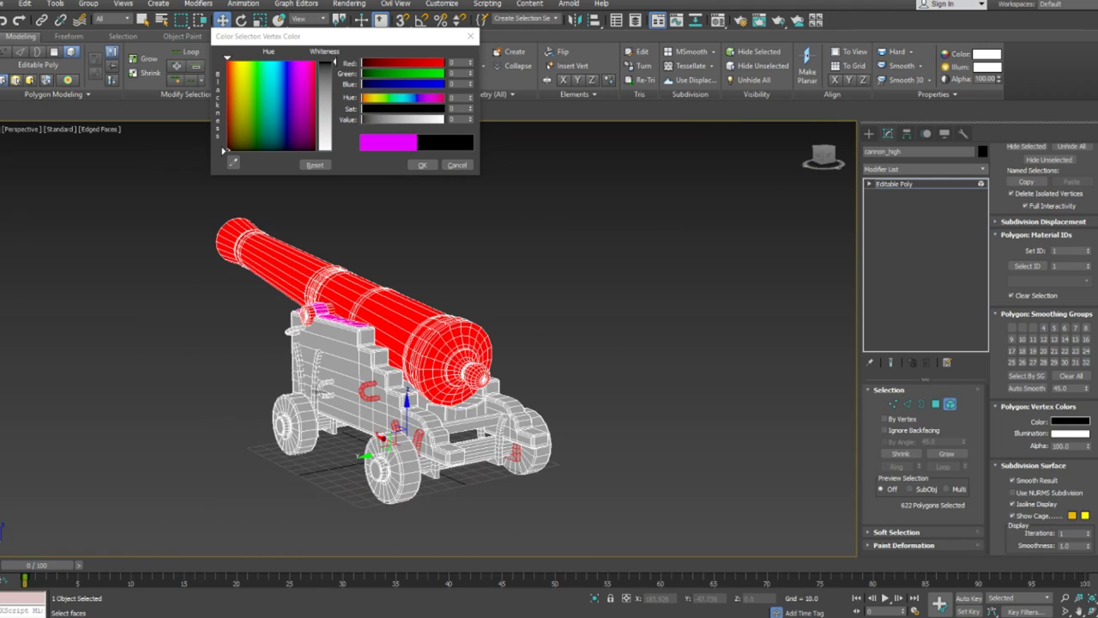
# Step: Add the opposite side's hooks and straps and the remaining axle straps beneath the carriage to the selection
pyautogui.keyDown('ctrl'); pyautogui.click(291, 331); pyautogui.keyUp('ctrl')
pyautogui.keyDown('alt'); pyautogui.moveTo(291, 331); pyautogui.dragTo(330, 334, button='middle'); pyautogui.keyUp('alt')
pyautogui.scroll(4, 443, 410)
pyautogui.keyDown('alt'); pyautogui.moveTo(486, 440); pyautogui.dragTo(518, 389, button='middle'); pyautogui.keyUp('alt')
pyautogui.keyDown('ctrl'); pyautogui.click(501, 384); pyautogui.keyUp('ctrl')
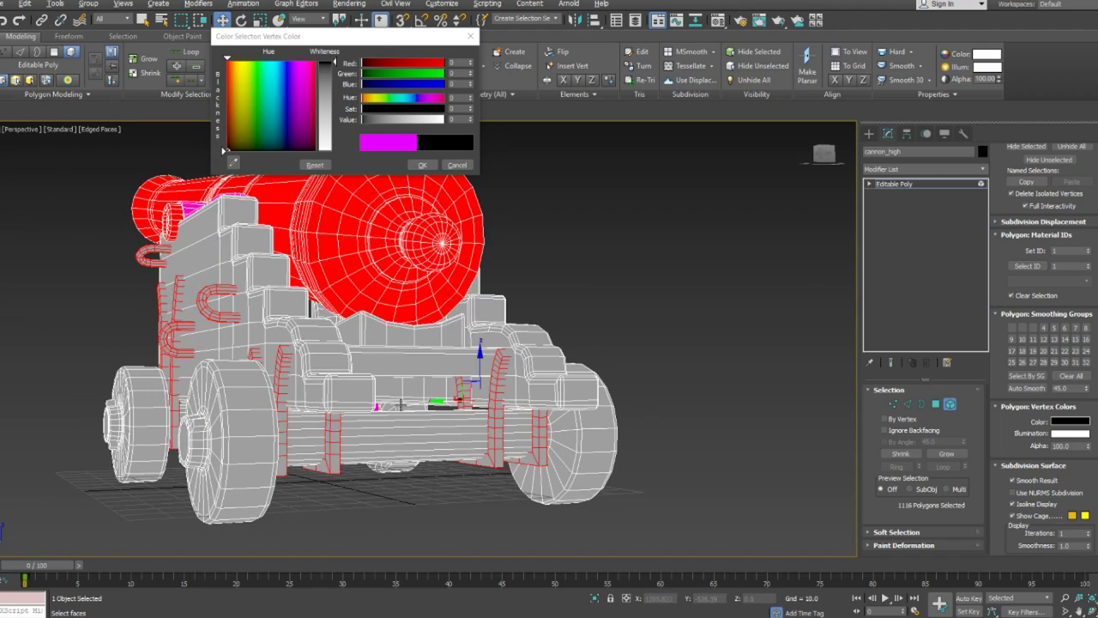
pyautogui.keyDown('alt'); pyautogui.moveTo(399, 404); pyautogui.dragTo(383, 393, button='middle'); pyautogui.keyUp('alt')
pyautogui.keyDown('ctrl'); pyautogui.click(377, 469); pyautogui.keyUp('ctrl')
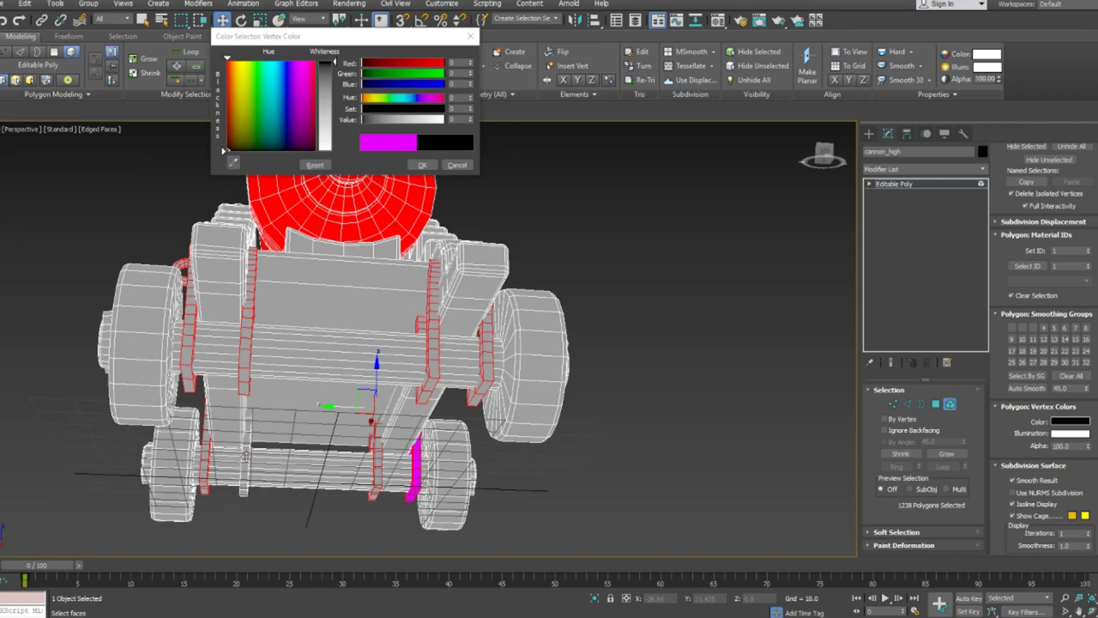
pyautogui.keyDown('alt'); pyautogui.moveTo(247, 455); pyautogui.dragTo(438, 433, button='middle'); pyautogui.keyUp('alt')
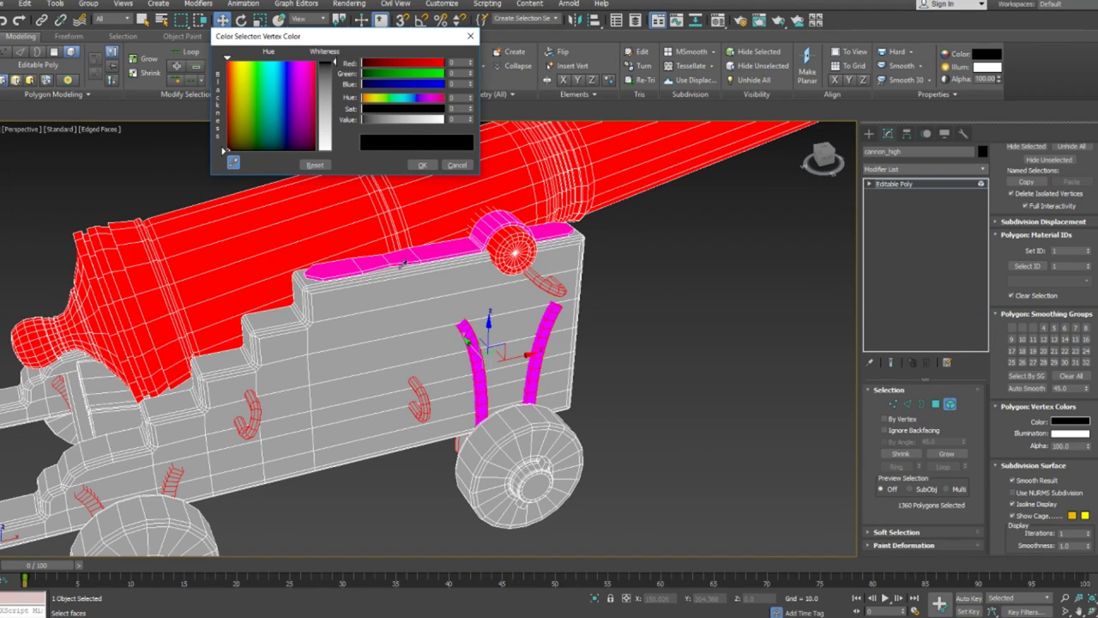
# Step: Sample the pink of the carriage's top plate and apply it as vertex color to all selected hooks and straps
pyautogui.scroll(5, 374, 258)
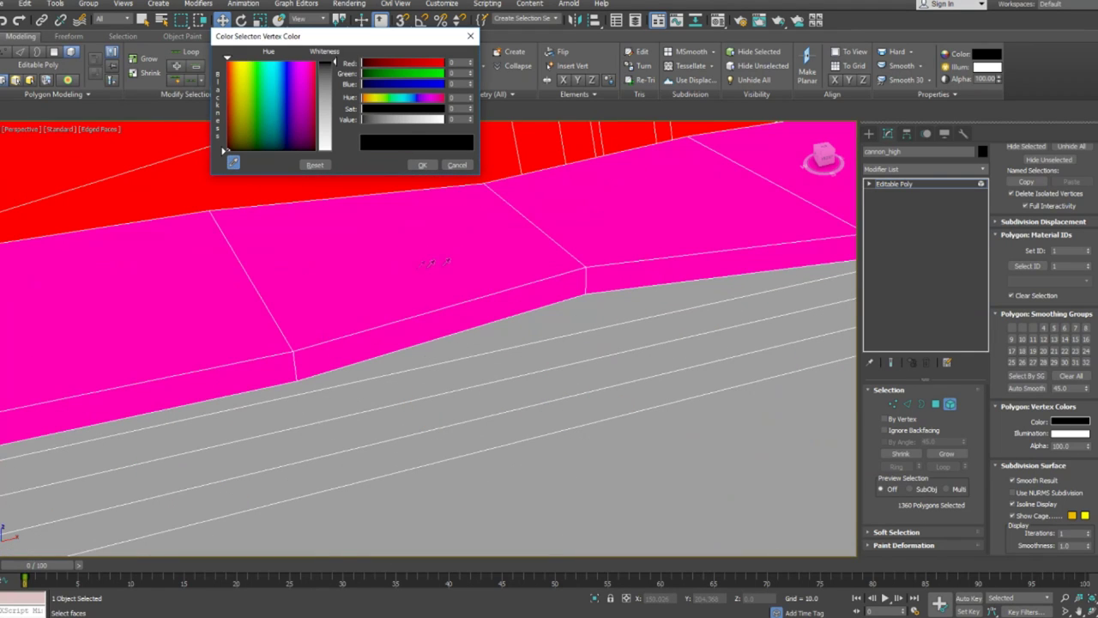
pyautogui.click(379, 245)
pyautogui.click(429, 164)
pyautogui.scroll(-8, 486, 238)
pyautogui.click(650, 333)
pyautogui.scroll(4, 551, 313)
pyautogui.scroll(-2, 547, 310)
pyautogui.scroll(-3, 464, 293)
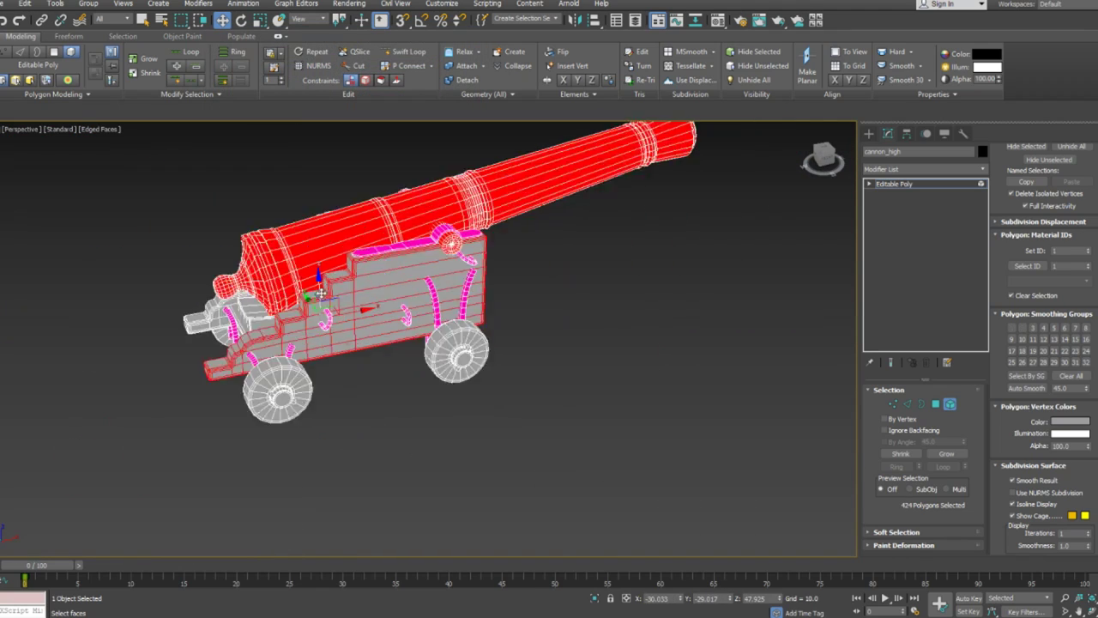
# Step: In polygon mode, select one face on each of the two small pins of the rear wheel hub
pyautogui.scroll(8, 287, 360)
pyautogui.click(282, 364)
pyautogui.press('4')
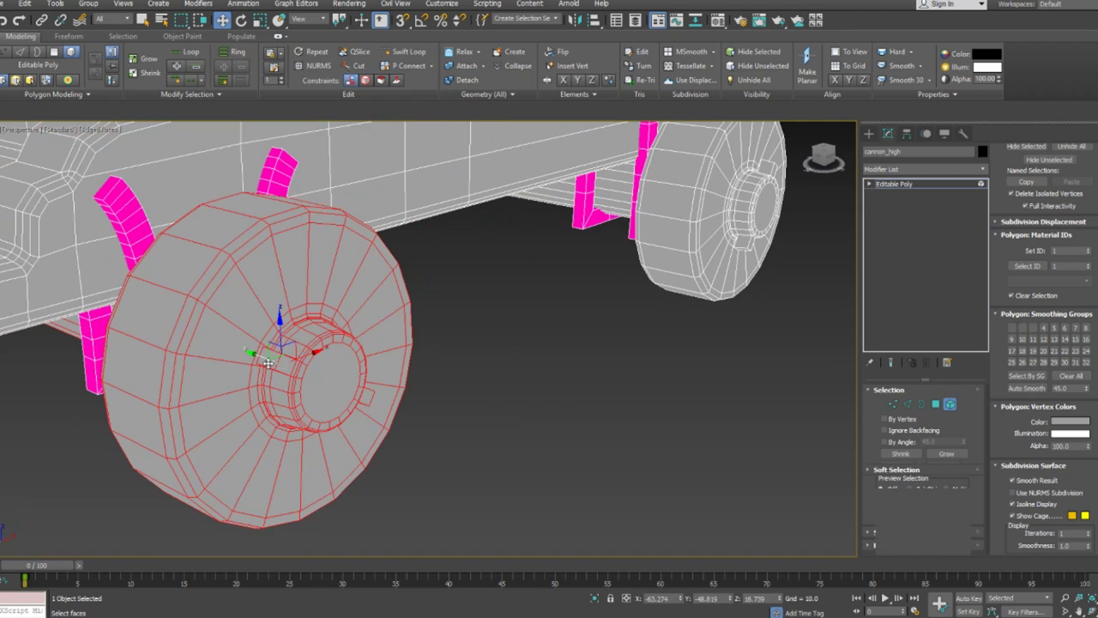
pyautogui.click(264, 356)
pyautogui.keyDown('alt'); pyautogui.moveTo(340, 372); pyautogui.dragTo(262, 346, button='middle'); pyautogui.keyUp('alt')
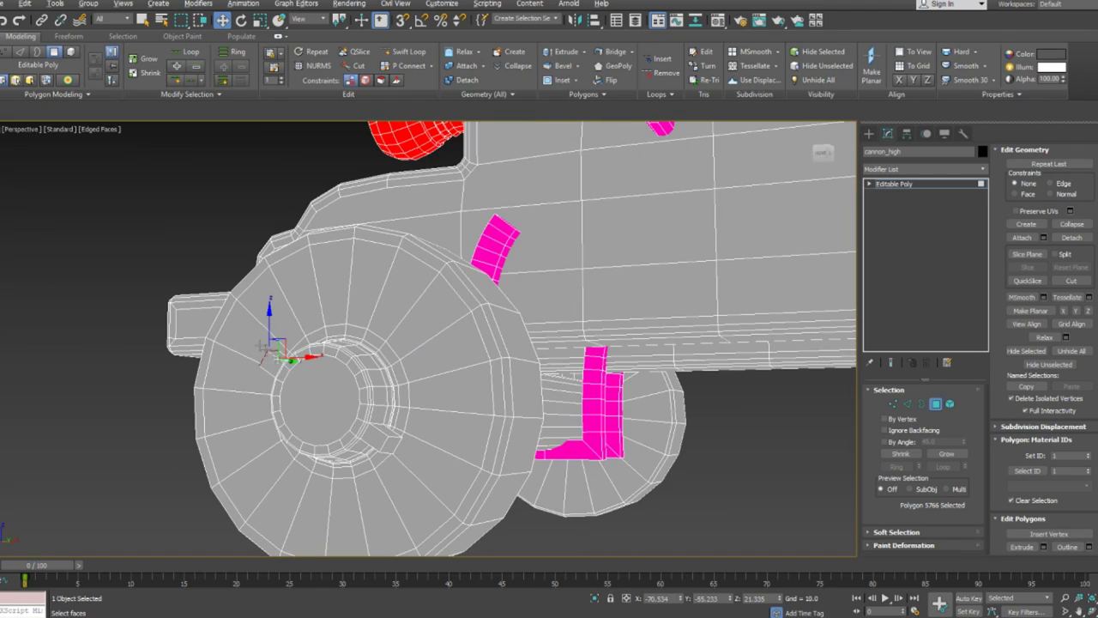
pyautogui.keyDown('alt'); pyautogui.moveTo(366, 415); pyautogui.dragTo(362, 428, button='middle'); pyautogui.keyUp('alt')
pyautogui.keyDown('ctrl'); pyautogui.click(363, 428); pyautogui.keyUp('ctrl')
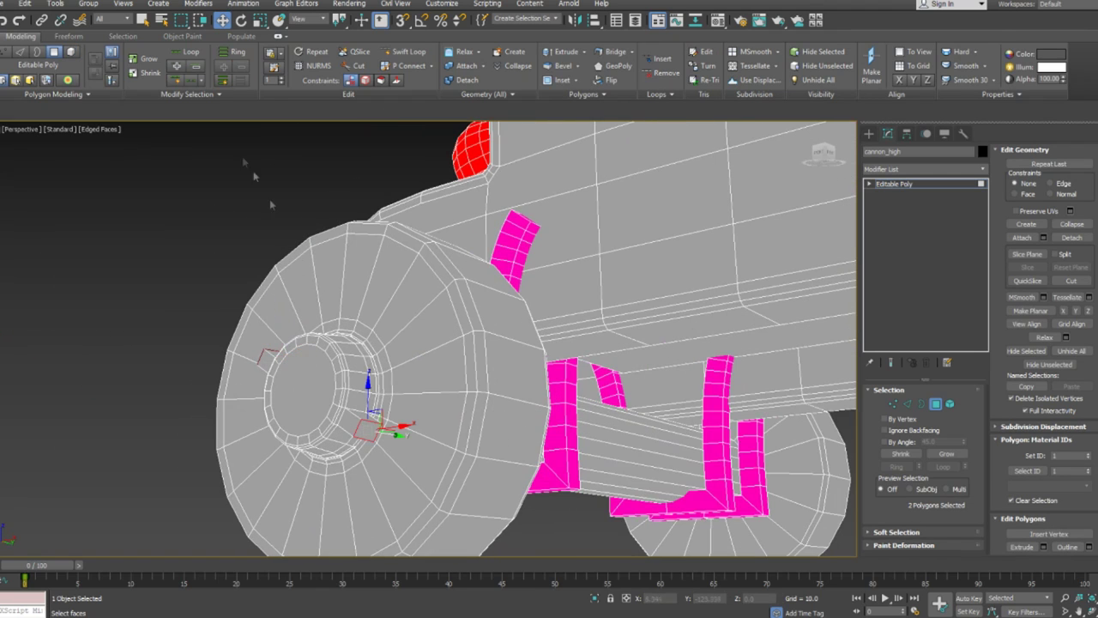
# Step: Extend the selection to similar faces on the other wheels and grow it to cover all hub pins
pyautogui.click(187, 95)
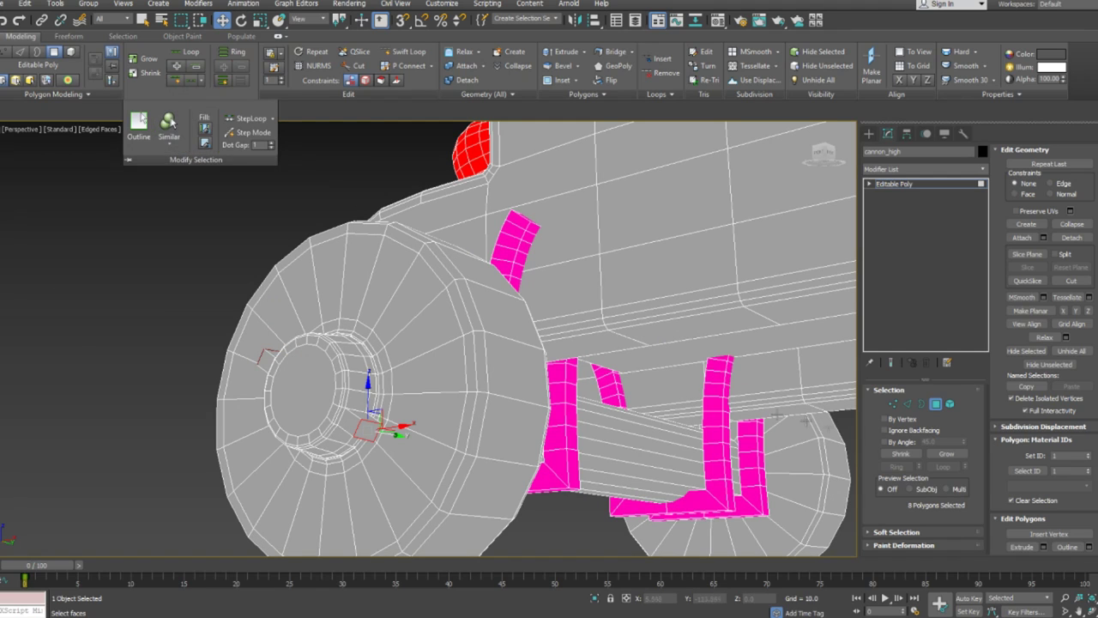
pyautogui.click(166, 95)
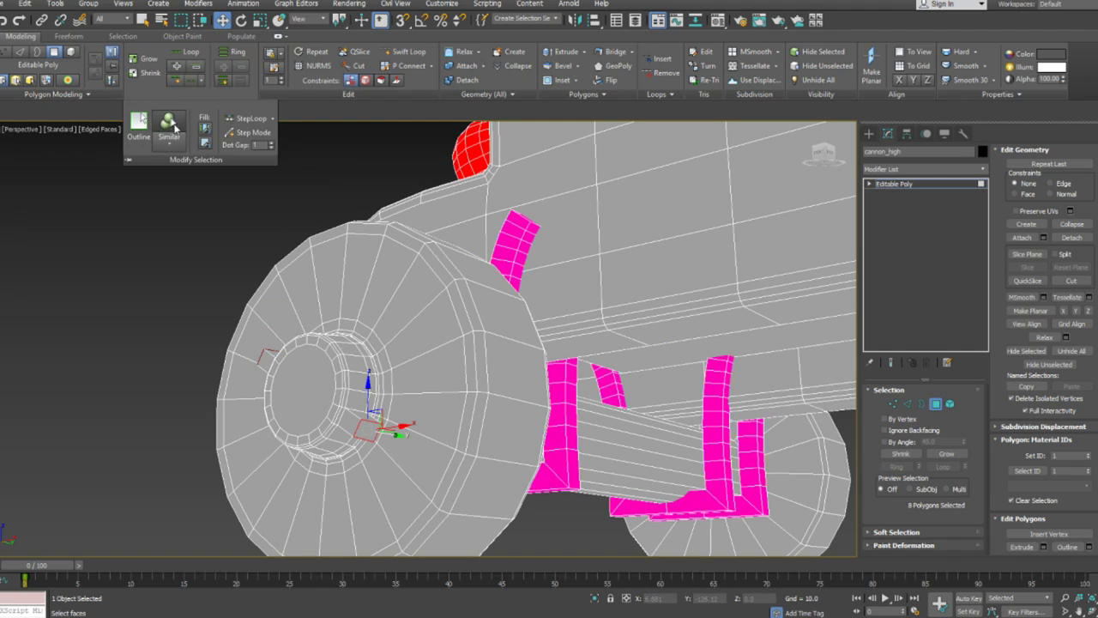
pyautogui.click(947, 453)
pyautogui.keyDown('alt'); pyautogui.moveTo(461, 309); pyautogui.dragTo(290, 273, button='middle'); pyautogui.keyUp('alt')
pyautogui.scroll(-4, 551, 323)
pyautogui.keyDown('alt'); pyautogui.moveTo(693, 328); pyautogui.dragTo(605, 339, button='middle'); pyautogui.keyUp('alt')
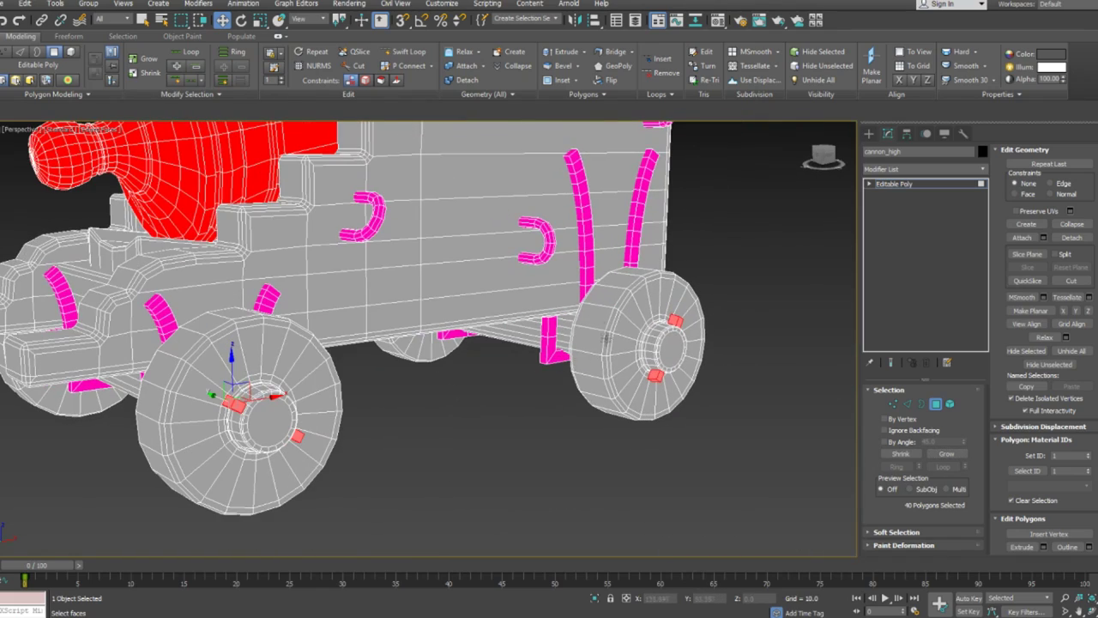
# Step: Set the hub pins' vertex color to the pink sampled from a strap, RGB 252, 0, 123, and inspect them
pyautogui.scroll(-5, 1056, 495)
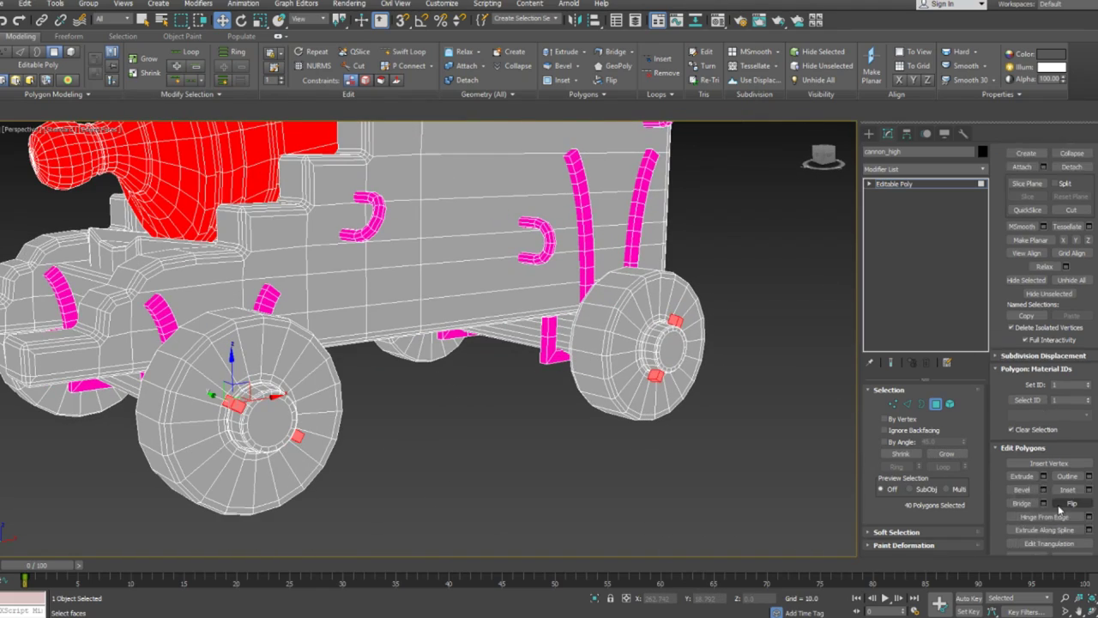
pyautogui.click(1055, 506)
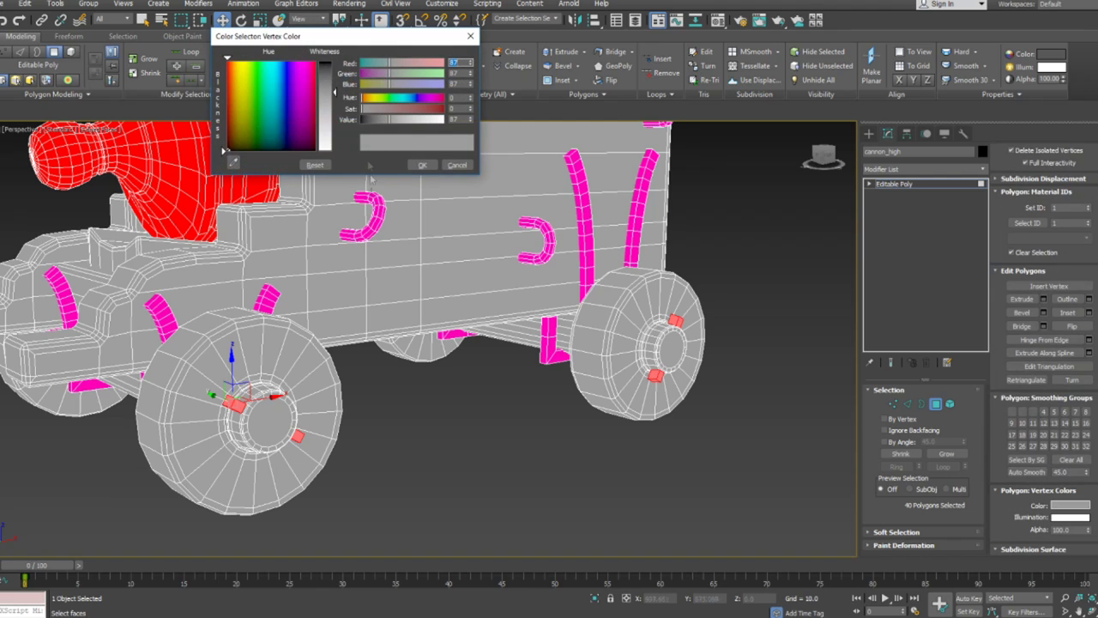
pyautogui.click(590, 242)
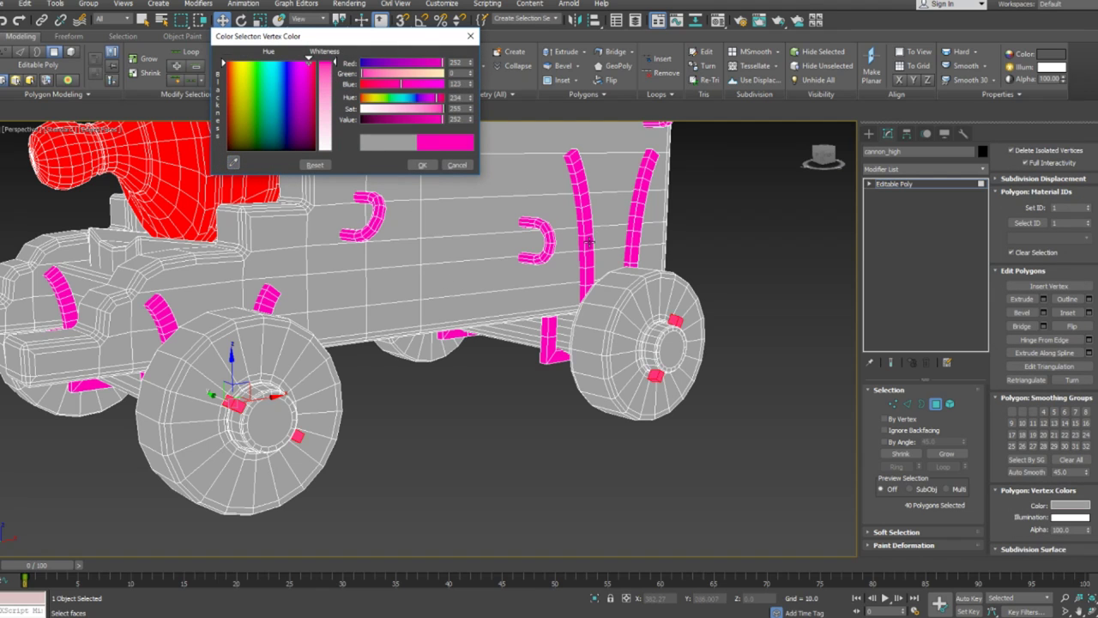
pyautogui.click(422, 165)
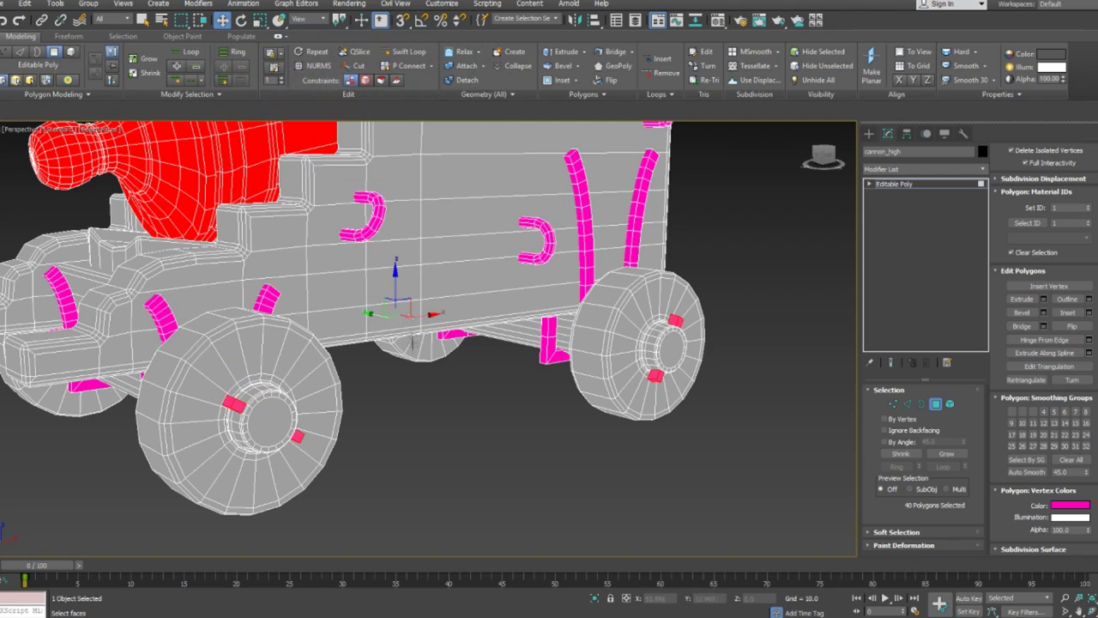
pyautogui.keyDown('alt'); pyautogui.moveTo(449, 395); pyautogui.dragTo(701, 410, button='middle'); pyautogui.keyUp('alt')
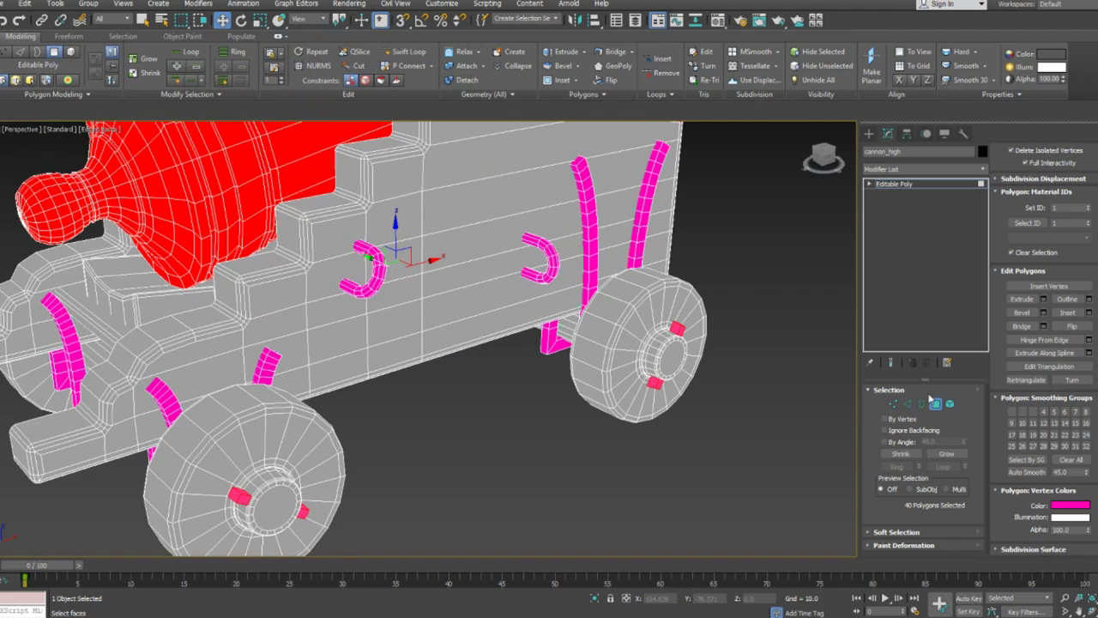
pyautogui.moveTo(777, 391)
pyautogui.keyDown('alt'); pyautogui.mouseDown(button='middle')
pyautogui.moveTo(767, 375)
pyautogui.moveTo(787, 363)
pyautogui.moveTo(782, 386)
pyautogui.mouseUp(button='middle'); pyautogui.keyUp('alt')
pyautogui.scroll(10, 721, 344)
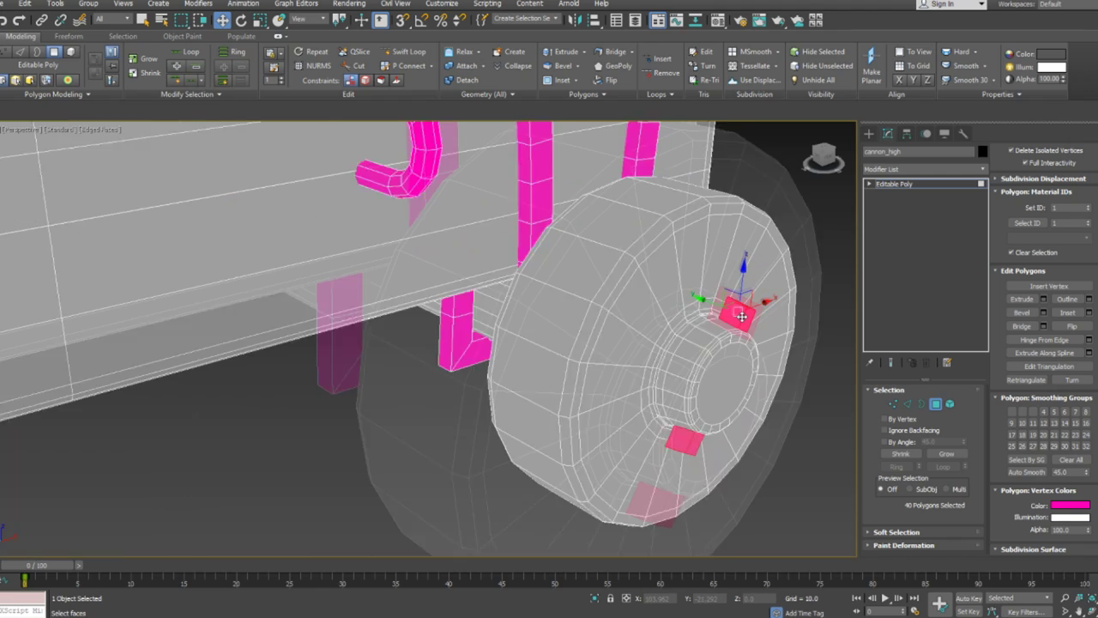
pyautogui.click(562, 280)
pyautogui.scroll(-10, 562, 280)
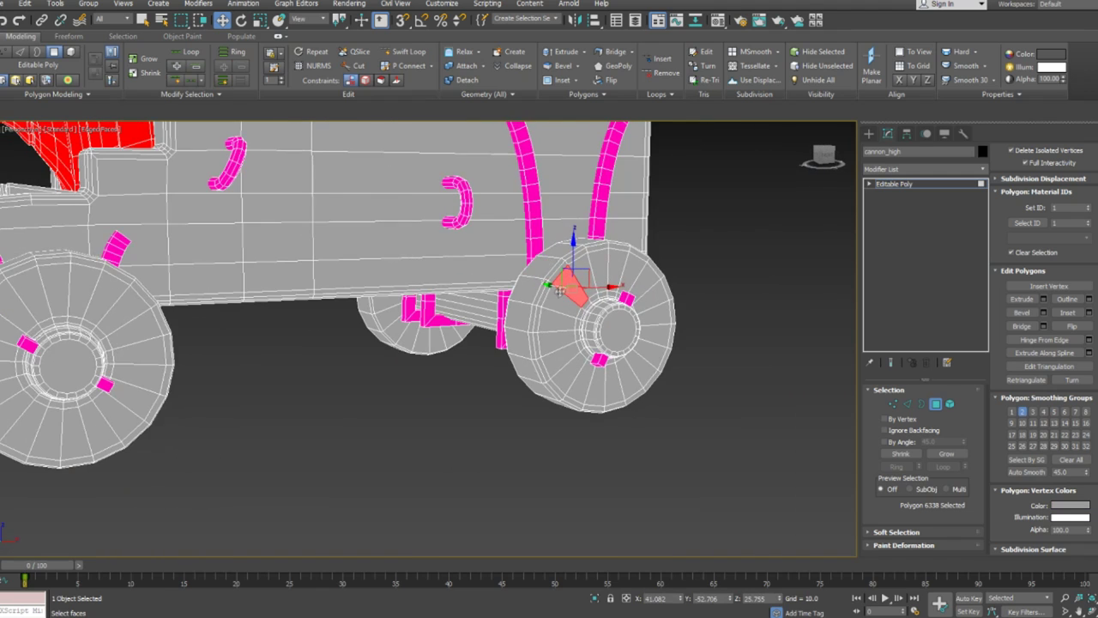
# Step: Turn off the see-through display and select all wheel and axle elements of the carriage
pyautogui.scroll(2, 571, 289)
pyautogui.press('5')
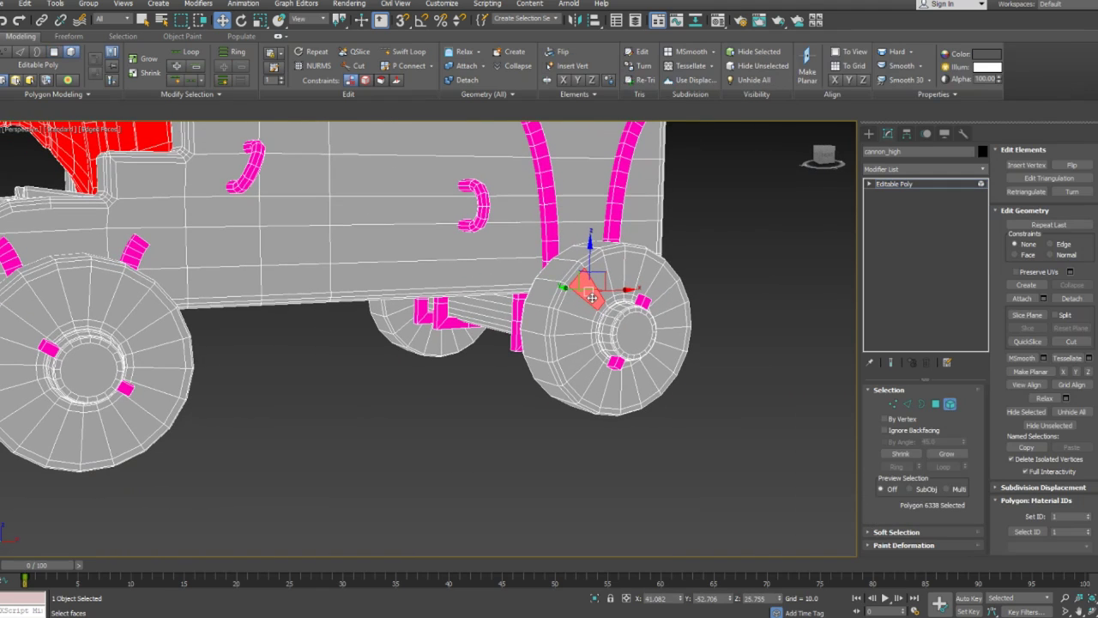
pyautogui.click(592, 296)
pyautogui.hotkey('alt', 'x')
pyautogui.keyDown('alt'); pyautogui.moveTo(592, 296); pyautogui.dragTo(568, 343, button='middle'); pyautogui.keyUp('alt')
pyautogui.keyDown('ctrl'); pyautogui.click(408, 424); pyautogui.keyUp('ctrl')
pyautogui.keyDown('ctrl'); pyautogui.click(120, 310); pyautogui.keyUp('ctrl')
pyautogui.moveTo(120, 310); pyautogui.dragTo(464, 331, button='middle')
pyautogui.keyDown('ctrl'); pyautogui.click(249, 414); pyautogui.keyUp('ctrl')
pyautogui.keyDown('alt'); pyautogui.moveTo(339, 419); pyautogui.dragTo(800, 431, button='middle'); pyautogui.keyUp('alt')
# Step: Set the vertex color of the selected wheels and axles to yellow and clear the selection
pyautogui.scroll(-5, 986, 454)
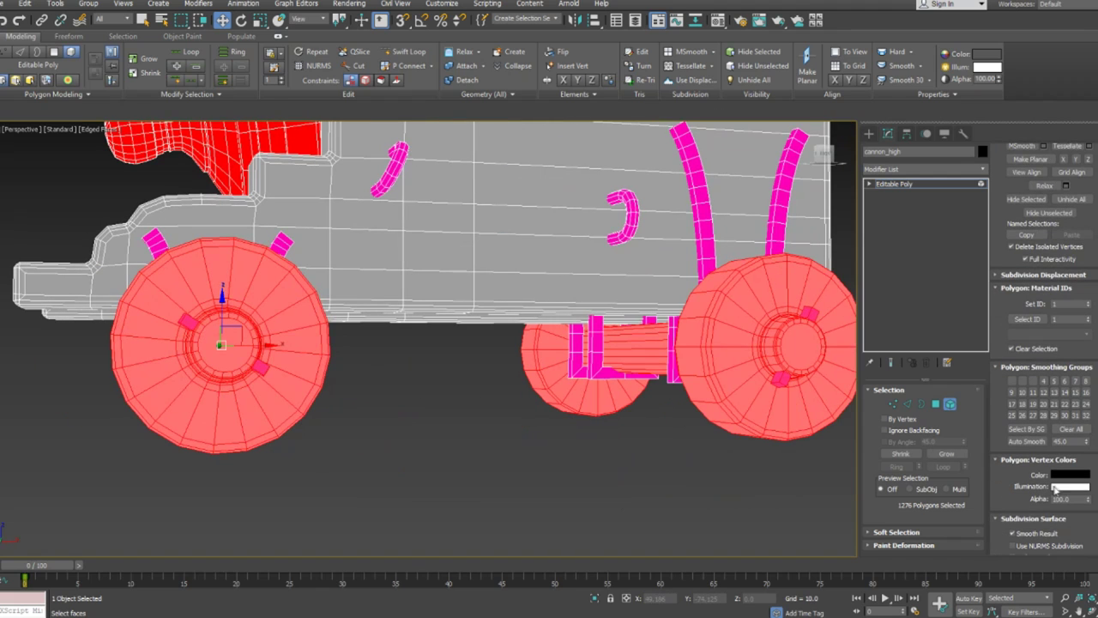
pyautogui.click(1069, 475)
pyautogui.moveTo(296, 82); pyautogui.dragTo(243, 60)
pyautogui.click(423, 166)
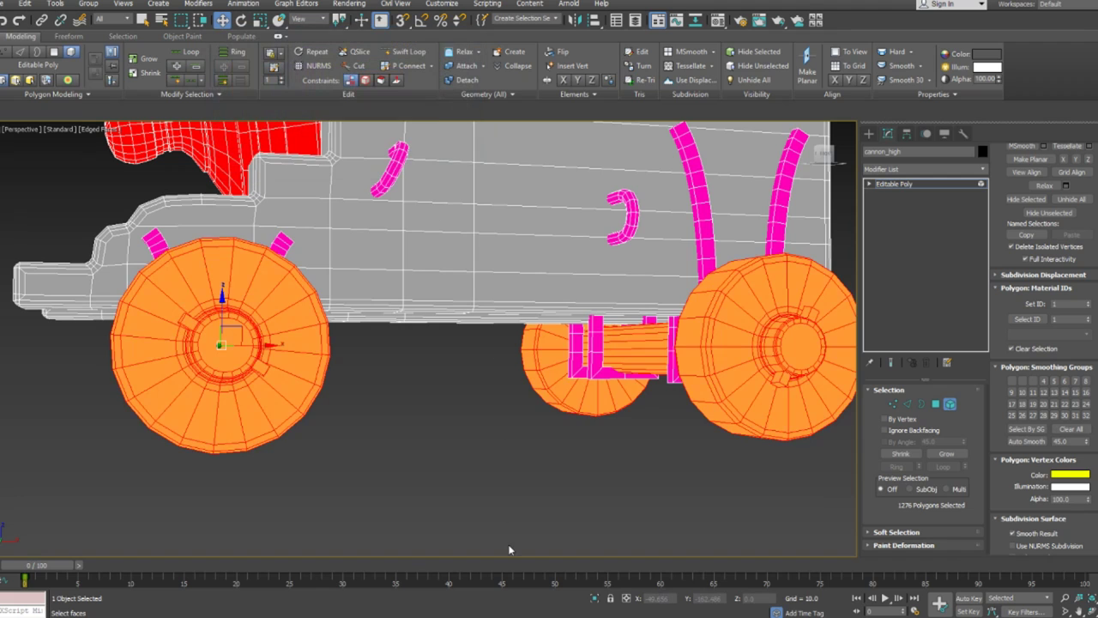
pyautogui.click(522, 537)
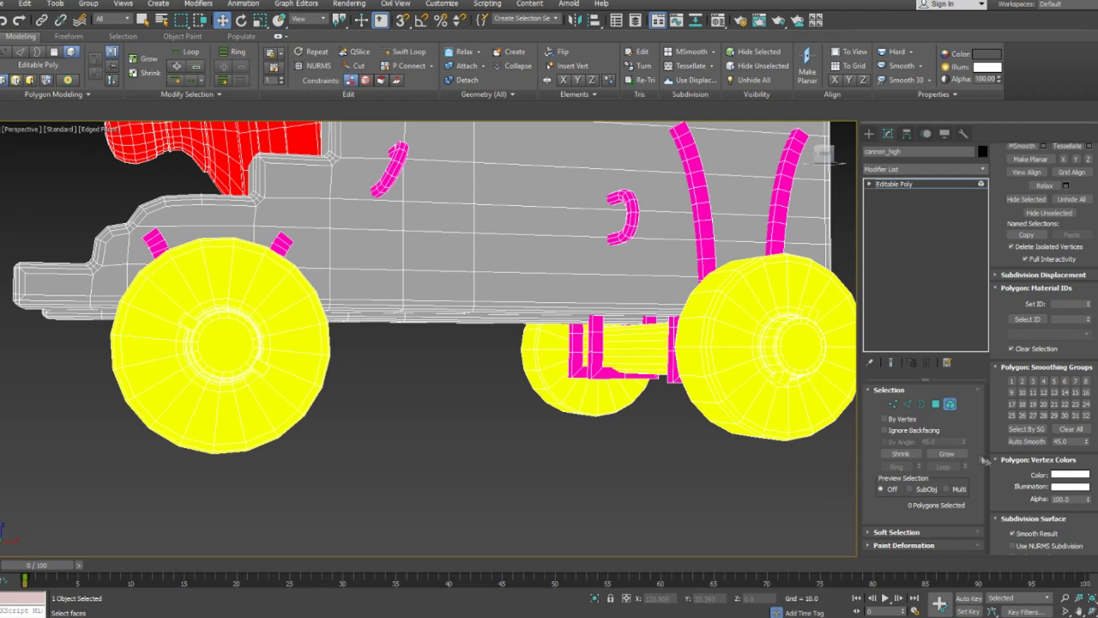
# Step: Reselect the hub pins on all wheels from two picked end faces, using Similar to extend the selection and Grow to cover them
pyautogui.click(791, 388)
pyautogui.keyDown('alt'); pyautogui.moveTo(791, 388); pyautogui.dragTo(754, 390, button='middle'); pyautogui.keyUp('alt')
pyautogui.press('4')
pyautogui.click(792, 378)
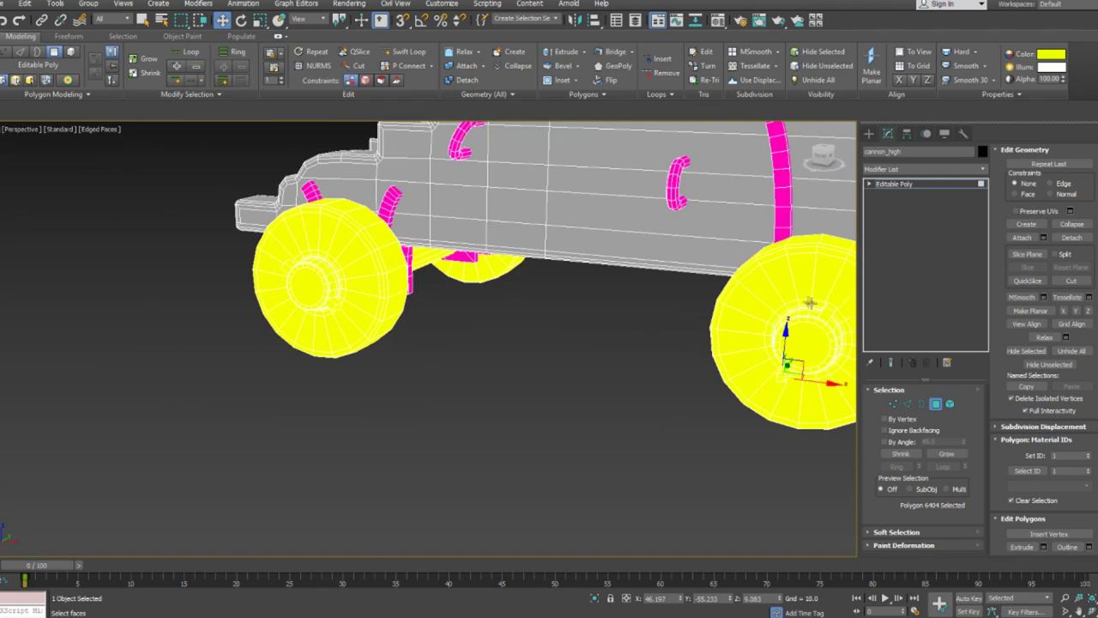
pyautogui.keyDown('alt'); pyautogui.moveTo(811, 303); pyautogui.dragTo(766, 354, button='middle'); pyautogui.keyUp('alt')
pyautogui.scroll(5, 766, 354)
pyautogui.keyDown('ctrl'); pyautogui.click(833, 348); pyautogui.keyUp('ctrl')
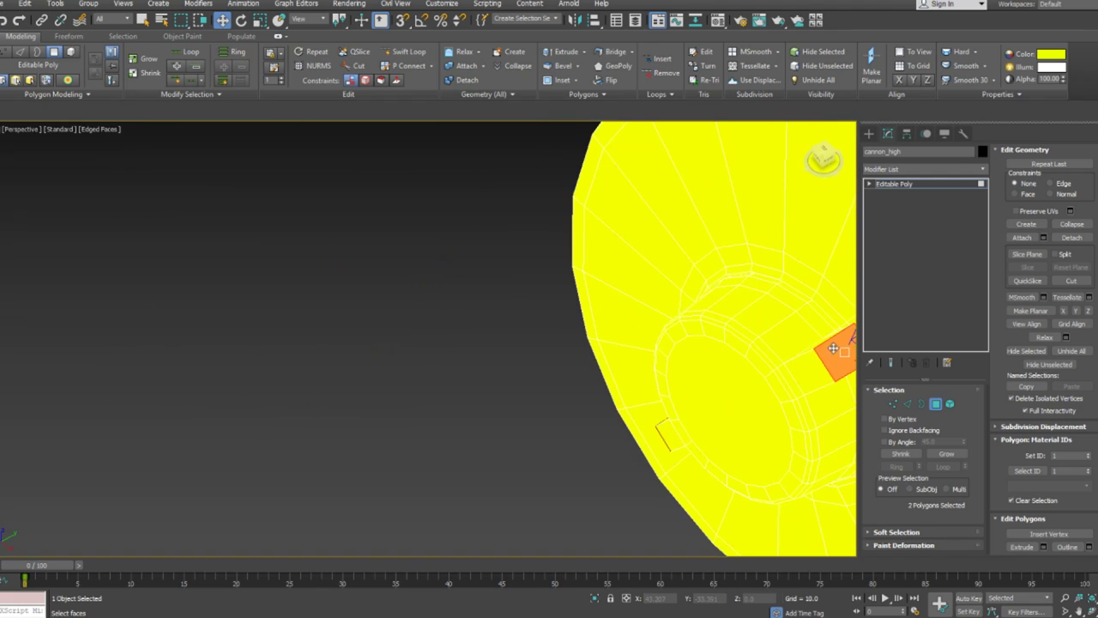
pyautogui.click(132, 94)
pyautogui.scroll(-10, 461, 305)
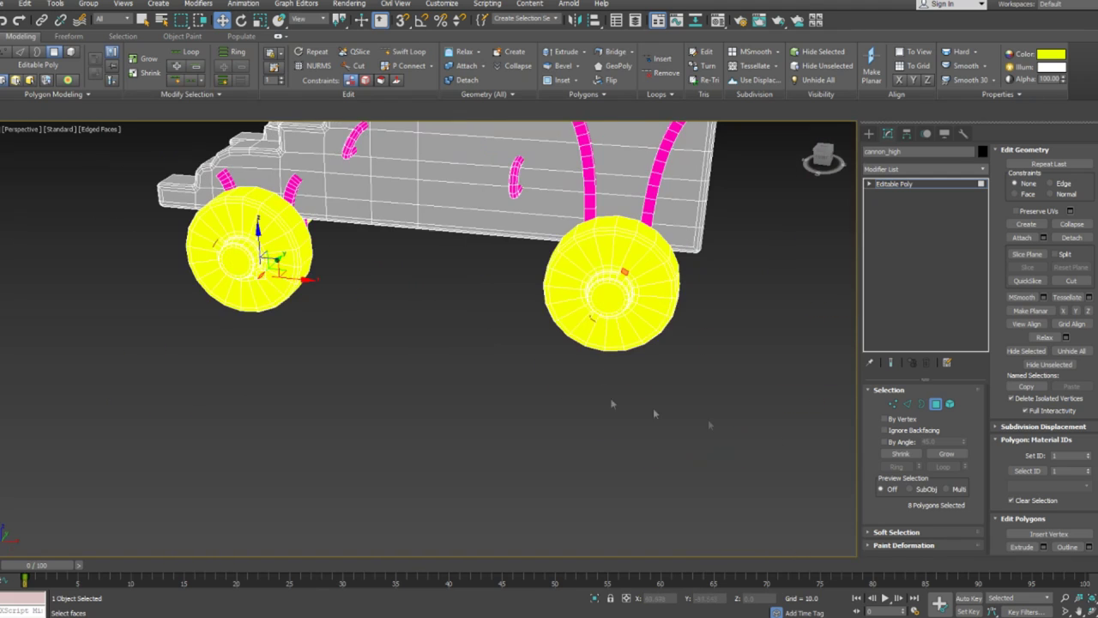
pyautogui.click(946, 454)
# Step: Set the hub pins' vertex color to the pink sampled from a strap, RGB 252, 0, 123
pyautogui.scroll(-5, 1064, 513)
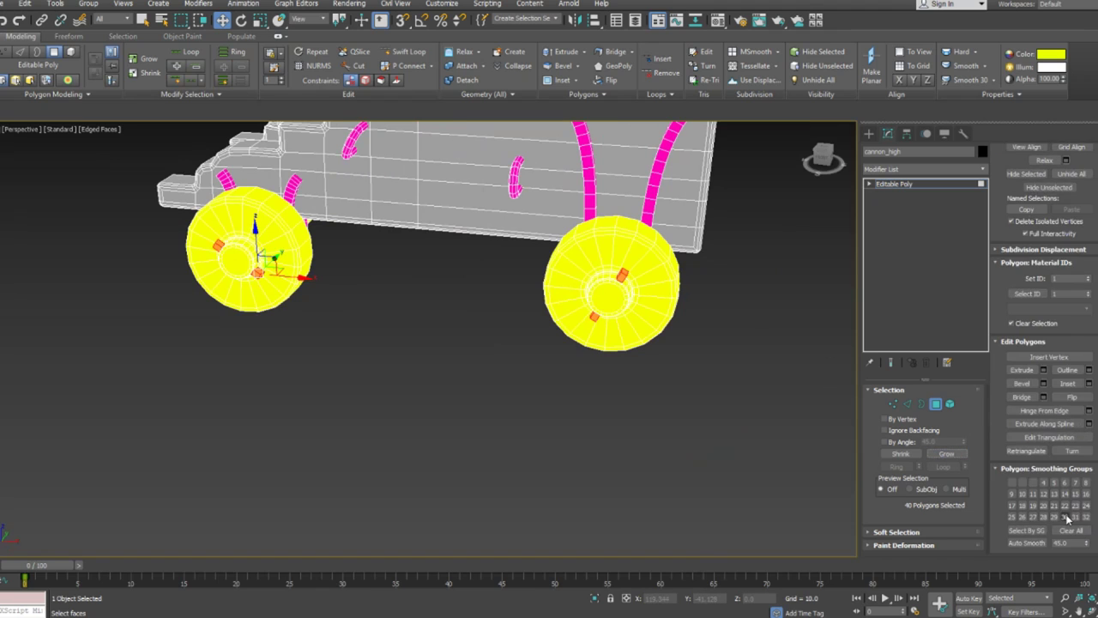
pyautogui.click(1067, 487)
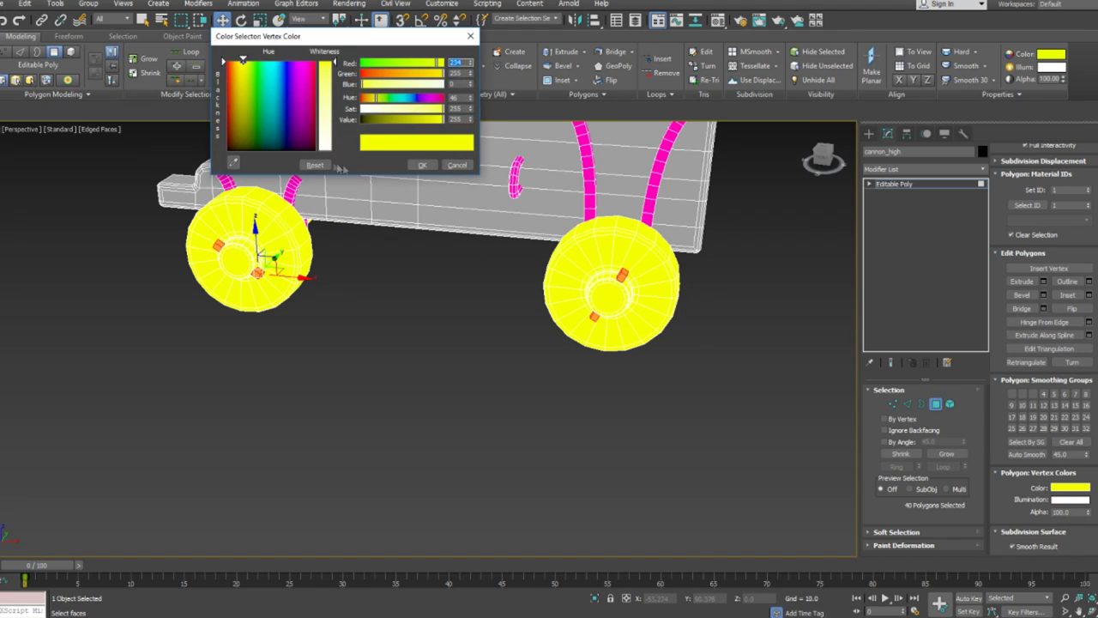
pyautogui.click(589, 177)
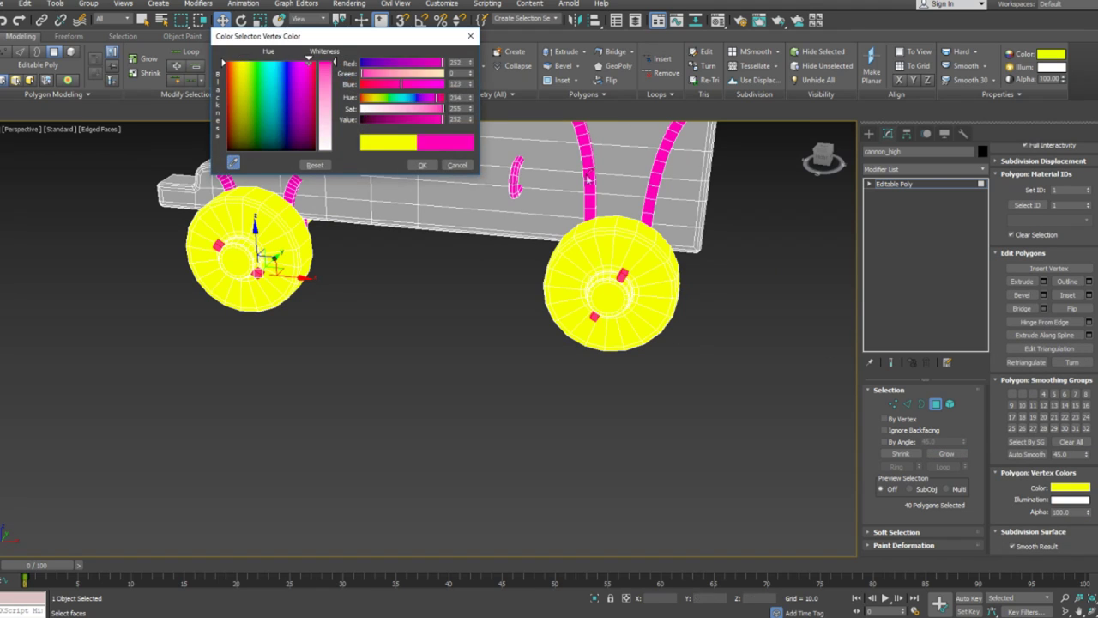
pyautogui.click(429, 165)
# Step: Select the ring of outer side faces on one wheel and extend the selection to similar faces on the other wheels
pyautogui.click(608, 249)
pyautogui.keyDown('shift'); pyautogui.click(589, 255); pyautogui.keyUp('shift')
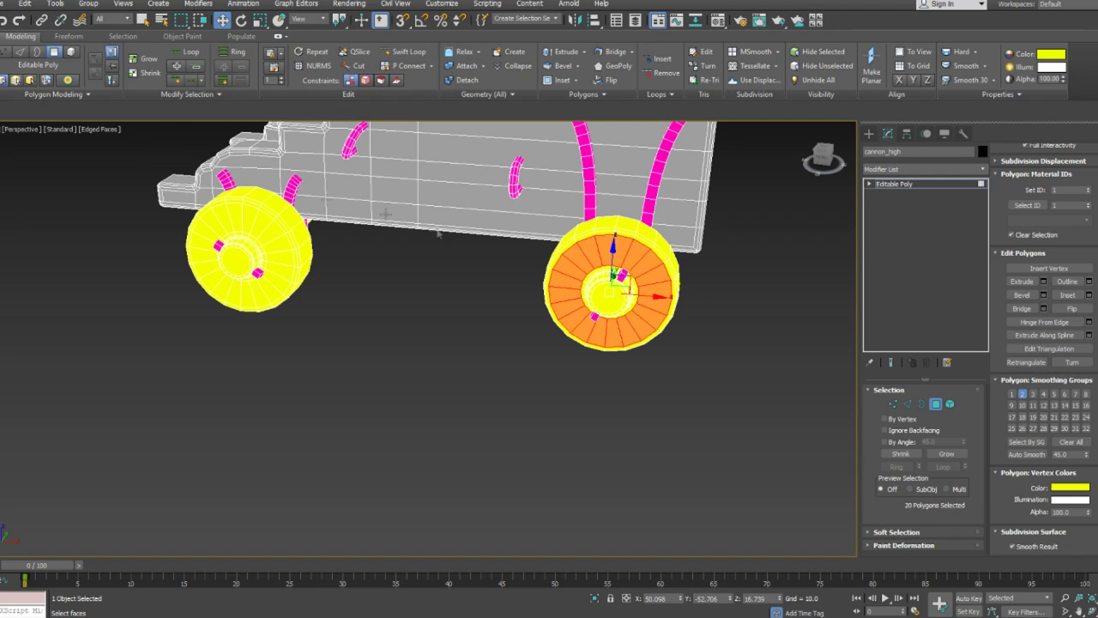
pyautogui.click(151, 97)
pyautogui.click(170, 124)
pyautogui.keyDown('alt'); pyautogui.moveTo(645, 184); pyautogui.dragTo(498, 225, button='middle'); pyautogui.keyUp('alt')
pyautogui.scroll(-4, 1076, 498)
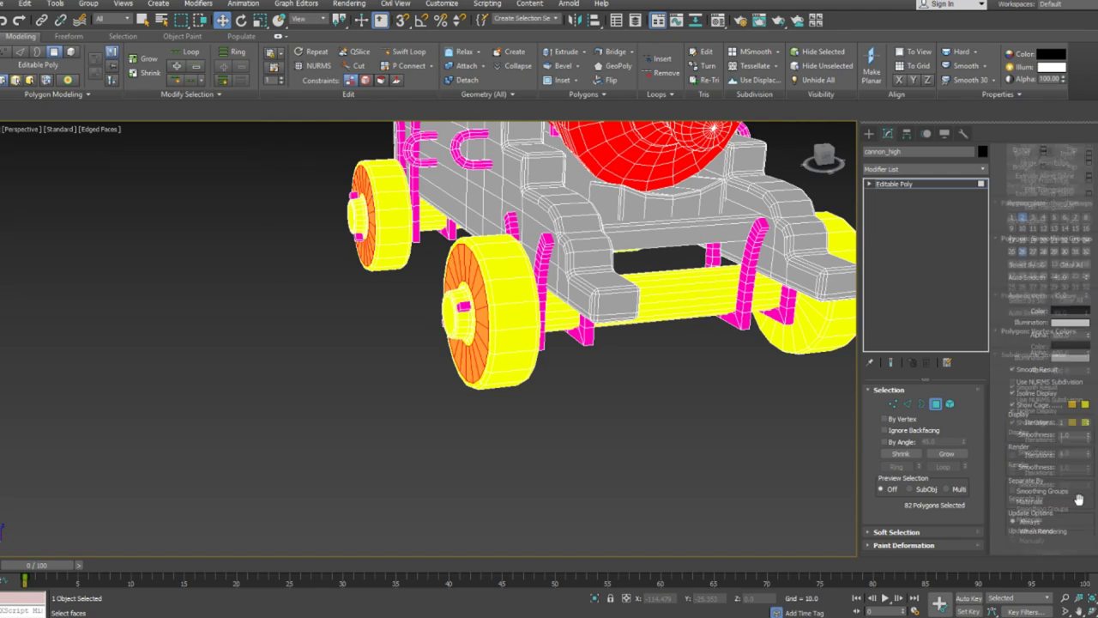
# Step: Set the vertex color of the selected wheel side faces to blue-violet, hue 173, and clear the selection
pyautogui.scroll(5, 1081, 499)
pyautogui.scroll(3, 1030, 463)
pyautogui.scroll(-8, 1061, 429)
pyautogui.click(1070, 449)
pyautogui.moveTo(289, 103); pyautogui.dragTo(287, 62)
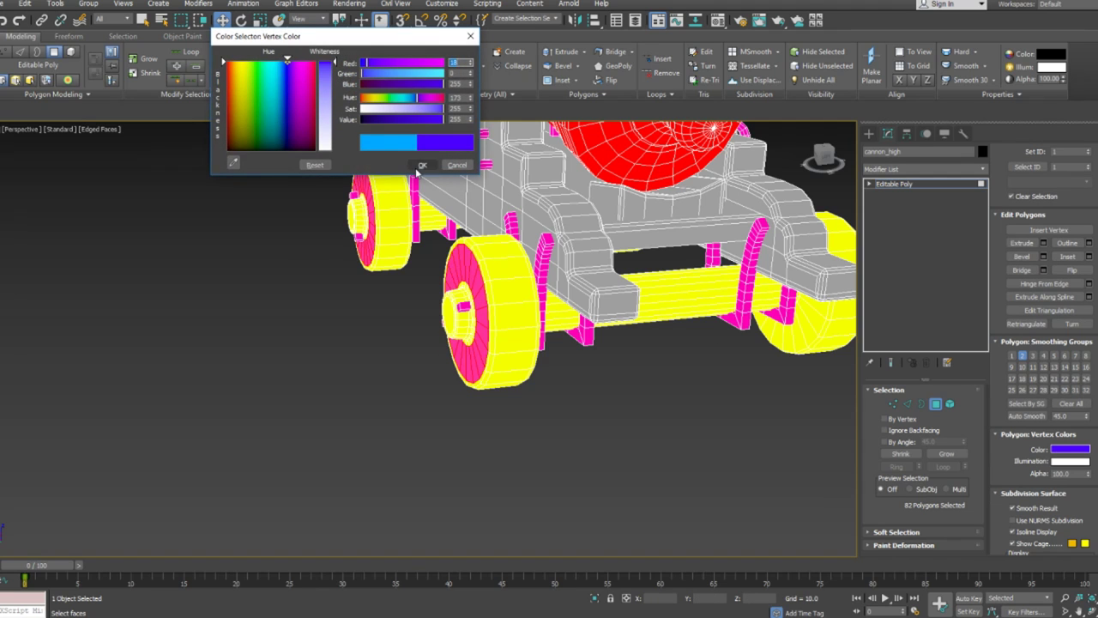
pyautogui.click(419, 166)
pyautogui.click(375, 385)
# Step: Select the carriage's stepped wooden side pieces as whole elements
pyautogui.keyDown('alt'); pyautogui.moveTo(375, 386); pyautogui.dragTo(400, 458, button='middle'); pyautogui.keyUp('alt')
pyautogui.scroll(-6, 449, 373)
pyautogui.scroll(7, 400, 458)
pyautogui.scroll(-5, 392, 428)
pyautogui.scroll(3, 449, 380)
pyautogui.click(450, 380)
pyautogui.scroll(2, 452, 379)
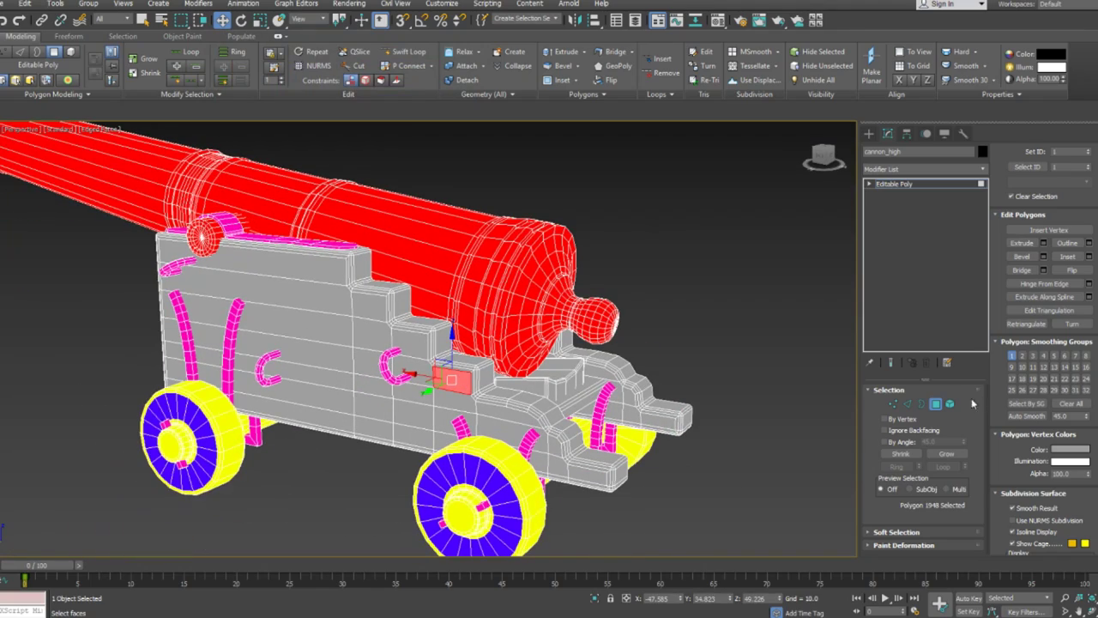
pyautogui.press('5')
pyautogui.click(605, 371)
pyautogui.keyDown('alt'); pyautogui.moveTo(707, 434); pyautogui.dragTo(658, 431, button='middle'); pyautogui.keyUp('alt')
pyautogui.scroll(-5, 1084, 468)
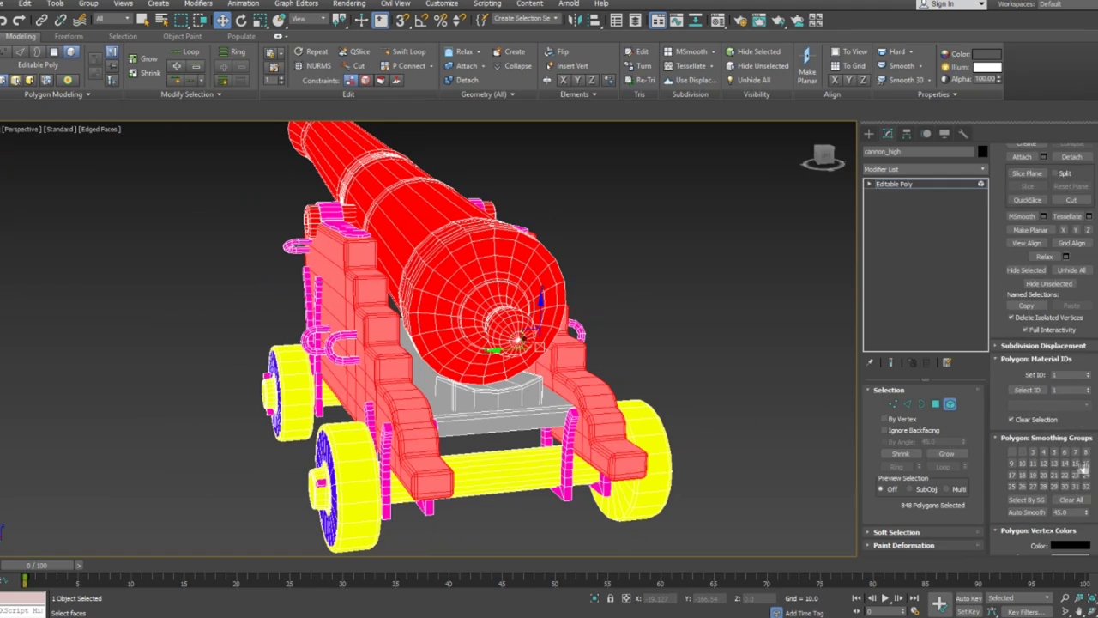
# Step: Set the vertex color of the selected carriage sides to bright green and clear the selection
pyautogui.scroll(-3, 1084, 467)
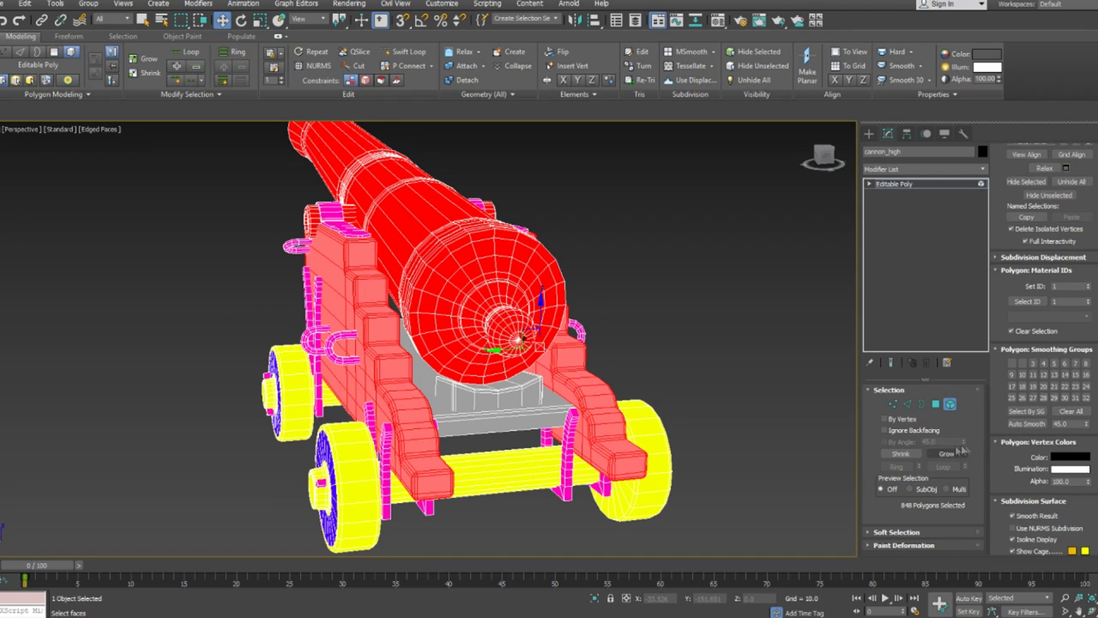
pyautogui.scroll(-3, 1055, 446)
pyautogui.click(1084, 387)
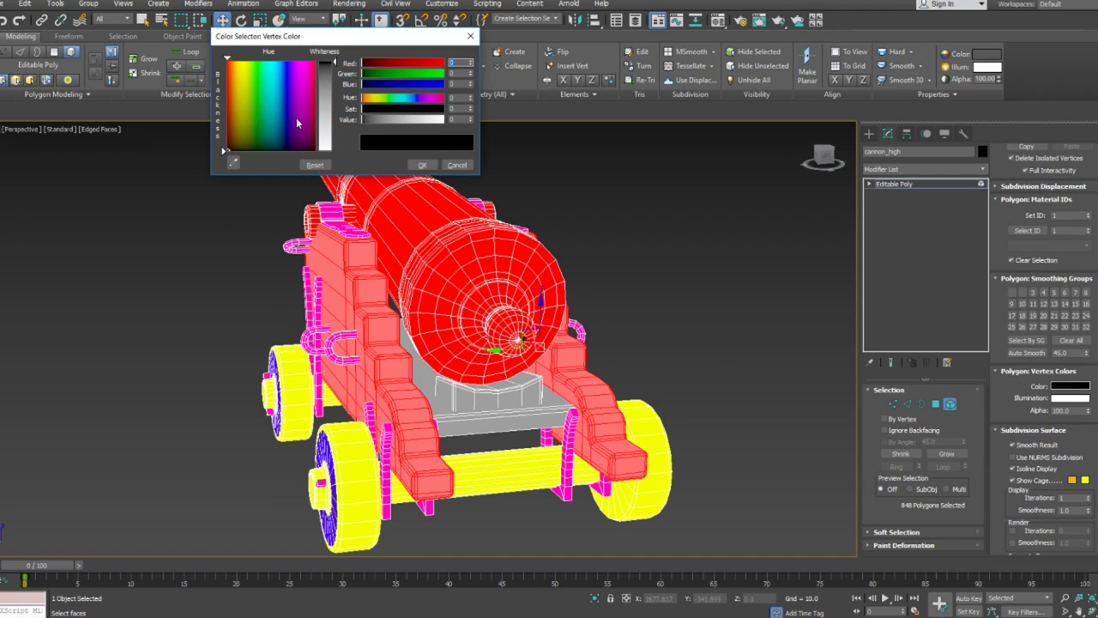
pyautogui.moveTo(302, 115)
pyautogui.mouseDown()
pyautogui.moveTo(255, 81)
pyautogui.moveTo(255, 61)
pyautogui.mouseUp()
pyautogui.click(426, 166)
pyautogui.click(669, 333)
# Step: Select the flat bed element between the carriage sides and set its vertex color to a fully saturated orange
pyautogui.moveTo(407, 374)
pyautogui.keyDown('alt'); pyautogui.mouseDown(button='middle')
pyautogui.moveTo(459, 370)
pyautogui.moveTo(413, 379)
pyautogui.mouseUp(button='middle'); pyautogui.keyUp('alt')
pyautogui.click(453, 420)
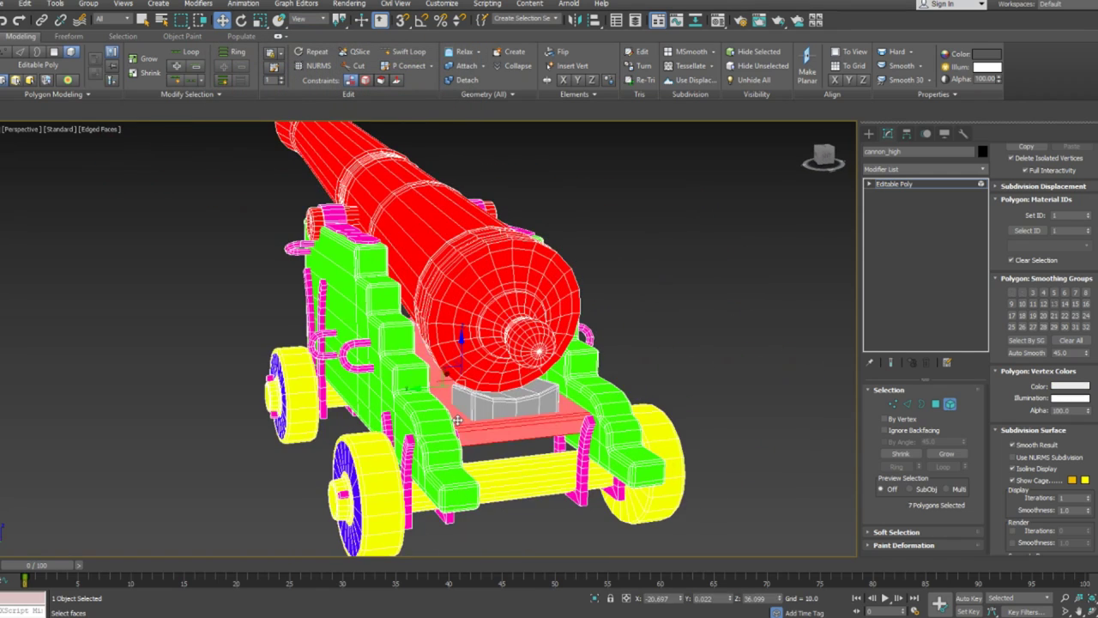
pyautogui.keyDown('alt'); pyautogui.moveTo(453, 419); pyautogui.dragTo(475, 422, button='middle'); pyautogui.keyUp('alt')
pyautogui.click(1049, 389)
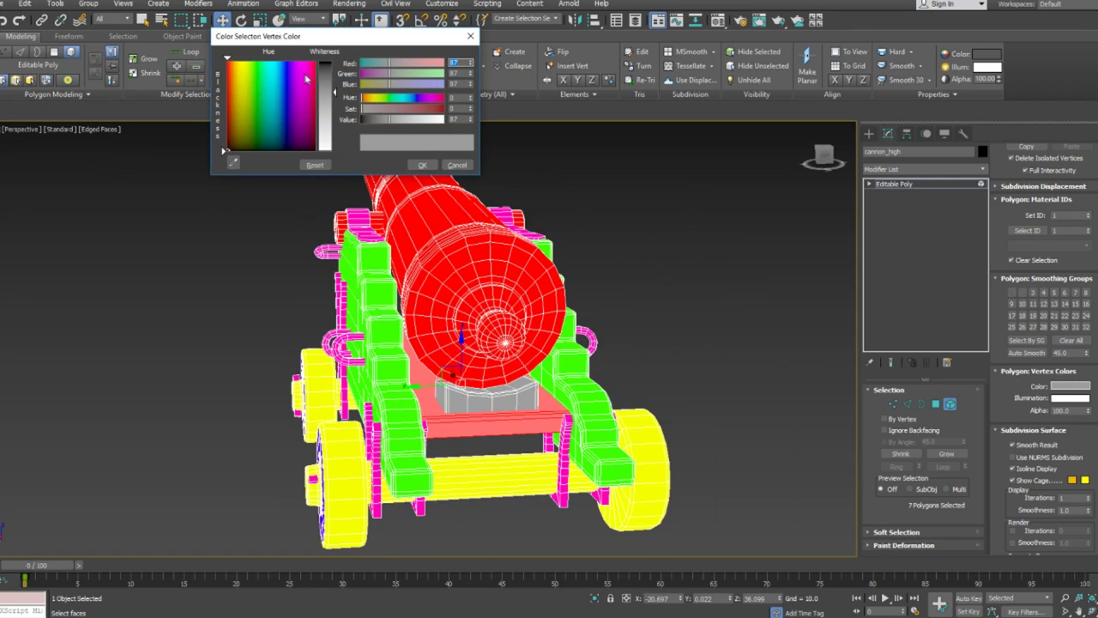
pyautogui.moveTo(287, 74); pyautogui.dragTo(287, 67)
pyautogui.moveTo(240, 64); pyautogui.dragTo(232, 62)
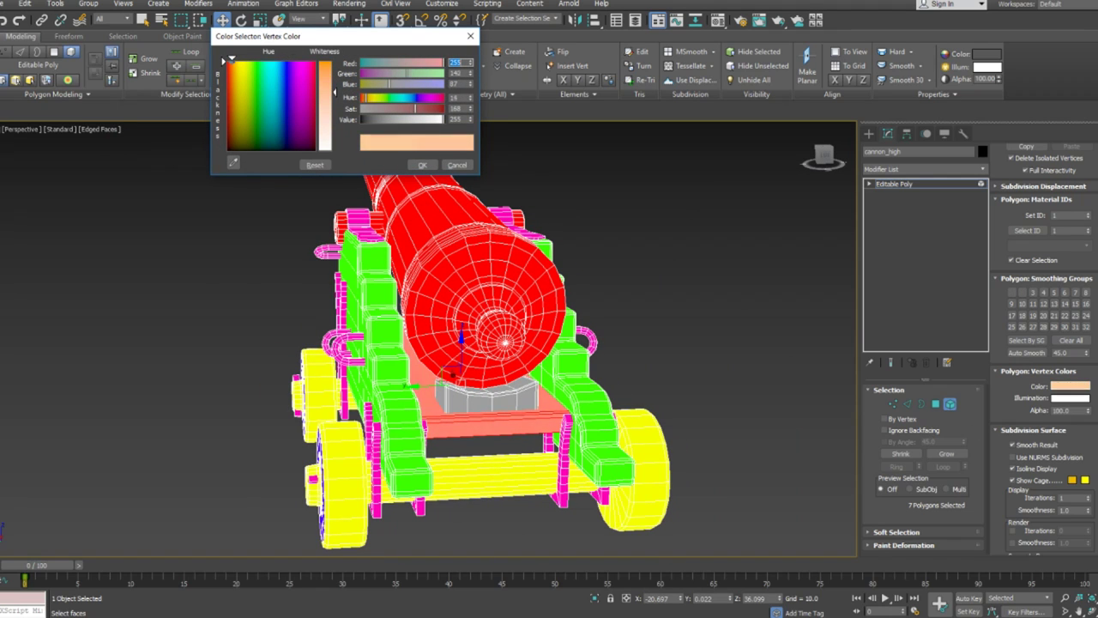
pyautogui.click(321, 64)
pyautogui.click(421, 165)
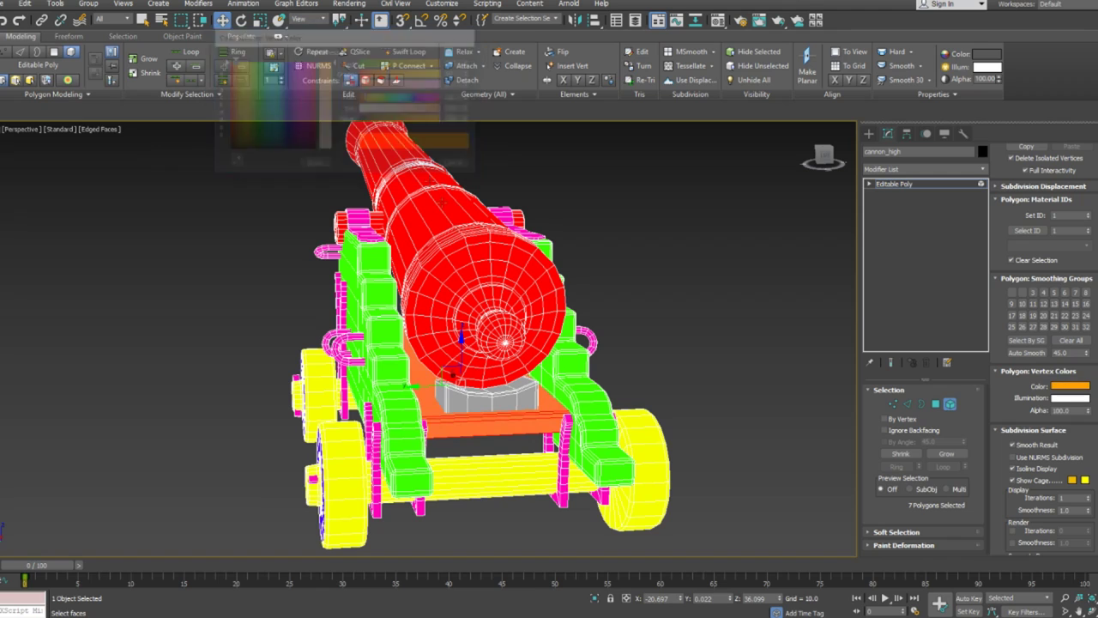
# Step: Select the block under the cannon's breech and set its vertex color to a dark saturated blue
pyautogui.click(511, 396)
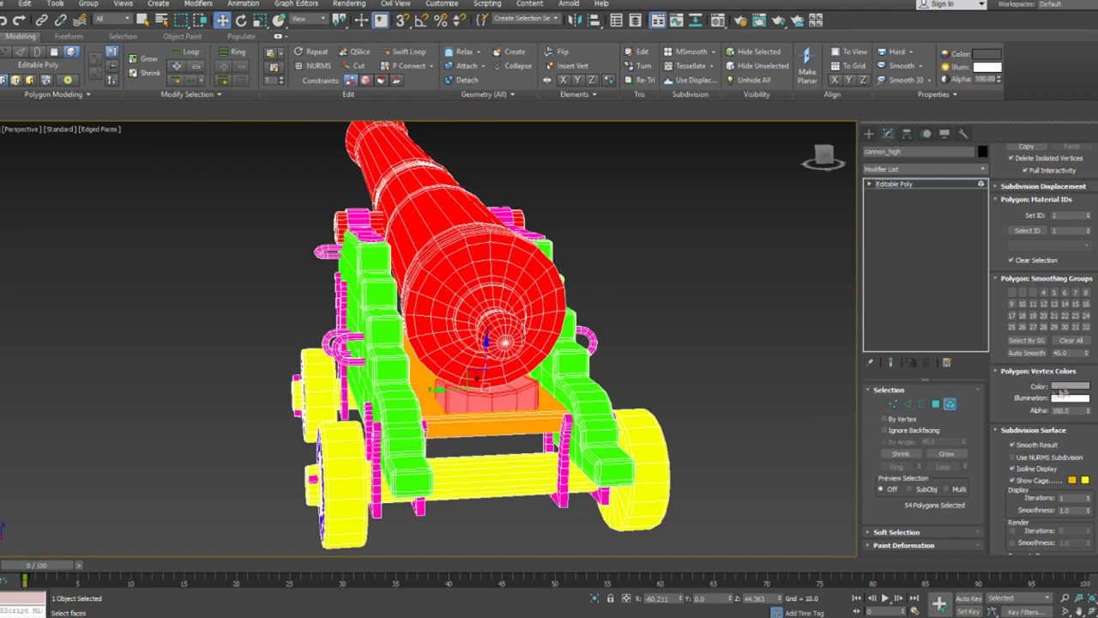
pyautogui.click(1062, 390)
pyautogui.moveTo(250, 126); pyautogui.dragTo(257, 120)
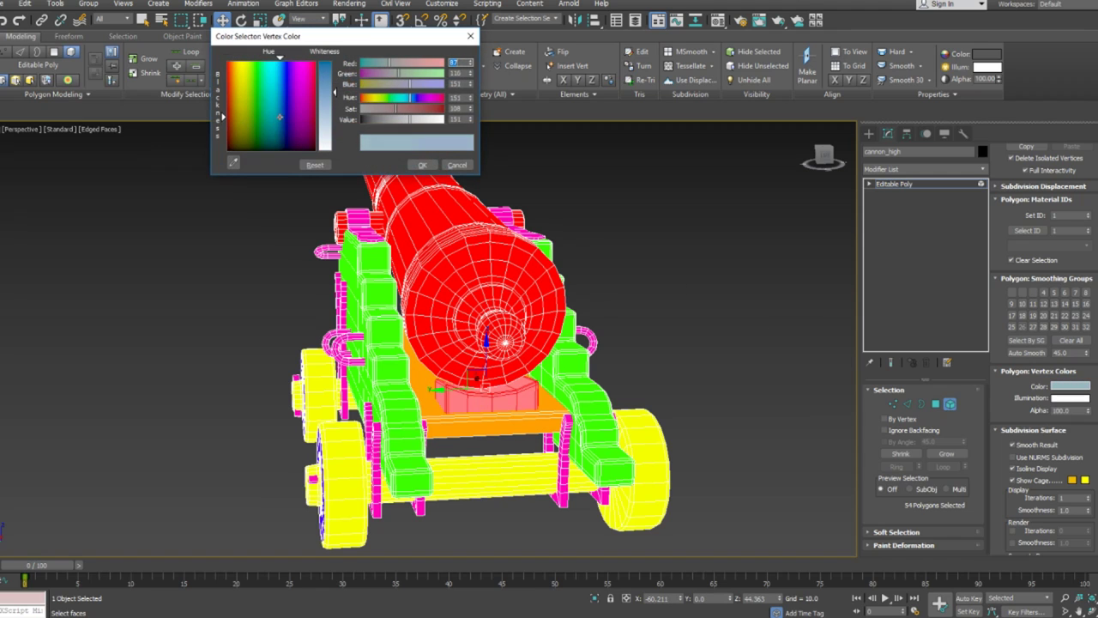
pyautogui.moveTo(334, 84); pyautogui.dragTo(333, 65)
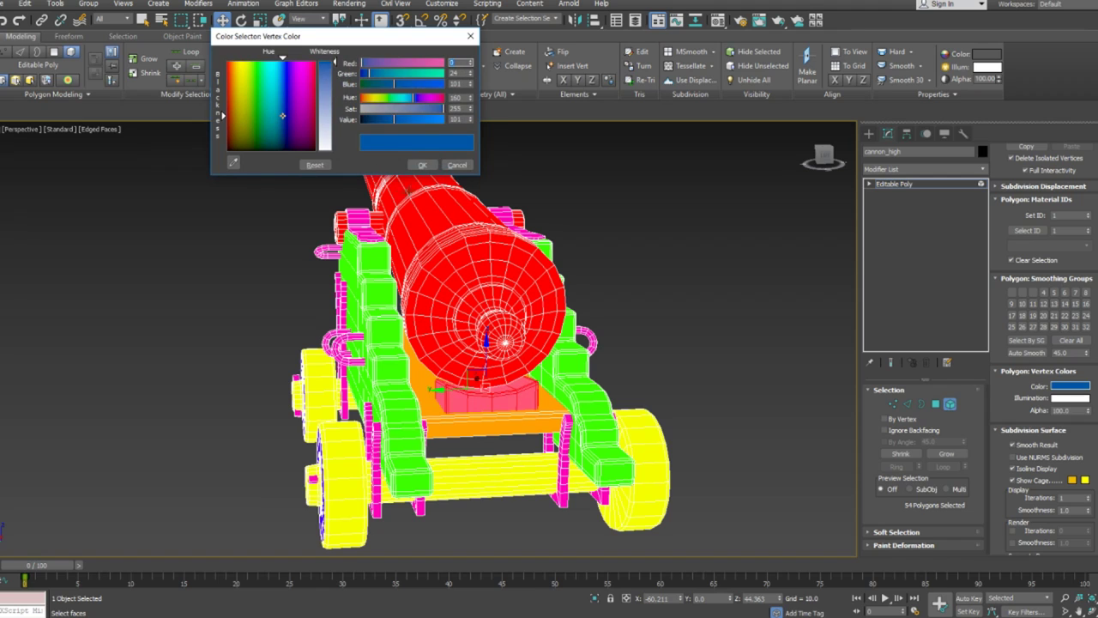
pyautogui.click(422, 164)
pyautogui.click(650, 252)
# Step: Set the vertex color of the block under the breech to dark purple and clear the selection
pyautogui.keyDown('alt'); pyautogui.moveTo(652, 255); pyautogui.dragTo(603, 260, button='middle'); pyautogui.keyUp('alt')
pyautogui.click(239, 376)
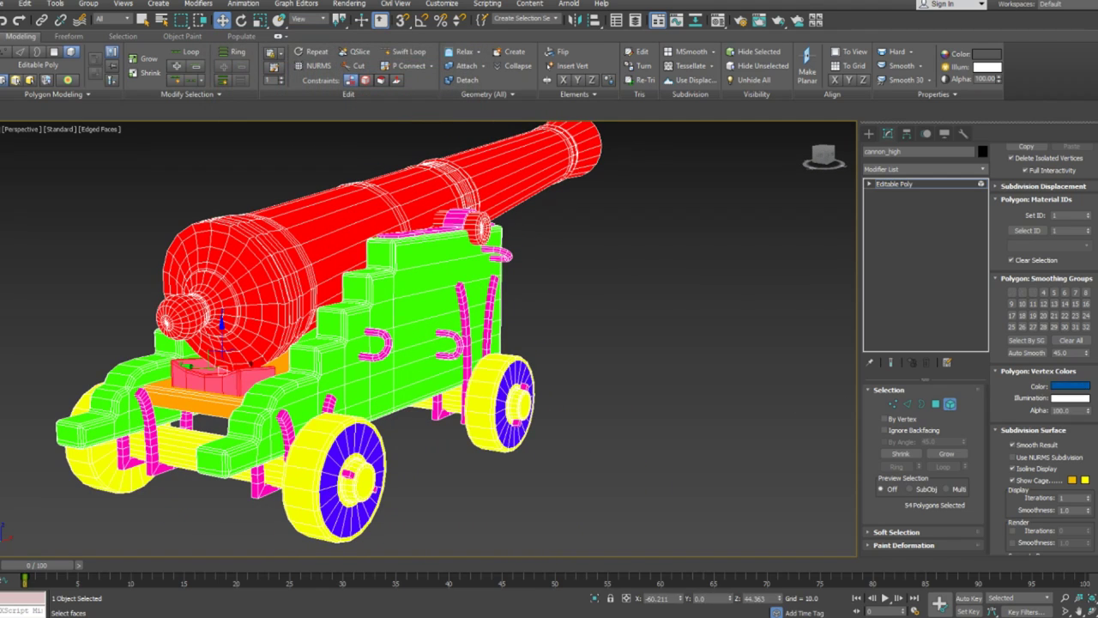
pyautogui.click(1072, 386)
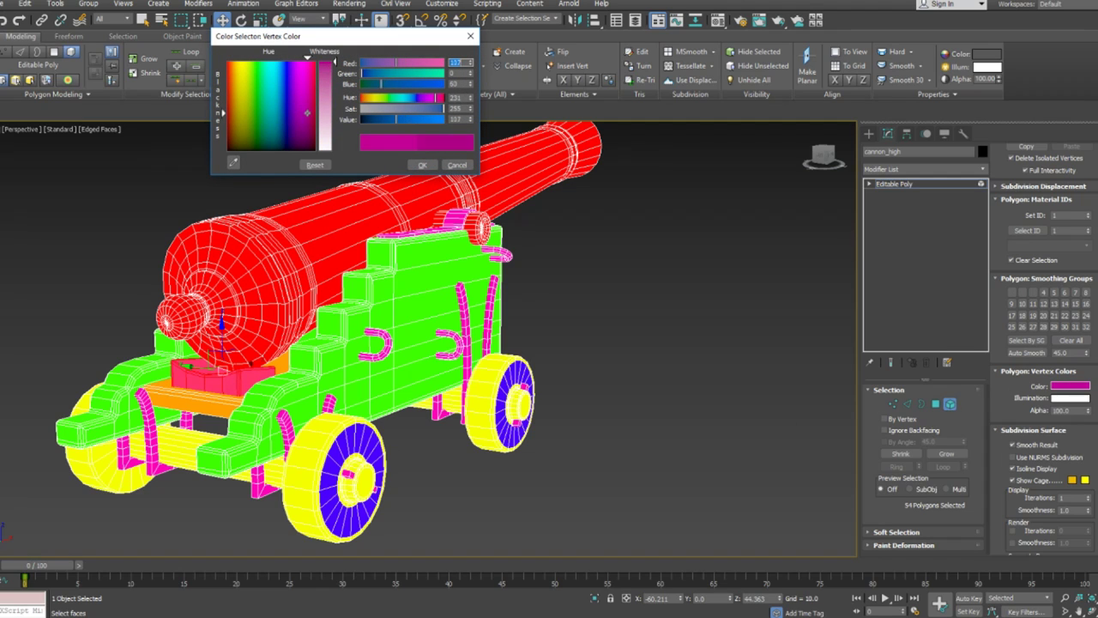
pyautogui.click(422, 165)
pyautogui.click(657, 314)
pyautogui.moveTo(651, 314)
pyautogui.keyDown('alt'); pyautogui.mouseDown(button='middle')
pyautogui.moveTo(519, 311)
pyautogui.moveTo(561, 301)
pyautogui.moveTo(615, 341)
pyautogui.moveTo(745, 334)
pyautogui.moveTo(796, 318)
pyautogui.moveTo(907, 319)
pyautogui.moveTo(635, 318)
pyautogui.moveTo(651, 330)
pyautogui.mouseUp(button='middle'); pyautogui.keyUp('alt')
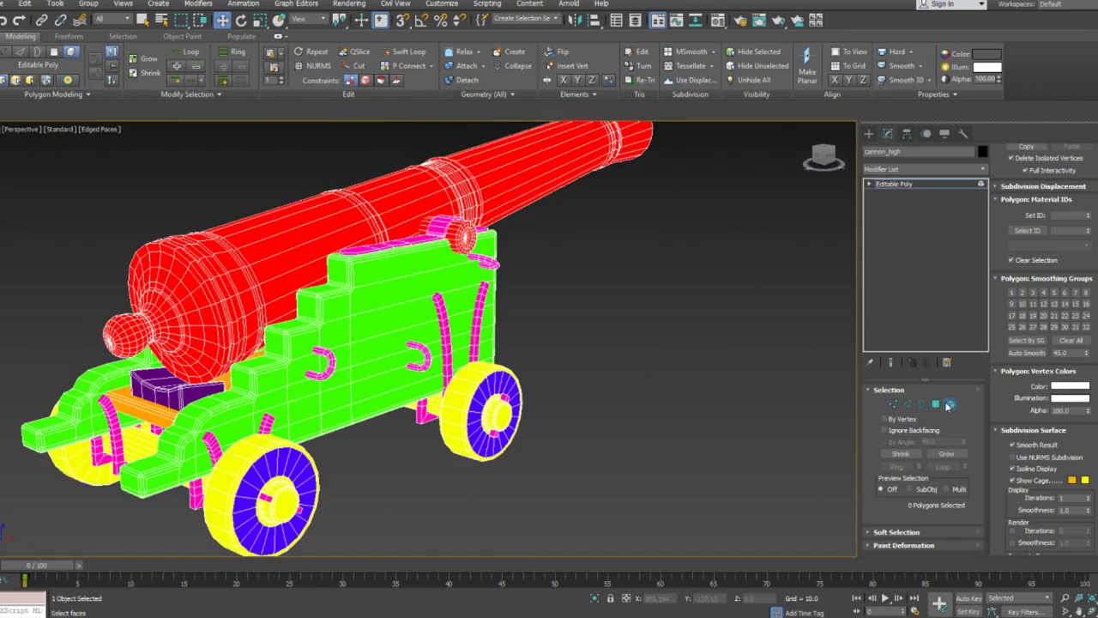
# Step: Leave element editing, turn off the vertex color display in the high-poly cannon's object properties, and deselect the model
pyautogui.click(949, 406)
pyautogui.scroll(-5, 443, 346)
pyautogui.rightClick(439, 340)
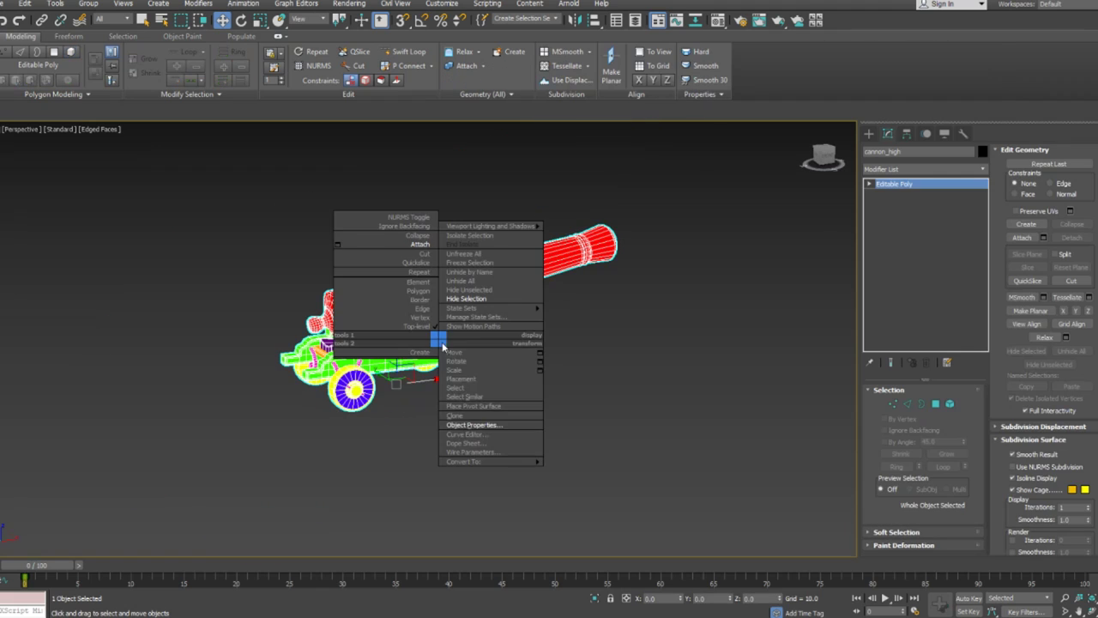
pyautogui.click(484, 426)
pyautogui.click(589, 475)
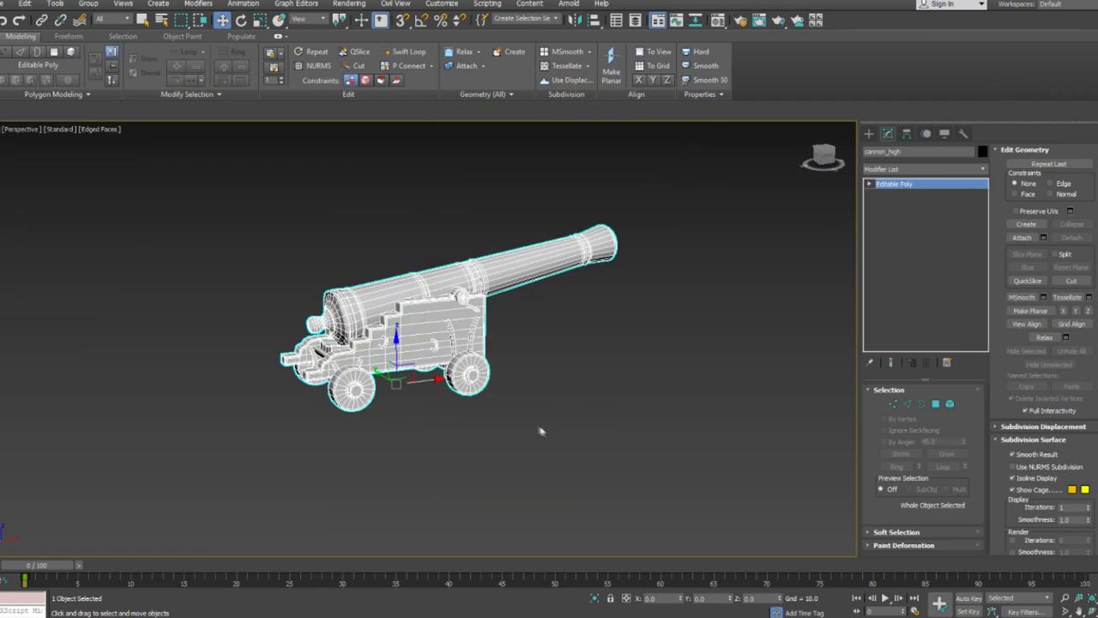
pyautogui.click(539, 434)
pyautogui.keyDown('alt'); pyautogui.moveTo(539, 434); pyautogui.dragTo(536, 421, button='middle'); pyautogui.keyUp('alt')
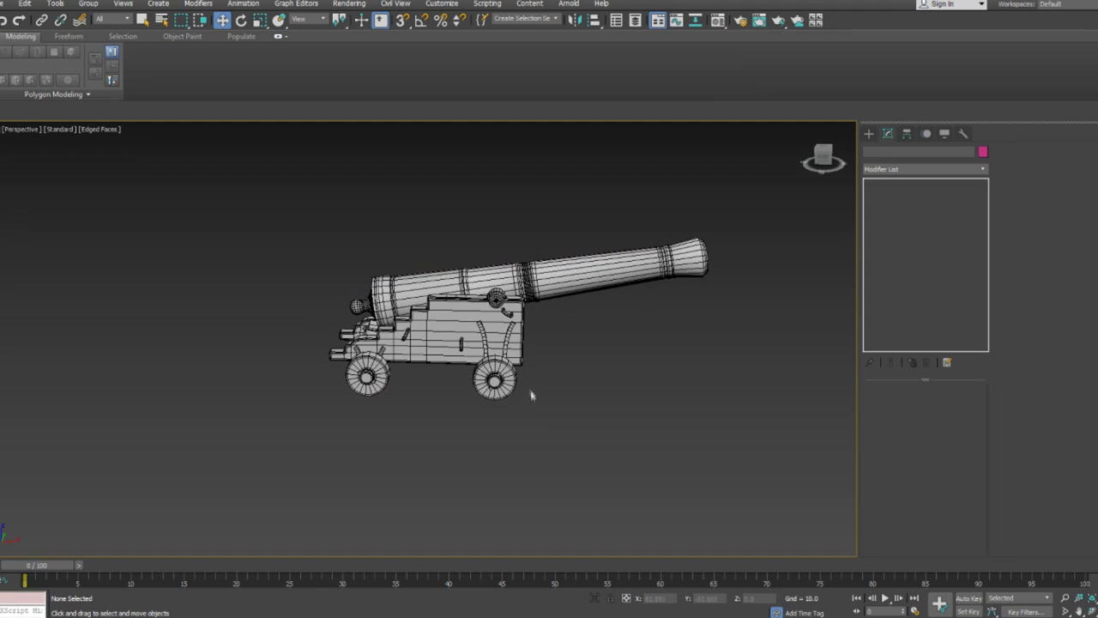
# Step: Select the high-poly cannon, start exporting it as FBX, and browse to the tutorials\cannon folder on drive G
pyautogui.click(477, 352)
pyautogui.scroll(3, 480, 353)
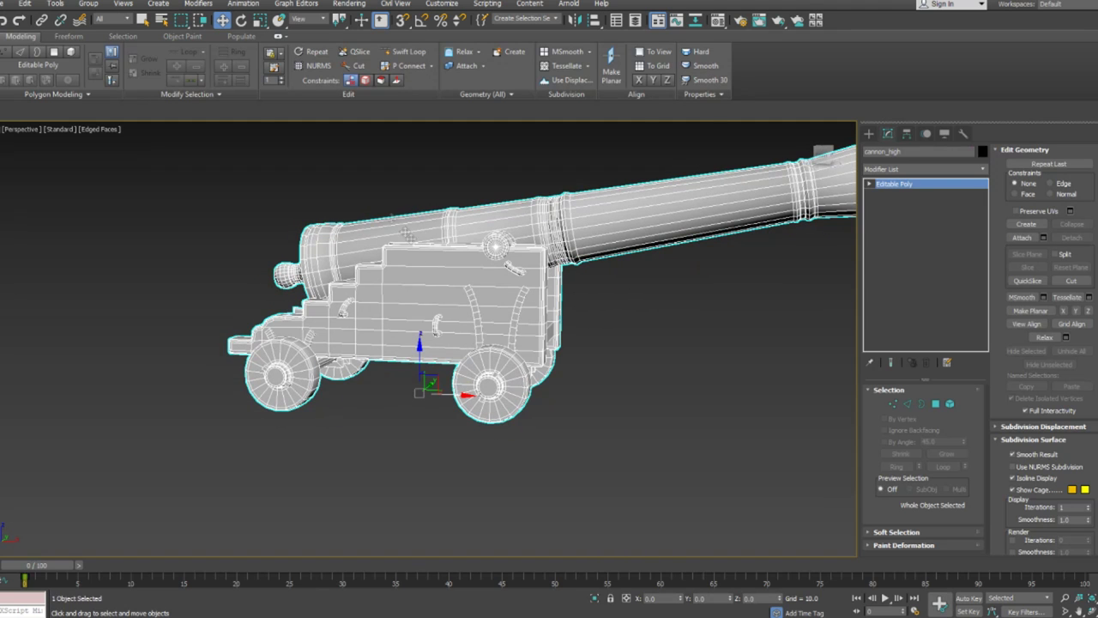
pyautogui.click(2, 5)
pyautogui.moveTo(30, 179)
pyautogui.click(134, 200)
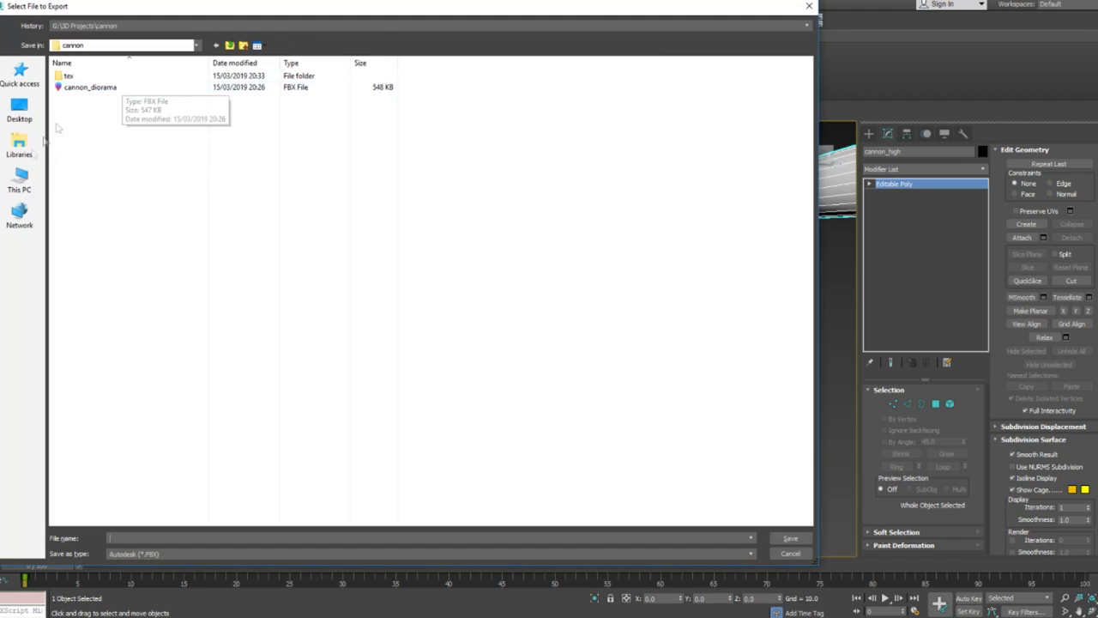
pyautogui.click(18, 180)
pyautogui.click(135, 207)
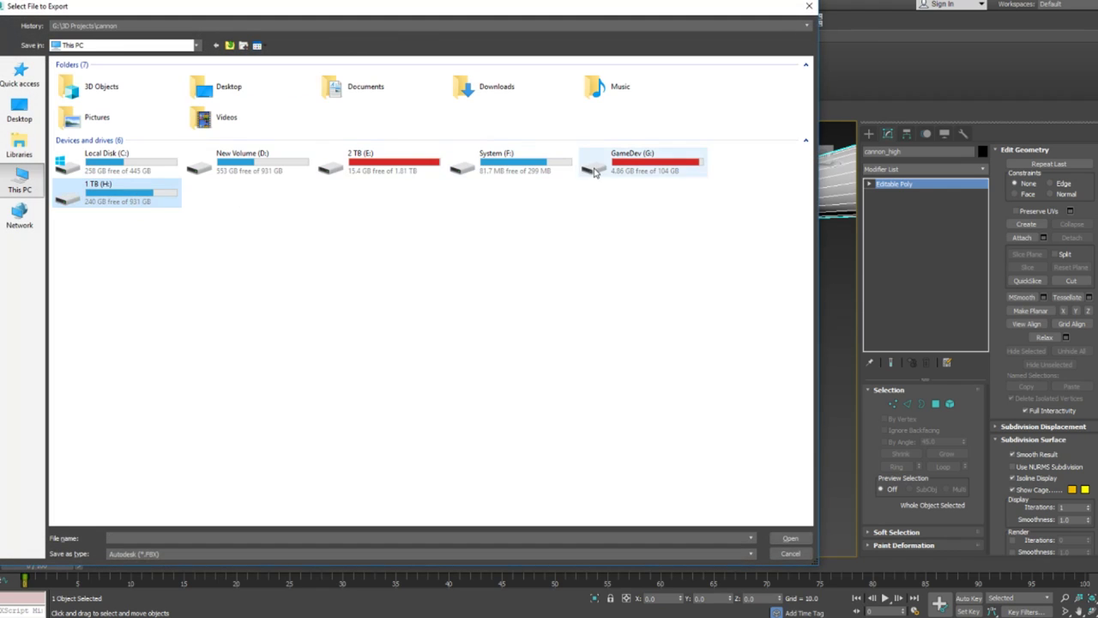
pyautogui.doubleClick(594, 170)
pyautogui.doubleClick(140, 213)
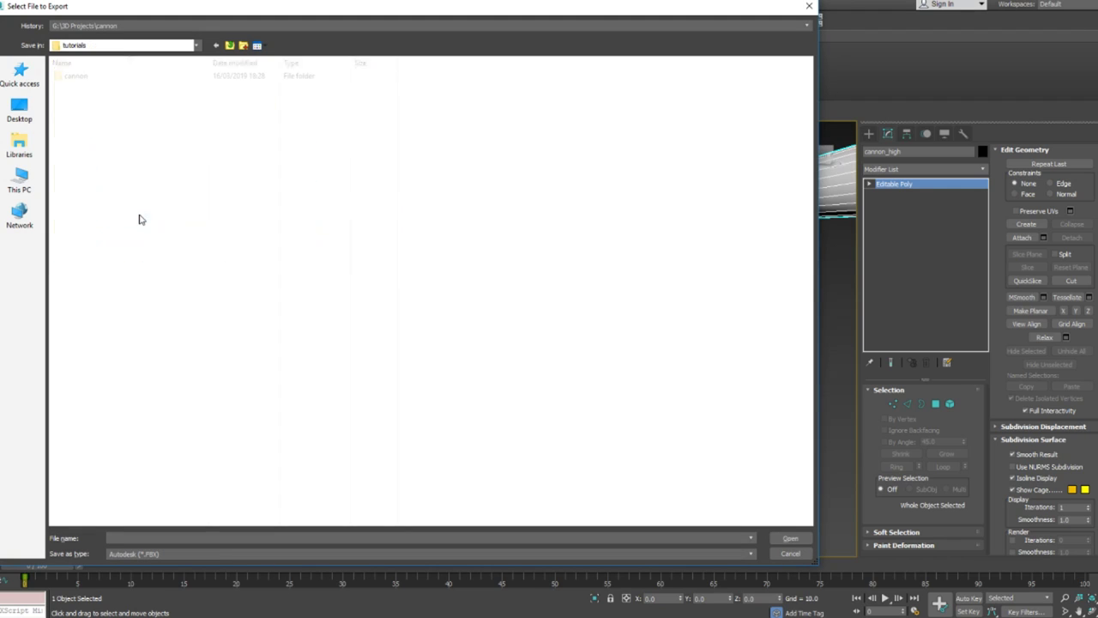
pyautogui.doubleClick(133, 79)
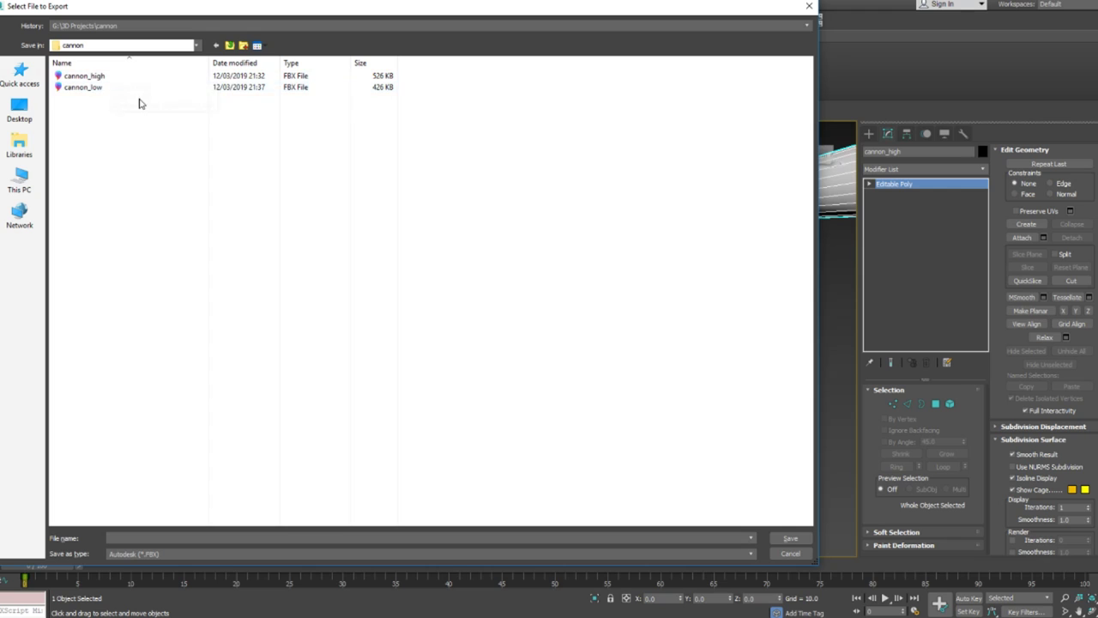
# Step: Export the model over the existing cannon_high FBX file and accept the export settings
pyautogui.click(159, 85)
pyautogui.doubleClick(160, 76)
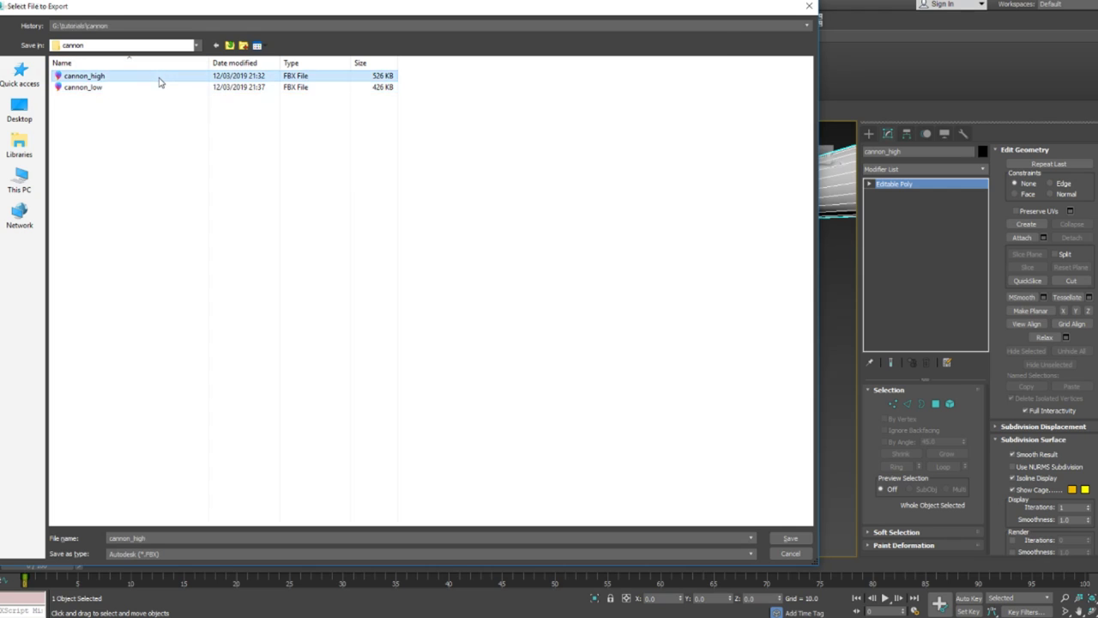
pyautogui.click(593, 356)
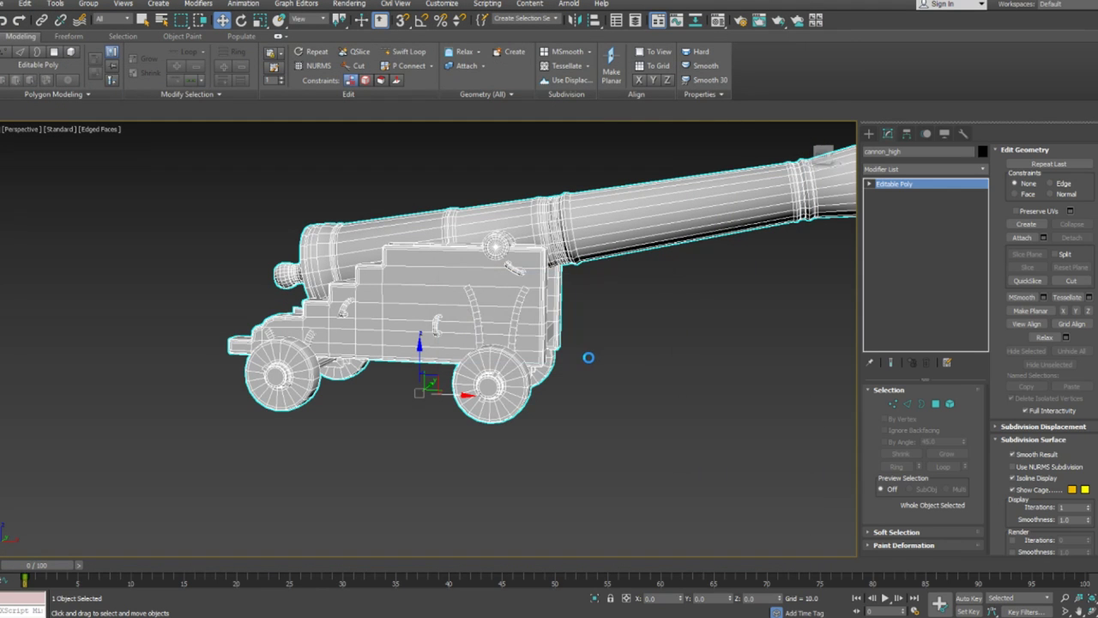
pyautogui.click(633, 462)
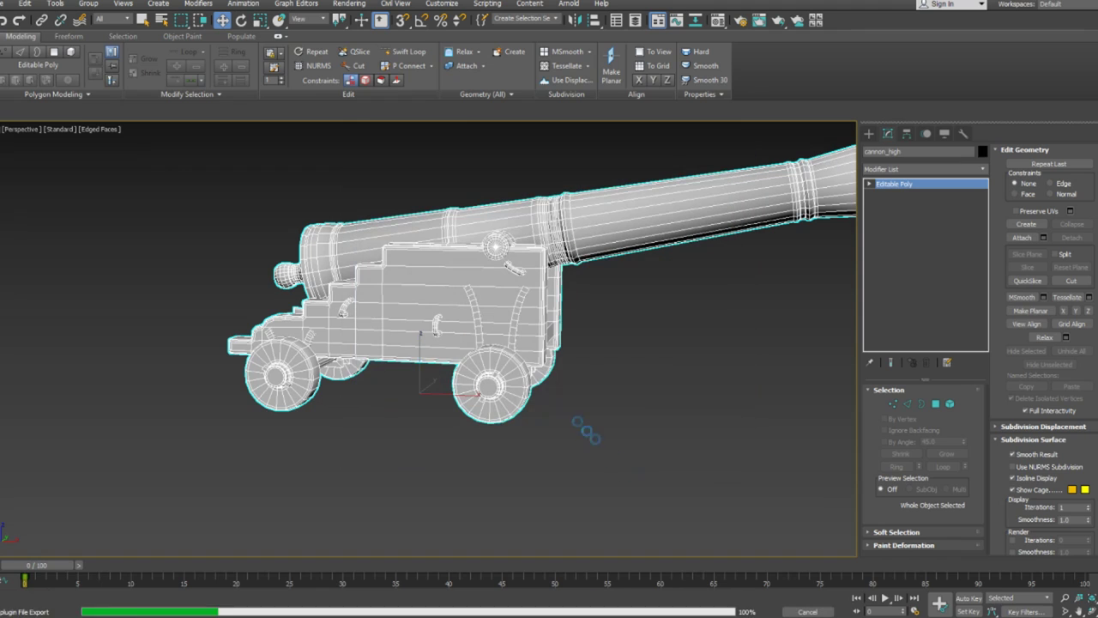
# Step: Hide the selected high-poly cannon in the scene
pyautogui.rightClick(500, 343)
pyautogui.click(537, 302)
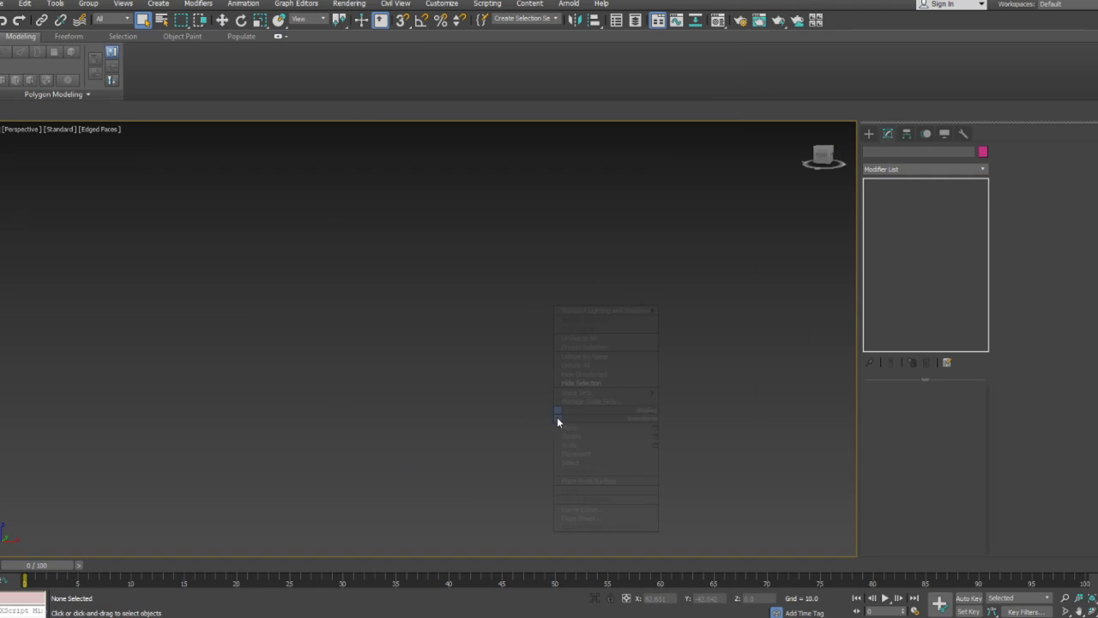
# Step: Unhide the cannon models, hide only the high-poly cannon, and select the low-poly cannon
pyautogui.click(579, 365)
pyautogui.click(466, 283)
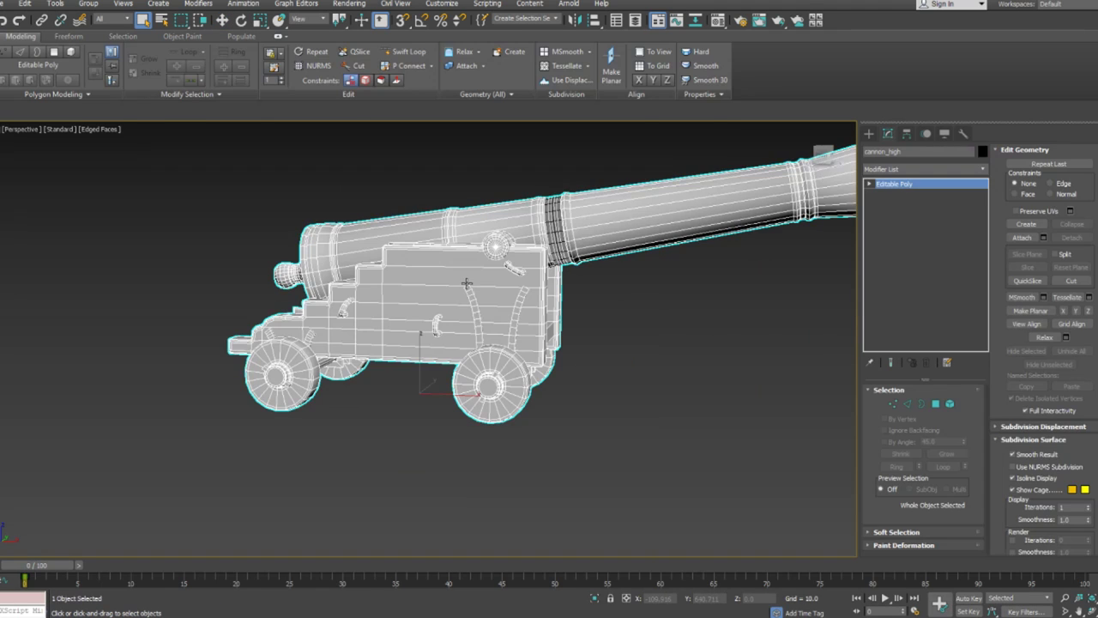
pyautogui.rightClick(467, 283)
pyautogui.click(503, 249)
pyautogui.click(487, 284)
# Step: Check the low-poly cannon's object properties and close them
pyautogui.keyDown('alt'); pyautogui.moveTo(486, 284); pyautogui.dragTo(509, 322, button='middle'); pyautogui.keyUp('alt')
pyautogui.rightClick(530, 305)
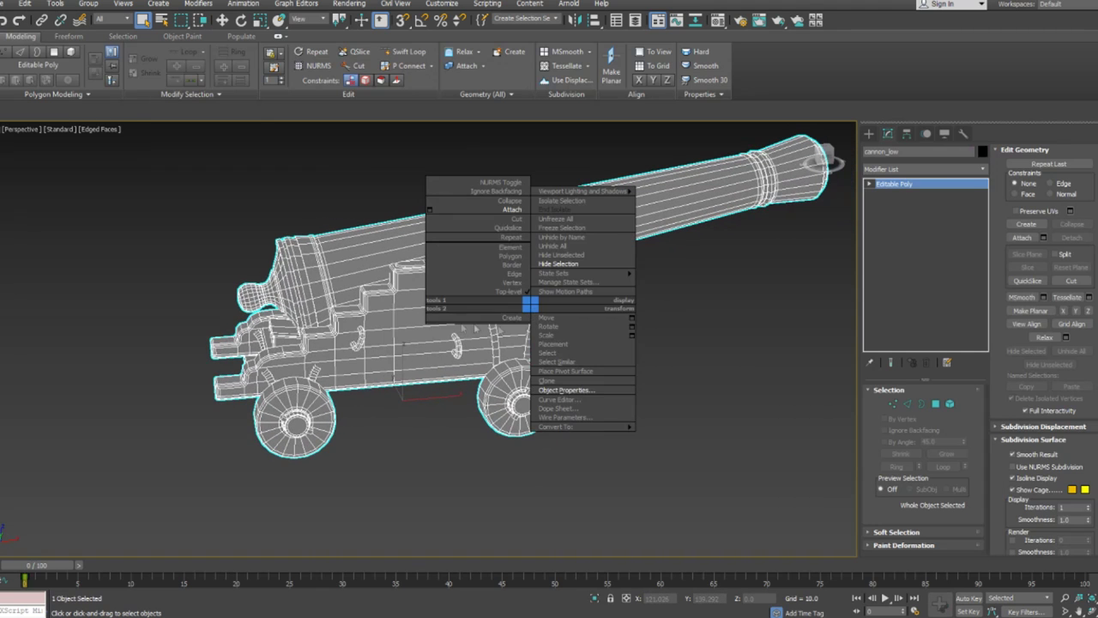
pyautogui.click(562, 390)
pyautogui.click(588, 473)
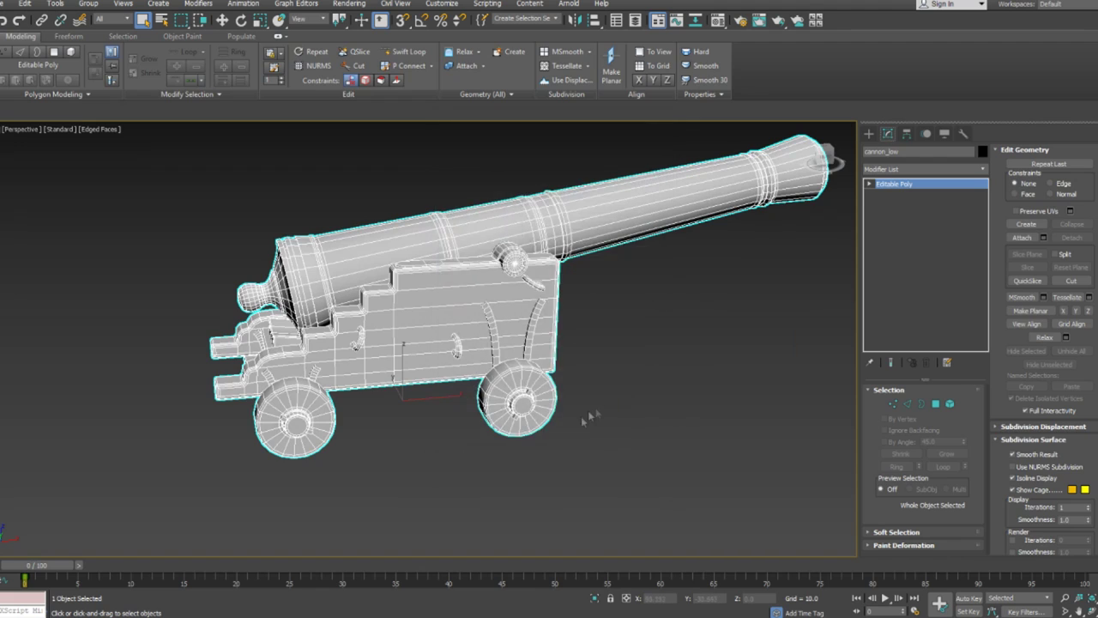
pyautogui.click(589, 419)
# Step: Export the low-poly cannon over the existing cannon_low FBX file in the tutorials\cannon folder, accepting the export settings
pyautogui.click(380, 223)
pyautogui.rightClick(540, 290)
pyautogui.click(4, 4)
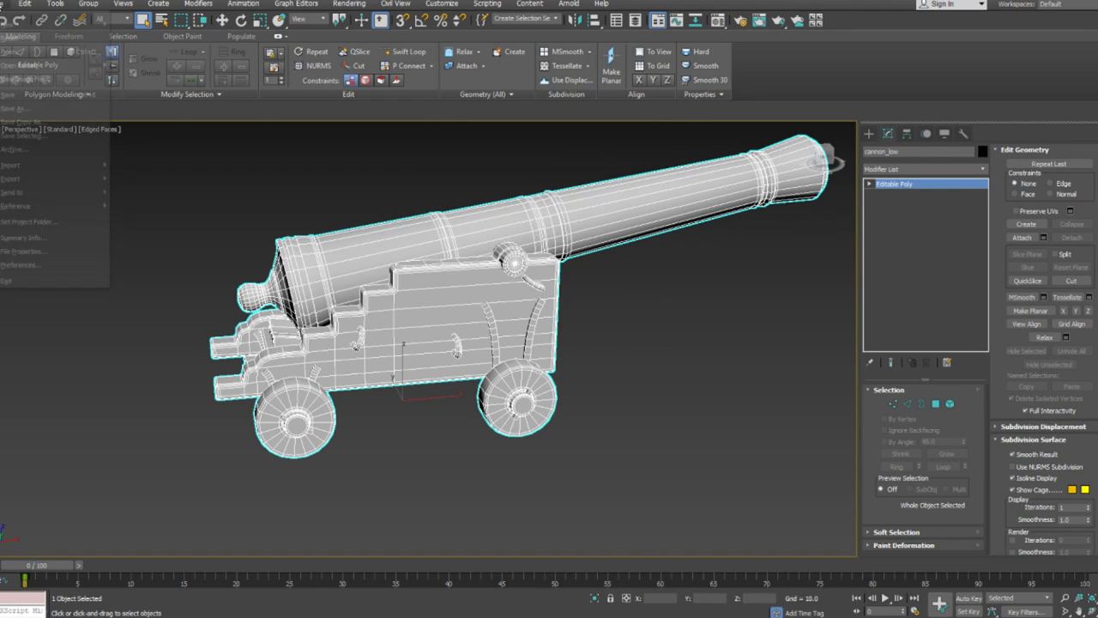
pyautogui.moveTo(39, 180)
pyautogui.click(148, 199)
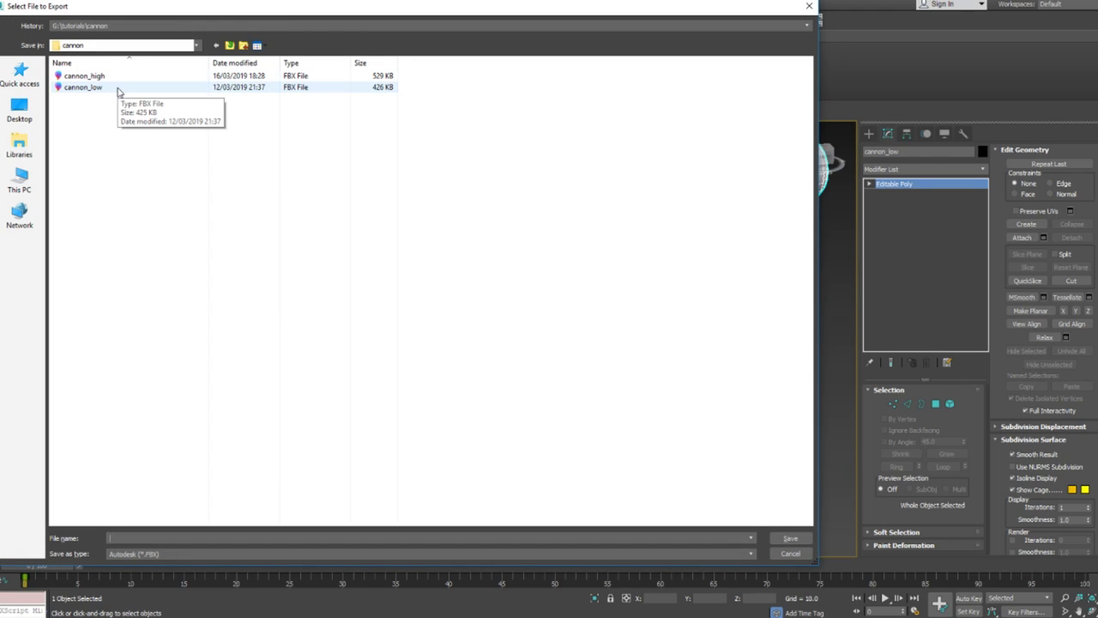
pyautogui.doubleClick(118, 90)
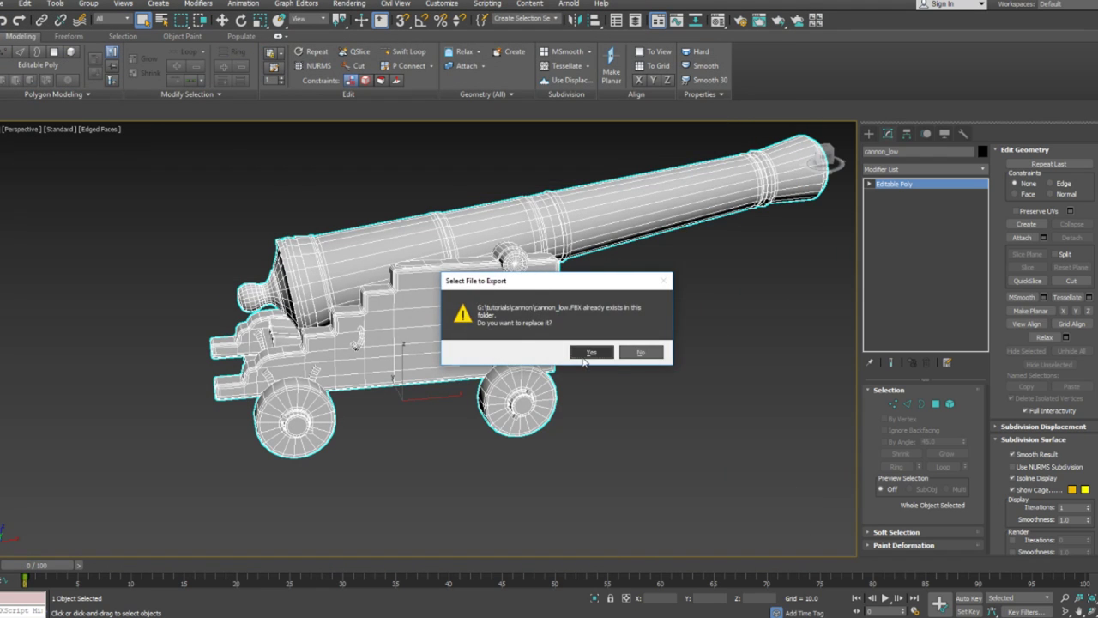
pyautogui.click(582, 357)
pyautogui.click(633, 461)
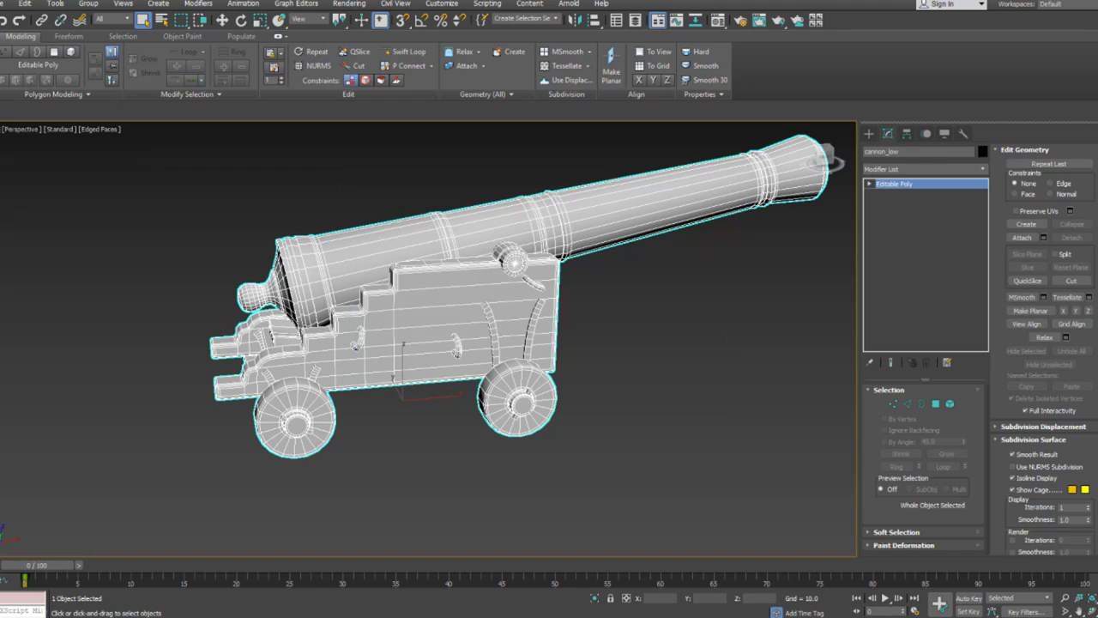
# Step: Hide the selected low-poly cannon in the scene
pyautogui.keyDown('alt'); pyautogui.moveTo(419, 329); pyautogui.dragTo(442, 318, button='middle'); pyautogui.keyUp('alt')
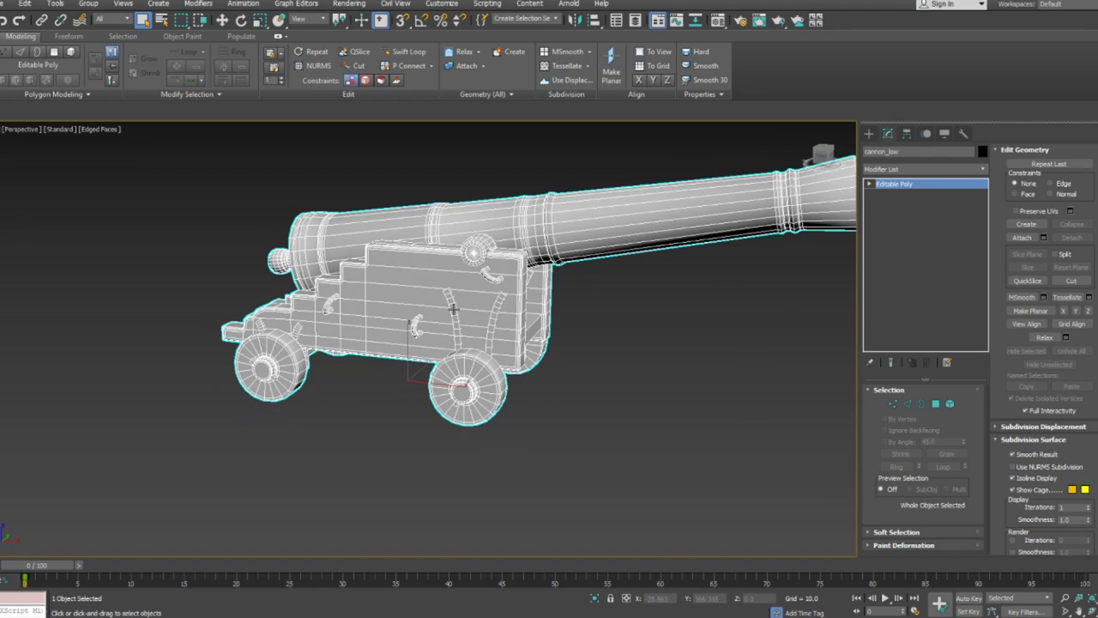
pyautogui.keyDown('alt'); pyautogui.moveTo(427, 248); pyautogui.dragTo(669, 355, button='middle'); pyautogui.keyUp('alt')
pyautogui.scroll(5, 584, 289)
pyautogui.scroll(-4, 624, 342)
pyautogui.scroll(3, 668, 355)
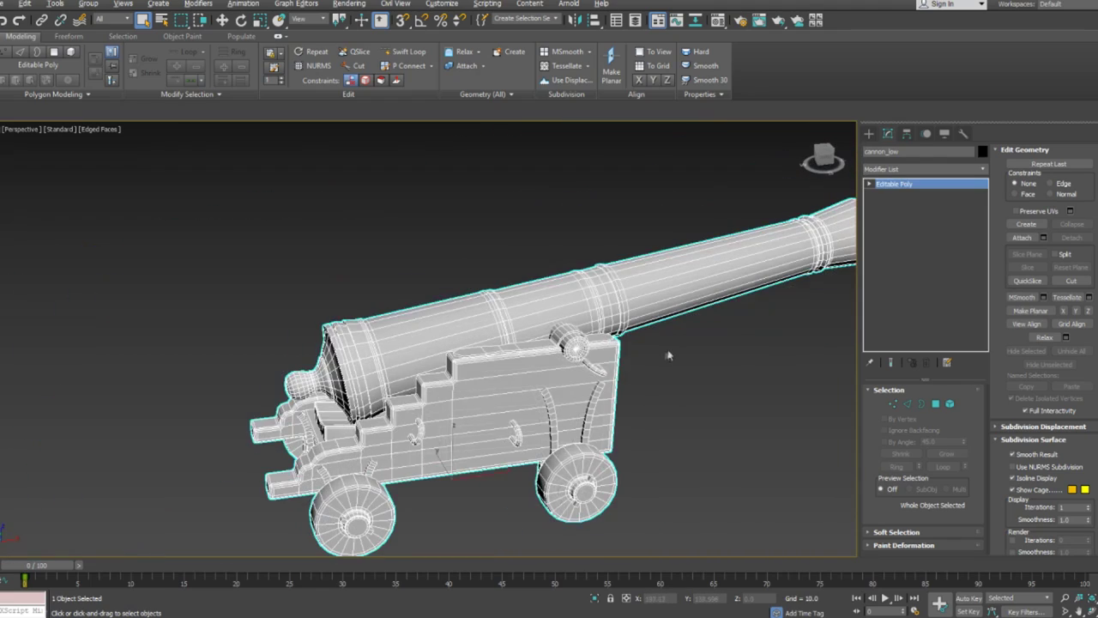
pyautogui.rightClick(610, 339)
pyautogui.click(641, 293)
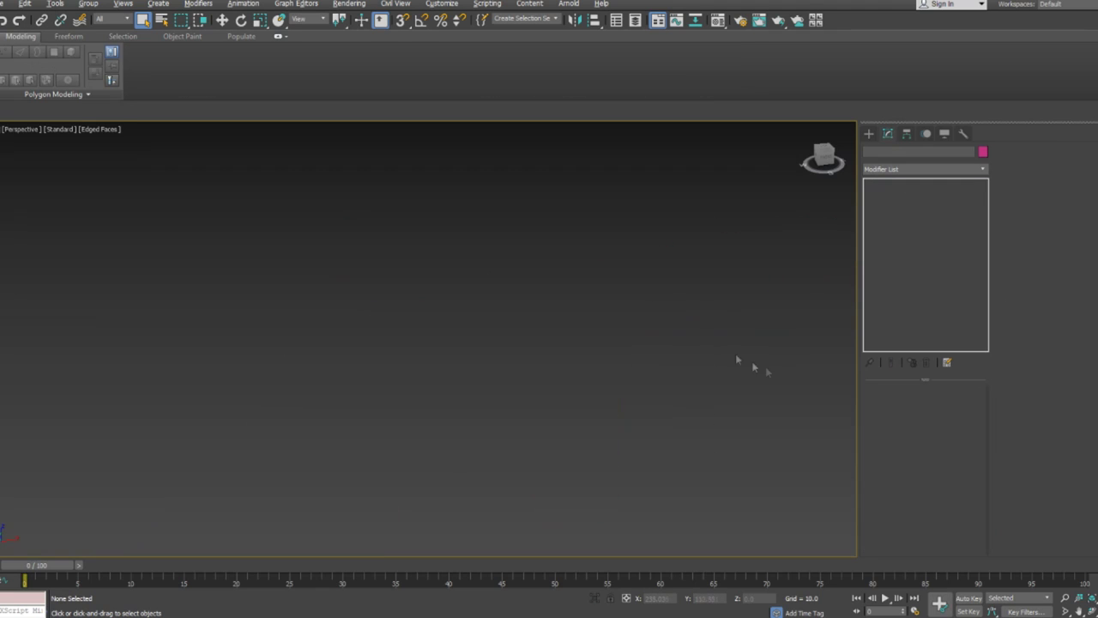
# Step: Unhide the models and isolate the high-poly cannon
pyautogui.rightClick(544, 314)
pyautogui.click(568, 265)
pyautogui.click(591, 361)
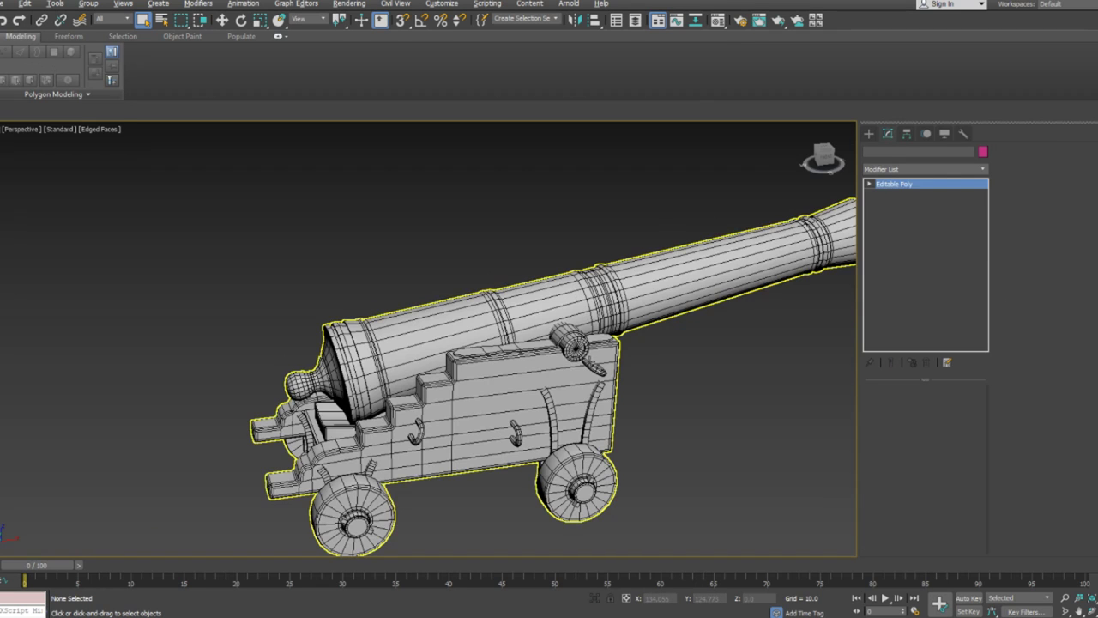
pyautogui.click(592, 599)
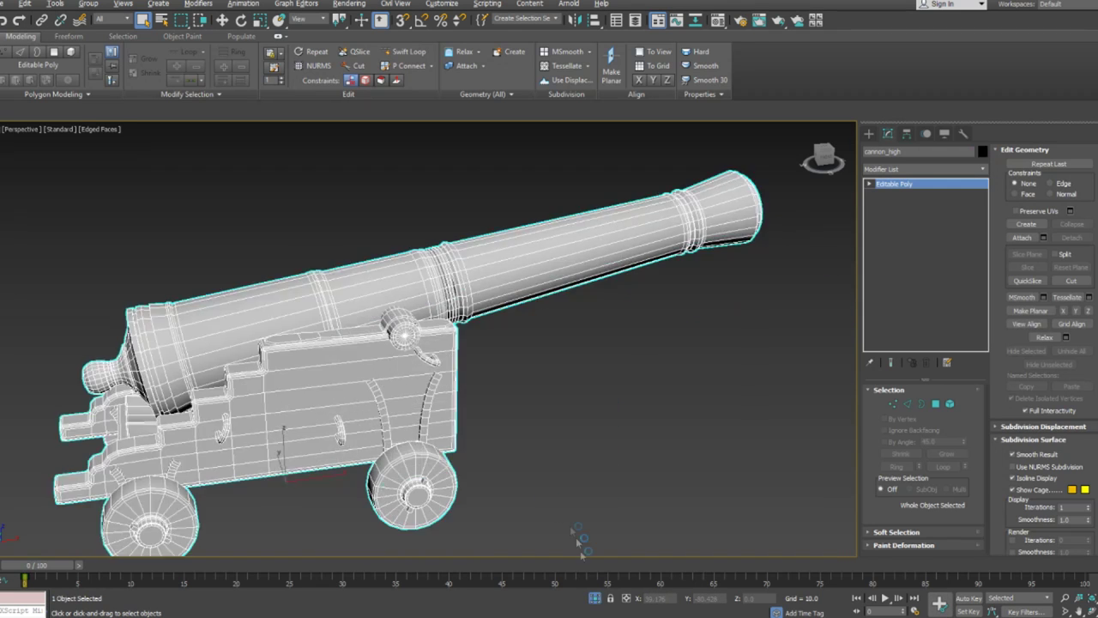
# Step: Select the ring of polygons around the centre vertex of the round end cap on the barrel's side pivot
pyautogui.keyDown('alt'); pyautogui.moveTo(580, 537); pyautogui.dragTo(496, 473, button='middle'); pyautogui.keyUp('alt')
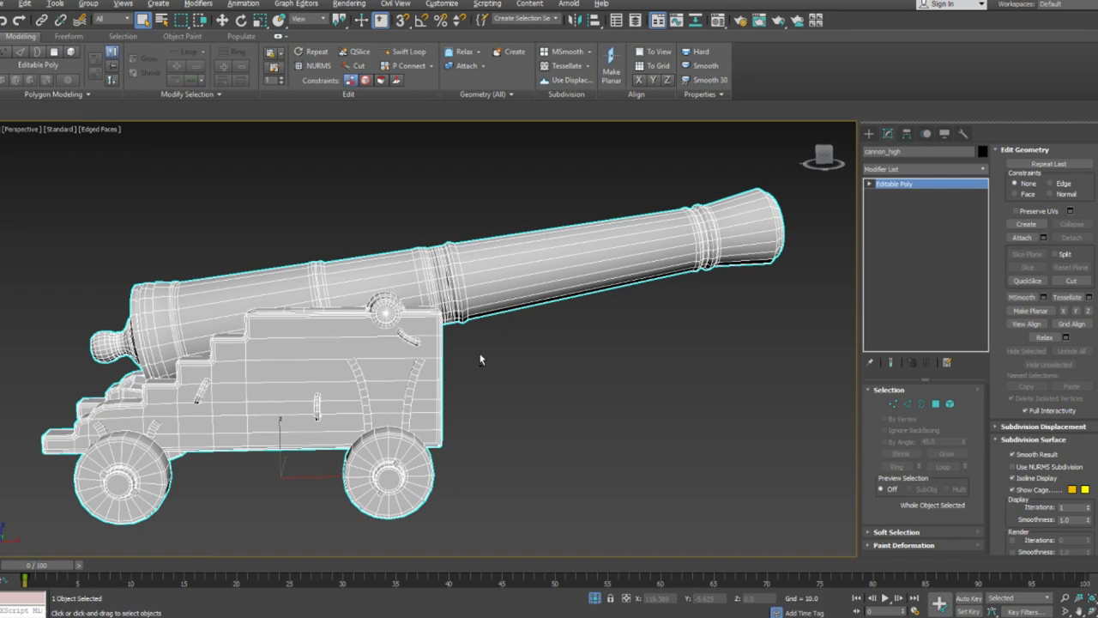
pyautogui.keyDown('alt'); pyautogui.moveTo(483, 355); pyautogui.dragTo(583, 348, button='middle'); pyautogui.keyUp('alt')
pyautogui.keyDown('alt'); pyautogui.moveTo(583, 347); pyautogui.dragTo(572, 323, button='middle'); pyautogui.keyUp('alt')
pyautogui.scroll(8, 534, 349)
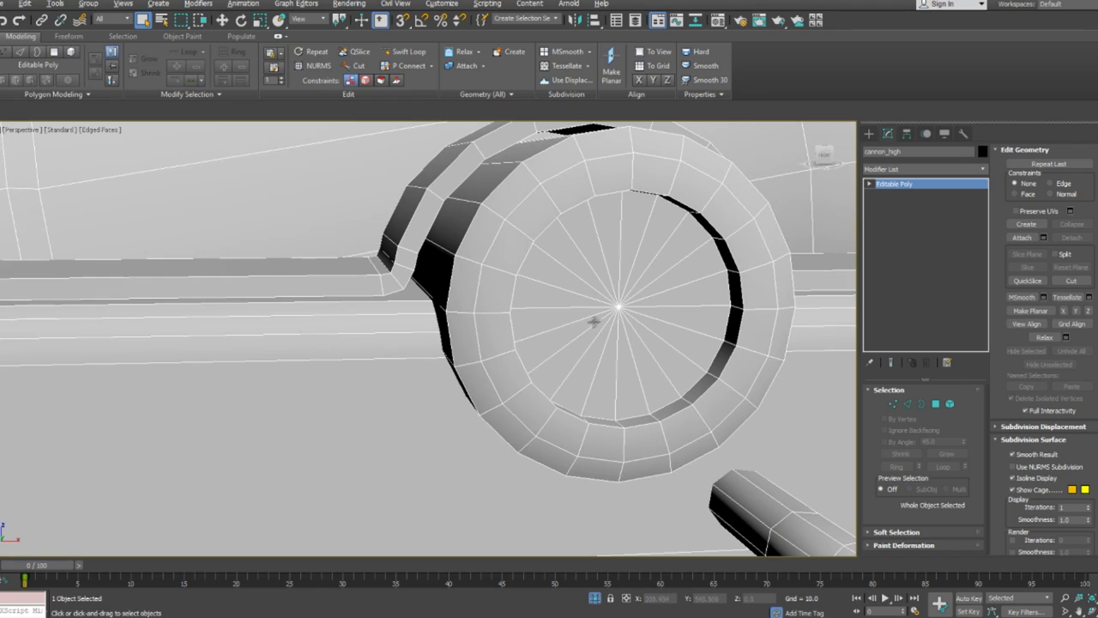
pyautogui.press('1')
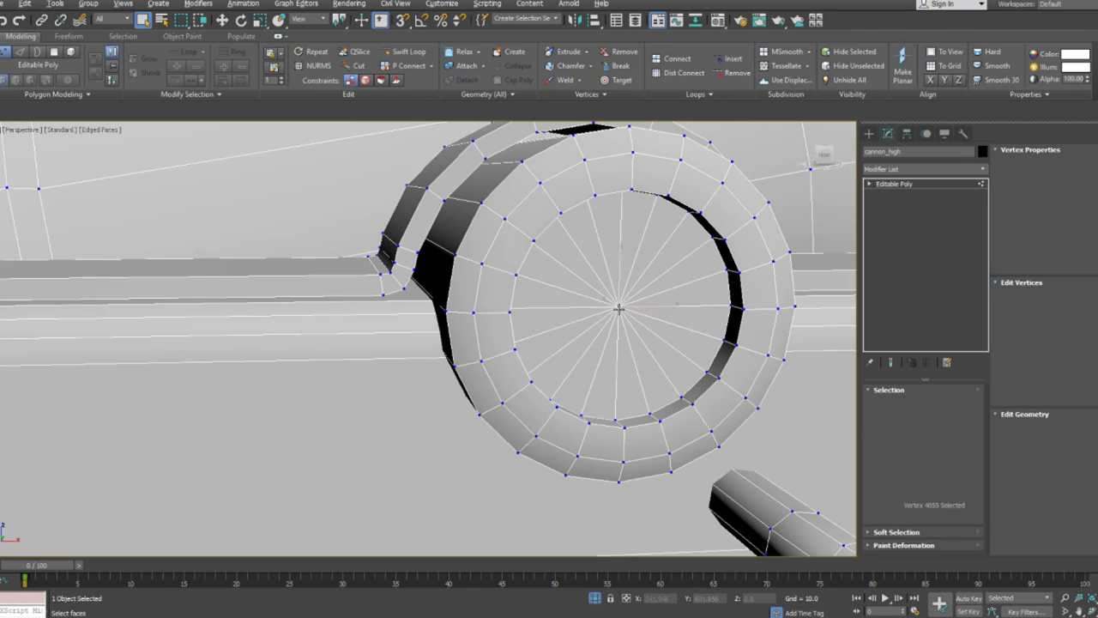
pyautogui.click(935, 404)
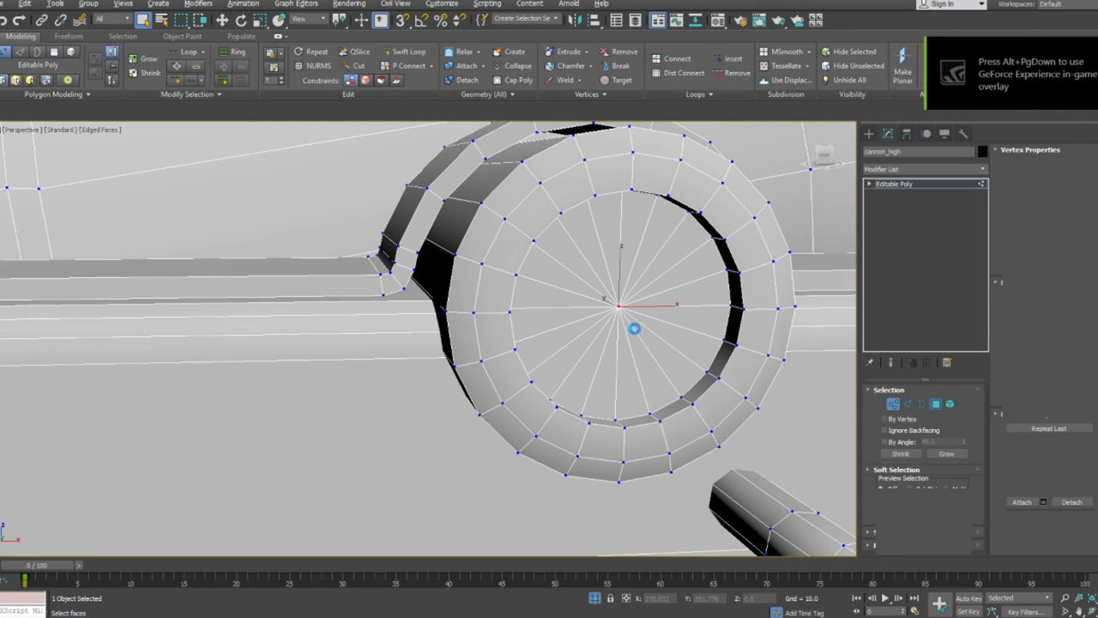
pyautogui.click(634, 329)
# Step: Clone the selected end-cap polygons to a separate object and leave polygon editing
pyautogui.press('w')
pyautogui.keyDown('alt'); pyautogui.moveTo(635, 328); pyautogui.dragTo(650, 333, button='middle'); pyautogui.keyUp('alt')
pyautogui.moveTo(601, 301); pyautogui.dragTo(646, 326)
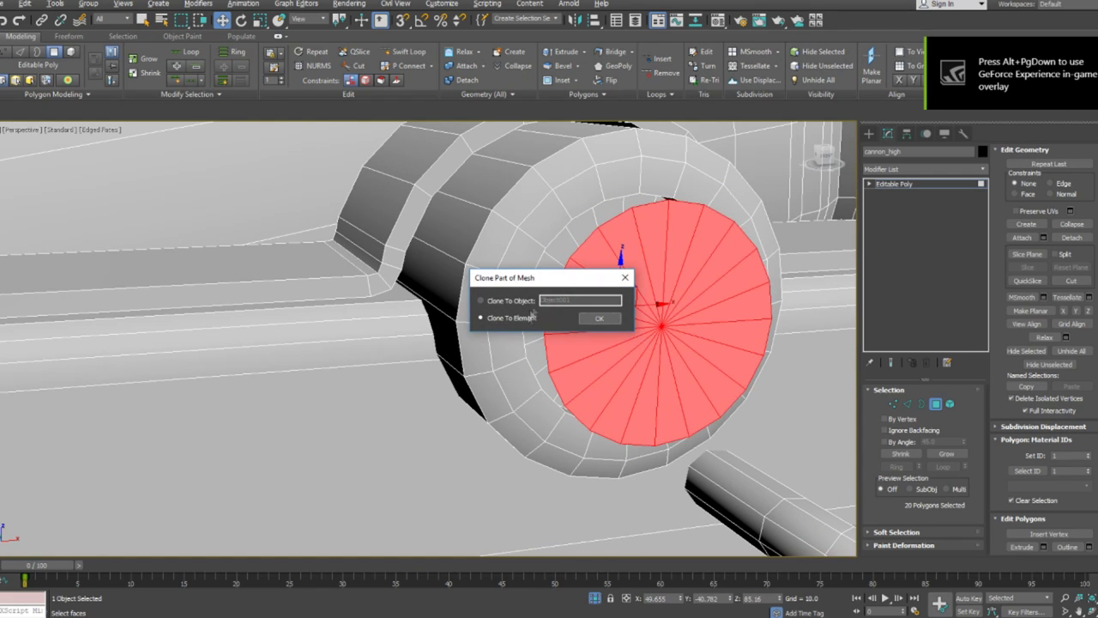
pyautogui.click(600, 319)
pyautogui.click(935, 403)
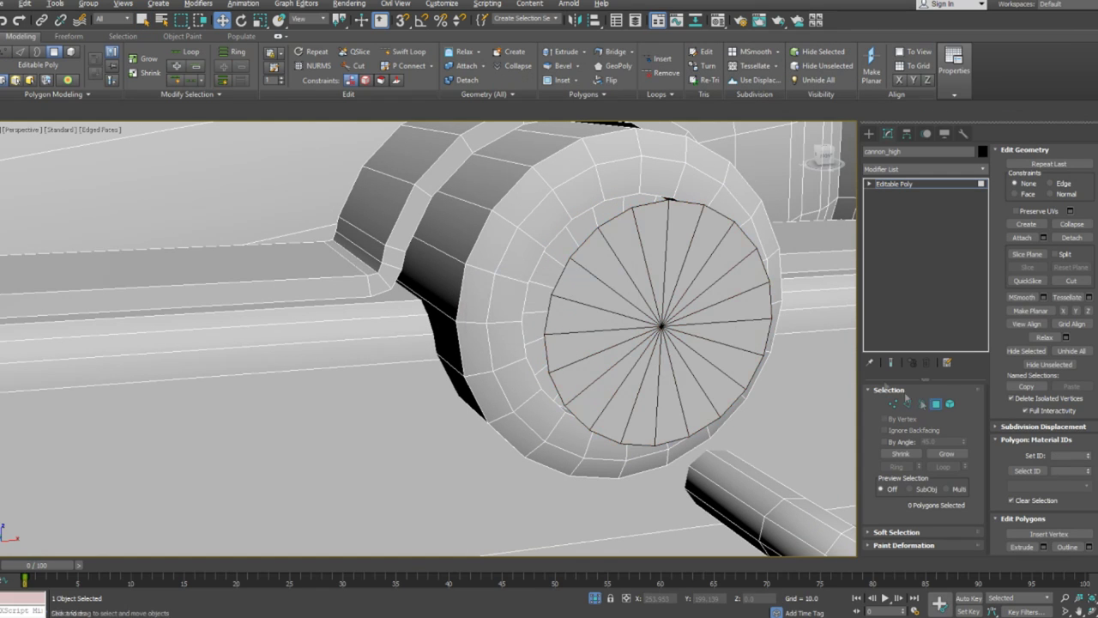
# Step: Extend the cloned disc's outer border outward into additional rings, offset the outer edge to give it depth, and leave edge editing
pyautogui.click(635, 248)
pyautogui.press('2')
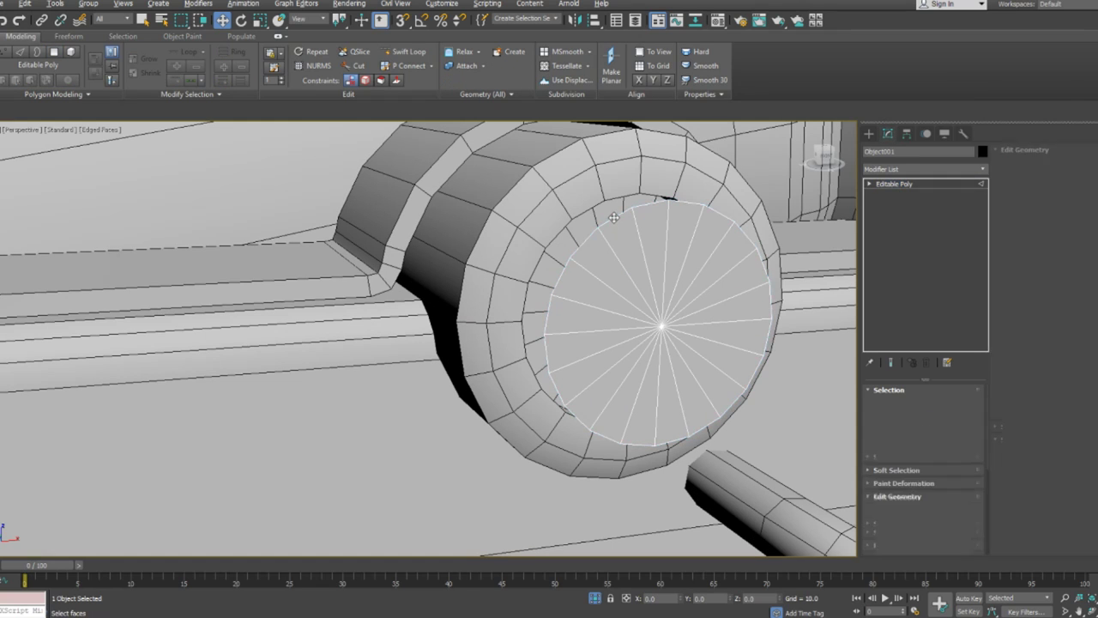
pyautogui.doubleClick(613, 218)
pyautogui.press('r')
pyautogui.moveTo(666, 306)
pyautogui.keyDown('shift'); pyautogui.mouseDown()
pyautogui.moveTo(664, 275)
pyautogui.moveTo(666, 285)
pyautogui.mouseUp(); pyautogui.keyUp('shift')
pyautogui.press('w')
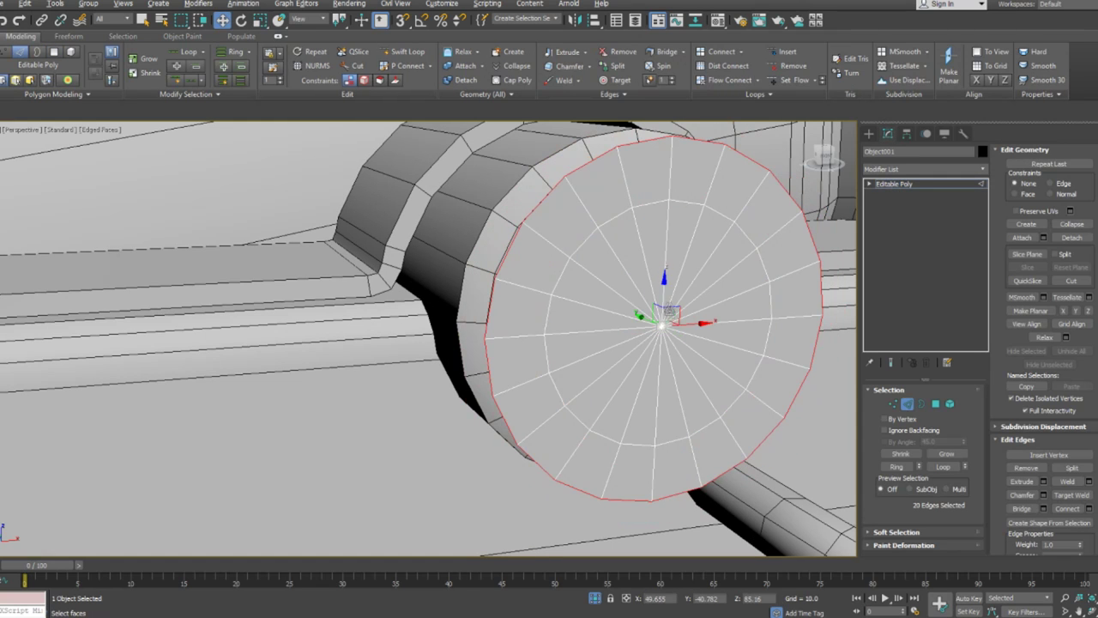
pyautogui.moveTo(647, 321); pyautogui.dragTo(695, 303)
pyautogui.press('r')
pyautogui.scroll(-10, 695, 300)
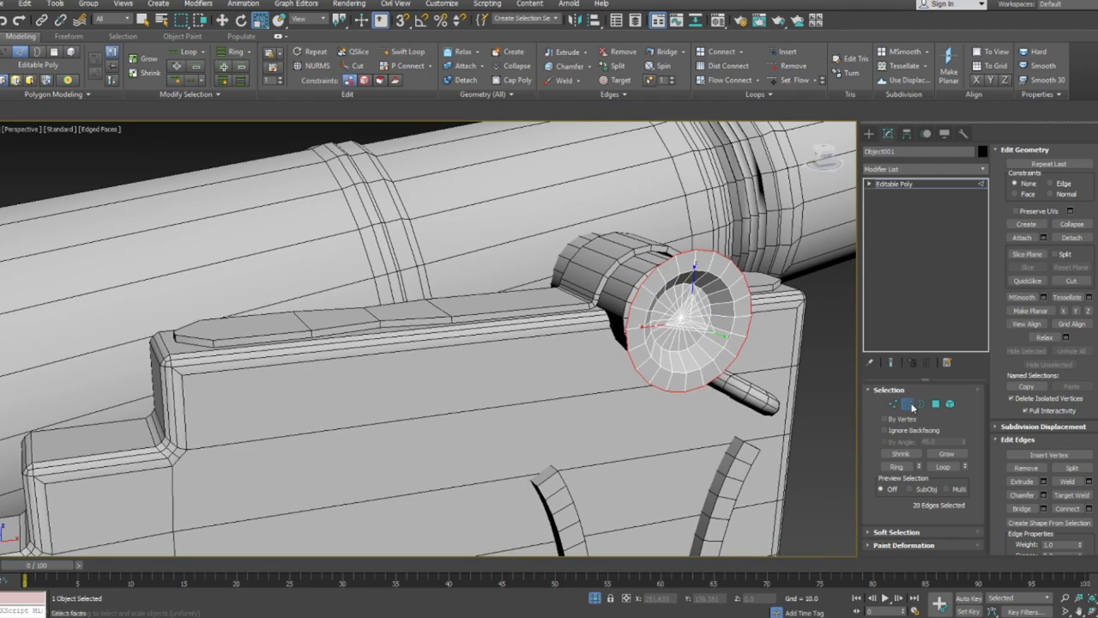
pyautogui.click(912, 405)
# Step: Adjust the cloned disc's pivot and place the disc on the upper surface of the cannon barrel
pyautogui.keyDown('alt'); pyautogui.moveTo(717, 356); pyautogui.dragTo(736, 343, button='middle'); pyautogui.keyUp('alt')
pyautogui.scroll(-4, 683, 360)
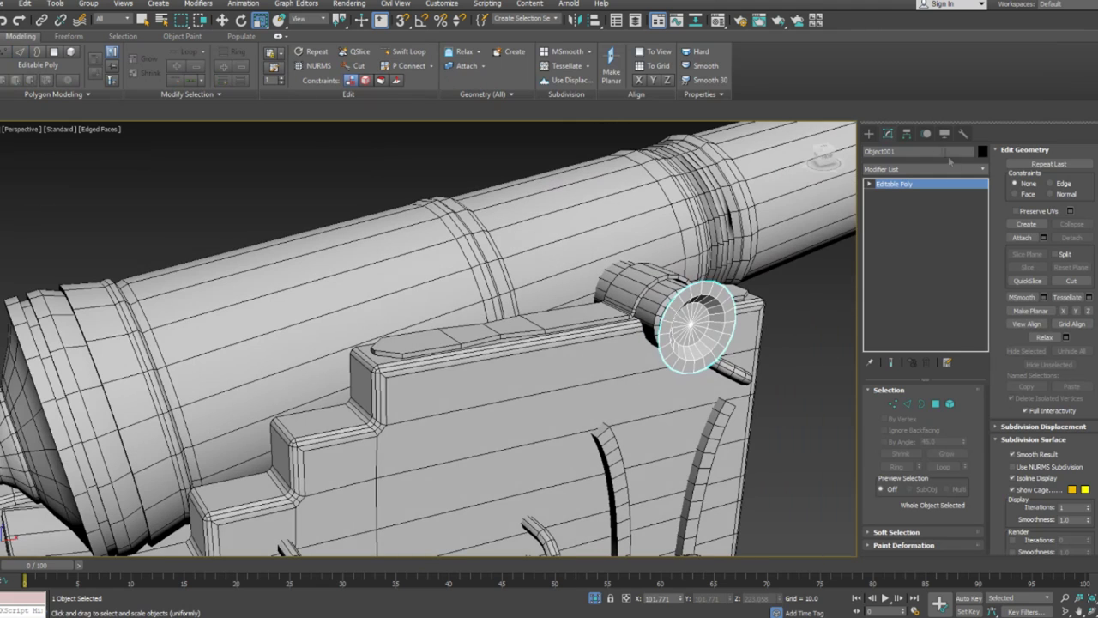
pyautogui.click(907, 134)
pyautogui.click(923, 214)
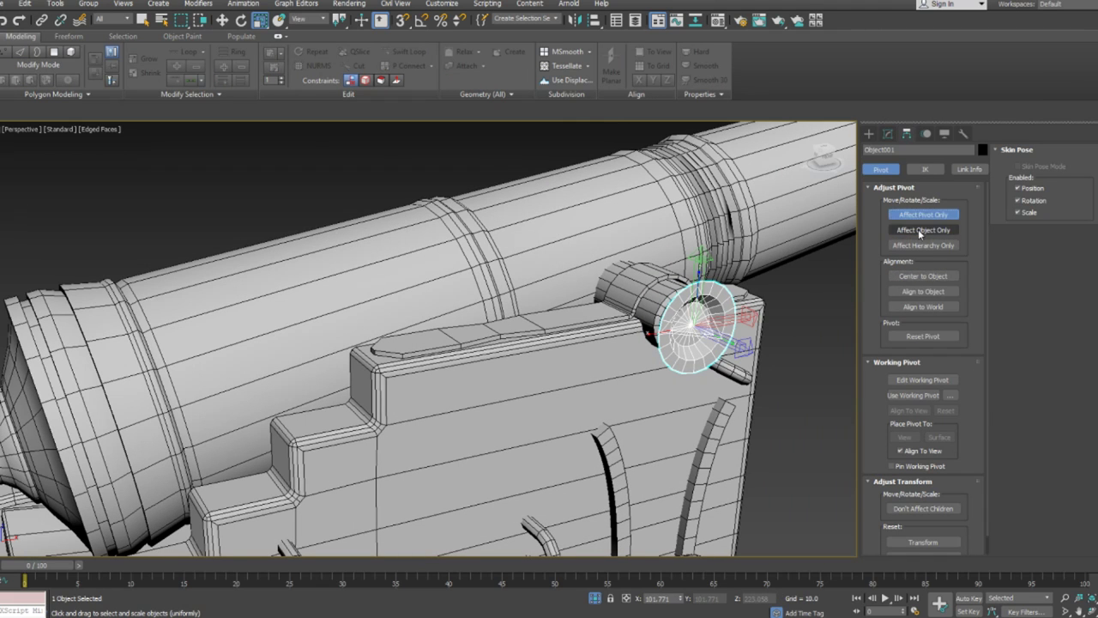
pyautogui.click(922, 230)
pyautogui.click(899, 215)
pyautogui.press('w')
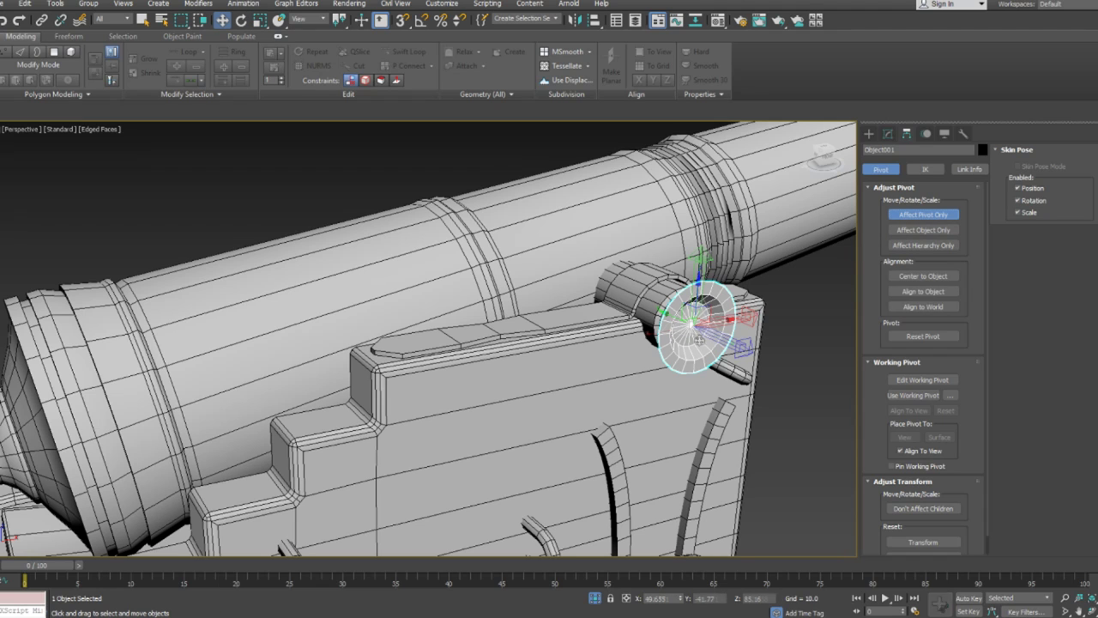
pyautogui.click(903, 212)
pyautogui.moveTo(691, 325); pyautogui.dragTo(307, 237)
# Step: Turn on the vertex color display in the disc's object properties
pyautogui.moveTo(299, 242)
pyautogui.keyDown('alt'); pyautogui.mouseDown(button='middle')
pyautogui.moveTo(387, 277)
pyautogui.moveTo(315, 235)
pyautogui.mouseUp(button='middle'); pyautogui.keyUp('alt')
pyautogui.rightClick(313, 231)
pyautogui.click(358, 318)
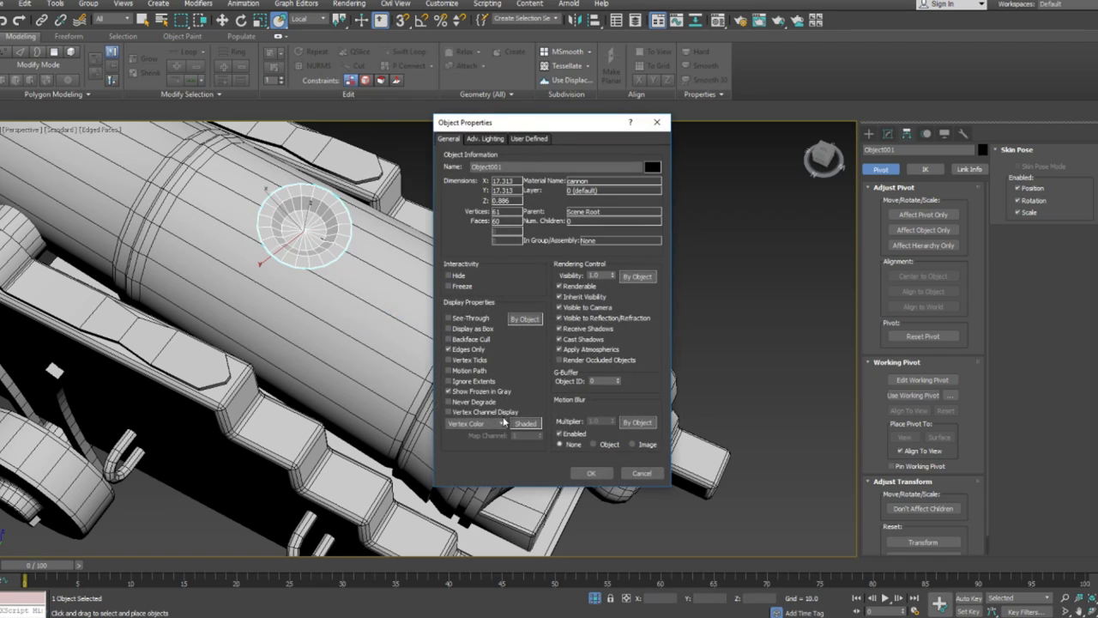
pyautogui.click(589, 472)
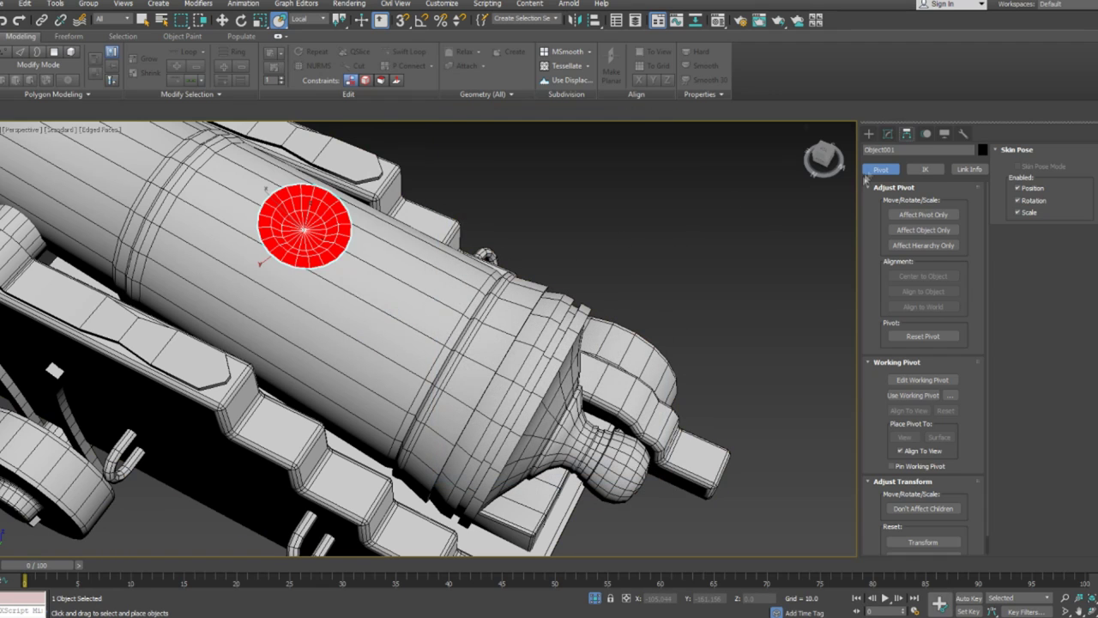
# Step: Assign a pale red vertex color to all the disc's polygons
pyautogui.click(888, 134)
pyautogui.scroll(-1, 992, 417)
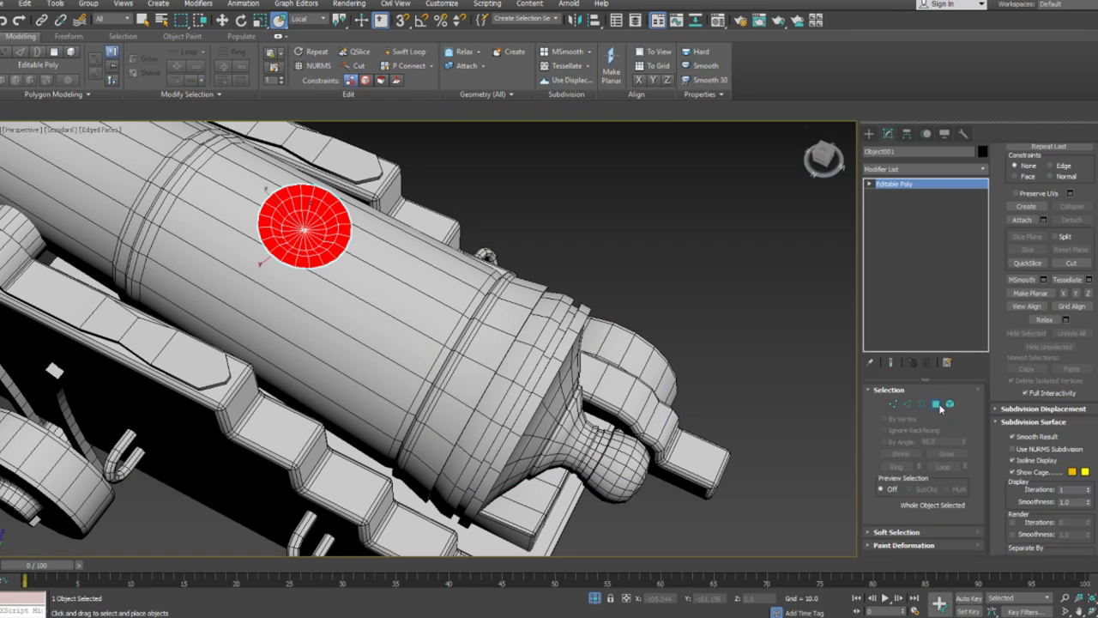
pyautogui.click(936, 404)
pyautogui.click(1070, 470)
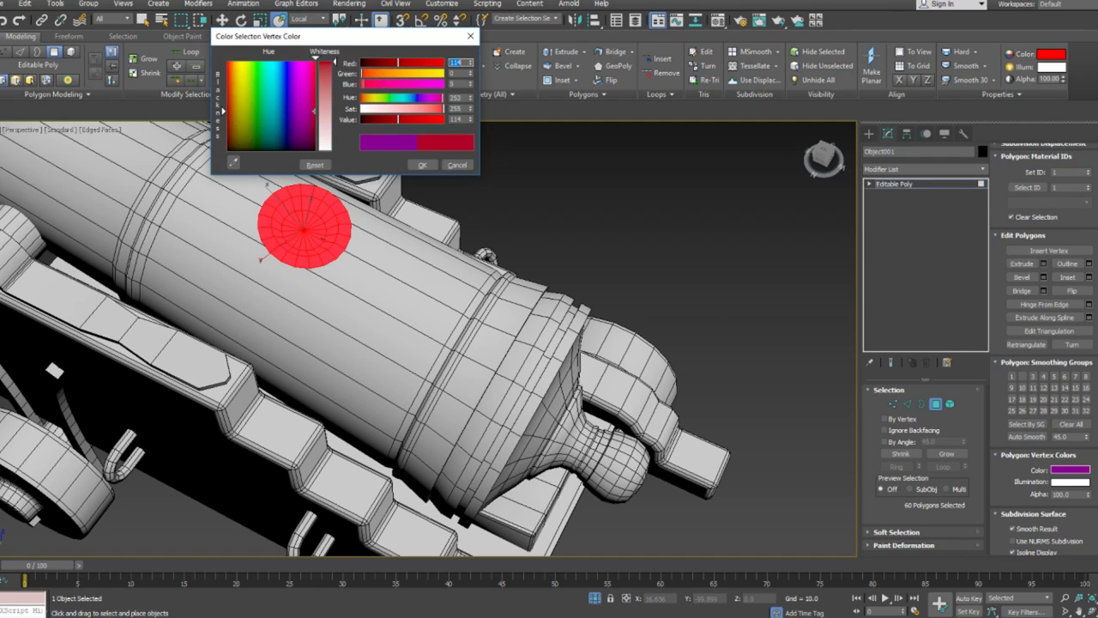
pyautogui.moveTo(331, 113); pyautogui.dragTo(331, 86)
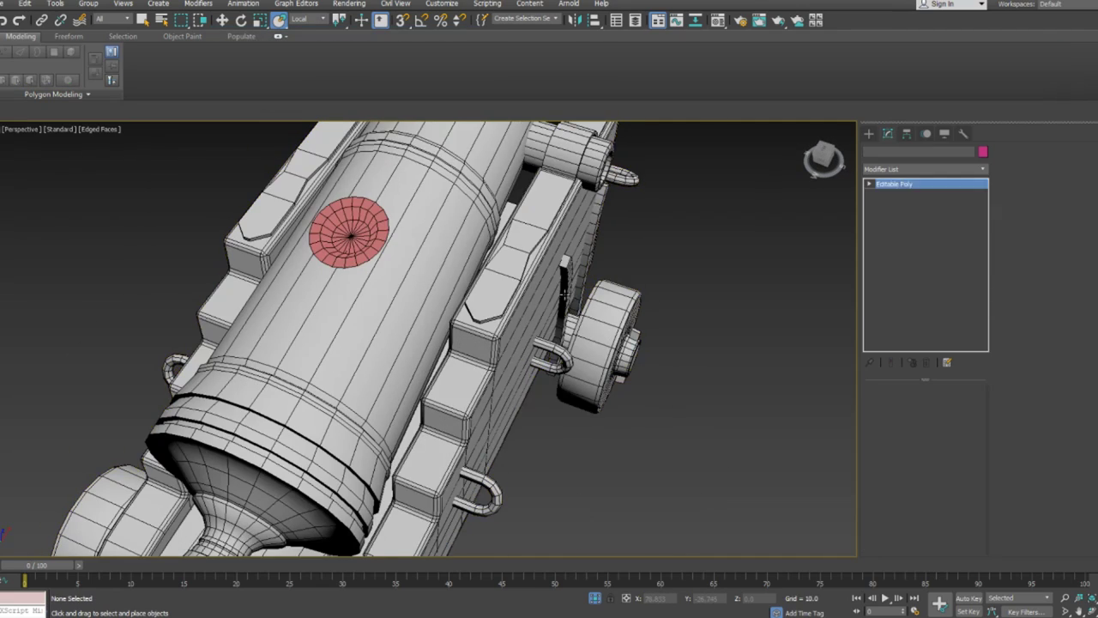
# Step: Turn on the unshaded vertex color display in the high-poly cannon's object properties
pyautogui.rightClick(565, 294)
pyautogui.click(600, 389)
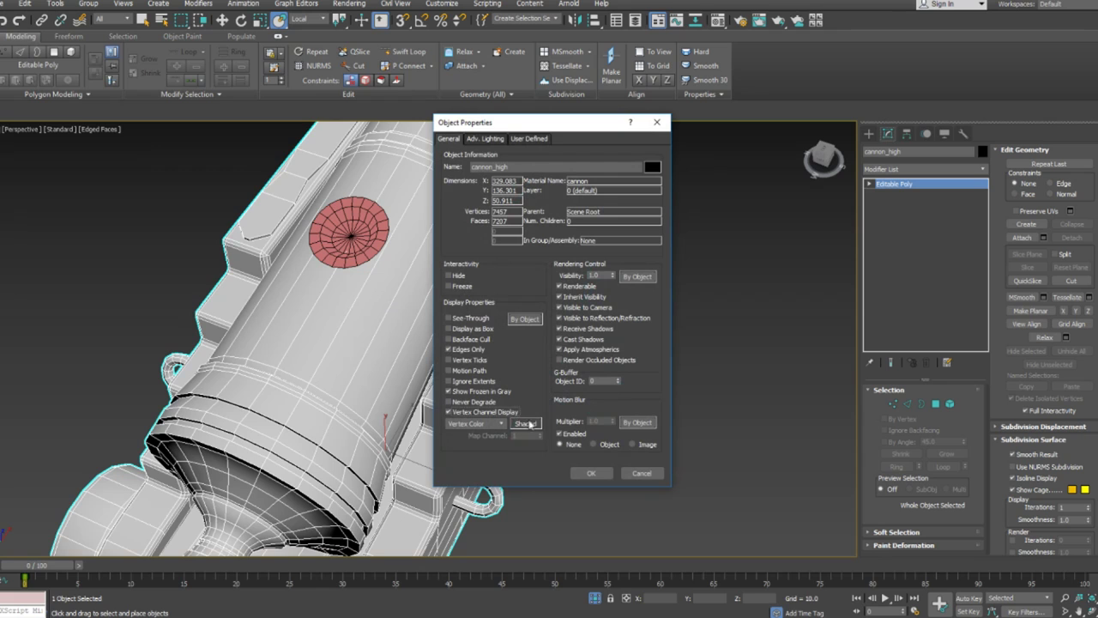
pyautogui.click(527, 423)
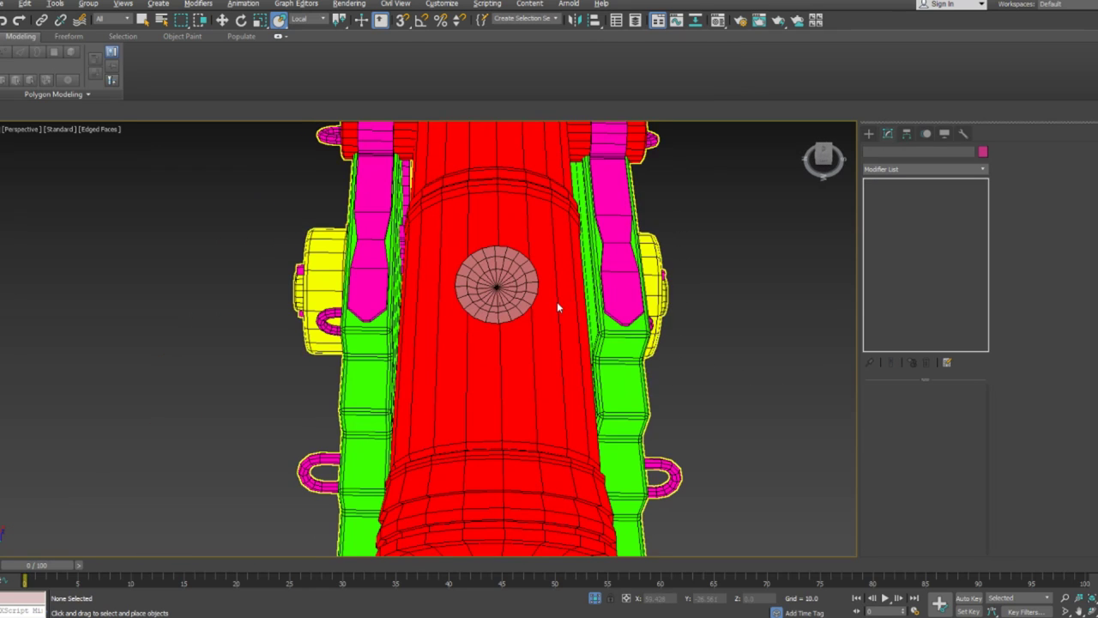
# Step: Attach the disc on the barrel to the high-poly cannon
pyautogui.rightClick(557, 301)
pyautogui.click(678, 424)
pyautogui.rightClick(527, 197)
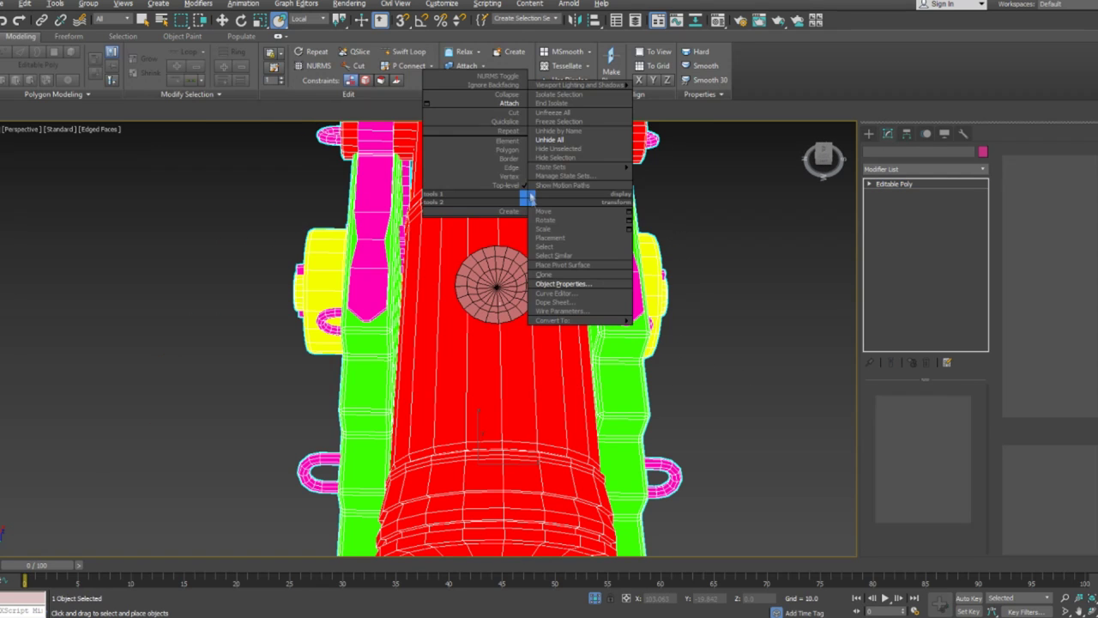
pyautogui.click(510, 103)
pyautogui.scroll(-3, 578, 289)
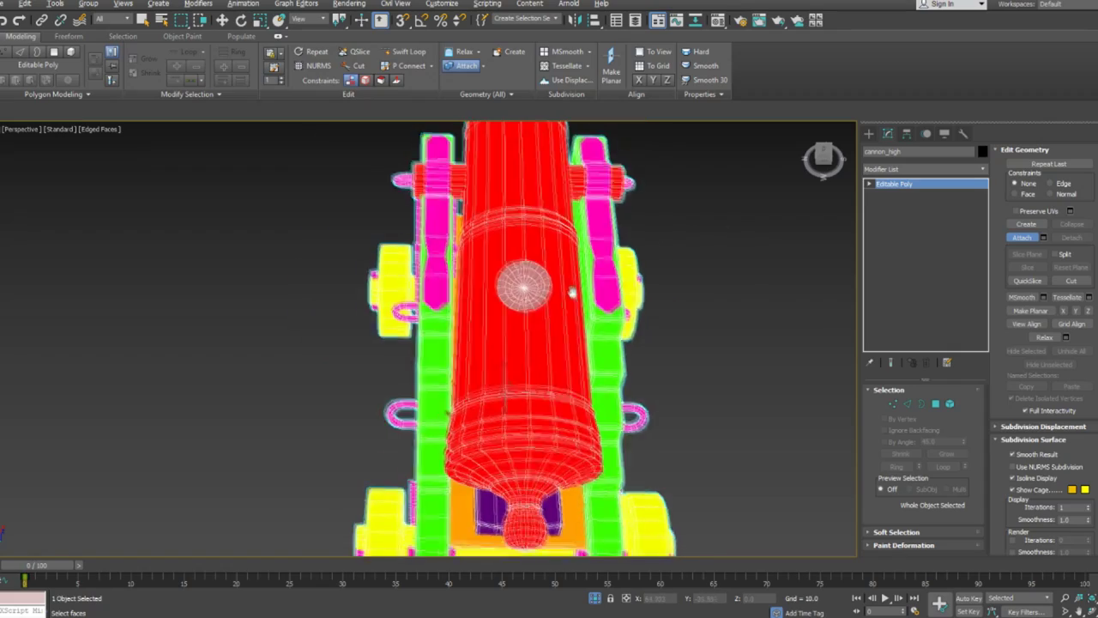
# Step: Examine the attached disc on the barrel in wireframe and shaded display, with and without edged faces
pyautogui.keyDown('alt'); pyautogui.moveTo(574, 291); pyautogui.dragTo(643, 332, button='middle'); pyautogui.keyUp('alt')
pyautogui.press('F3')
pyautogui.scroll(5, 725, 295)
pyautogui.press('F3')
pyautogui.press('F4')
pyautogui.keyDown('alt'); pyautogui.moveTo(724, 294); pyautogui.dragTo(695, 254, button='middle'); pyautogui.keyUp('alt')
pyautogui.press('F3')
pyautogui.press('F3')
pyautogui.press('F4')
# Step: Delete the disc element on the barrel from the high-poly cannon in Element mode
pyautogui.scroll(-2, 592, 274)
pyautogui.keyDown('alt'); pyautogui.moveTo(592, 274); pyautogui.dragTo(598, 256, button='middle'); pyautogui.keyUp('alt')
pyautogui.moveTo(522, 382); pyautogui.dragTo(522, 377, button='middle')
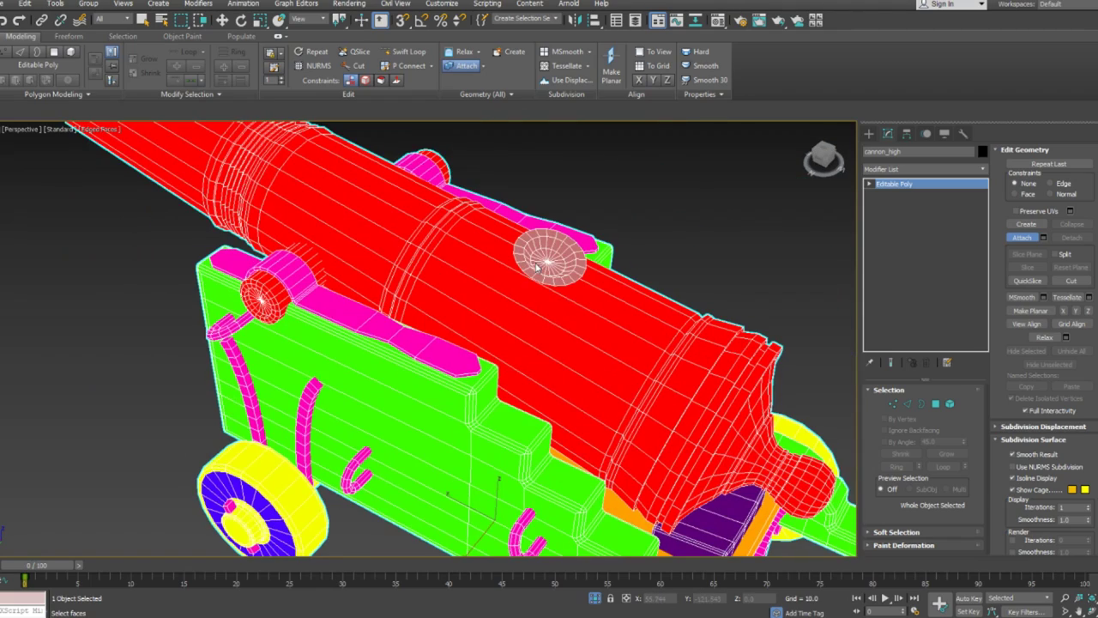
pyautogui.press('5')
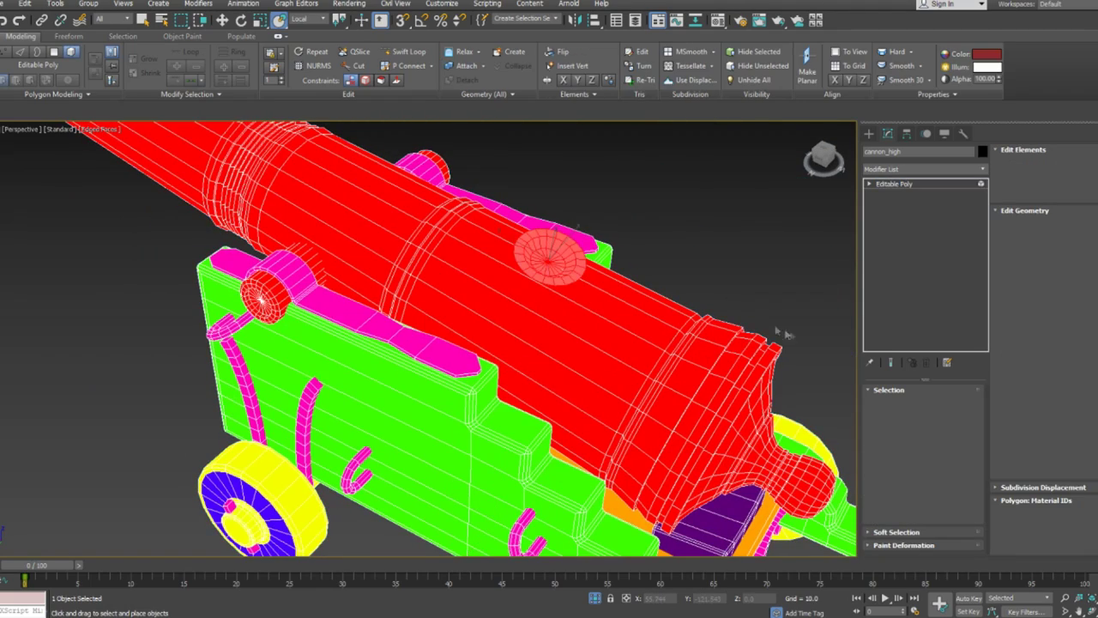
pyautogui.press('6')
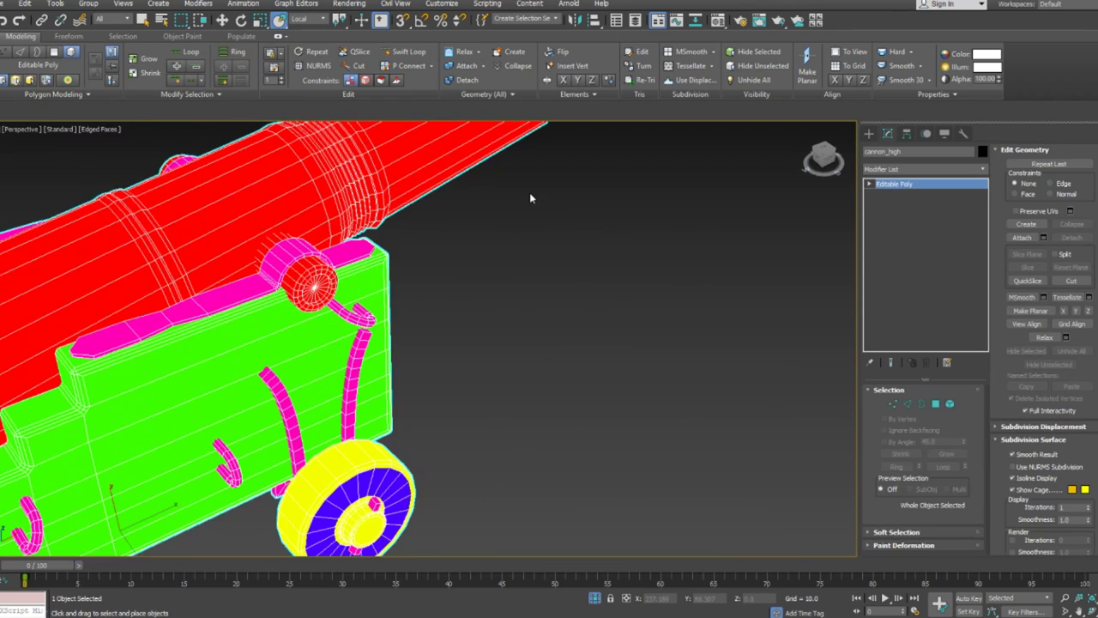
pyautogui.press('z')
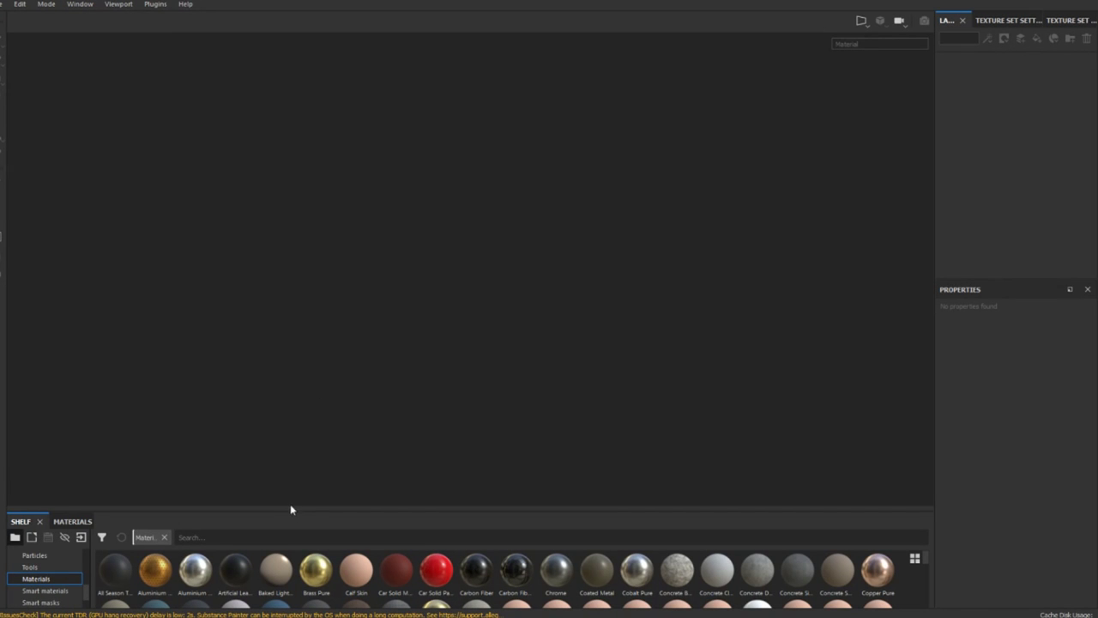
# Step: Switch to Substance Painter and create a new project from the cannon_low mesh in the G: drive's tutorials/cannon folder
pyautogui.moveTo(291, 508); pyautogui.dragTo(304, 349)
pyautogui.click(3, 5)
pyautogui.click(3, 19)
pyautogui.click(658, 192)
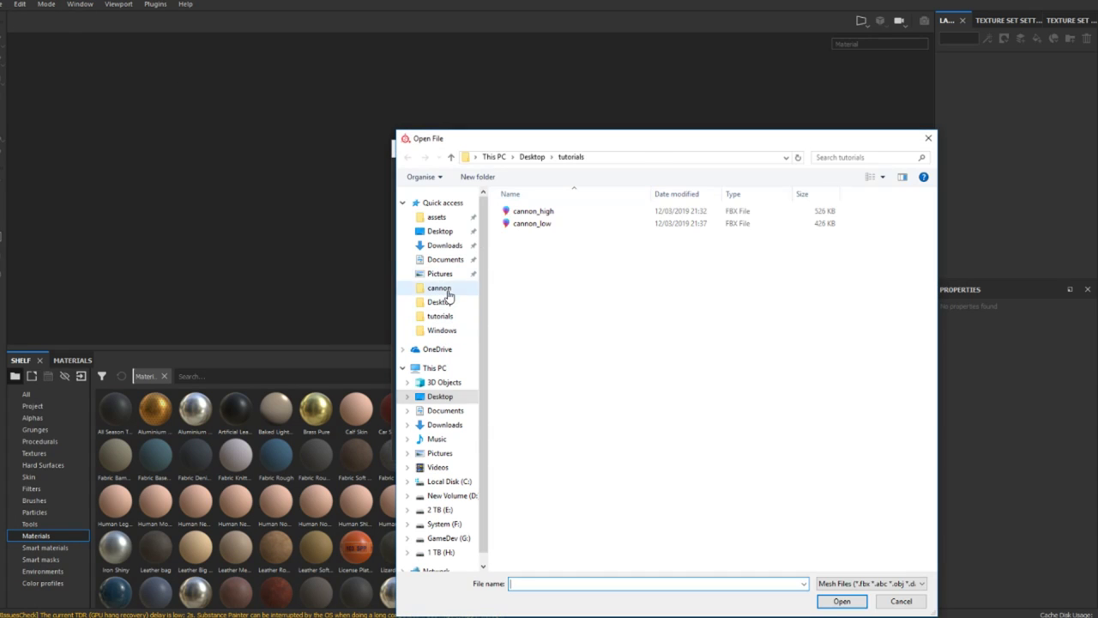
pyautogui.click(448, 292)
pyautogui.scroll(-1, 444, 455)
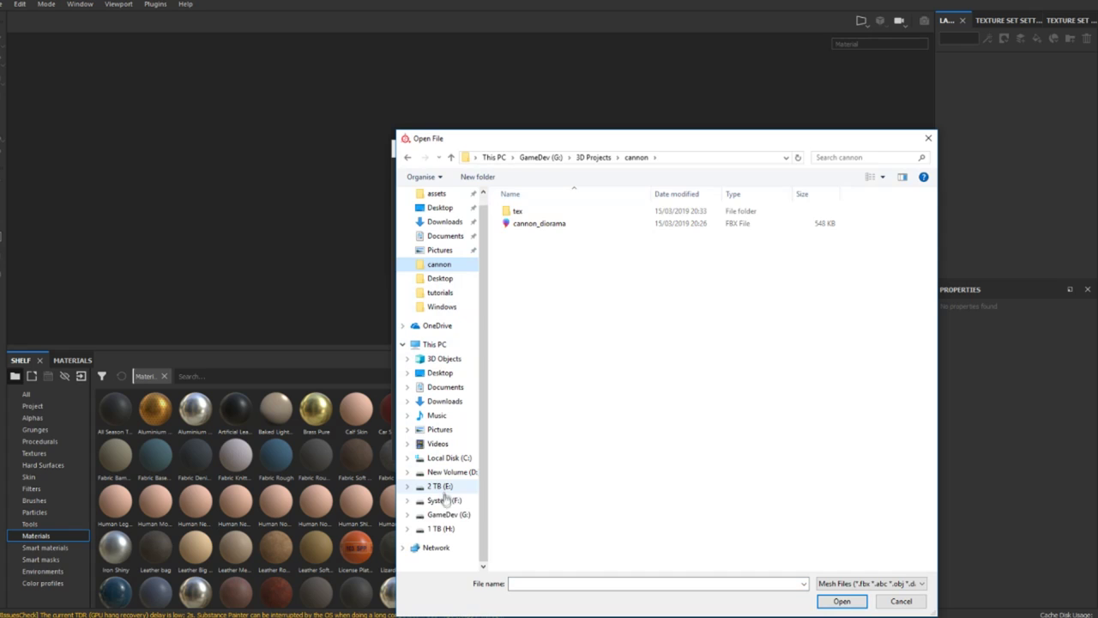
pyautogui.click(447, 515)
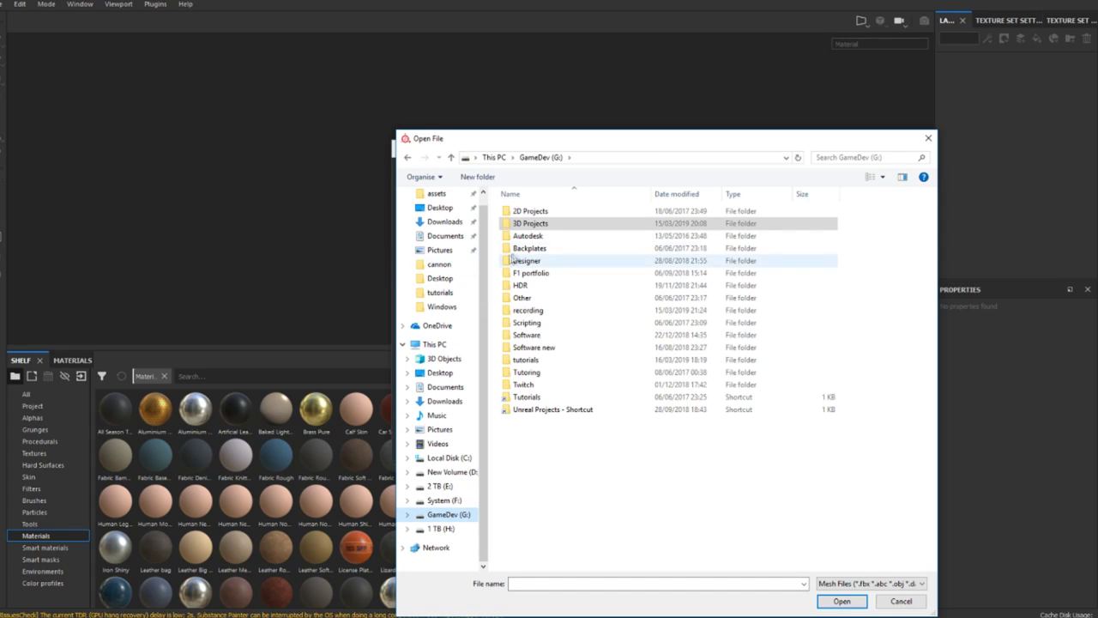
pyautogui.doubleClick(523, 360)
pyautogui.doubleClick(521, 214)
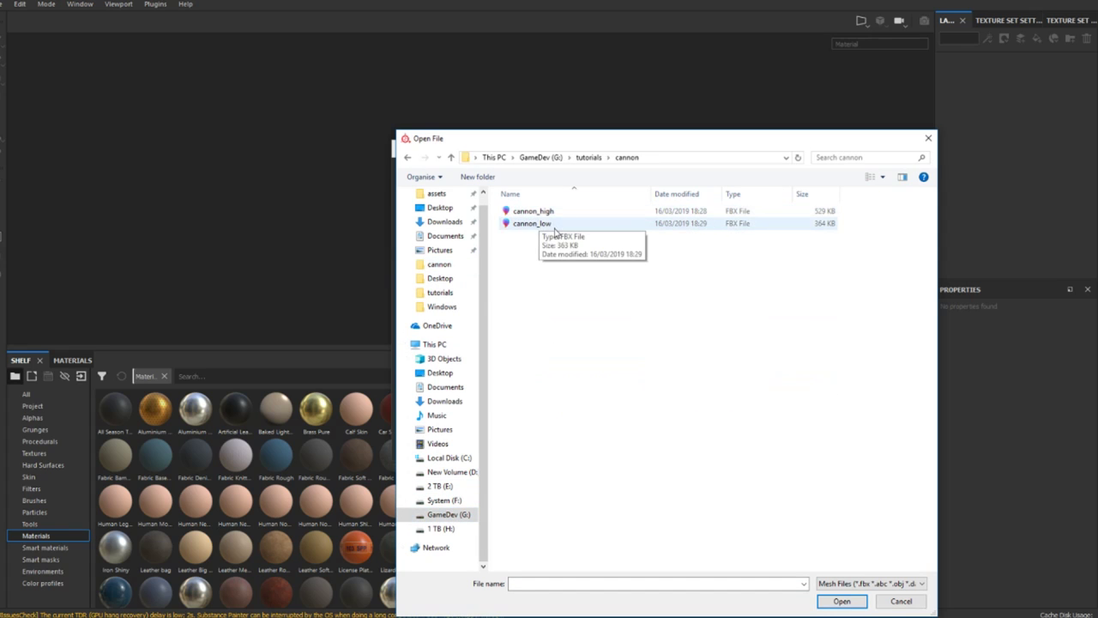
pyautogui.doubleClick(552, 226)
pyautogui.click(603, 446)
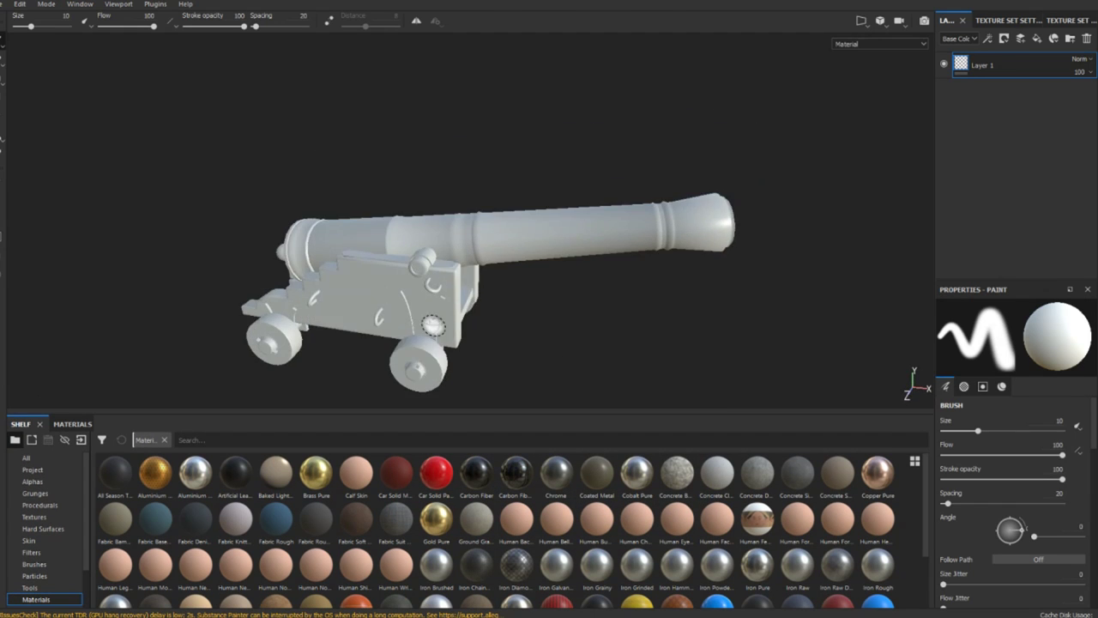
# Step: Set up mesh map baking for the cannon texture set with output size 2048 and cannon_high as the high definition mesh
pyautogui.click(1034, 21)
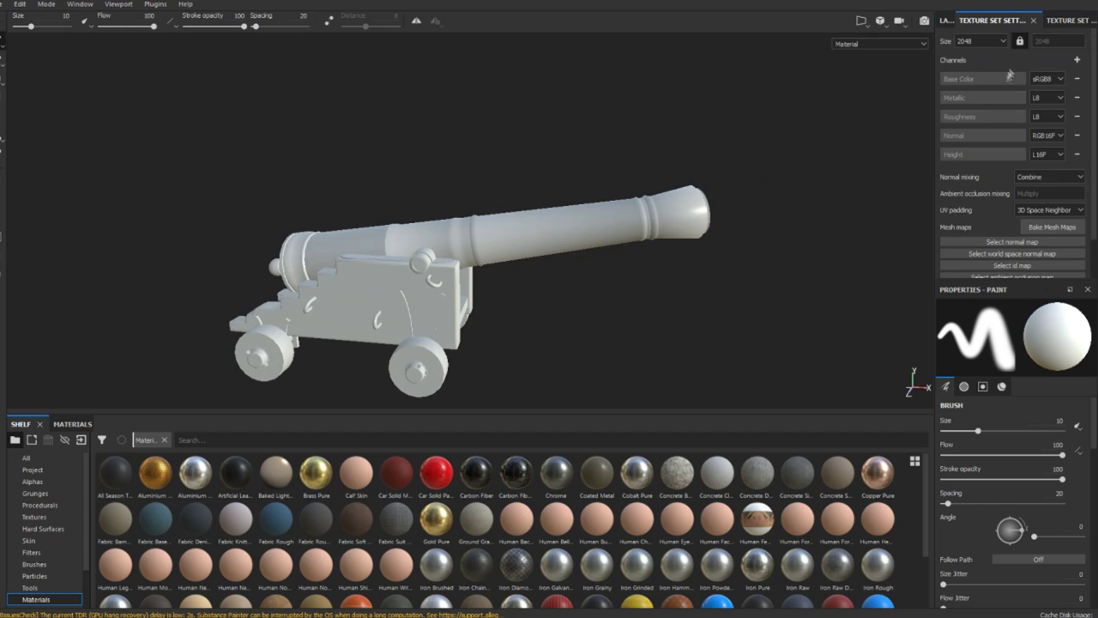
pyautogui.click(1068, 19)
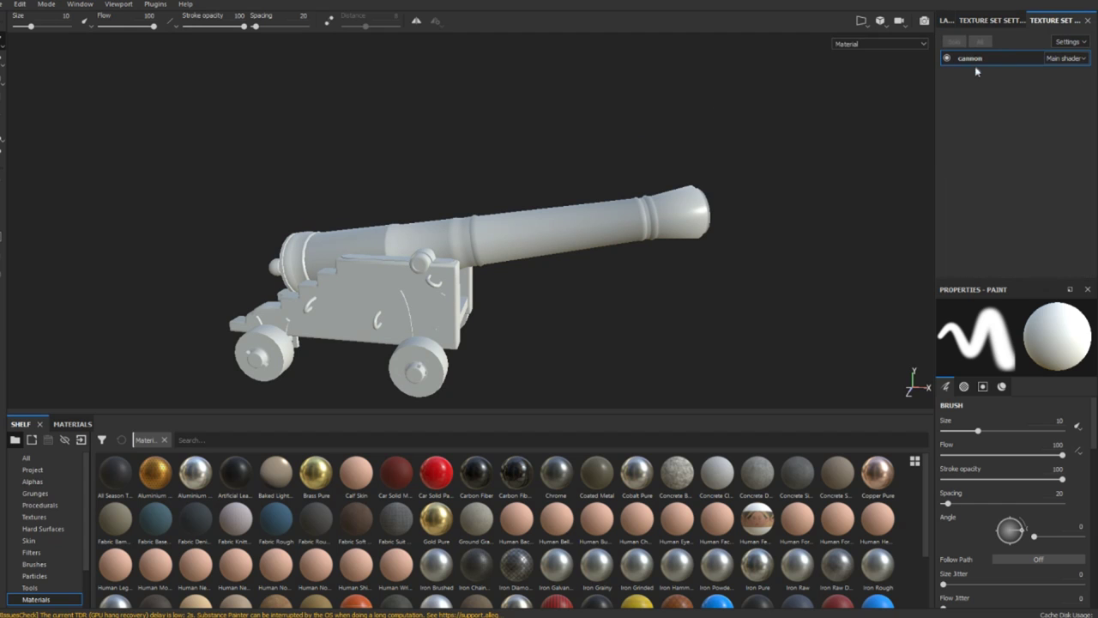
pyautogui.click(991, 20)
pyautogui.click(1052, 227)
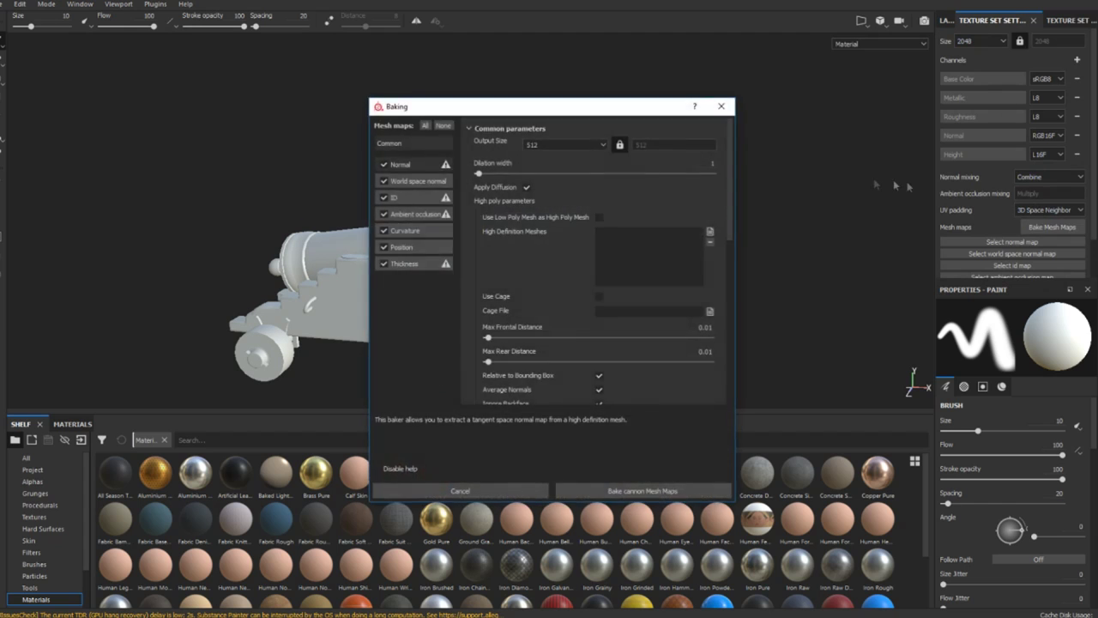
pyautogui.click(602, 147)
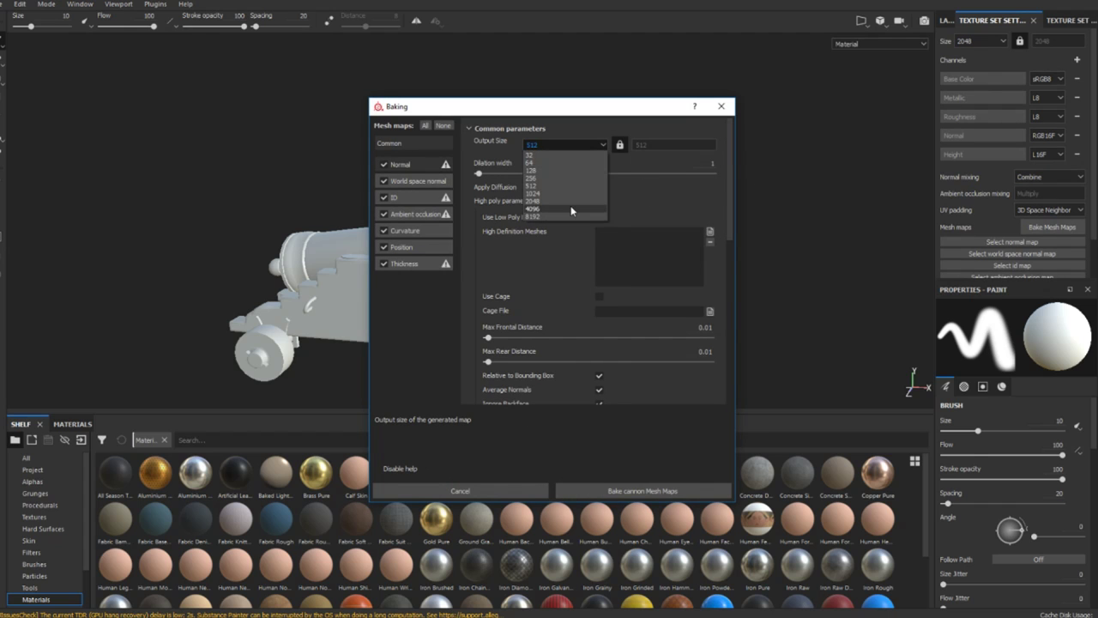
pyautogui.click(570, 200)
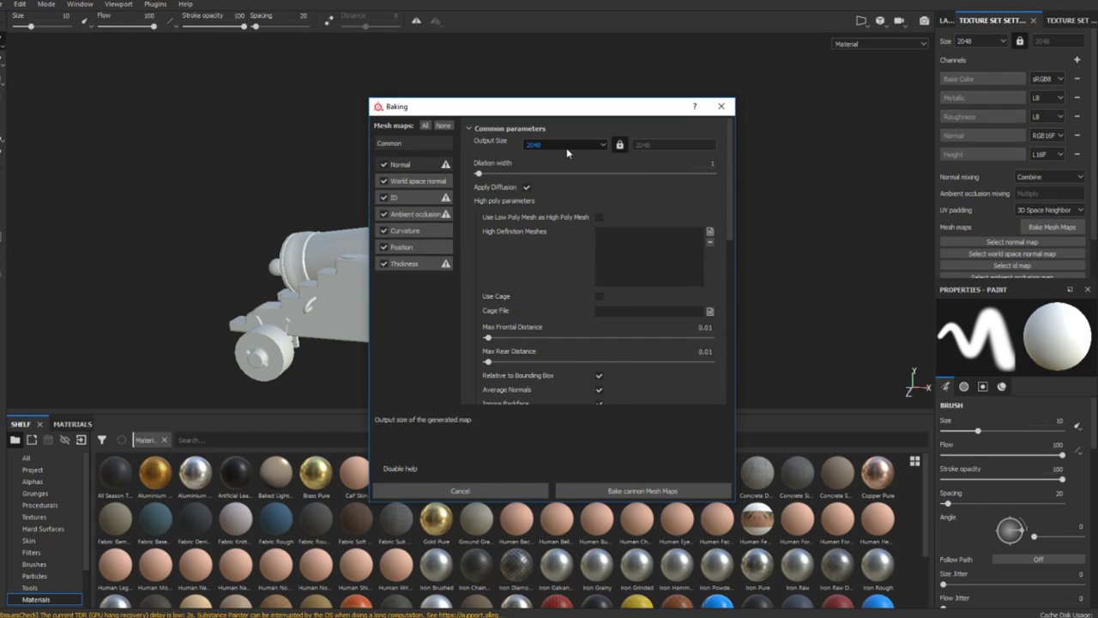
pyautogui.click(709, 231)
pyautogui.doubleClick(507, 200)
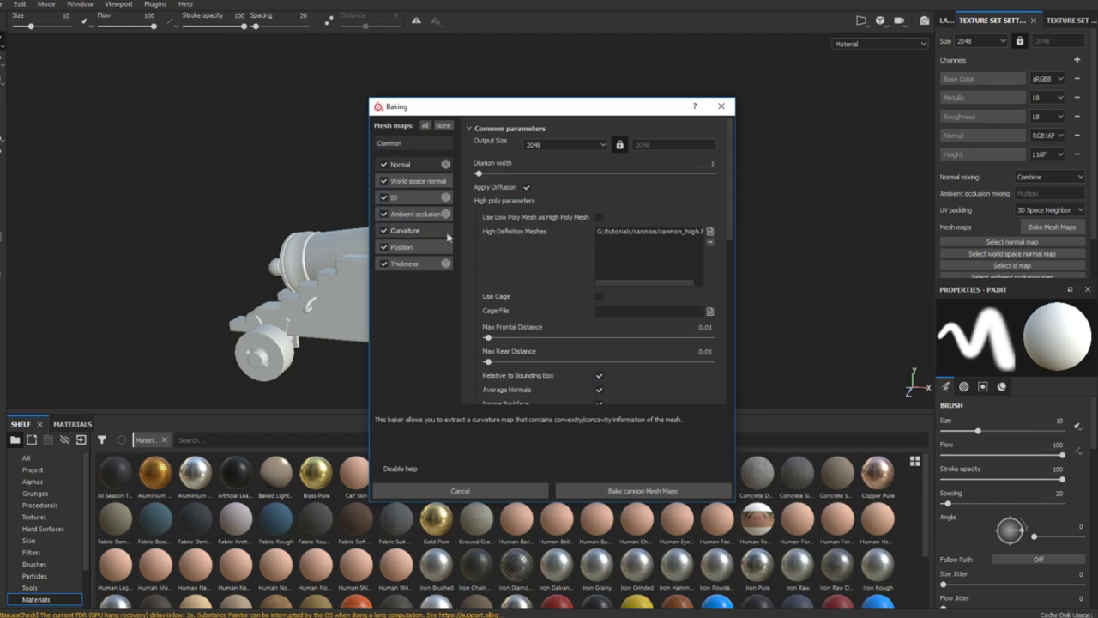
# Step: Check that the ID baker uses Vertex Color as its color source, bake the cannon mesh maps, and inspect the baked model
pyautogui.click(415, 202)
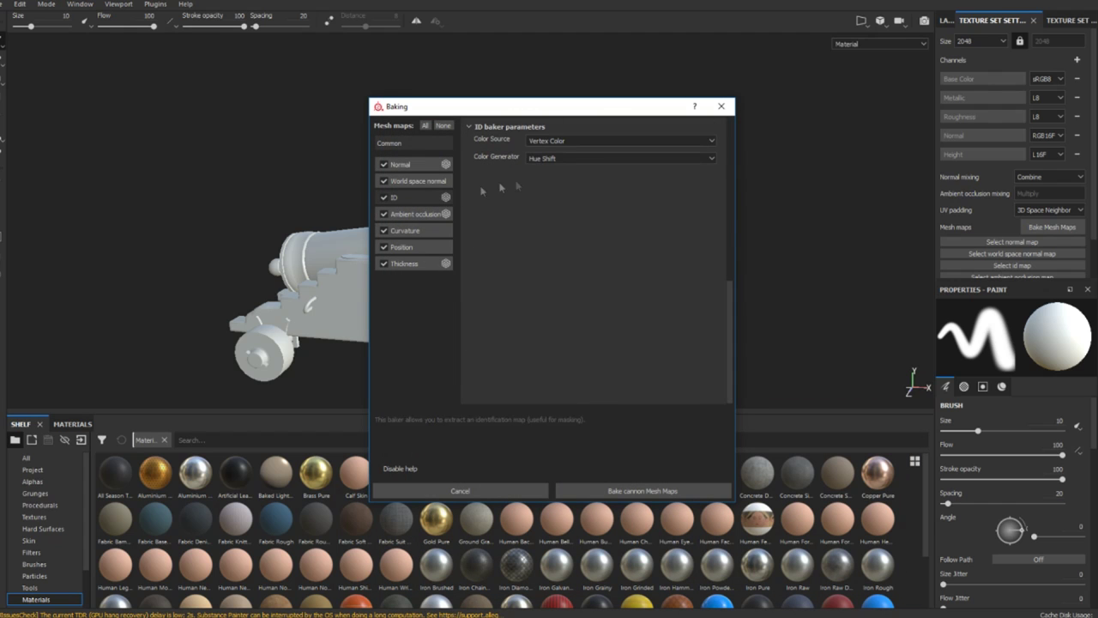
pyautogui.click(418, 144)
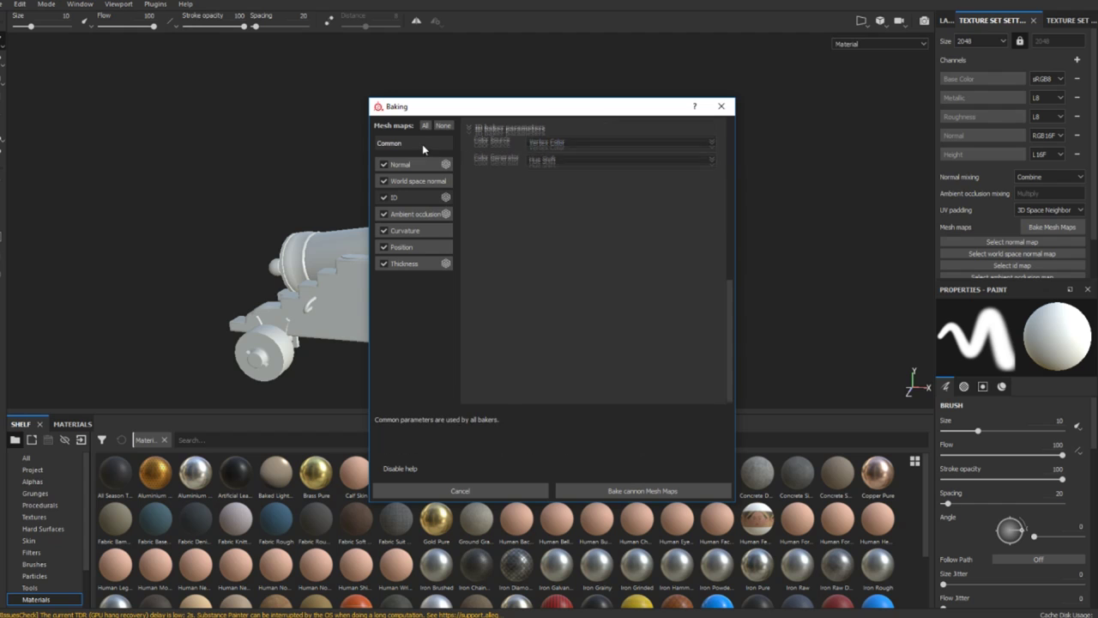
pyautogui.click(623, 492)
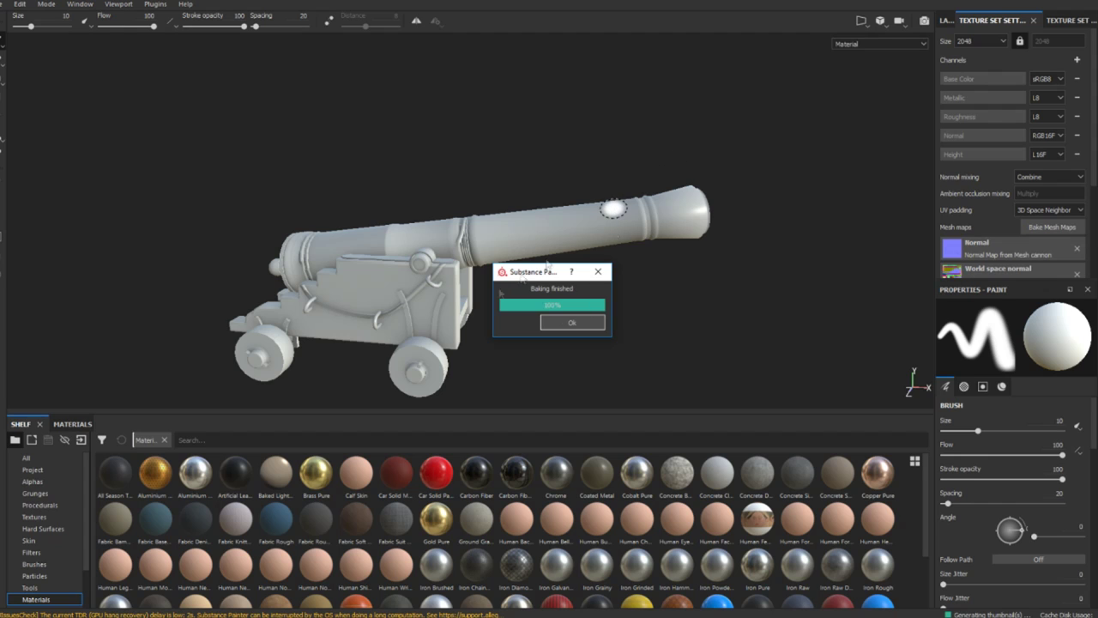
pyautogui.scroll(3, 392, 297)
pyautogui.scroll(-2, 392, 297)
pyautogui.moveTo(392, 297)
pyautogui.keyDown('alt'); pyautogui.mouseDown()
pyautogui.moveTo(506, 303)
pyautogui.moveTo(642, 284)
pyautogui.moveTo(515, 279)
pyautogui.moveTo(708, 306)
pyautogui.moveTo(842, 297)
pyautogui.moveTo(420, 296)
pyautogui.moveTo(480, 296)
pyautogui.mouseUp(); pyautogui.keyUp('alt')
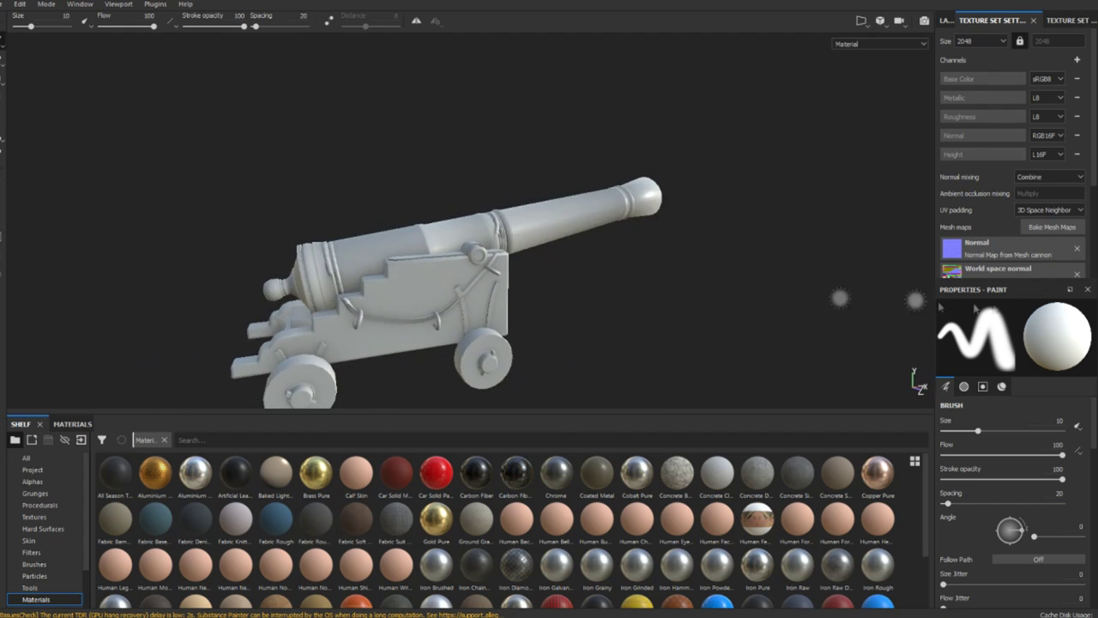
# Step: Dock the Layers panel in its own full-height column beside the grouped Properties, Texture Set Settings and Texture Set List panels
pyautogui.moveTo(946, 20); pyautogui.dragTo(751, 200)
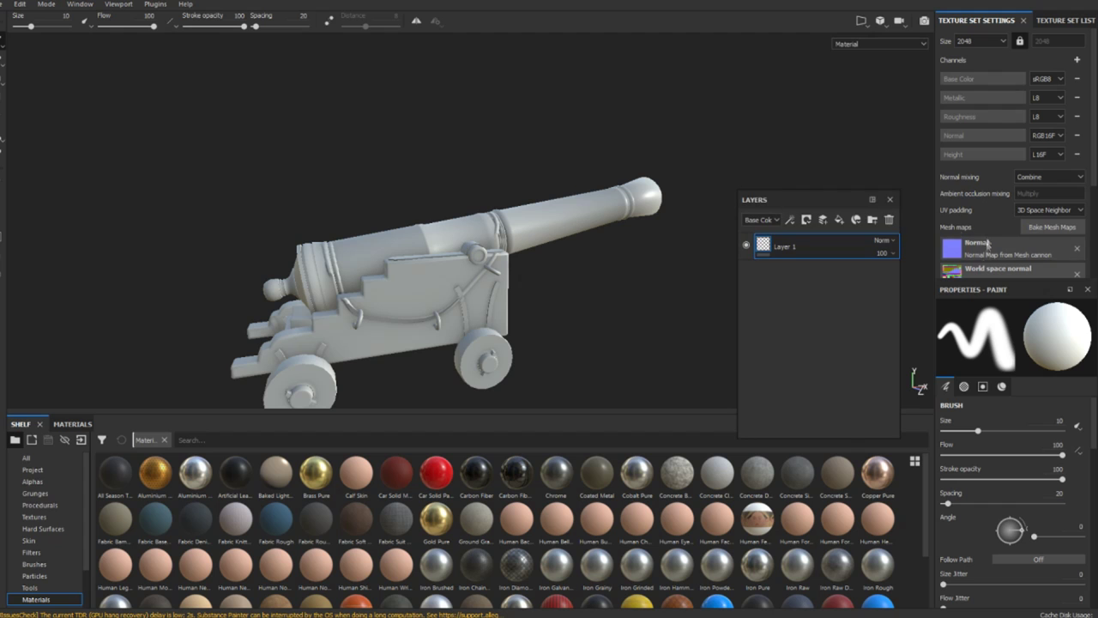
pyautogui.moveTo(987, 290); pyautogui.dragTo(976, 217)
pyautogui.moveTo(822, 201); pyautogui.dragTo(937, 239)
pyautogui.click(1034, 21)
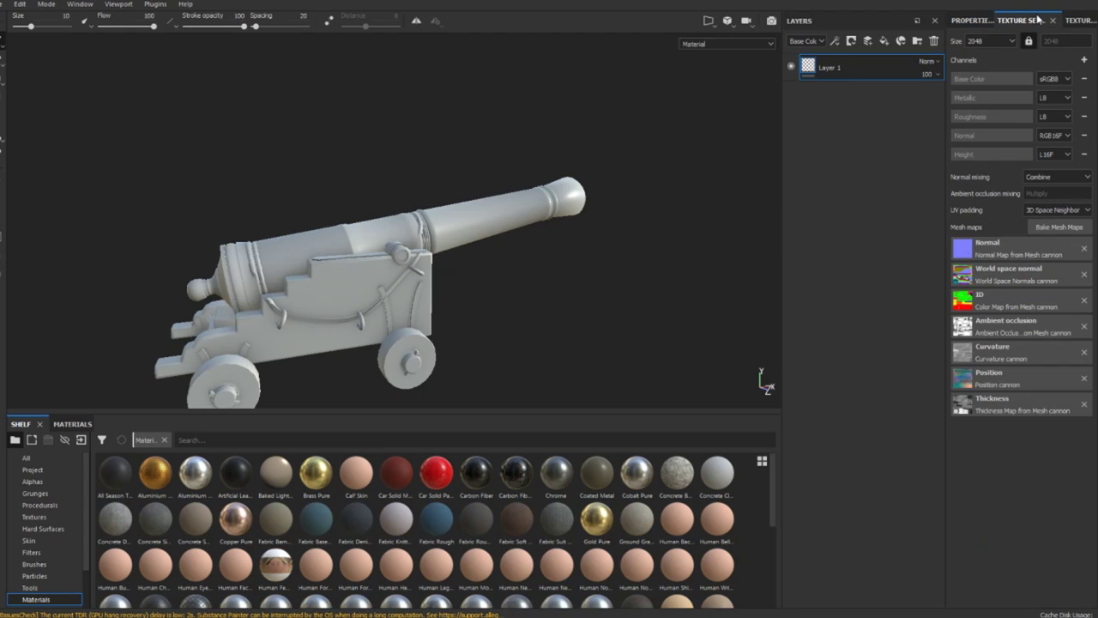
pyautogui.click(975, 21)
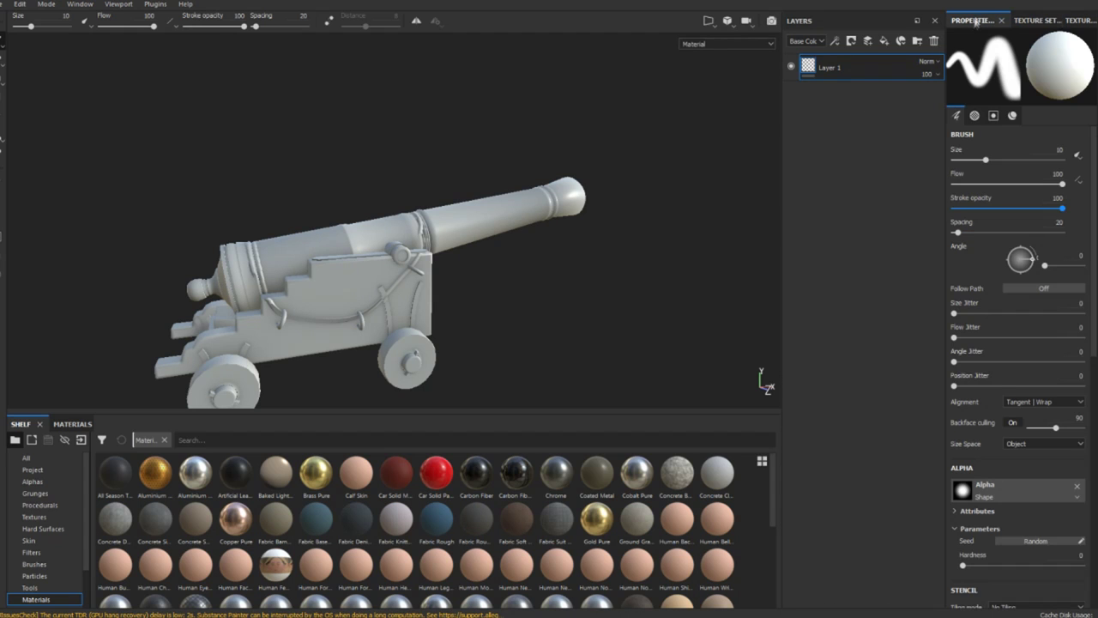
# Step: Add a fill layer, delete it again, and delete Layer 1 to empty the layer stack
pyautogui.click(876, 43)
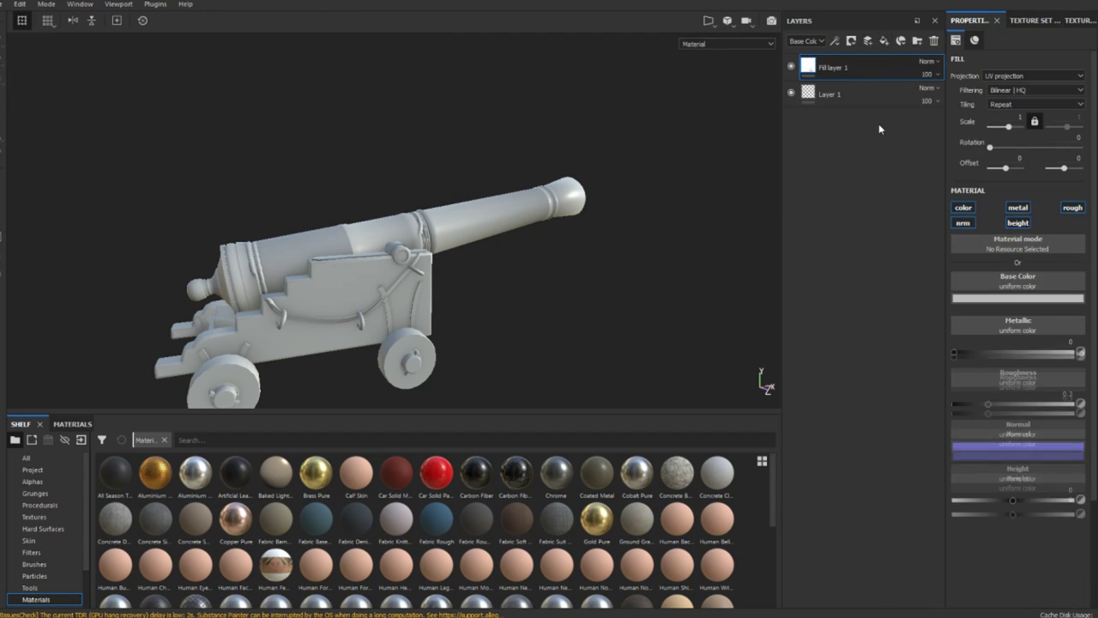
pyautogui.click(866, 89)
pyautogui.press('Delete')
pyautogui.press('Delete')
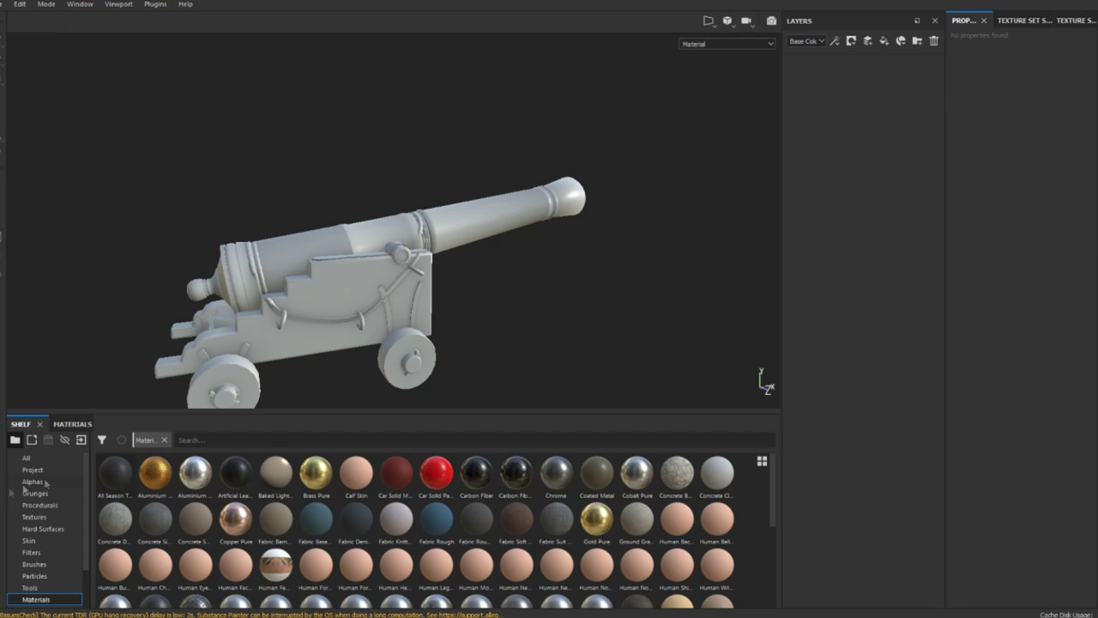
# Step: Search the smart materials for "steel" and add Steel Dark Aged to the layer stack
pyautogui.scroll(-2, 38, 588)
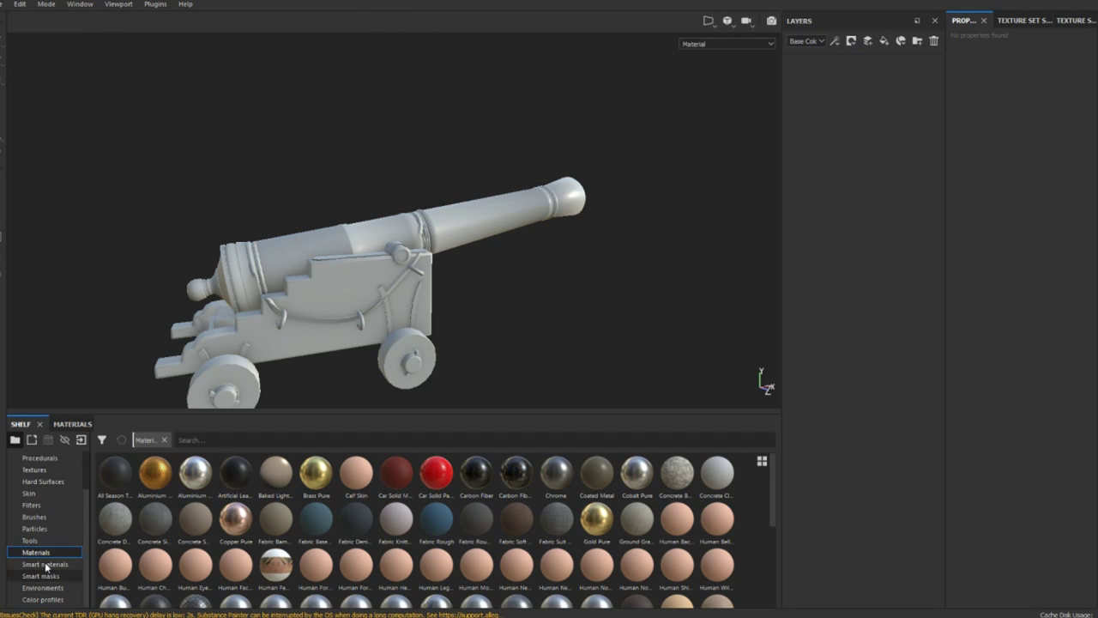
pyautogui.click(42, 575)
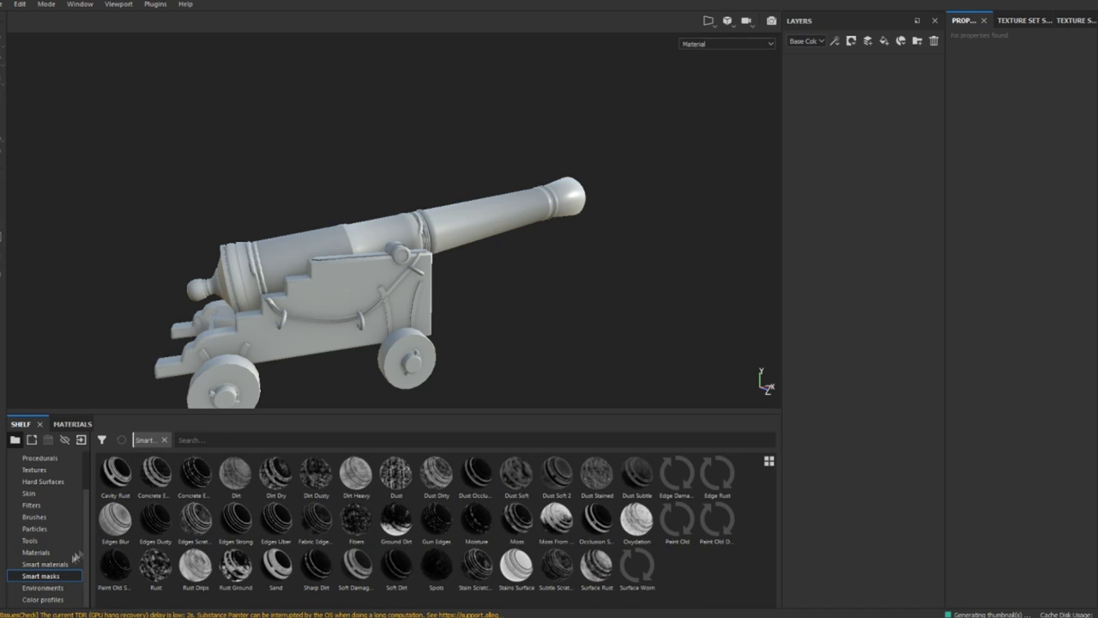
pyautogui.click(60, 564)
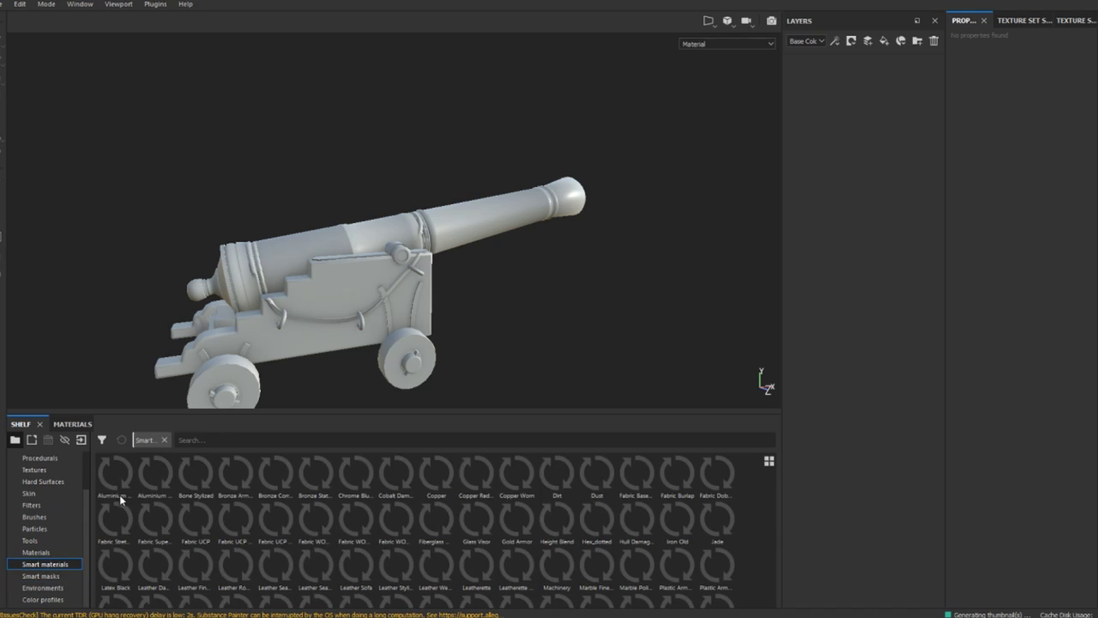
pyautogui.click(192, 441)
pyautogui.write('steel')
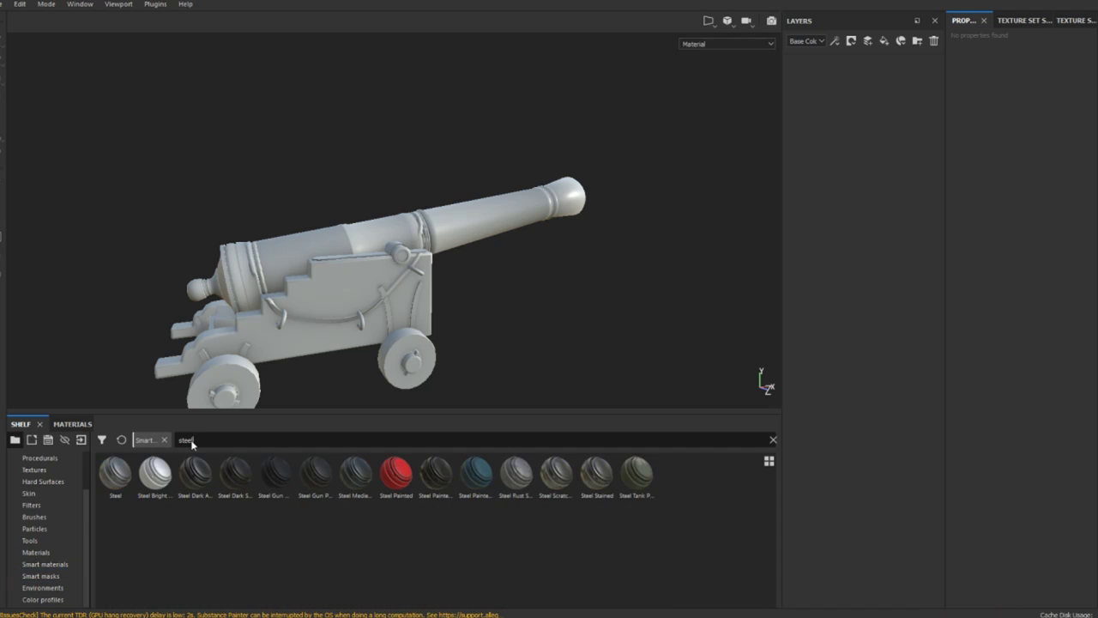
pyautogui.moveTo(195, 472); pyautogui.dragTo(848, 99)
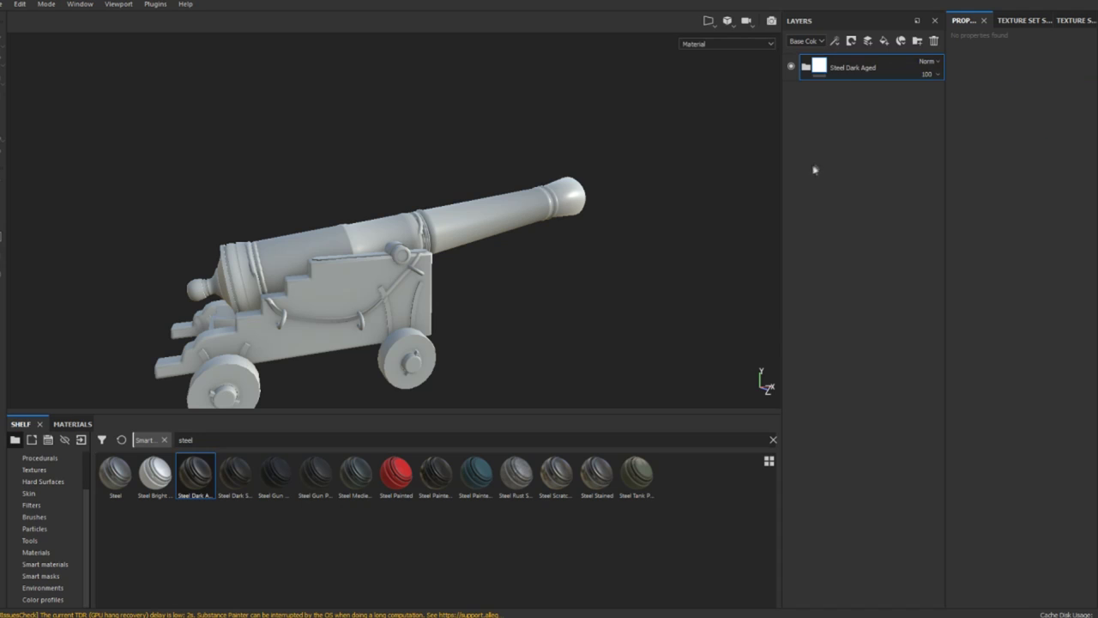
# Step: Add the Bronze Armor smart material below Steel Dark Aged and the Wood Walnut smart material at the bottom of the stack
pyautogui.moveTo(196, 440); pyautogui.dragTo(287, 507)
pyautogui.write('bro')
pyautogui.moveTo(195, 440); pyautogui.dragTo(166, 441)
pyautogui.write('wood')
pyautogui.moveTo(316, 474); pyautogui.dragTo(880, 228)
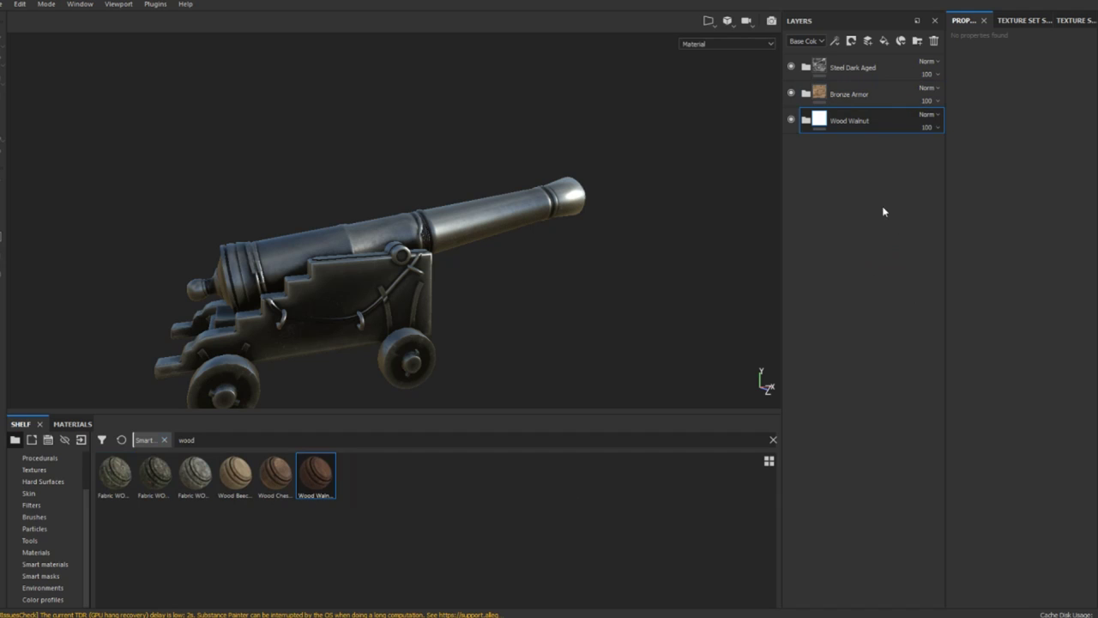
# Step: Mask the Wood Walnut folder with a color selection that picks the carriage's green ID color
pyautogui.rightClick(882, 131)
pyautogui.click(910, 166)
pyautogui.click(1069, 158)
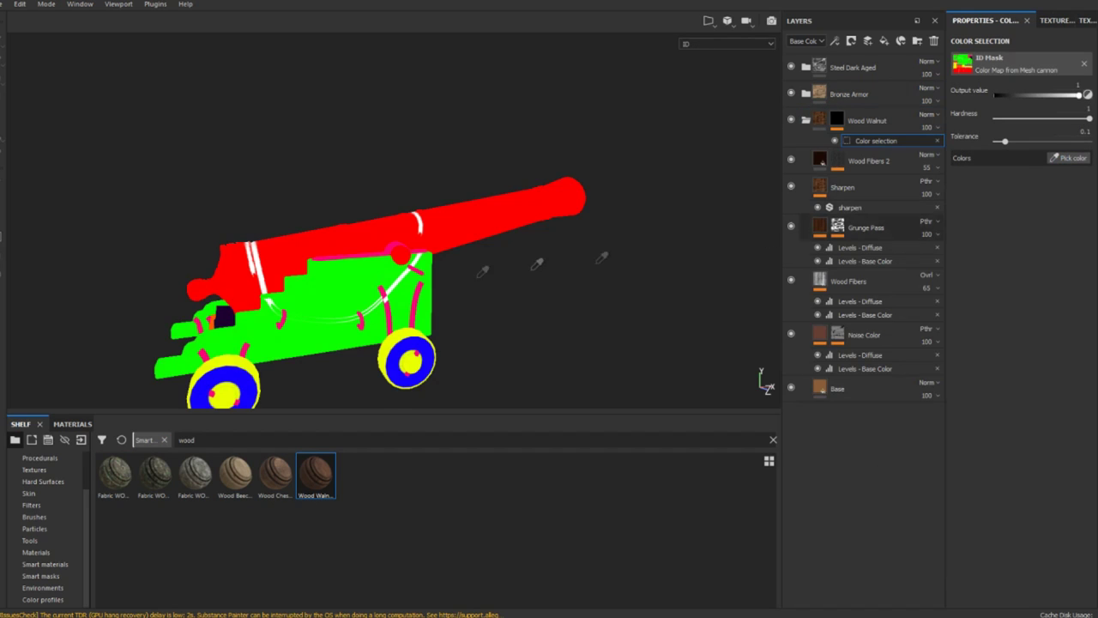
pyautogui.click(358, 290)
pyautogui.moveTo(358, 289)
pyautogui.keyDown('alt'); pyautogui.mouseDown()
pyautogui.moveTo(333, 312)
pyautogui.moveTo(351, 304)
pyautogui.mouseUp(); pyautogui.keyUp('alt')
pyautogui.keyDown('alt'); pyautogui.moveTo(351, 304); pyautogui.dragTo(472, 225, button='middle'); pyautogui.keyUp('alt')
pyautogui.keyDown('alt'); pyautogui.moveTo(472, 225); pyautogui.dragTo(507, 235); pyautogui.keyUp('alt')
# Step: Compare the ID colors with the high-poly cannon's vertex colors in 3ds Max, and return to the material view in Substance Painter
pyautogui.click(1050, 161)
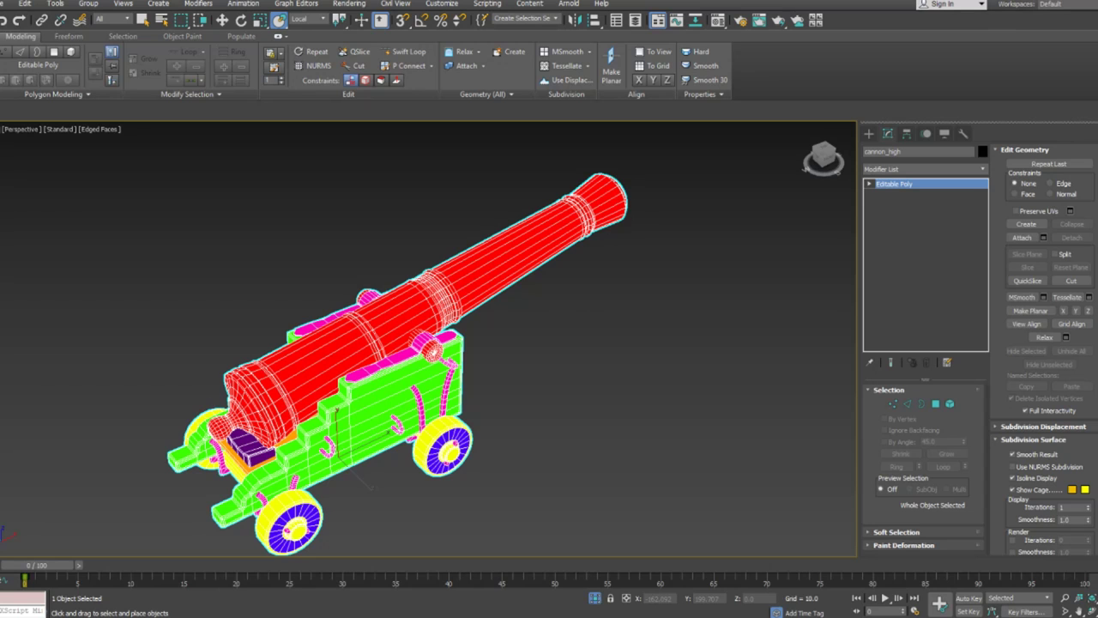
pyautogui.moveTo(484, 338)
pyautogui.keyDown('alt'); pyautogui.mouseDown(button='middle')
pyautogui.moveTo(477, 326)
pyautogui.moveTo(420, 322)
pyautogui.moveTo(499, 360)
pyautogui.moveTo(351, 370)
pyautogui.mouseUp(button='middle'); pyautogui.keyUp('alt')
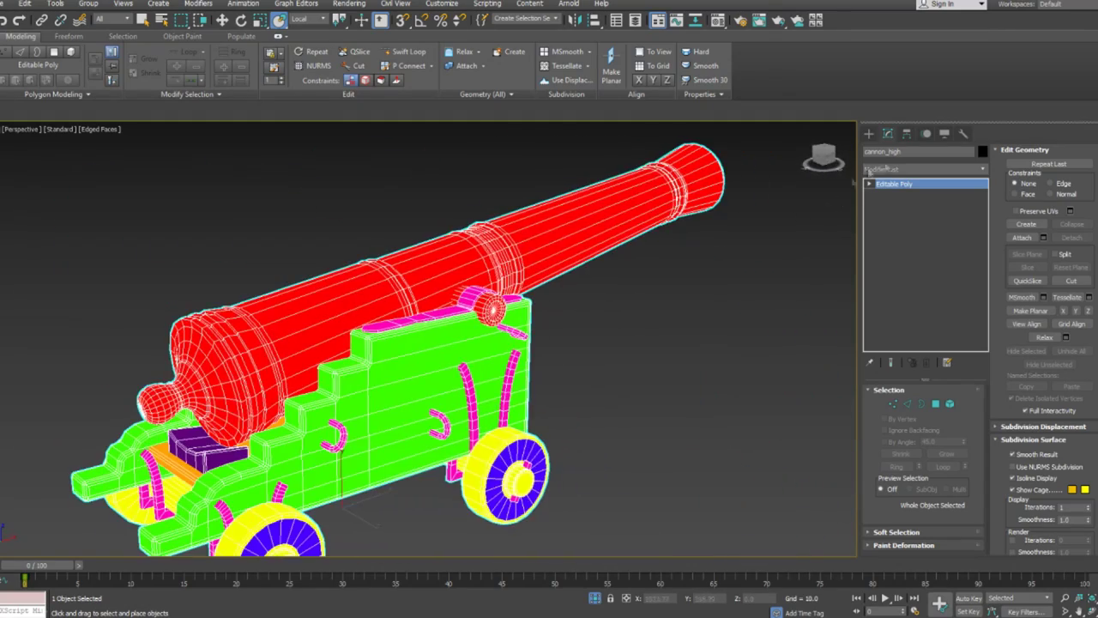
pyautogui.keyDown('alt'); pyautogui.moveTo(426, 391); pyautogui.dragTo(470, 379, button='middle'); pyautogui.keyUp('alt')
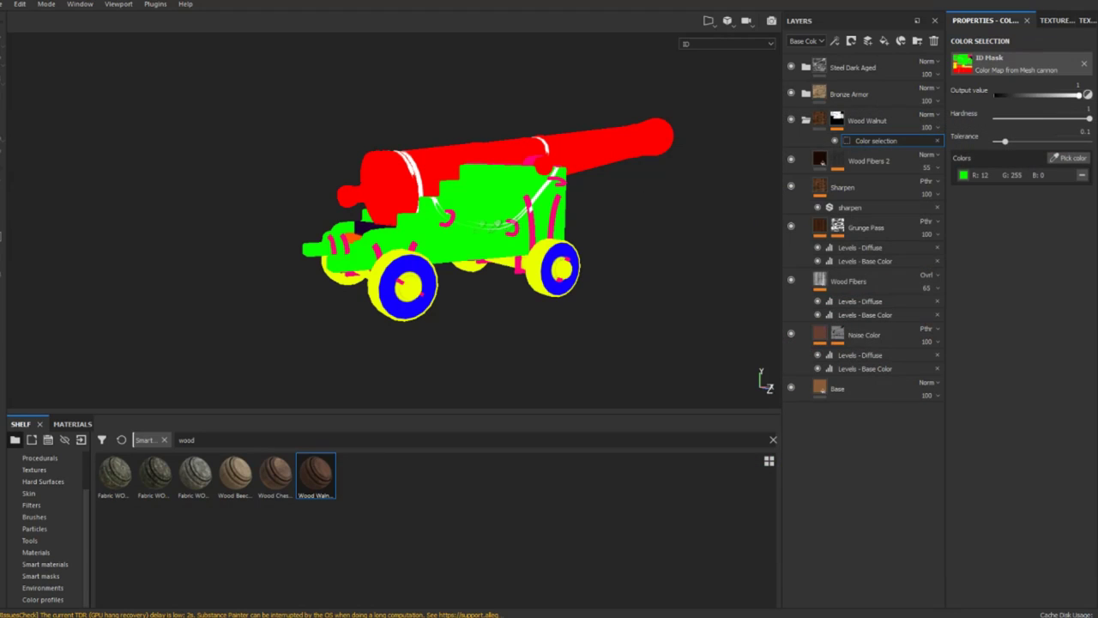
pyautogui.press('m')
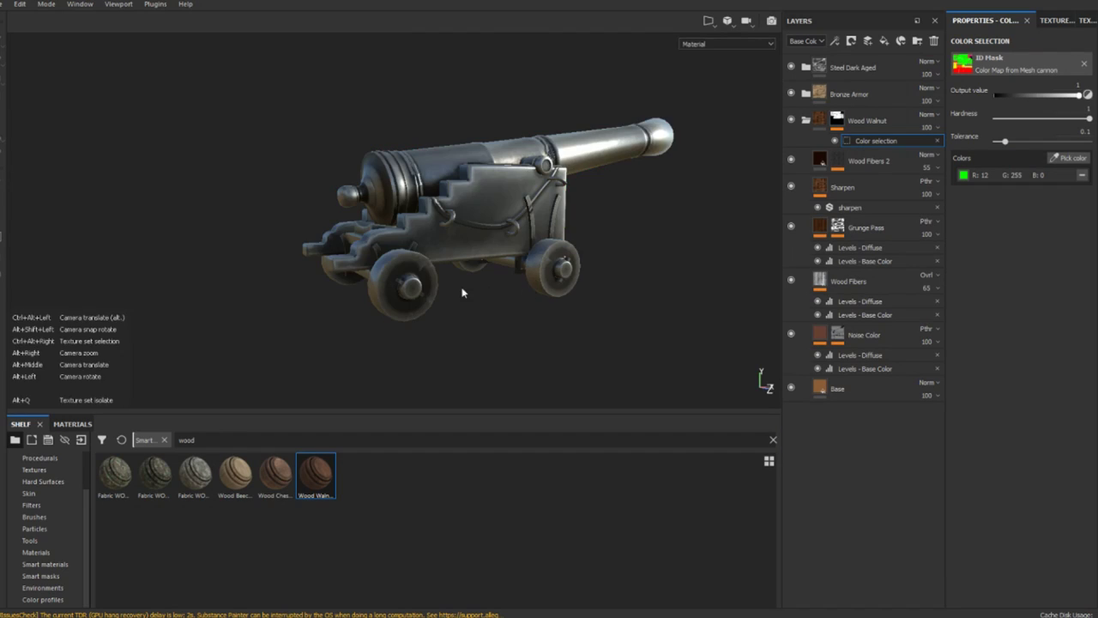
# Step: Add the dark purple block and orange crossbeam ID colors to the Wood Walnut mask's color selection
pyautogui.keyDown('alt'); pyautogui.moveTo(463, 293); pyautogui.dragTo(576, 234); pyautogui.keyUp('alt')
pyautogui.keyDown('alt'); pyautogui.moveTo(529, 214); pyautogui.dragTo(523, 233, button='middle'); pyautogui.keyUp('alt')
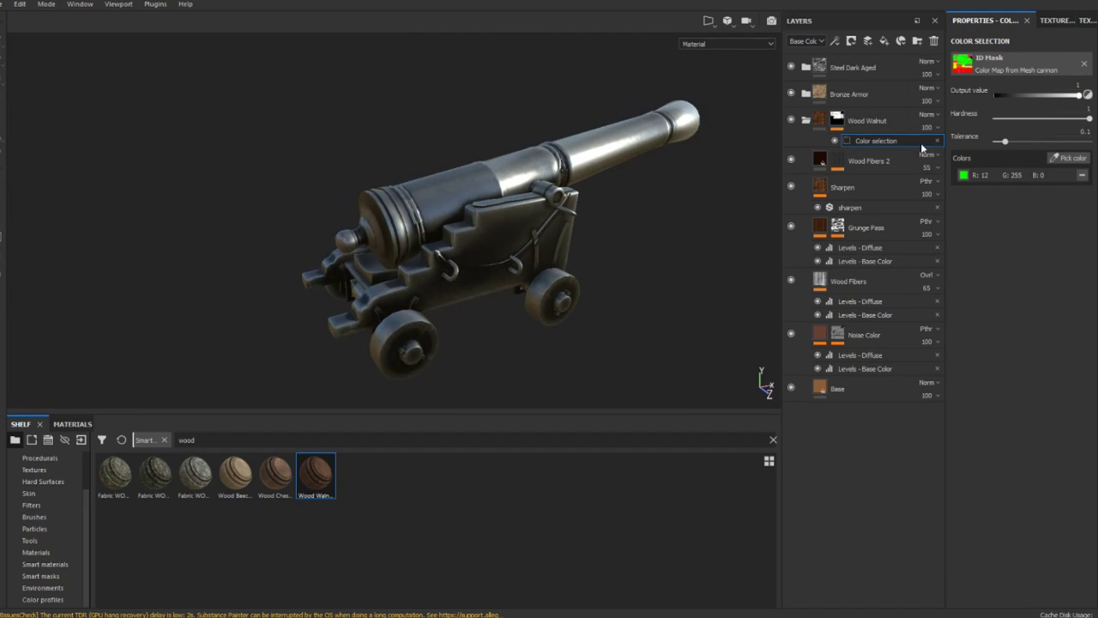
pyautogui.click(1070, 158)
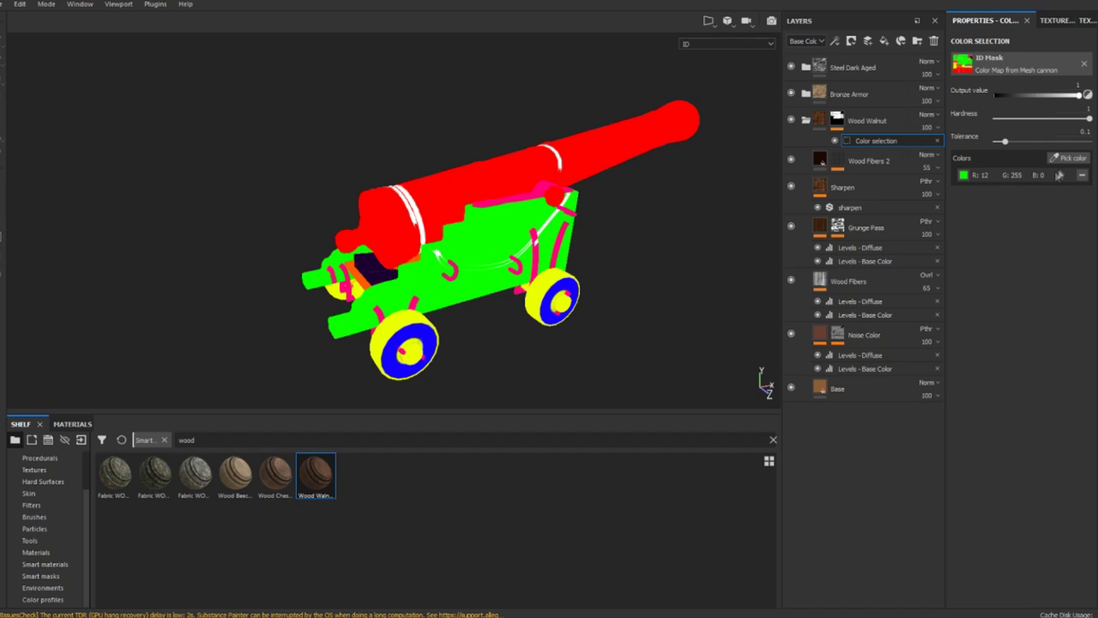
pyautogui.click(491, 235)
pyautogui.scroll(-3, 476, 275)
pyautogui.scroll(3, 459, 305)
pyautogui.keyDown('alt'); pyautogui.moveTo(457, 306); pyautogui.dragTo(451, 289); pyautogui.keyUp('alt')
pyautogui.keyDown('alt'); pyautogui.moveTo(503, 231); pyautogui.dragTo(514, 245); pyautogui.keyUp('alt')
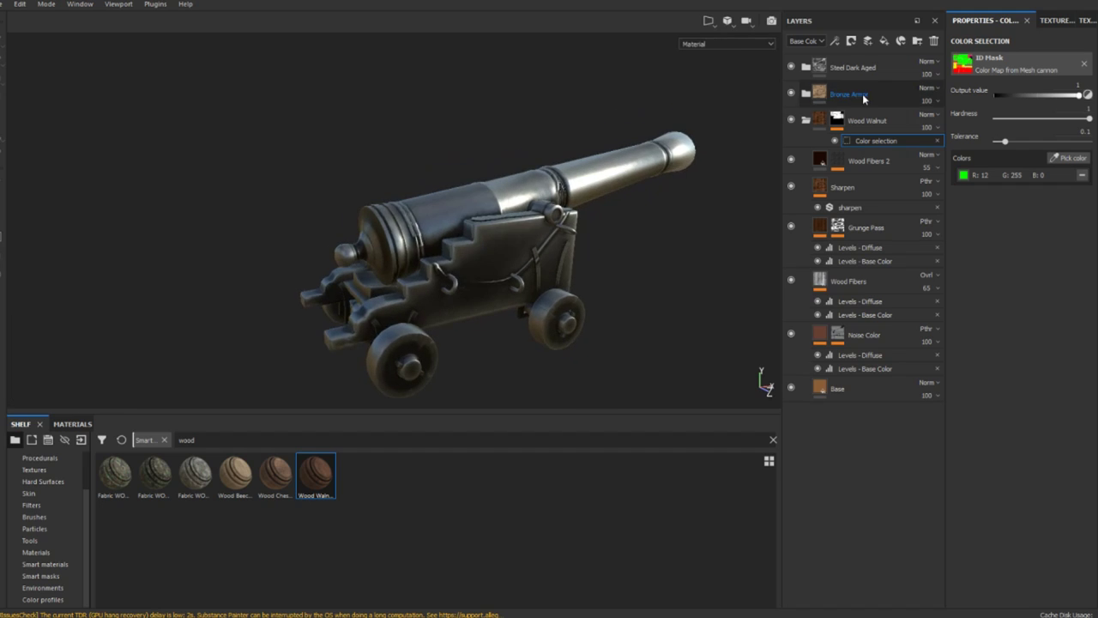
pyautogui.click(1057, 161)
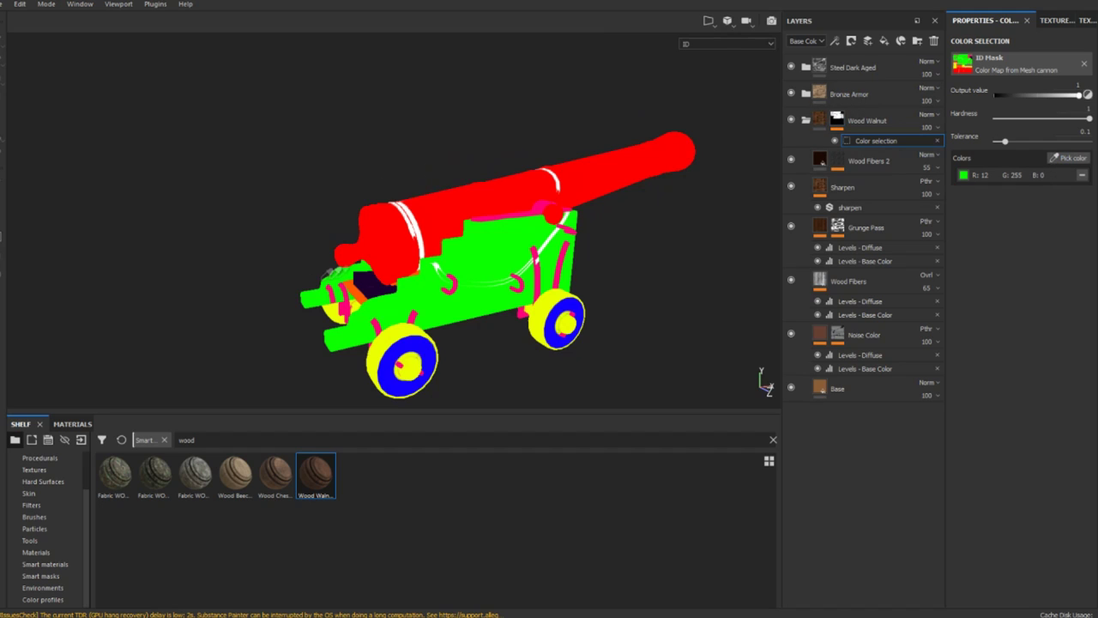
pyautogui.click(366, 286)
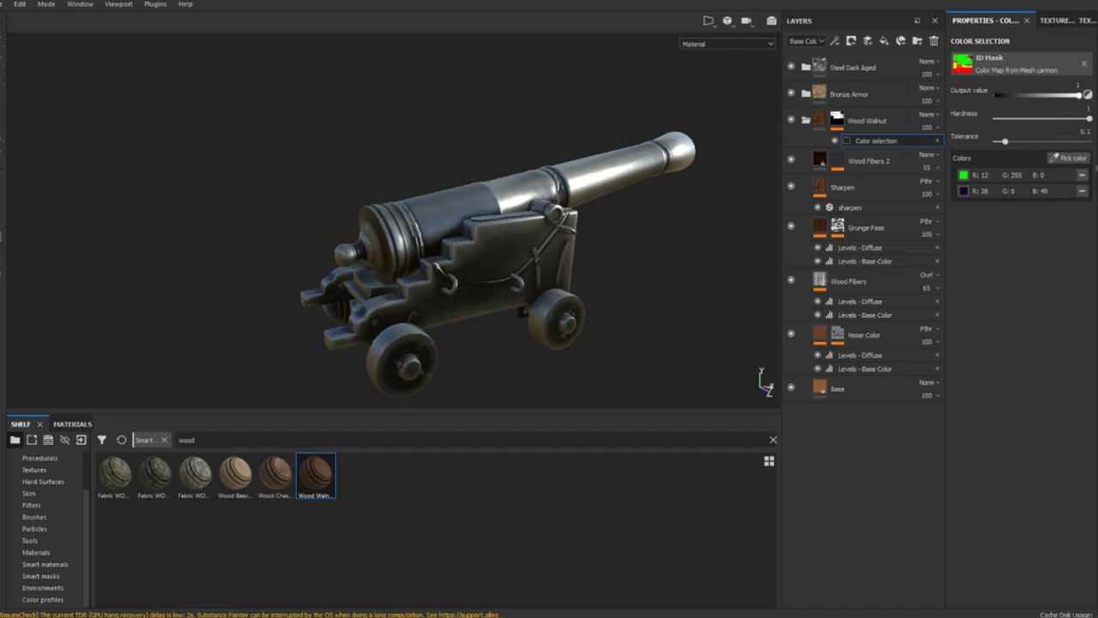
pyautogui.click(359, 295)
pyautogui.keyDown('alt'); pyautogui.moveTo(422, 305); pyautogui.dragTo(517, 319); pyautogui.keyUp('alt')
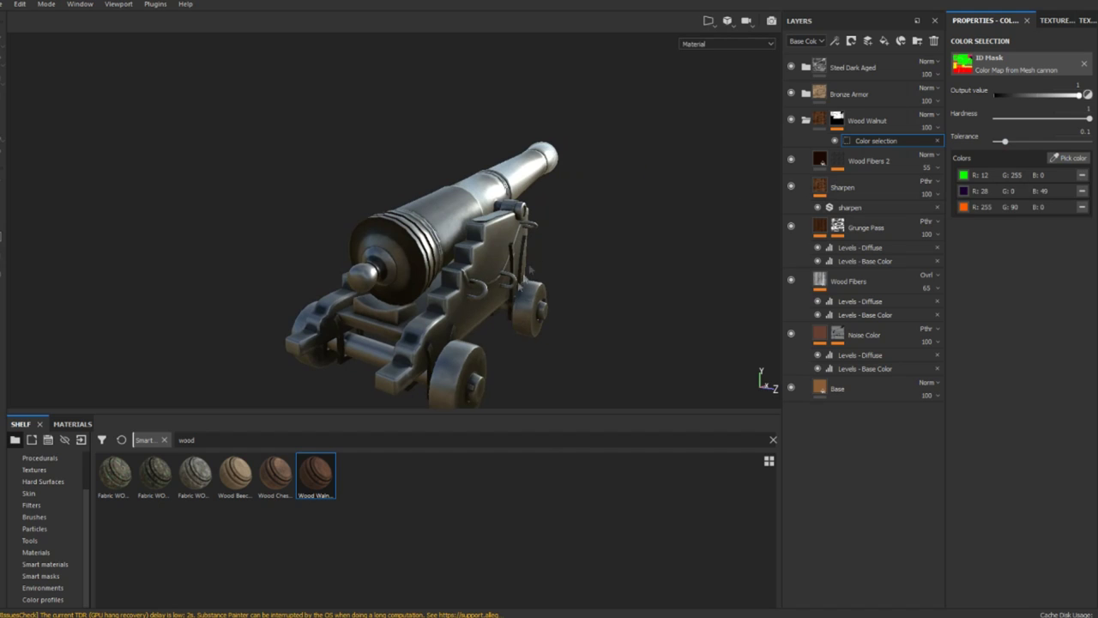
# Step: Hide the Steel Dark Aged and Bronze Armor folders and inspect the wood around the rope on the carriage side
pyautogui.click(791, 67)
pyautogui.click(791, 94)
pyautogui.keyDown('alt'); pyautogui.moveTo(547, 256); pyautogui.dragTo(422, 242); pyautogui.keyUp('alt')
pyautogui.scroll(5, 604, 230)
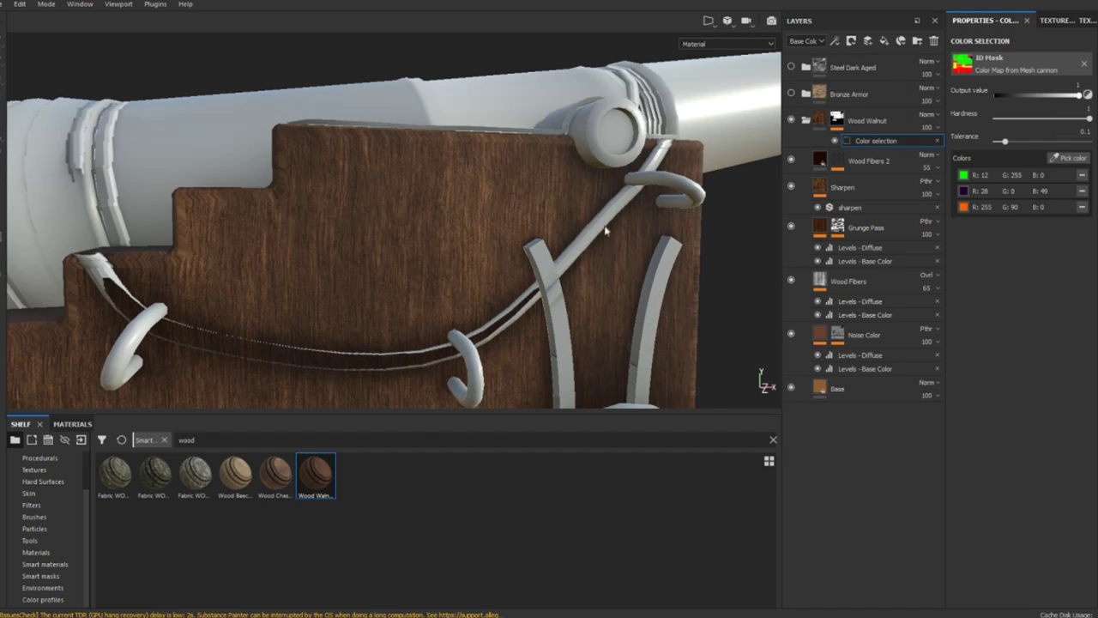
pyautogui.keyDown('alt'); pyautogui.moveTo(577, 224); pyautogui.dragTo(599, 273); pyautogui.keyUp('alt')
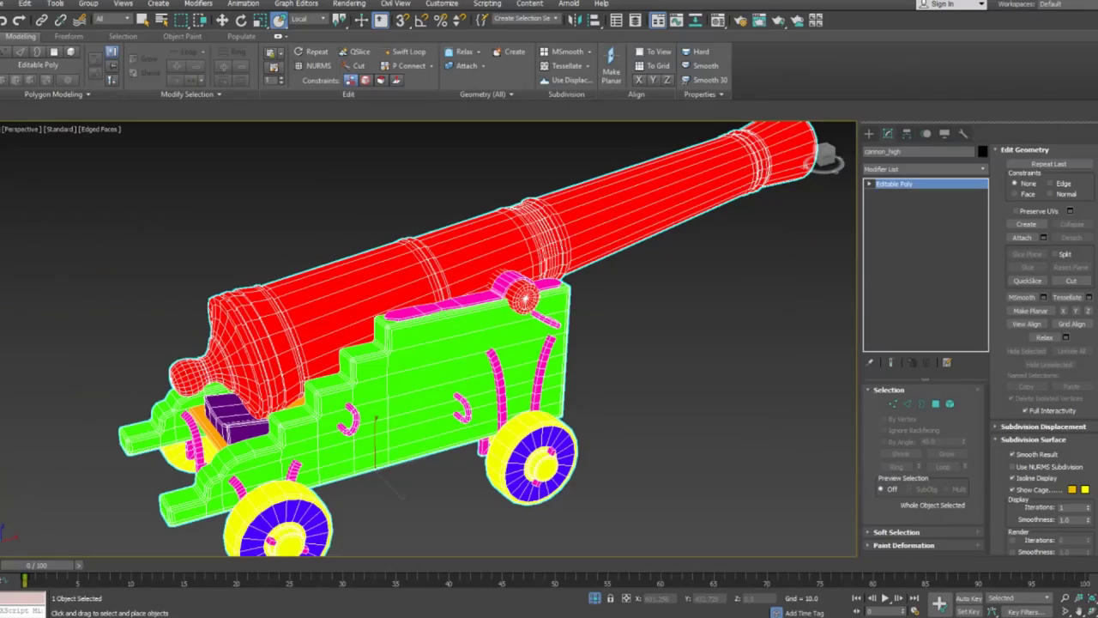
# Step: In 3ds Max, unhide all hidden polygons of the high-poly cannon and inspect its rope at element level
pyautogui.scroll(-4, 656, 318)
pyautogui.moveTo(657, 317)
pyautogui.keyDown('alt'); pyautogui.mouseDown(button='middle')
pyautogui.moveTo(719, 306)
pyautogui.moveTo(628, 319)
pyautogui.moveTo(535, 354)
pyautogui.mouseUp(button='middle'); pyautogui.keyUp('alt')
pyautogui.scroll(2, 534, 353)
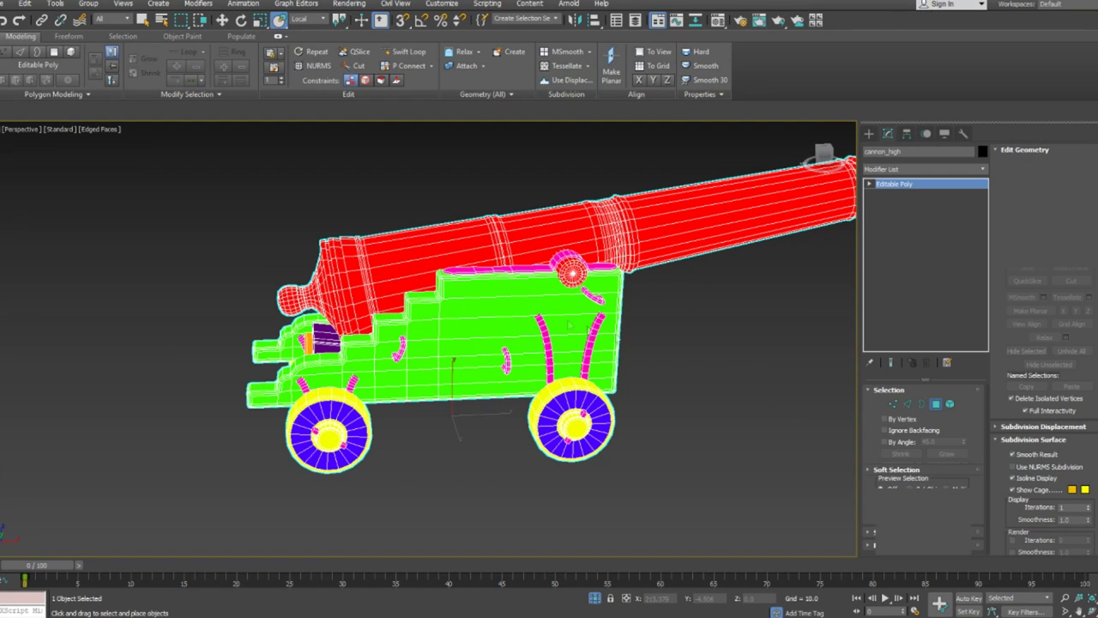
pyautogui.click(935, 403)
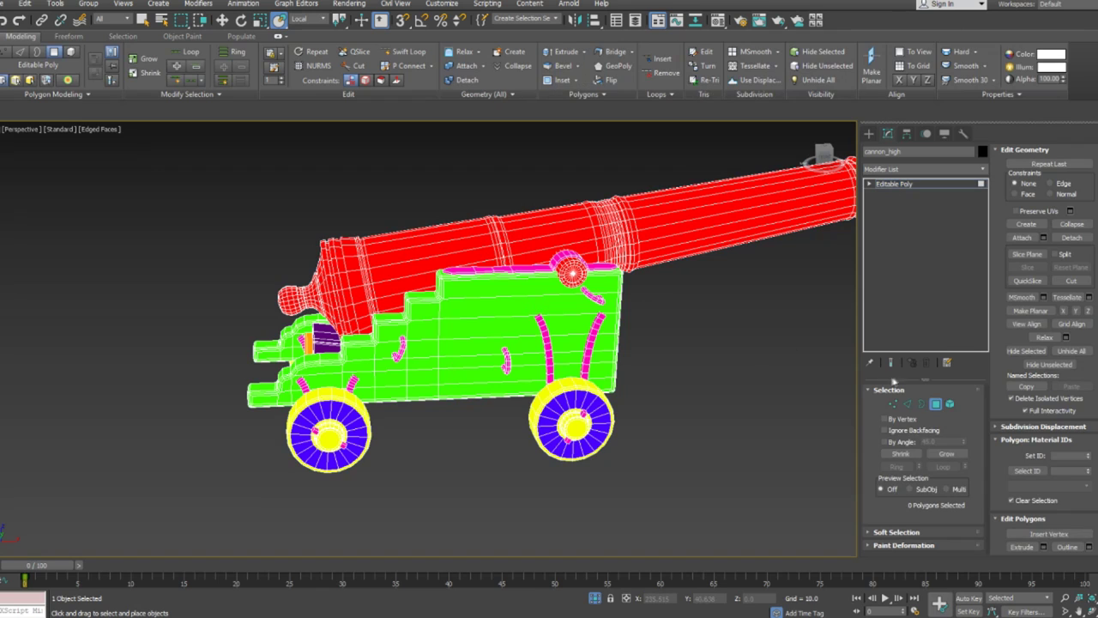
pyautogui.click(1083, 352)
pyautogui.press('5')
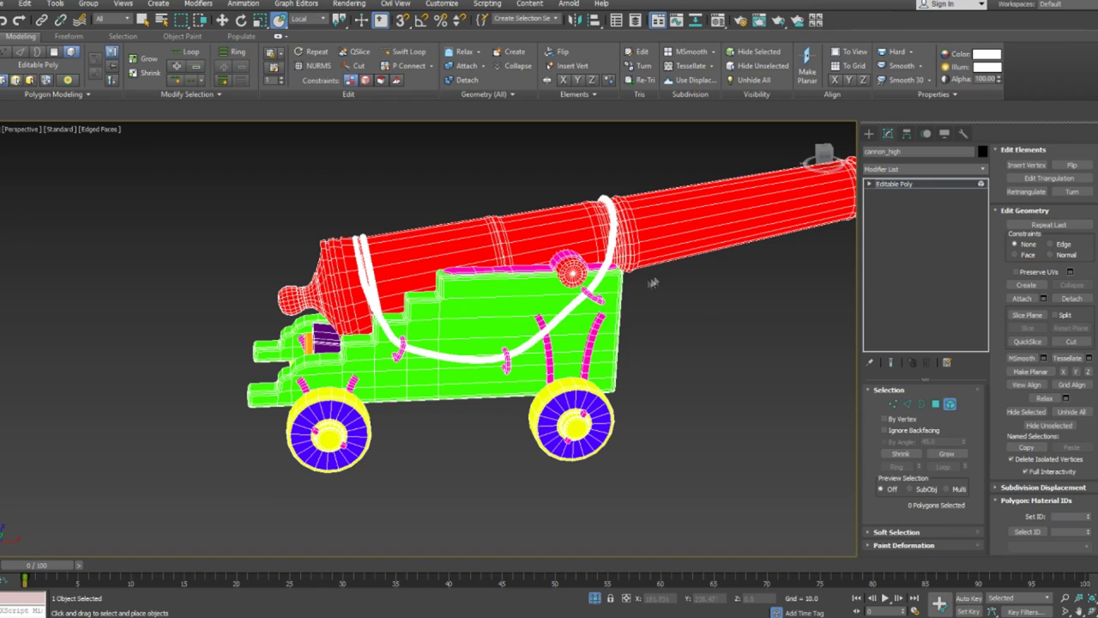
pyautogui.keyDown('alt'); pyautogui.moveTo(654, 284); pyautogui.dragTo(648, 294, button='middle'); pyautogui.keyUp('alt')
pyautogui.click(723, 326)
pyautogui.click(630, 283)
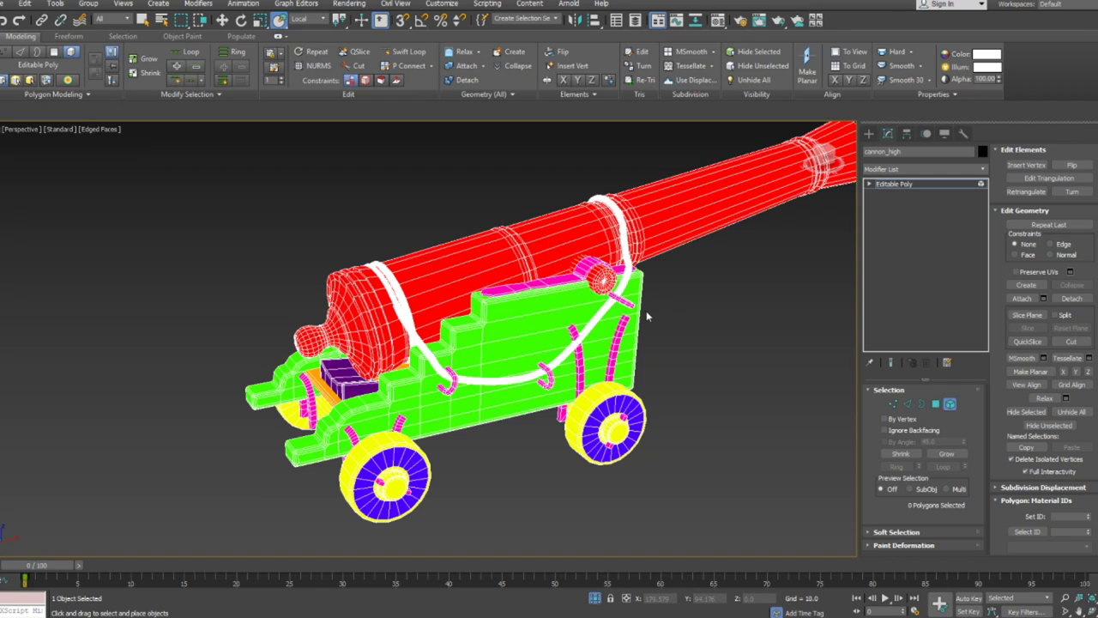
pyautogui.keyDown('alt'); pyautogui.moveTo(645, 311); pyautogui.dragTo(652, 330, button='middle'); pyautogui.keyUp('alt')
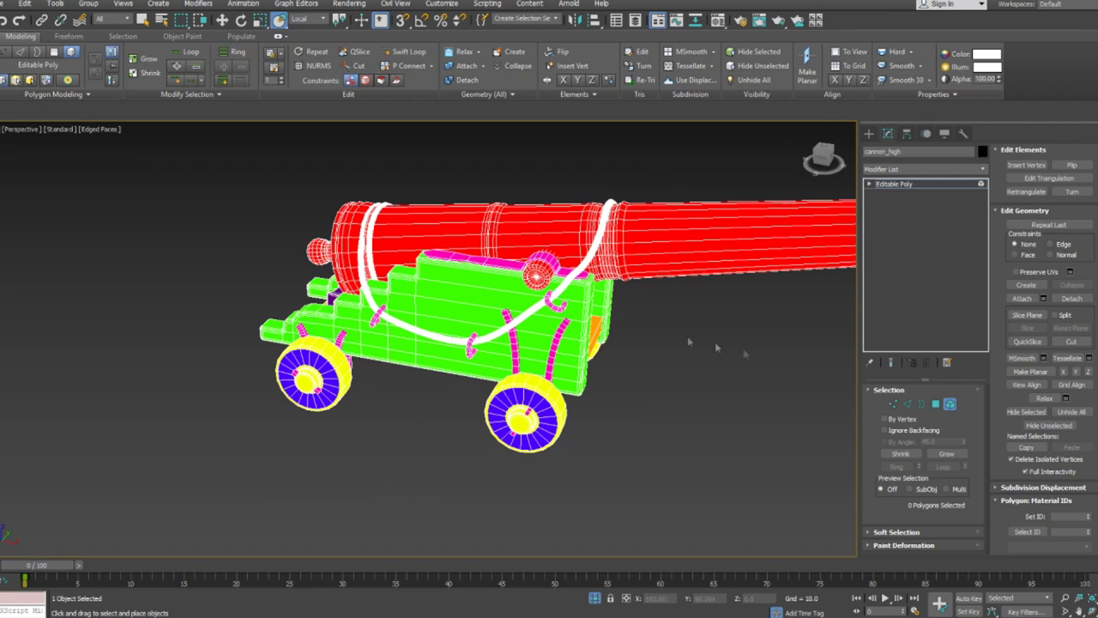
# Step: Apply an Unwrap UVW modifier to the high-poly cannon and convert it back to Editable Poly
pyautogui.click(954, 404)
pyautogui.click(924, 169)
pyautogui.press('t')
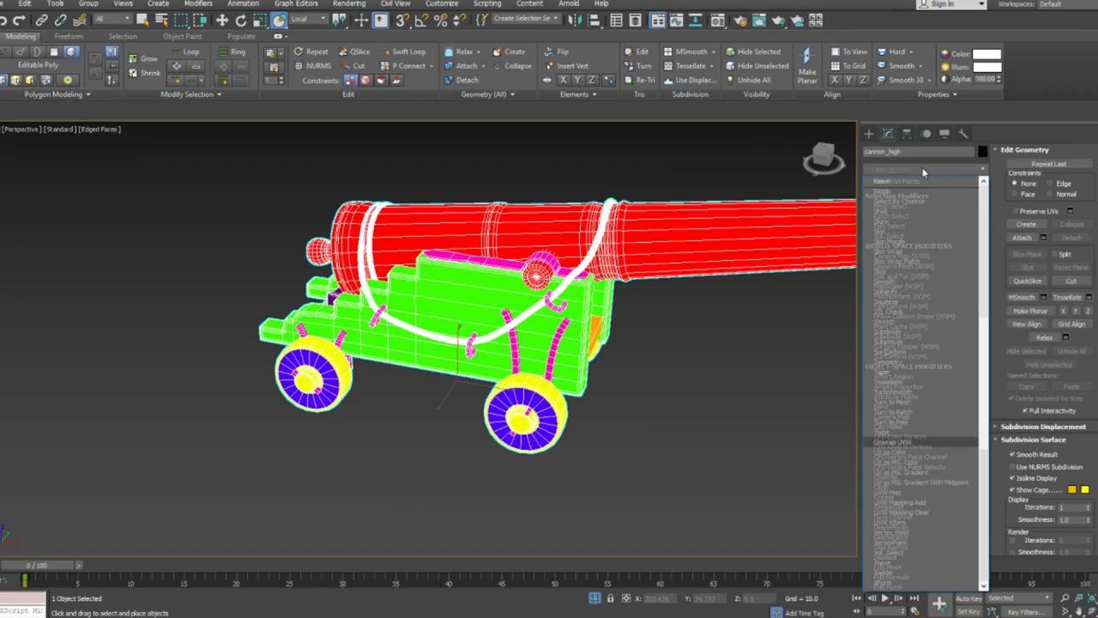
pyautogui.press('Return')
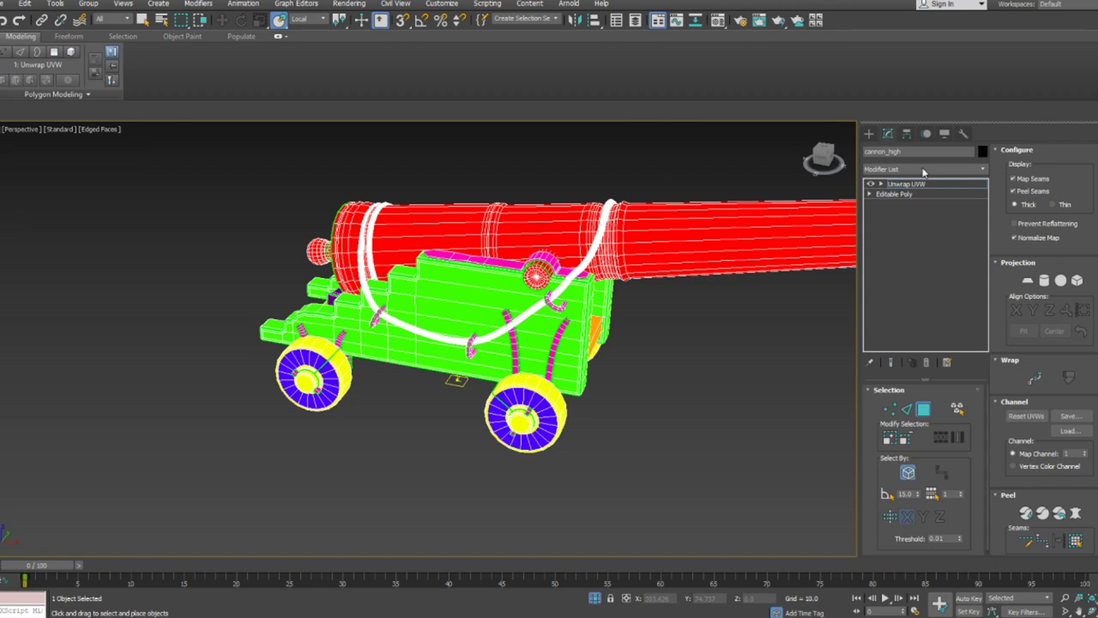
pyautogui.scroll(-4, 1028, 454)
pyautogui.click(1031, 498)
pyautogui.scroll(-2, 1021, 439)
pyautogui.scroll(5, 566, 296)
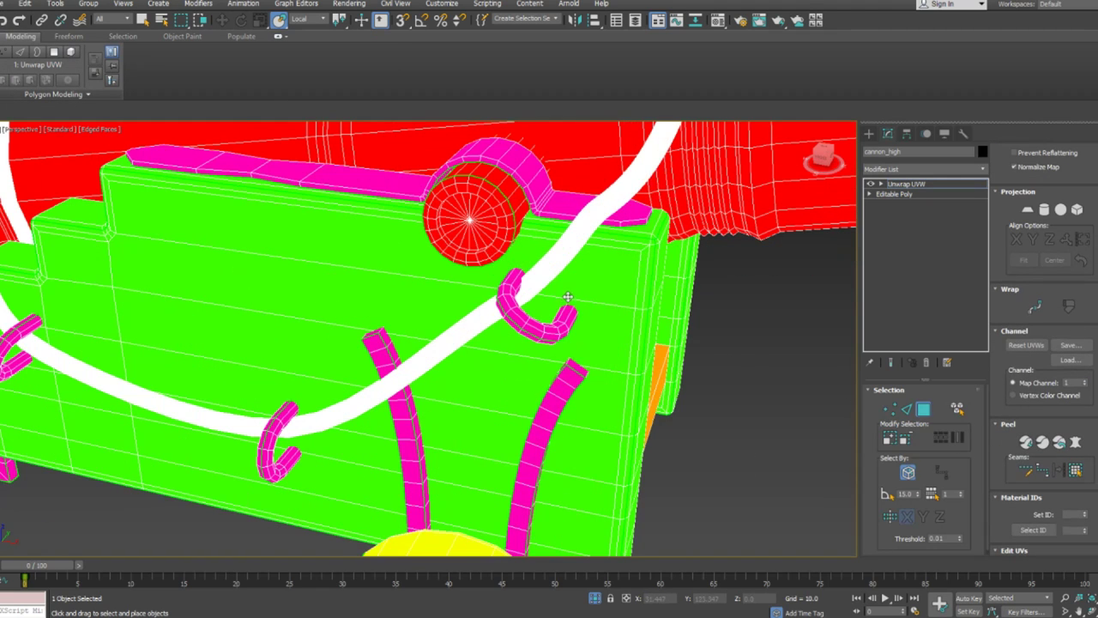
pyautogui.rightClick(566, 292)
pyautogui.click(691, 421)
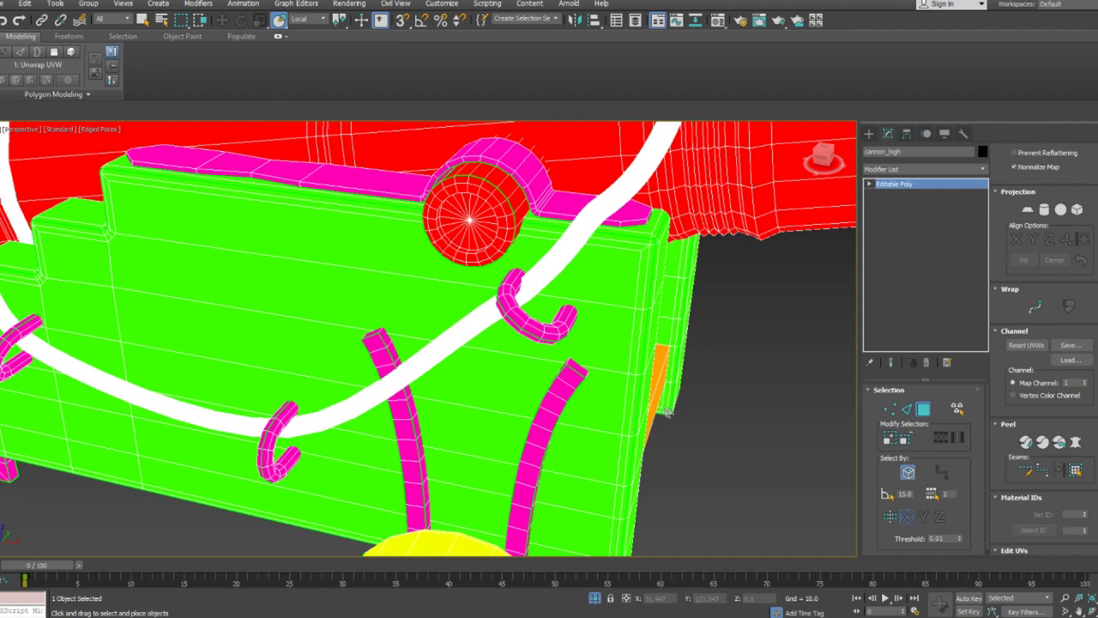
# Step: Turn off Vertex Channel Display in the high-poly cannon's object properties
pyautogui.keyDown('alt'); pyautogui.moveTo(646, 370); pyautogui.dragTo(729, 322, button='middle'); pyautogui.keyUp('alt')
pyautogui.rightClick(657, 279)
pyautogui.click(696, 354)
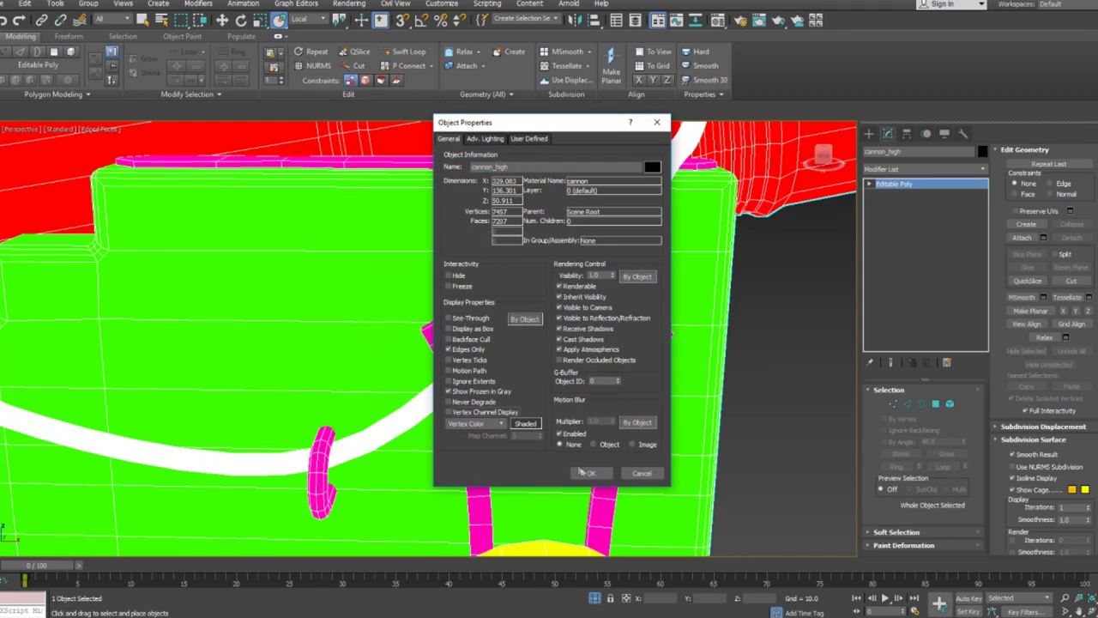
pyautogui.click(583, 472)
# Step: Apply Unwrap UVW to the high-poly cannon, selecting the polygons with material ID 1 and opening the UV editor
pyautogui.click(882, 169)
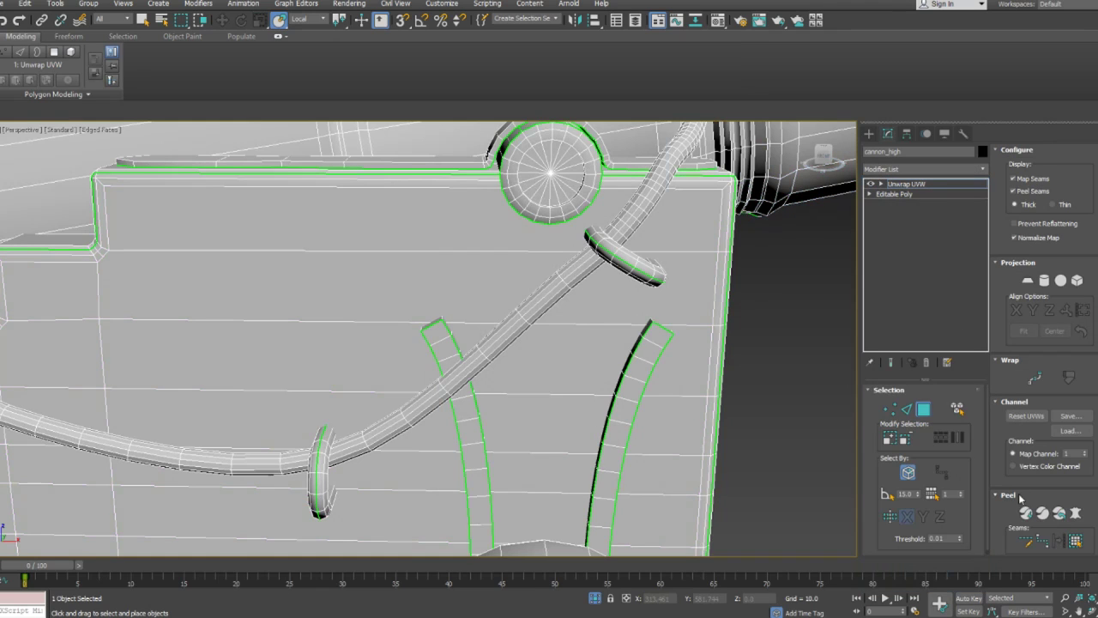
pyautogui.scroll(-3, 1033, 466)
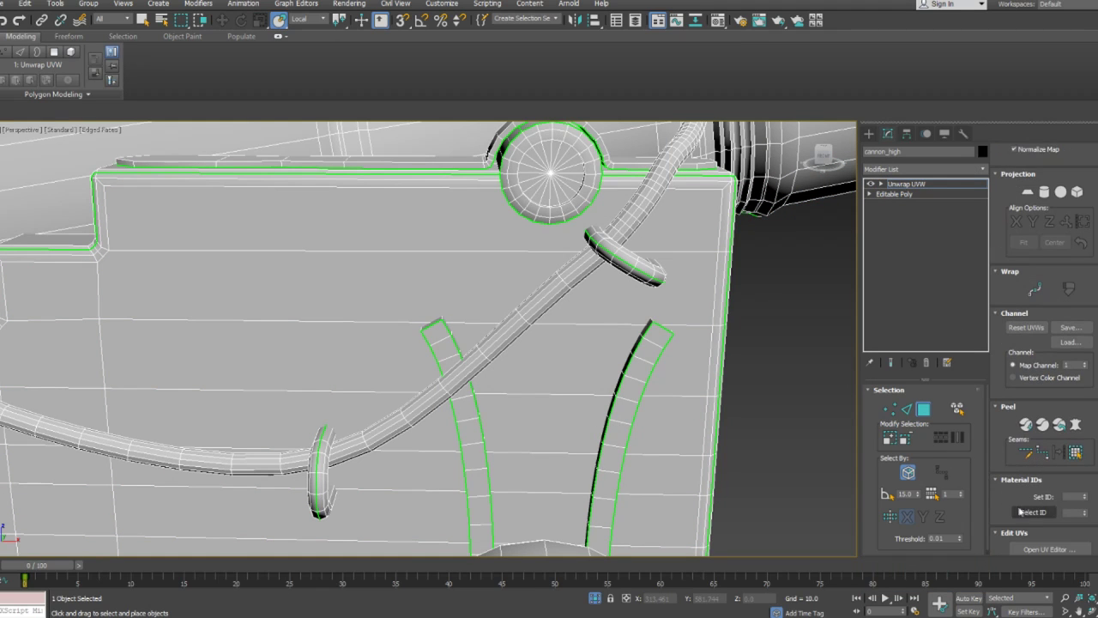
pyautogui.press('1')
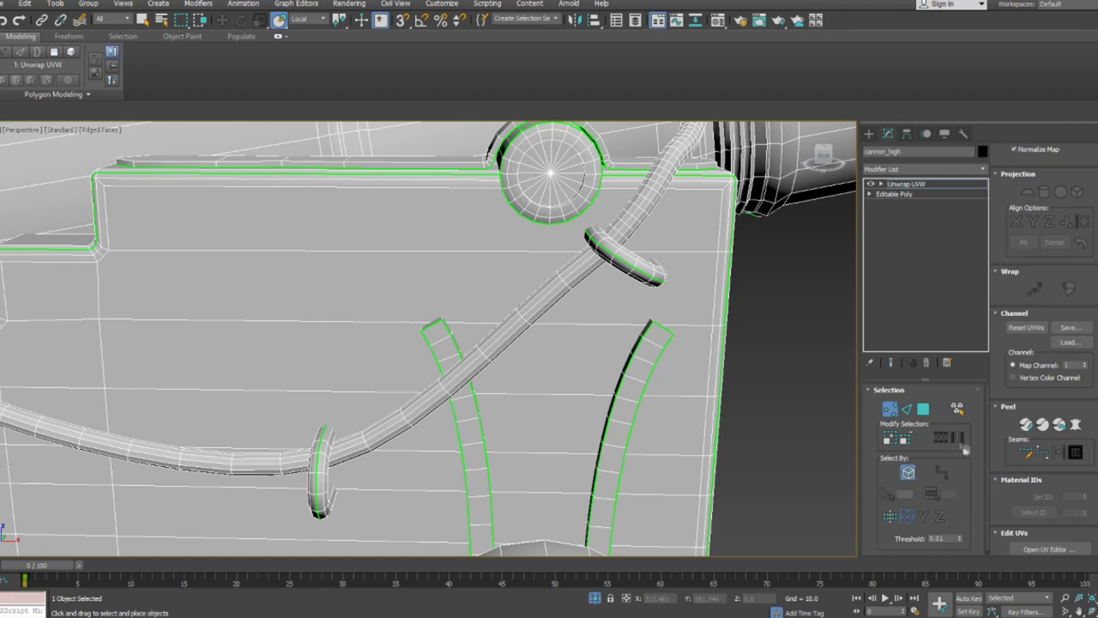
pyautogui.press('3')
pyautogui.click(1035, 512)
pyautogui.scroll(-5, 697, 354)
pyautogui.click(1049, 549)
pyautogui.scroll(4, 183, 228)
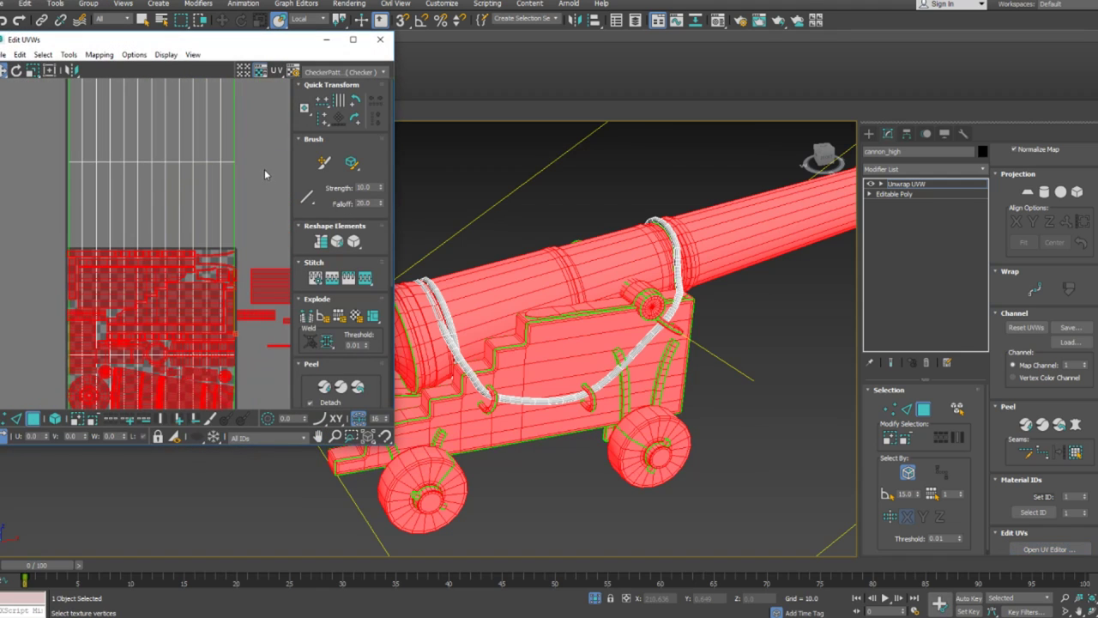
# Step: Limit the UV editor display to the selected polygons and convert the high-poly cannon to Editable Poly
pyautogui.moveTo(15, 187); pyautogui.dragTo(16, 187)
pyautogui.hotkey('ctrl', 'z')
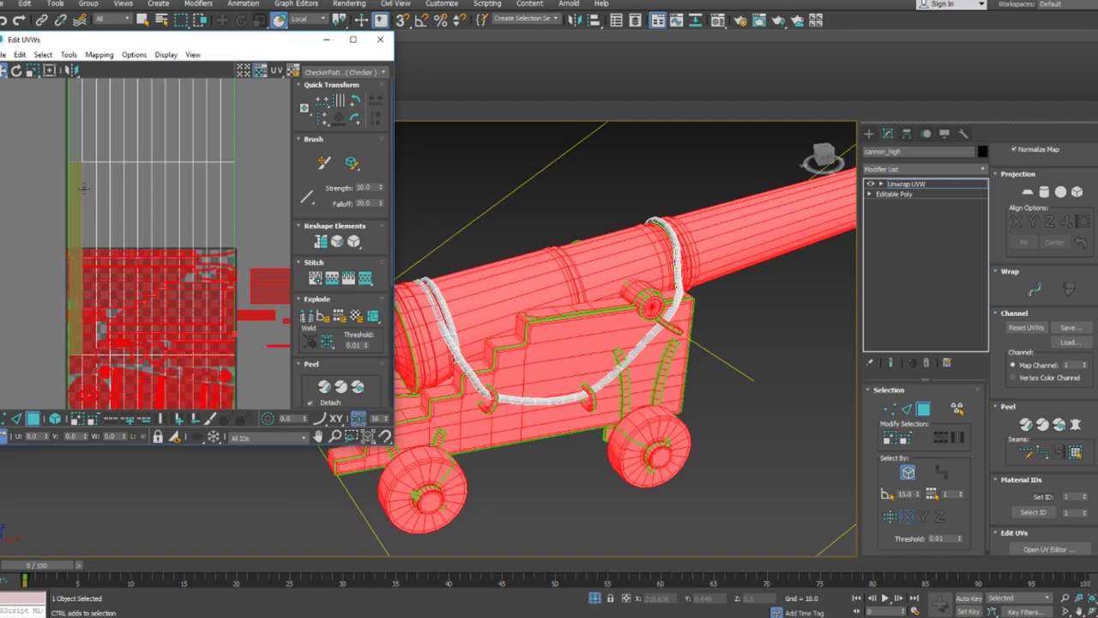
pyautogui.moveTo(247, 248); pyautogui.dragTo(206, 236, button='middle')
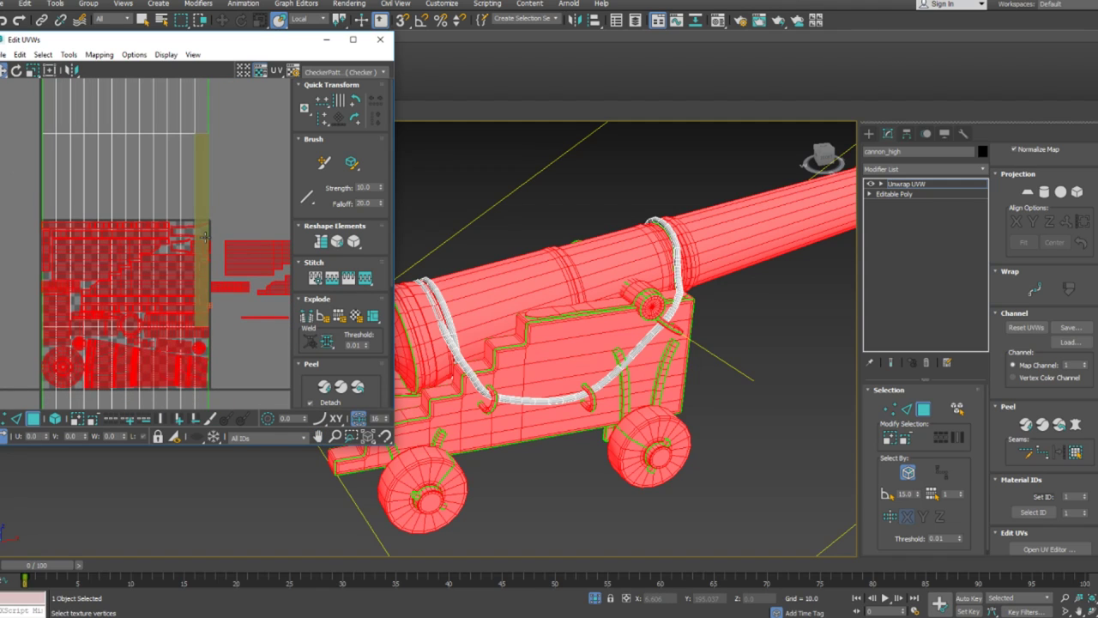
pyautogui.click(175, 437)
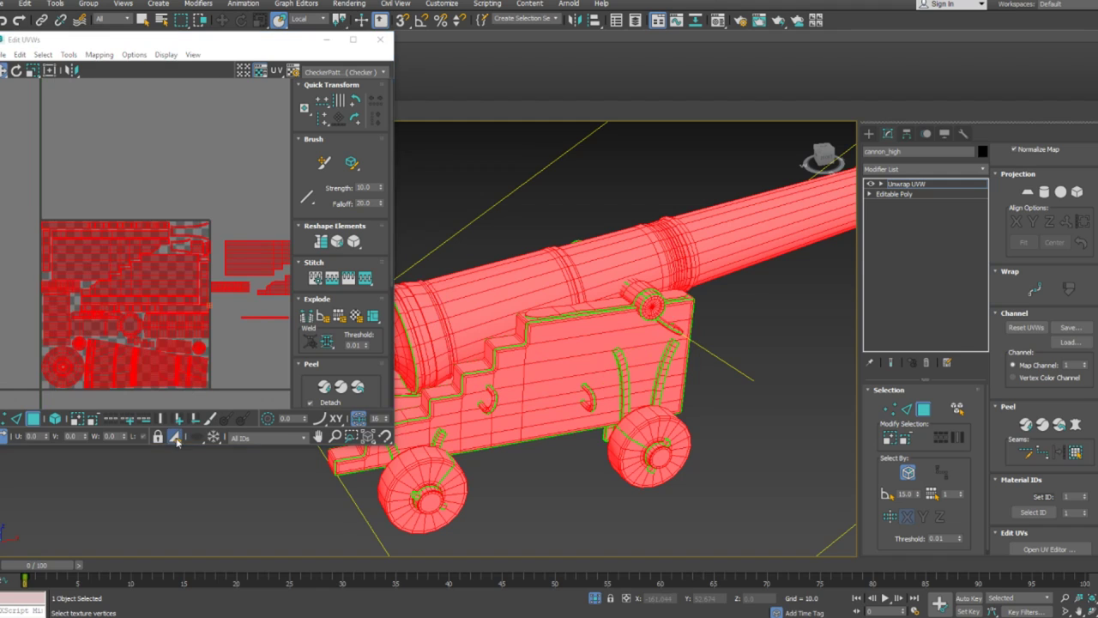
pyautogui.rightClick(476, 333)
pyautogui.moveTo(568, 459)
pyautogui.click(608, 468)
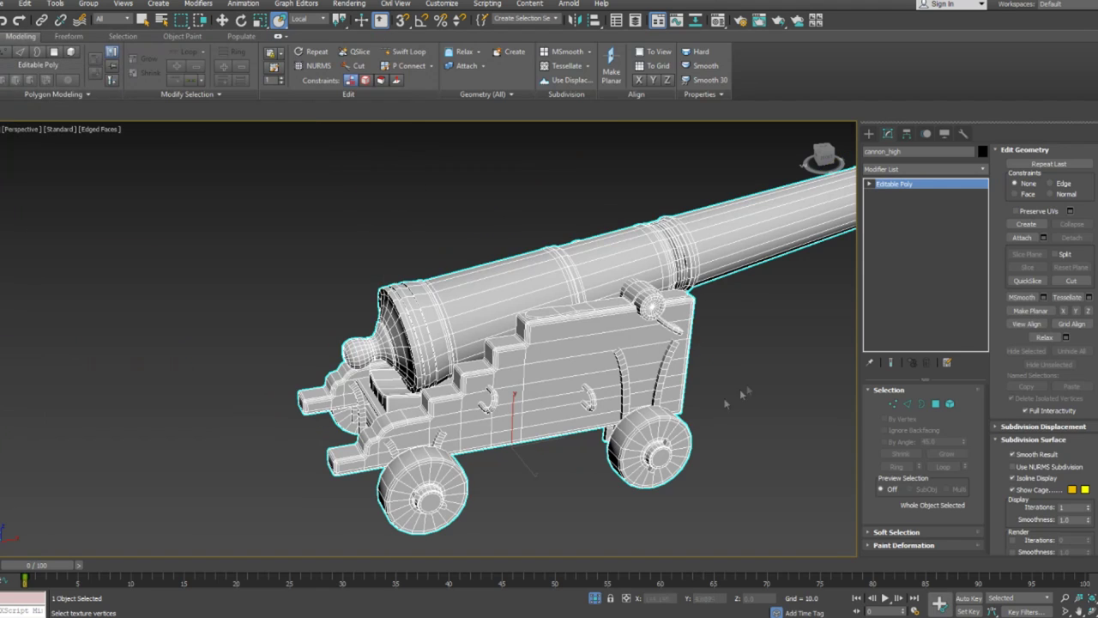
# Step: Convert the cannon to Editable Poly again with its visible polygons selected, and unhide the hidden rope polygons
pyautogui.click(937, 404)
pyautogui.hotkey('ctrl', 'a')
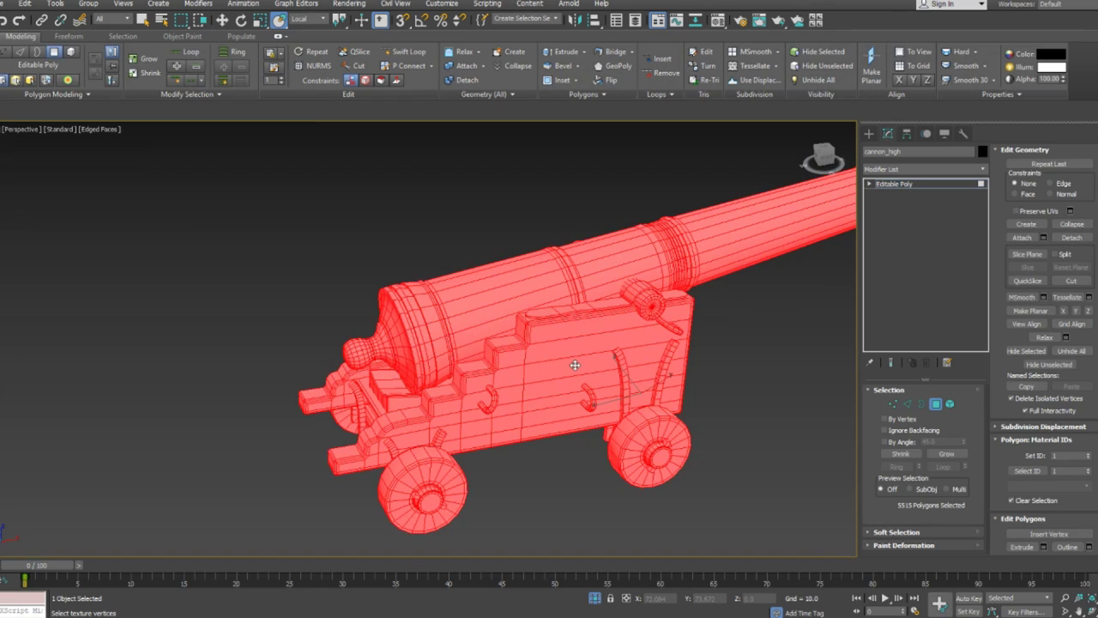
pyautogui.press('4')
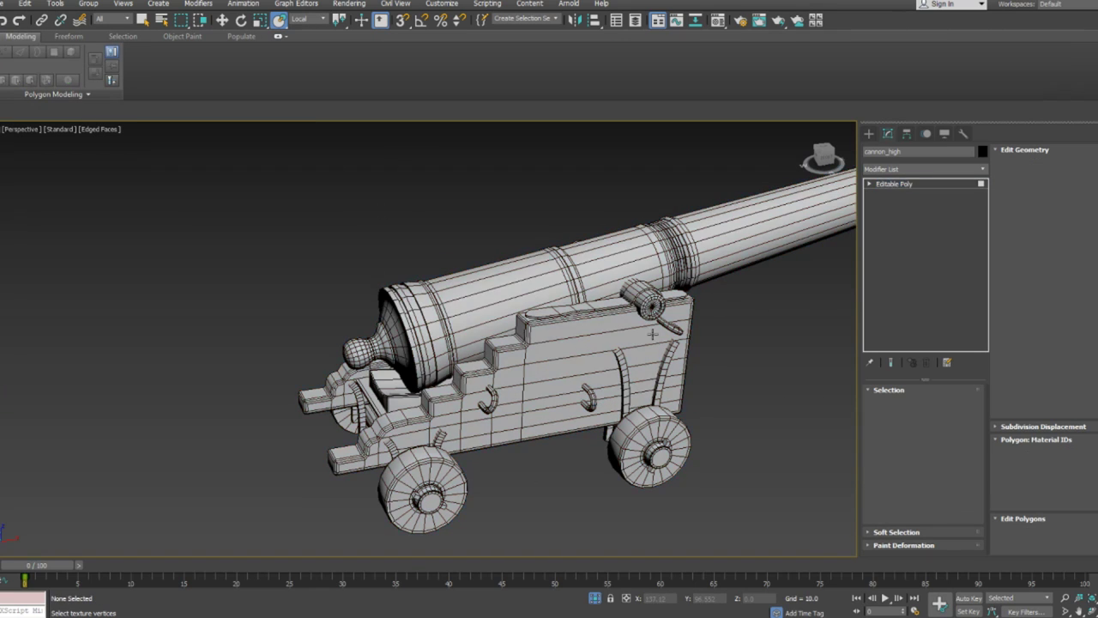
pyautogui.press('4')
pyautogui.rightClick(665, 337)
pyautogui.moveTo(729, 449)
pyautogui.click(816, 470)
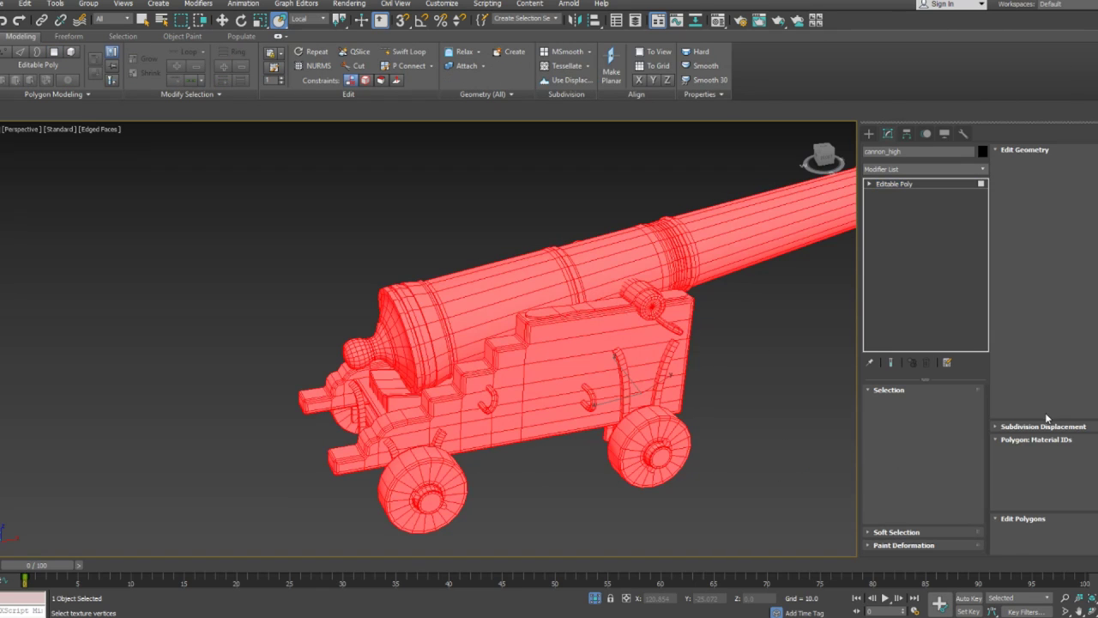
pyautogui.click(1086, 352)
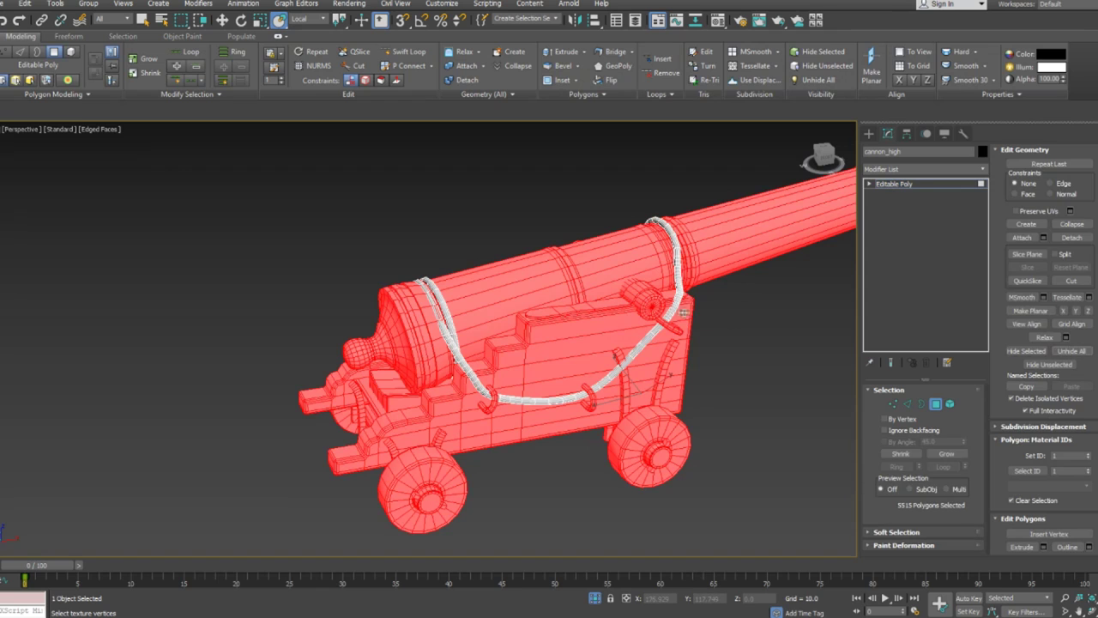
# Step: Invert the element selection to the rope and delete it from the high-poly cannon
pyautogui.press('5')
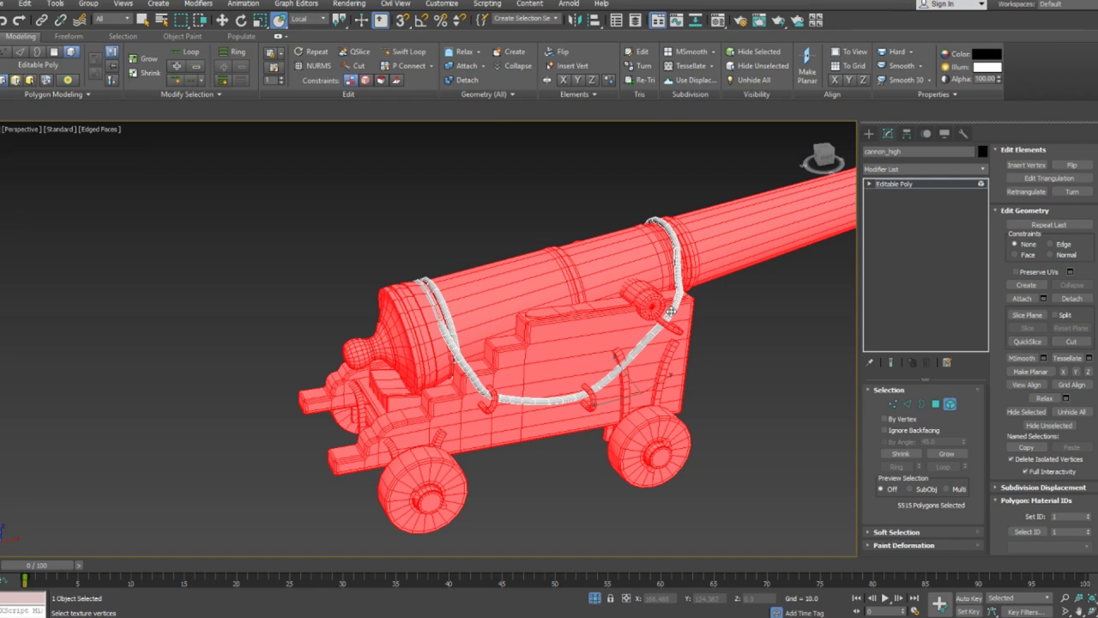
pyautogui.click(950, 405)
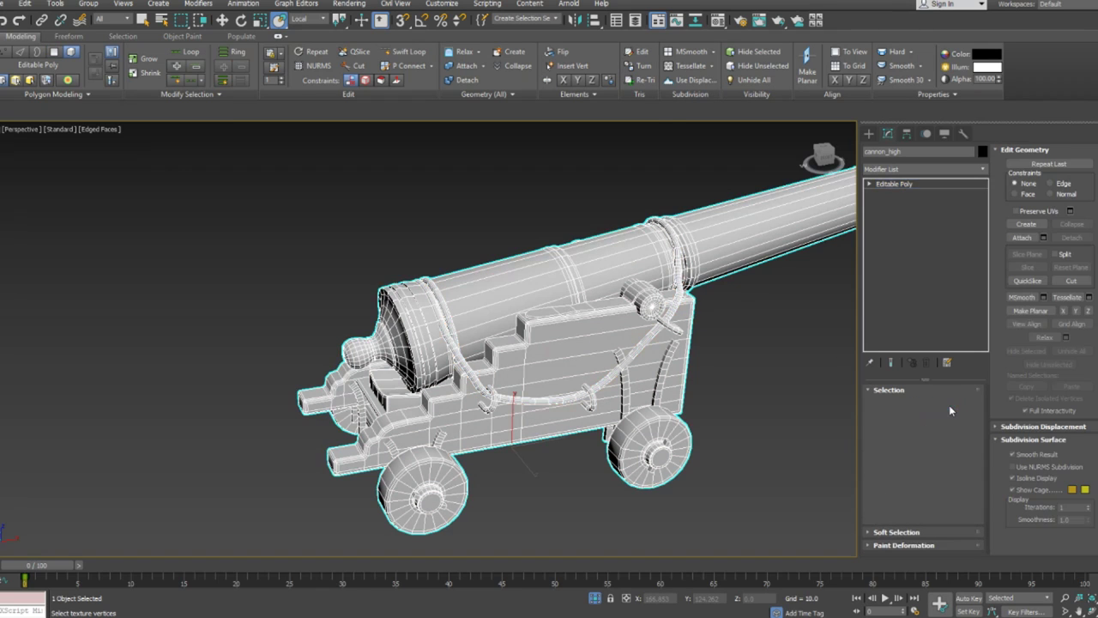
pyautogui.click(951, 406)
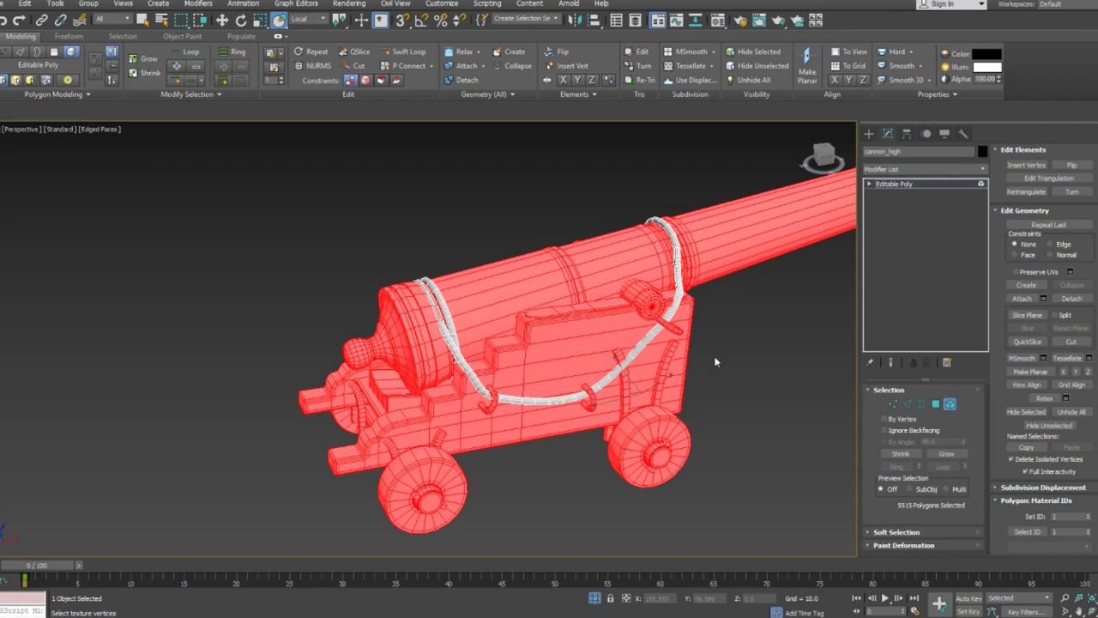
pyautogui.hotkey('ctrl', 'o')
pyautogui.click(610, 326)
pyautogui.hotkey('ctrl', 'i')
pyautogui.press('Delete')
pyautogui.click(949, 403)
# Step: Export the high-poly cannon as an FBX, replacing the existing cannon_high.FBX file
pyautogui.click(7, 3)
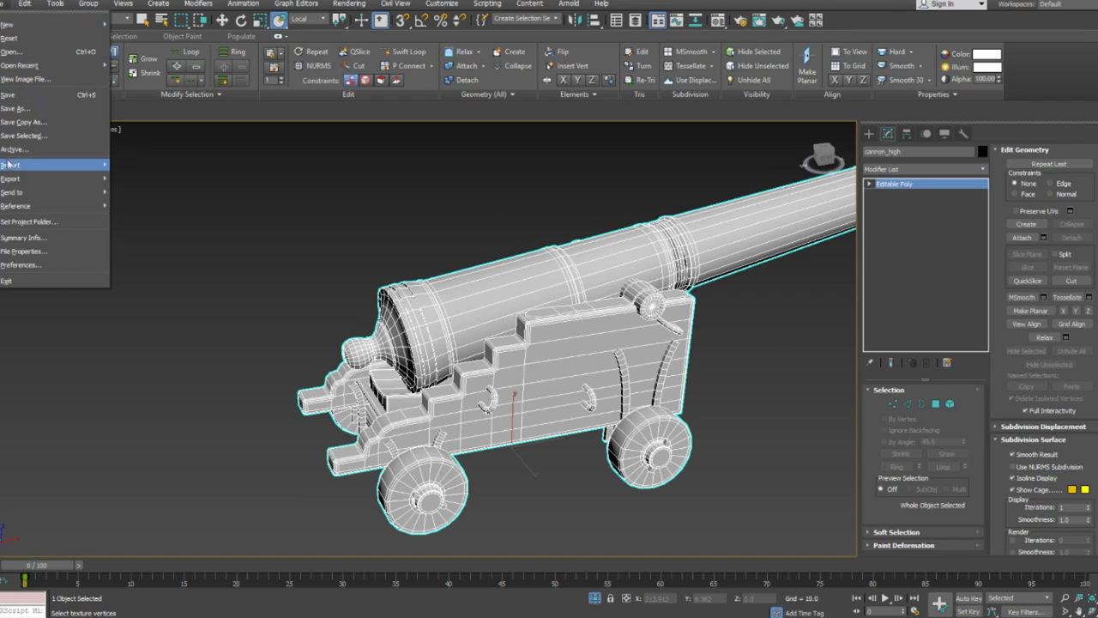
pyautogui.click(163, 201)
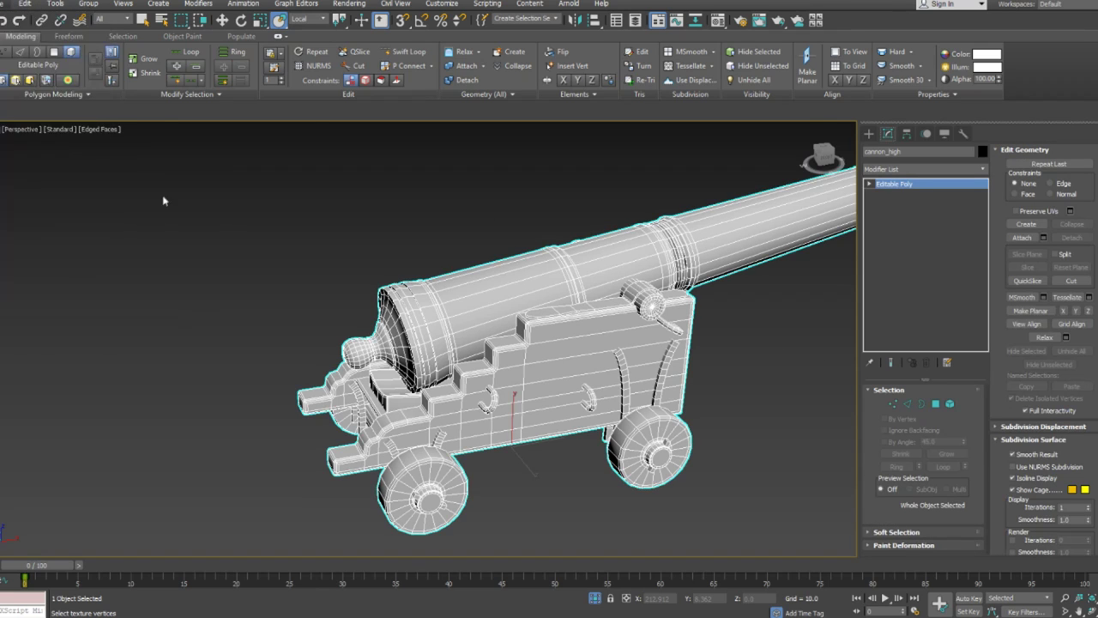
pyautogui.doubleClick(99, 77)
pyautogui.click(588, 351)
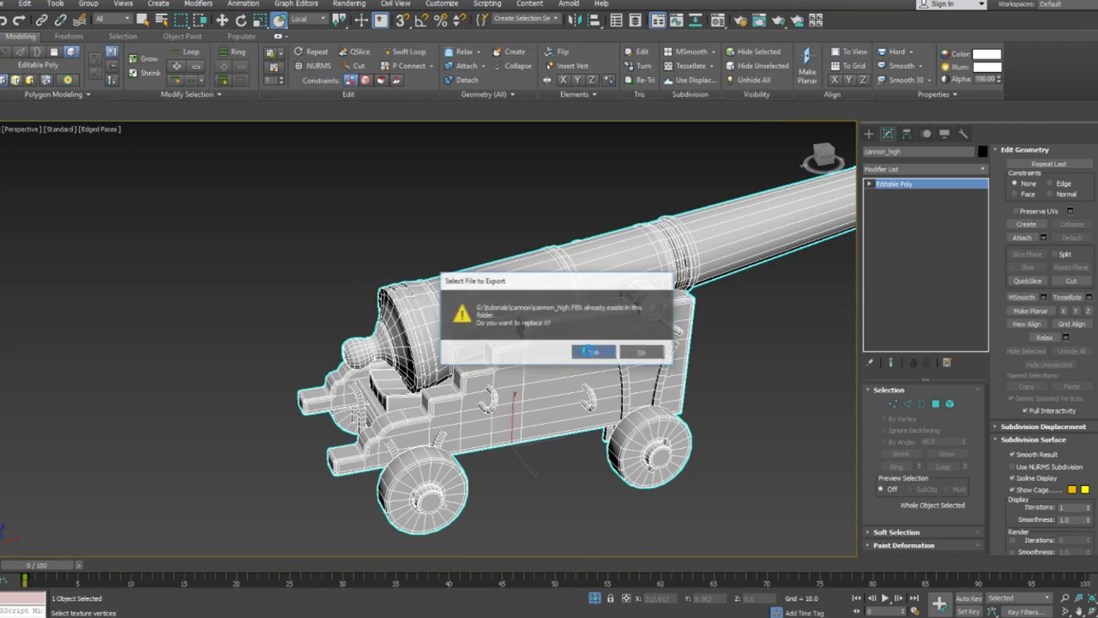
pyautogui.click(635, 465)
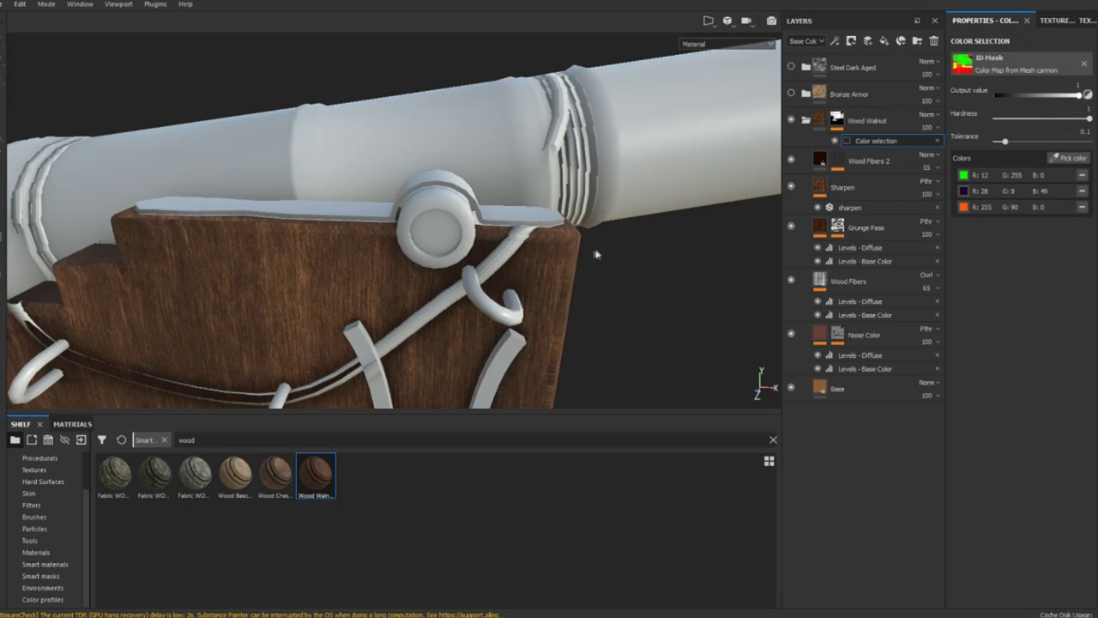
pyautogui.keyDown('alt'); pyautogui.moveTo(533, 254); pyautogui.dragTo(517, 255); pyautogui.keyUp('alt')
pyautogui.keyDown('alt'); pyautogui.moveTo(517, 255); pyautogui.dragTo(415, 268, button='right'); pyautogui.keyUp('alt')
pyautogui.keyDown('alt'); pyautogui.moveTo(415, 268); pyautogui.dragTo(478, 260); pyautogui.keyUp('alt')
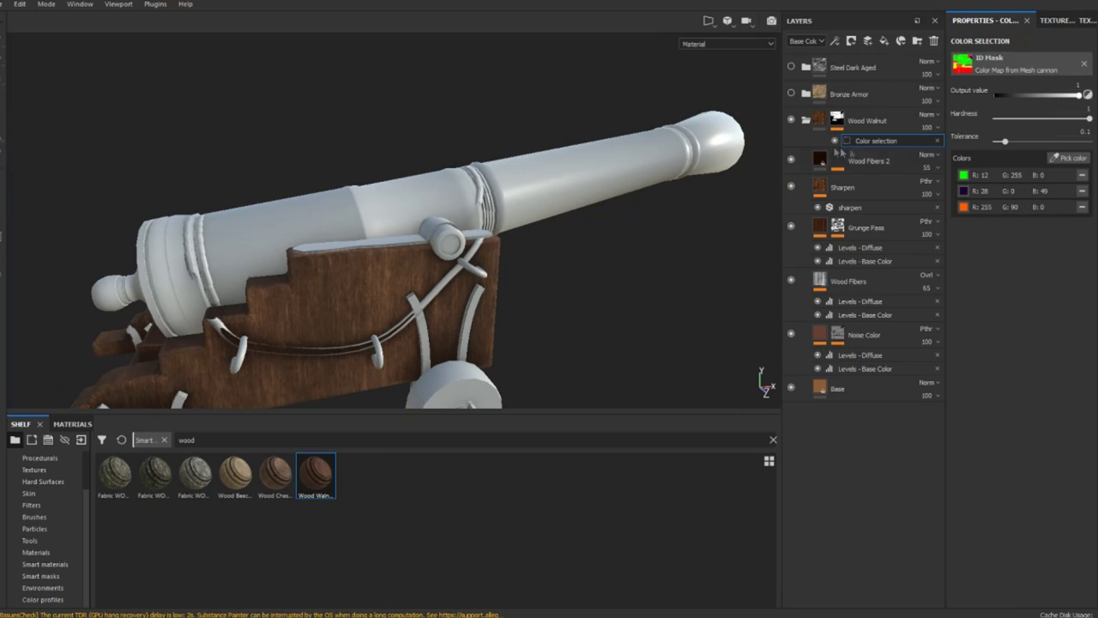
pyautogui.click(1059, 161)
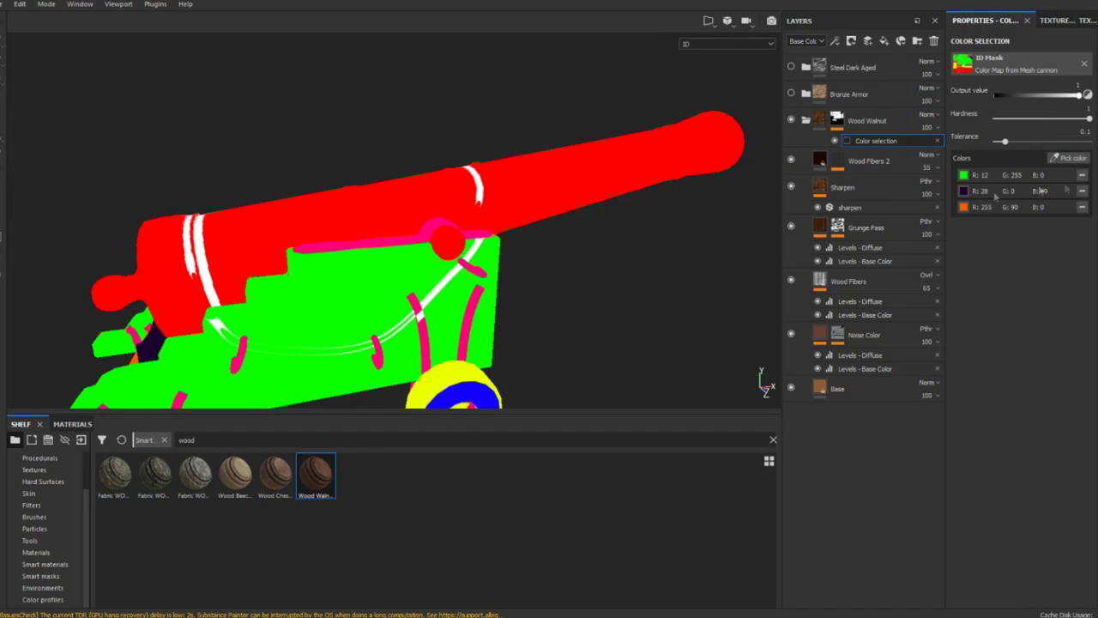
pyautogui.click(4, 4)
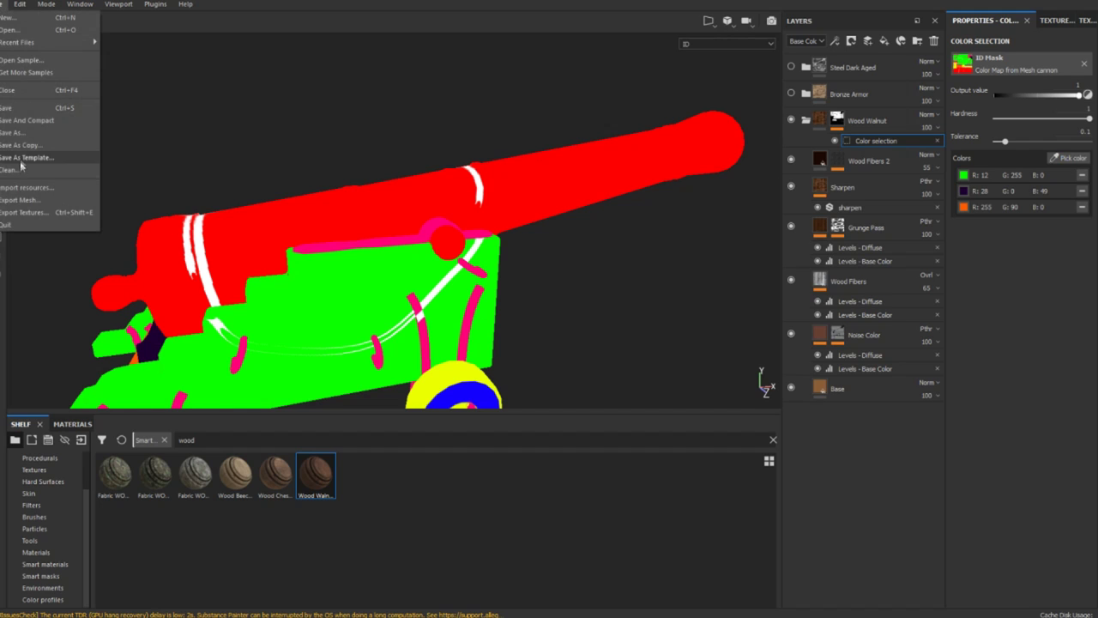
pyautogui.click(34, 192)
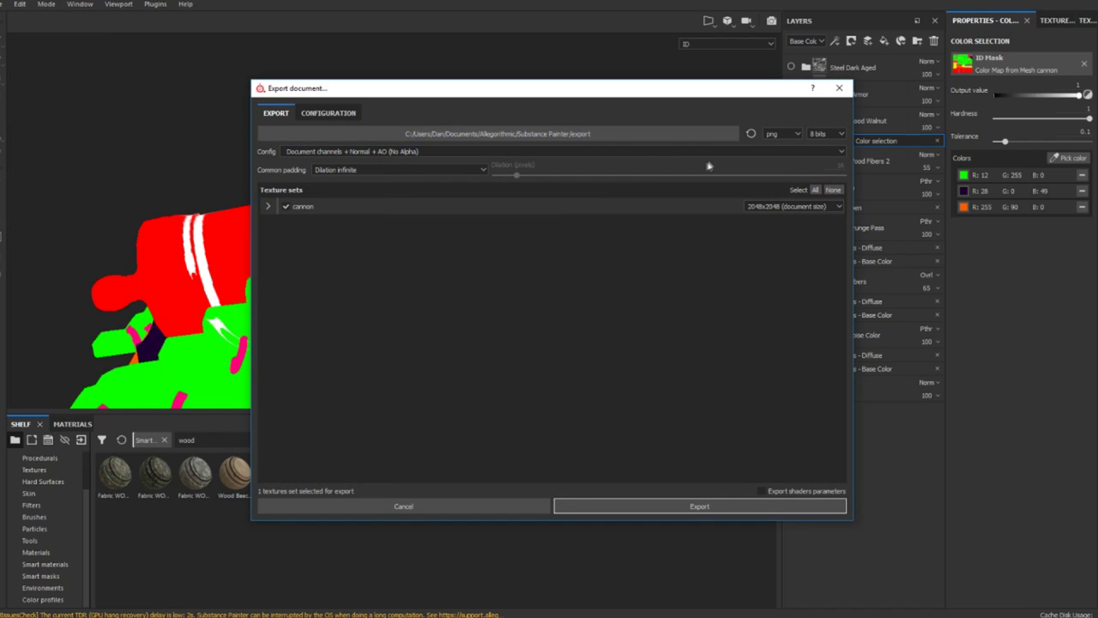
pyautogui.click(839, 88)
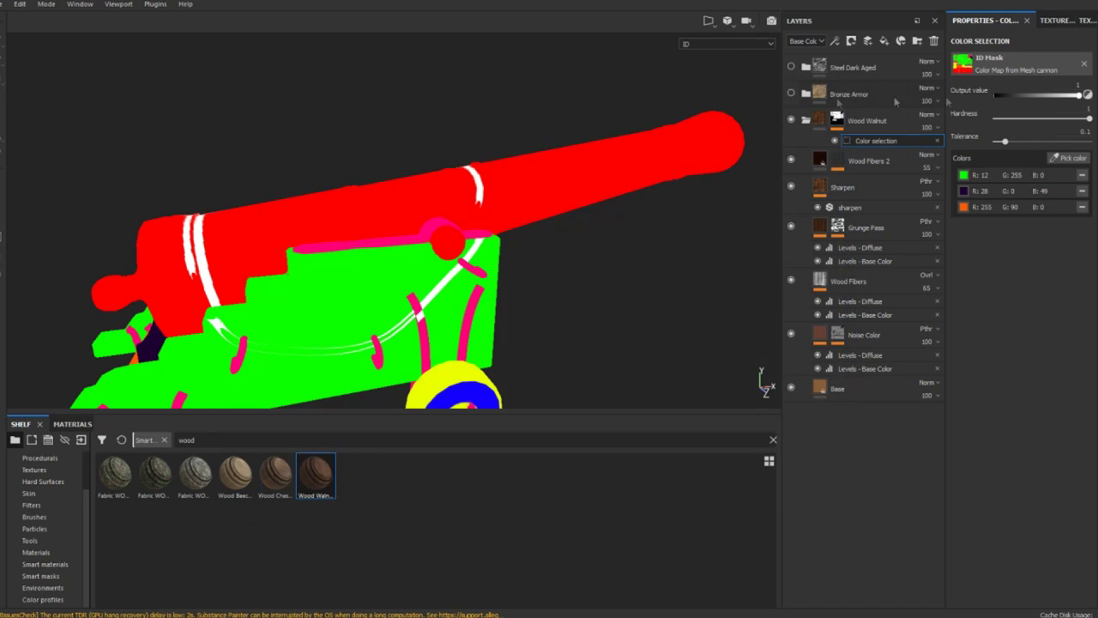
# Step: Rebake all cannon mesh maps at 2048 from the updated cannon_high mesh and return to the material view
pyautogui.click(1073, 21)
pyautogui.click(1059, 227)
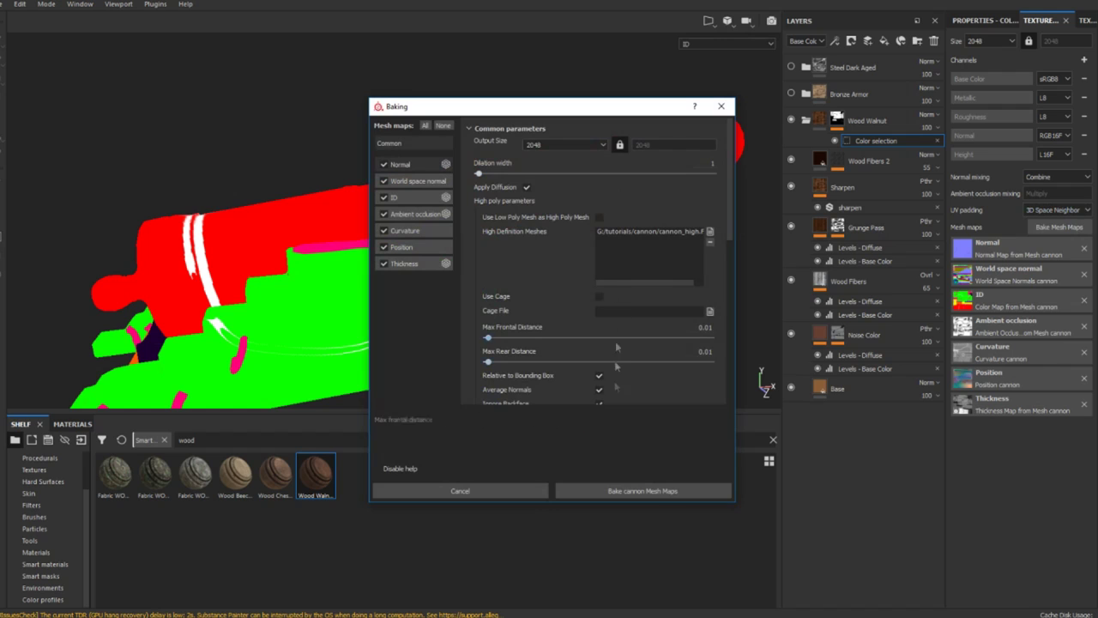
pyautogui.click(624, 490)
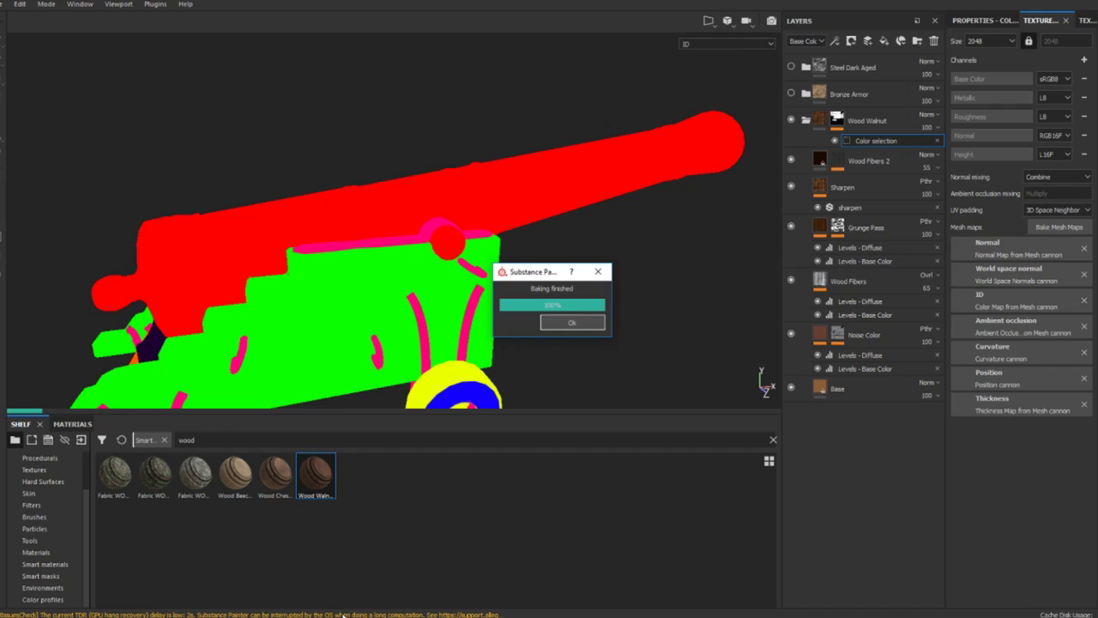
pyautogui.click(573, 319)
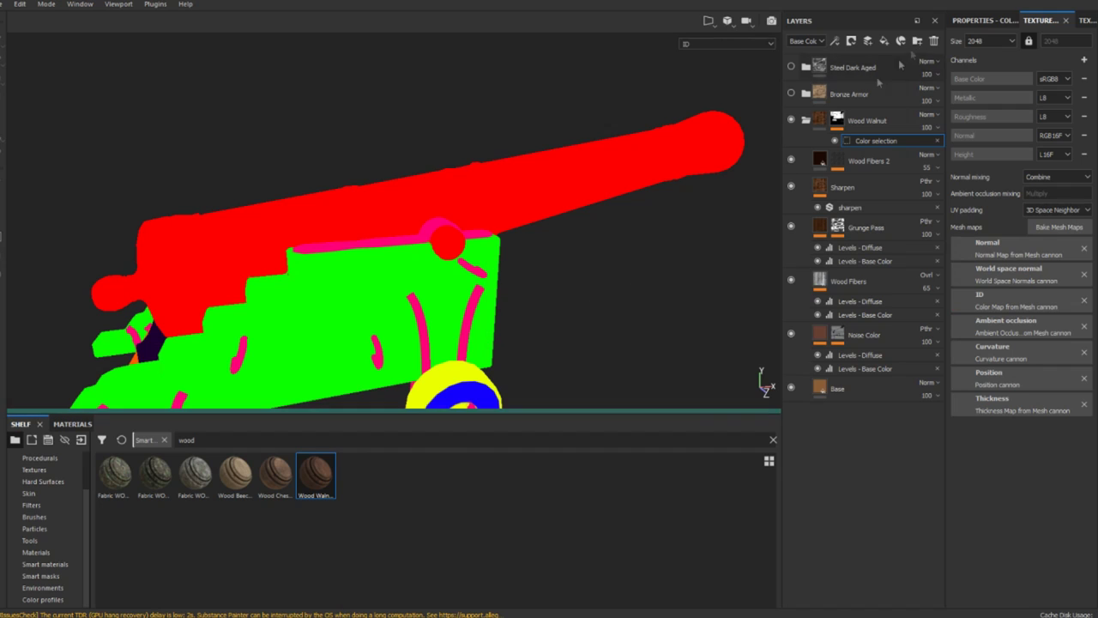
pyautogui.click(1085, 22)
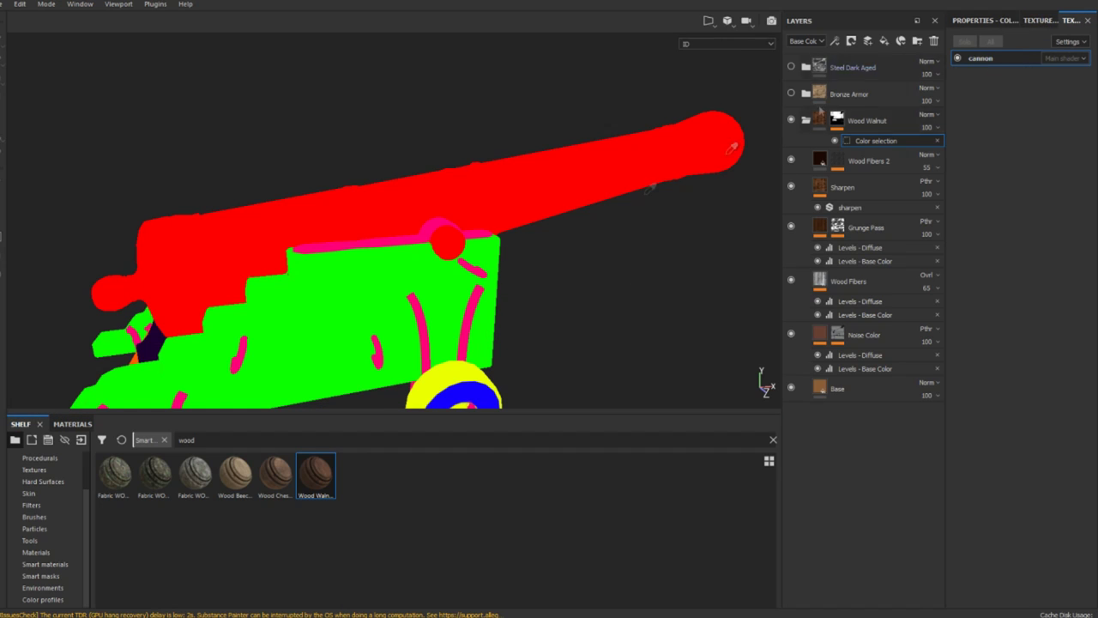
pyautogui.scroll(-4, 388, 311)
pyautogui.scroll(3, 369, 316)
pyautogui.press('m')
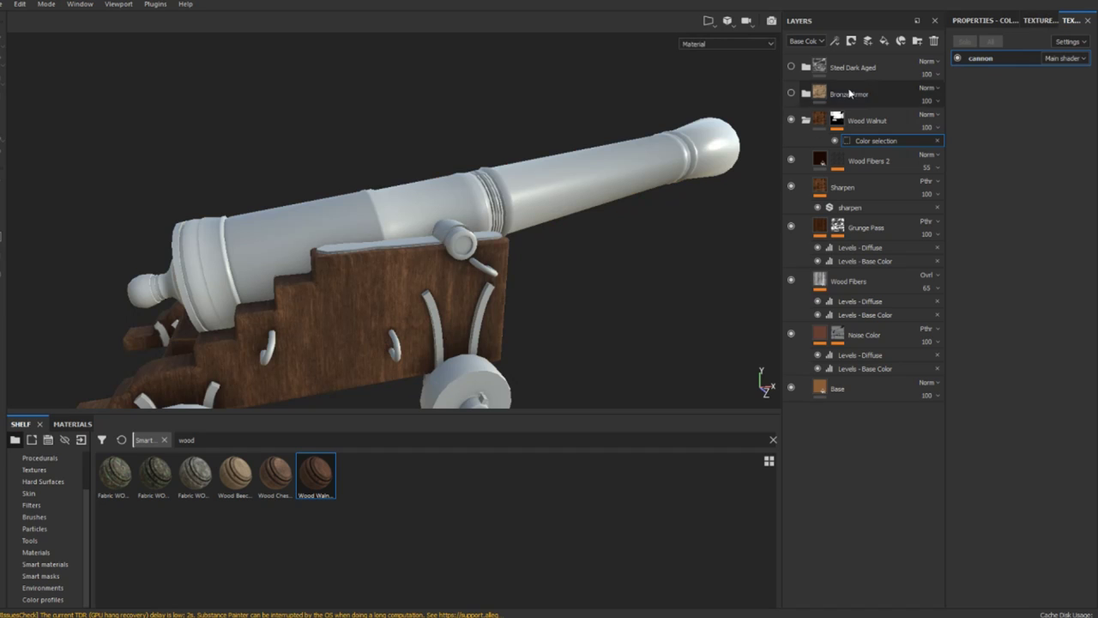
# Step: Add the yellow ID color of the wheel rims and axles to the Wood Walnut mask
pyautogui.keyDown('alt'); pyautogui.moveTo(455, 288); pyautogui.dragTo(557, 249); pyautogui.keyUp('alt')
pyautogui.click(965, 19)
pyautogui.click(1062, 161)
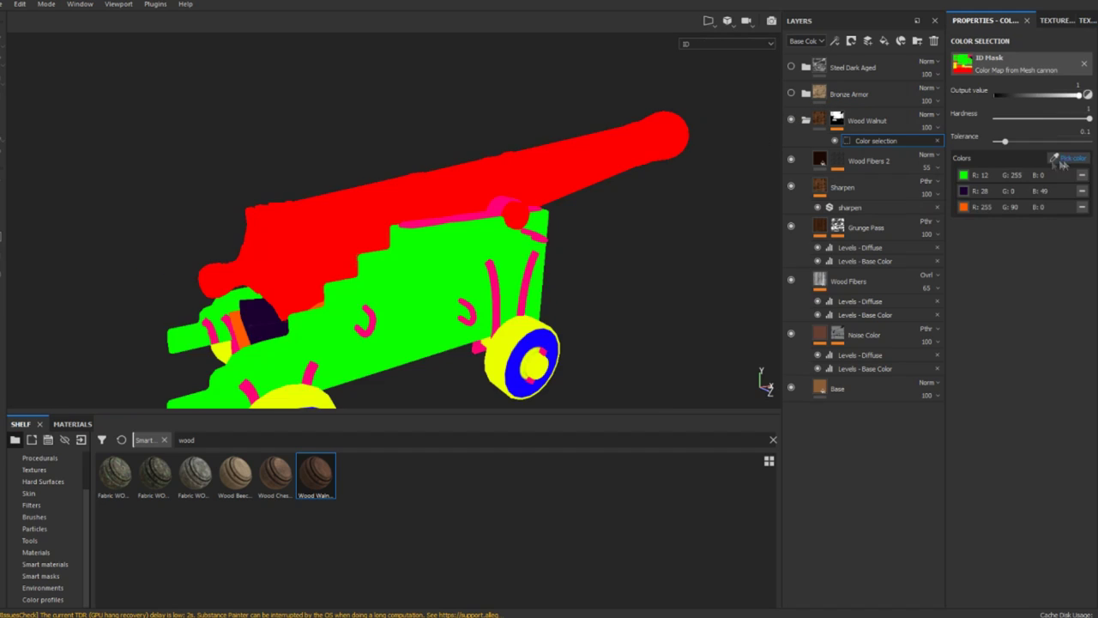
pyautogui.click(312, 303)
pyautogui.keyDown('alt'); pyautogui.moveTo(315, 299); pyautogui.dragTo(730, 204); pyautogui.keyUp('alt')
pyautogui.click(1054, 160)
pyautogui.click(439, 291)
pyautogui.keyDown('alt'); pyautogui.moveTo(441, 289); pyautogui.dragTo(525, 258); pyautogui.keyUp('alt')
pyautogui.keyDown('alt'); pyautogui.moveTo(540, 327); pyautogui.dragTo(485, 315, button='right'); pyautogui.keyUp('alt')
pyautogui.click(1062, 158)
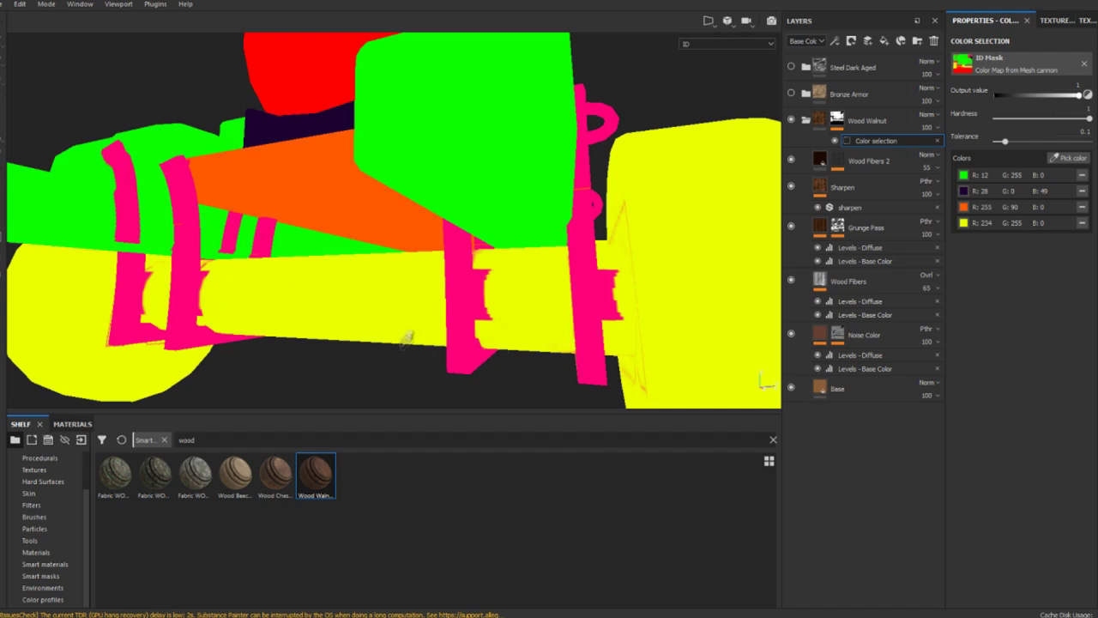
pyautogui.click(366, 349)
pyautogui.keyDown('alt'); pyautogui.moveTo(367, 350); pyautogui.dragTo(468, 235); pyautogui.keyUp('alt')
# Step: Add the blue ID color of the wheel faces to the Wood Walnut mask
pyautogui.click(1068, 158)
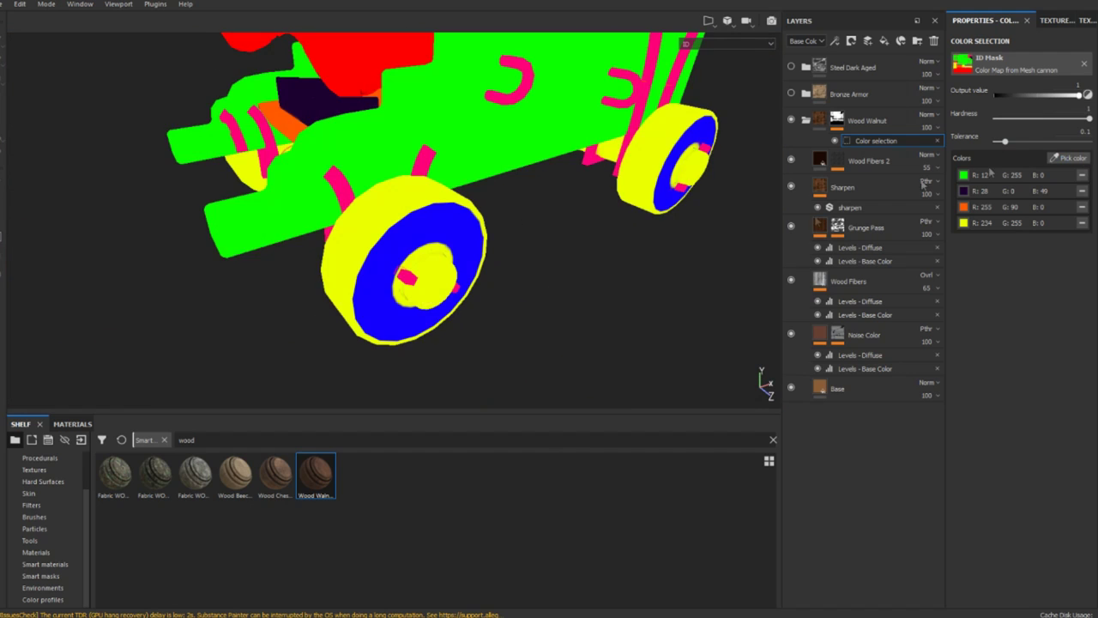
pyautogui.click(408, 245)
pyautogui.keyDown('alt'); pyautogui.moveTo(529, 332); pyautogui.dragTo(493, 243); pyautogui.keyUp('alt')
pyautogui.scroll(4, 430, 253)
pyautogui.scroll(3, 431, 252)
pyautogui.scroll(-4, 448, 254)
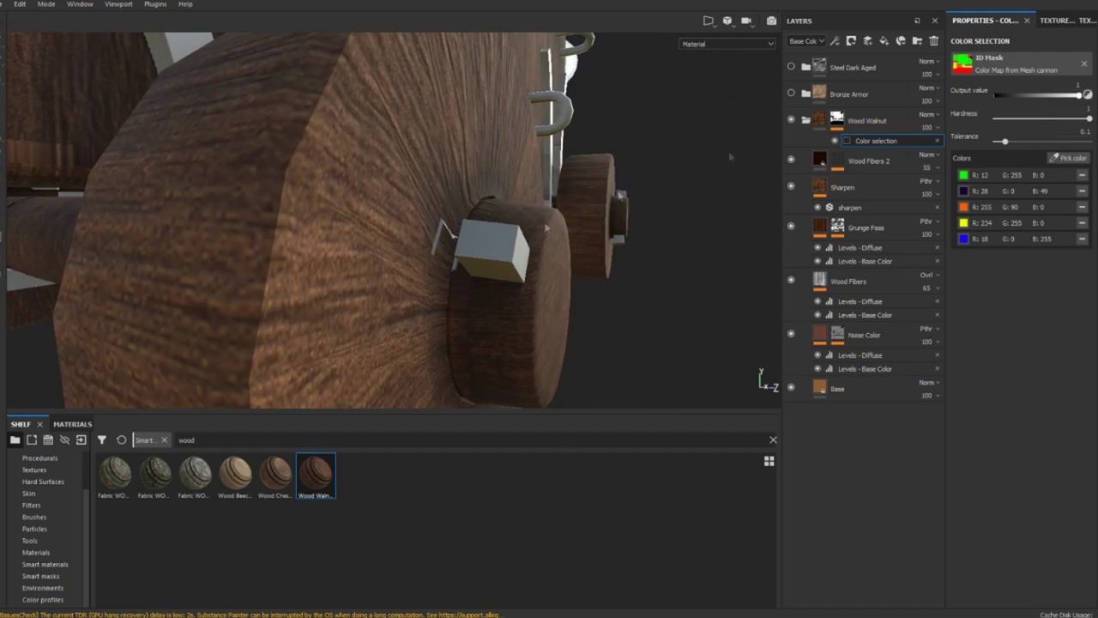
pyautogui.click(1057, 20)
pyautogui.click(1074, 20)
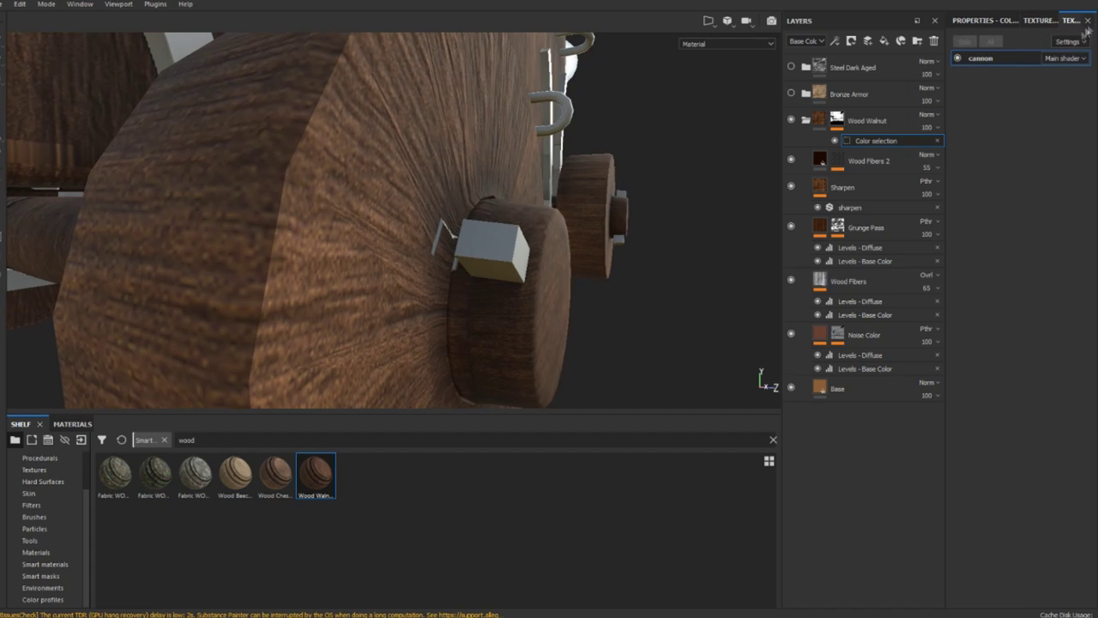
pyautogui.click(1040, 20)
pyautogui.click(1060, 226)
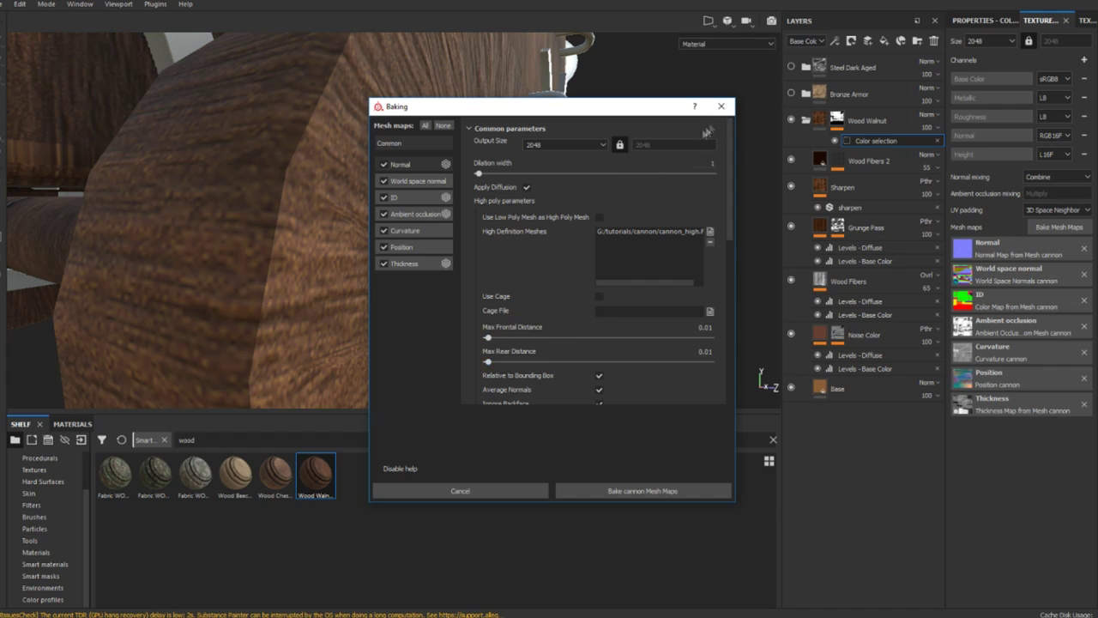
pyautogui.click(722, 107)
# Step: Show the Bronze Armor layer and give it a mask with color selection
pyautogui.scroll(-5, 481, 184)
pyautogui.keyDown('alt'); pyautogui.moveTo(472, 184); pyautogui.dragTo(701, 189); pyautogui.keyUp('alt')
pyautogui.keyDown('alt'); pyautogui.moveTo(410, 166); pyautogui.dragTo(712, 167); pyautogui.keyUp('alt')
pyautogui.click(791, 92)
pyautogui.rightClick(841, 93)
pyautogui.click(871, 130)
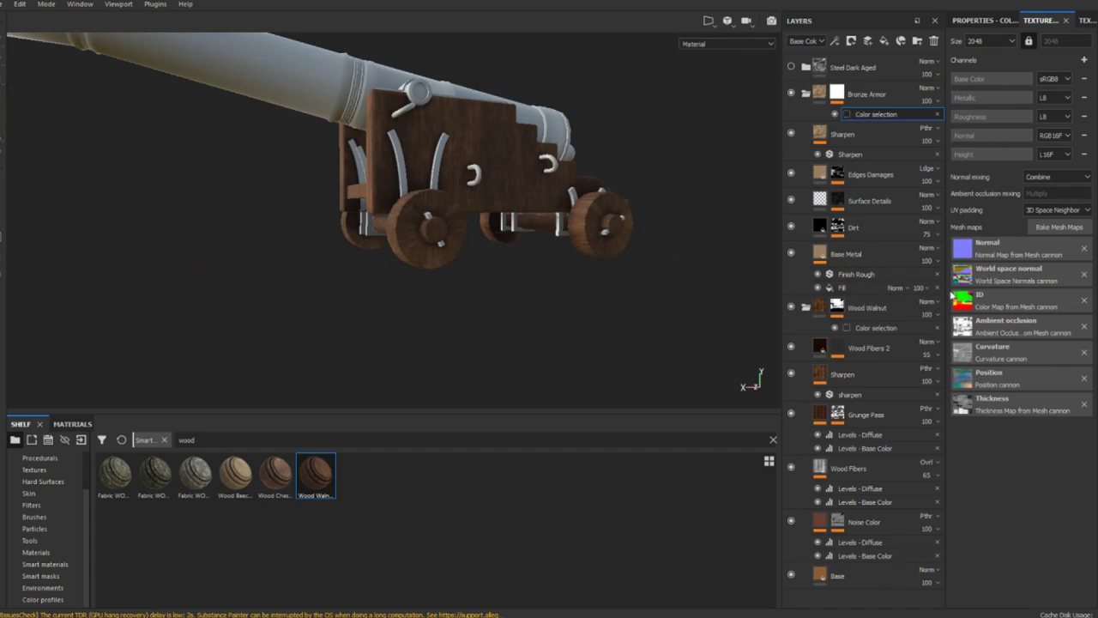
# Step: Limit the Bronze Armor mask to the pink ID color of the hooks and metal straps
pyautogui.click(985, 19)
pyautogui.click(1069, 157)
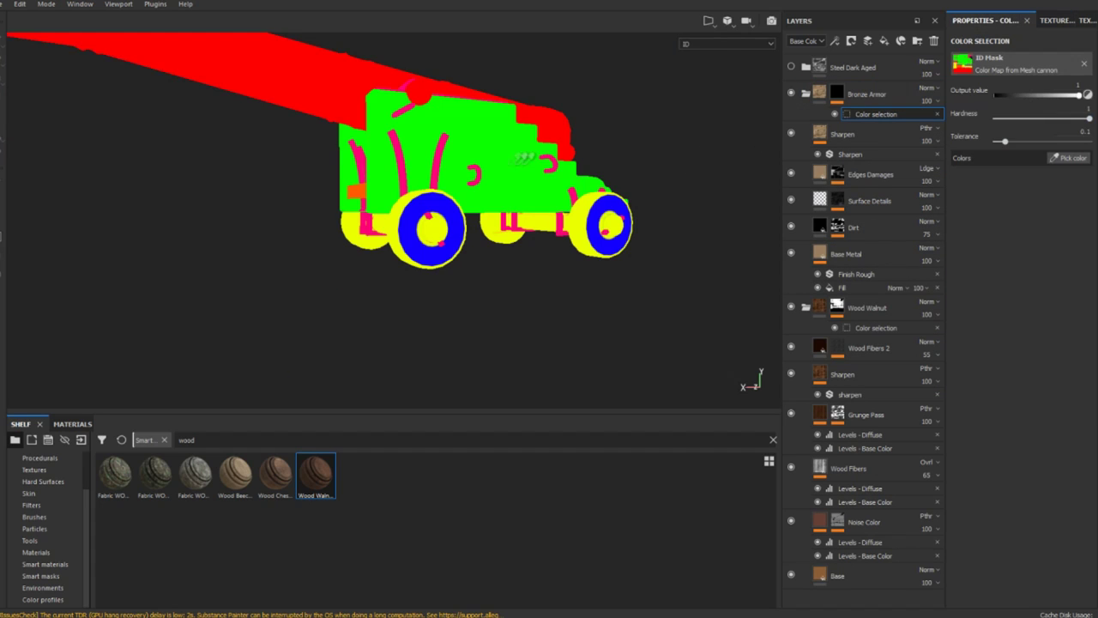
pyautogui.click(439, 156)
pyautogui.scroll(5, 421, 217)
pyautogui.keyDown('alt'); pyautogui.moveTo(515, 263); pyautogui.dragTo(530, 247); pyautogui.keyUp('alt')
pyautogui.scroll(-4, 515, 240)
pyautogui.keyDown('alt'); pyautogui.moveTo(437, 208); pyautogui.dragTo(515, 316, button='middle'); pyautogui.keyUp('alt')
# Step: Show the Steel Dark Aged layer and give it a mask with color selection
pyautogui.click(850, 67)
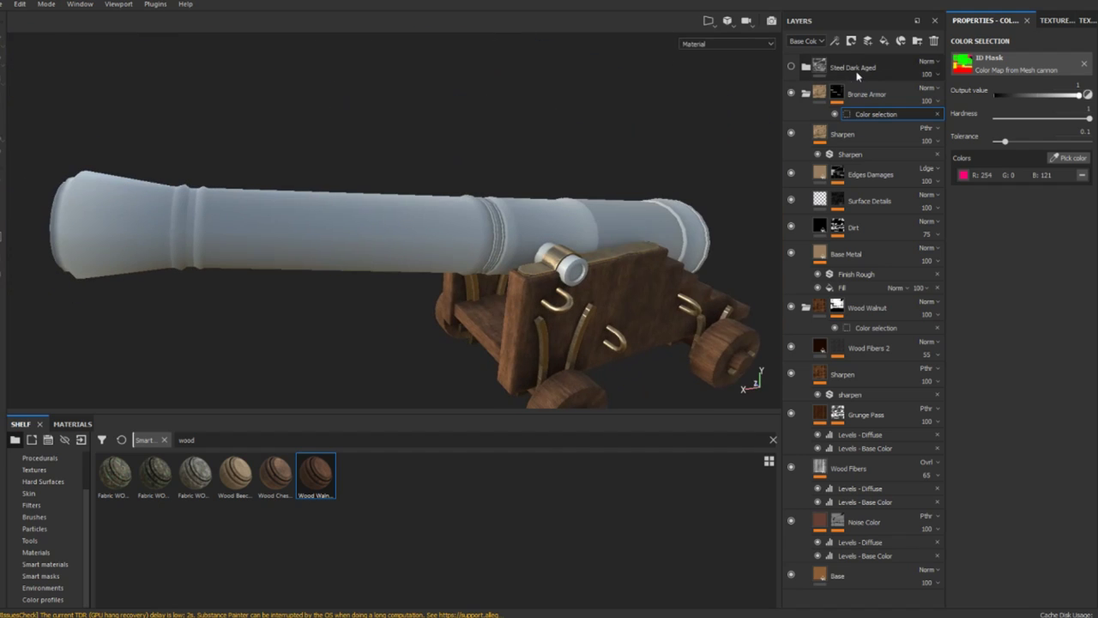
pyautogui.click(791, 66)
pyautogui.rightClick(843, 69)
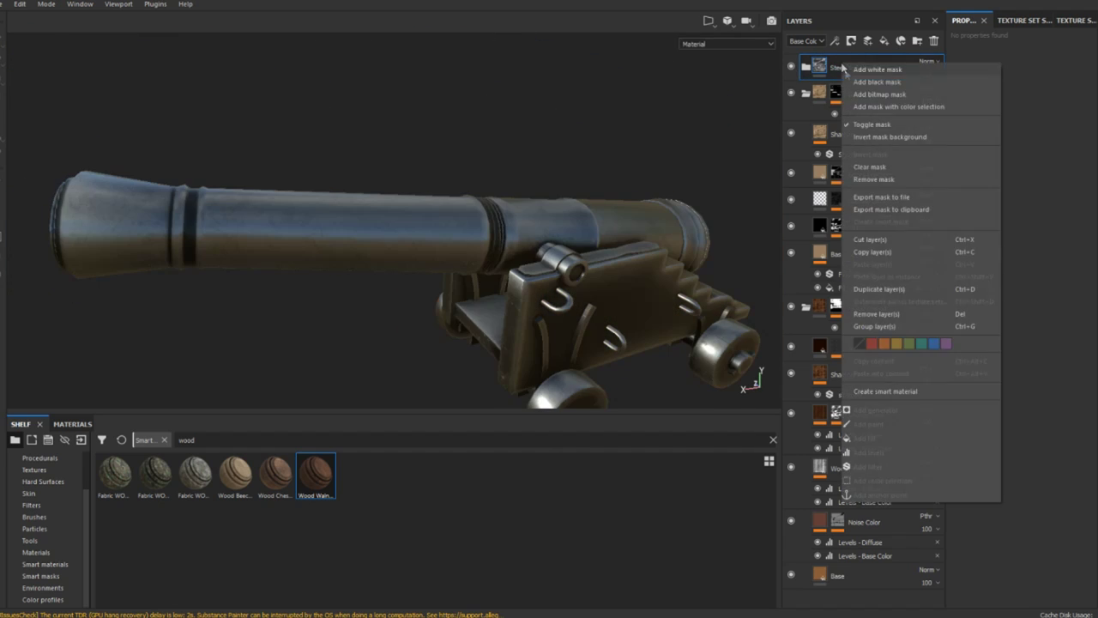
pyautogui.click(872, 107)
# Step: Limit the Steel Dark Aged mask to the red ID color of the cannon barrel
pyautogui.click(1068, 158)
pyautogui.click(631, 223)
pyautogui.keyDown('alt'); pyautogui.moveTo(631, 223); pyautogui.dragTo(506, 172); pyautogui.keyUp('alt')
pyautogui.scroll(5, 526, 246)
pyautogui.keyDown('alt'); pyautogui.moveTo(526, 247); pyautogui.dragTo(584, 190); pyautogui.keyUp('alt')
pyautogui.scroll(2, 496, 295)
pyautogui.scroll(-4, 466, 304)
pyautogui.keyDown('alt'); pyautogui.moveTo(466, 305); pyautogui.dragTo(308, 263); pyautogui.keyUp('alt')
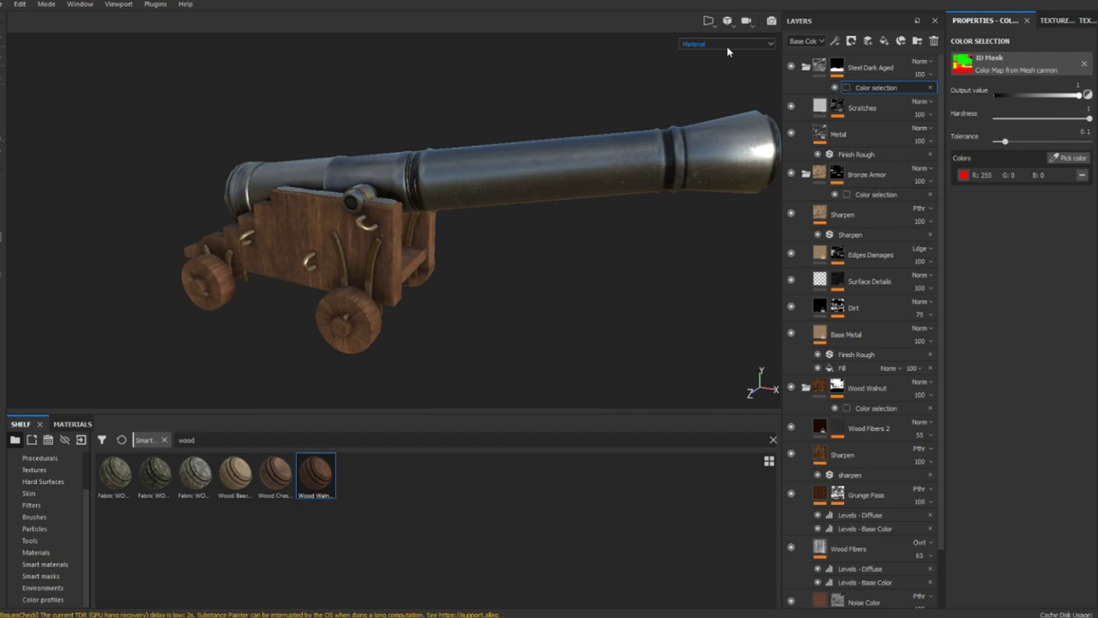
# Step: Open the recent project G:/3D Projects/cannon/cannon.spp, discarding the changes to the current project
pyautogui.click(4, 5)
pyautogui.moveTo(9, 42)
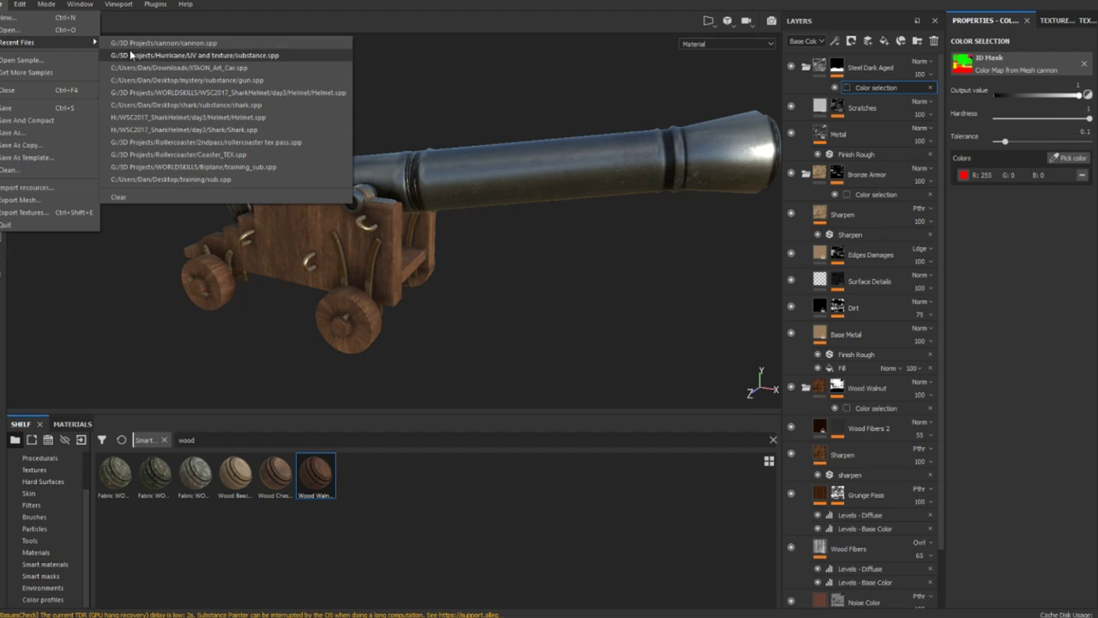
pyautogui.click(153, 43)
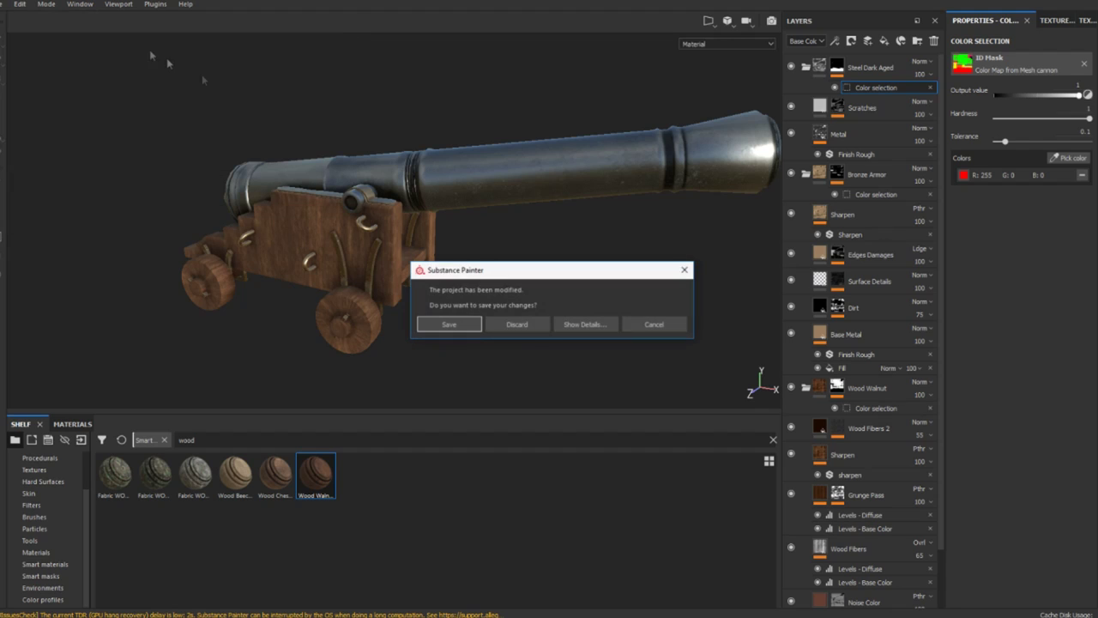
pyautogui.click(518, 326)
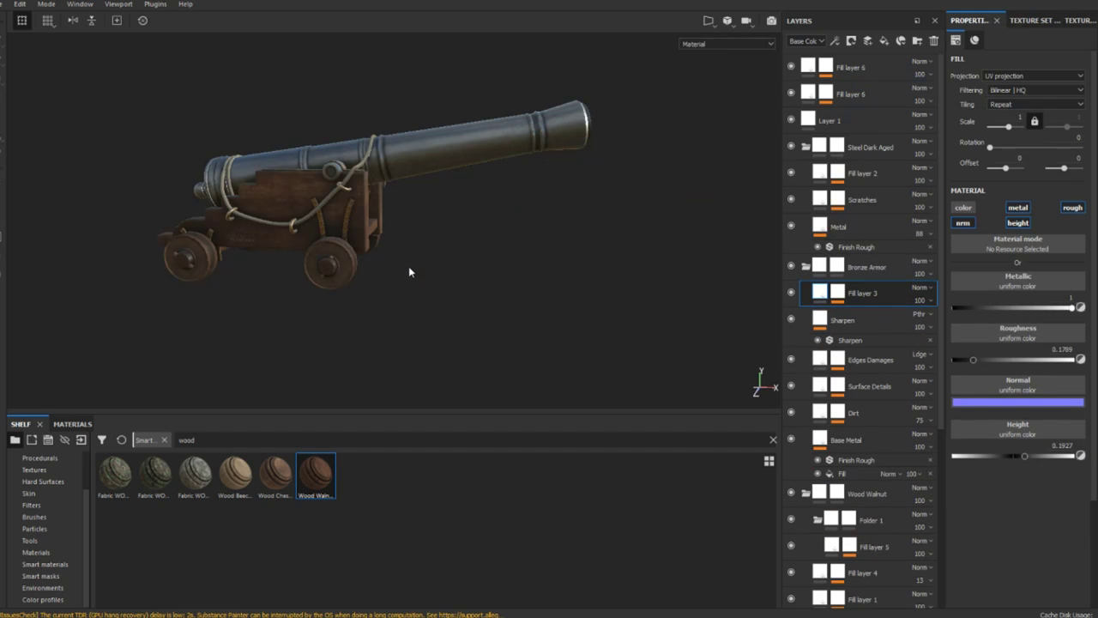
# Step: Examine the finished cannon's rope, wood, bronze and steel texturing from several sides and up close
pyautogui.scroll(2, 332, 234)
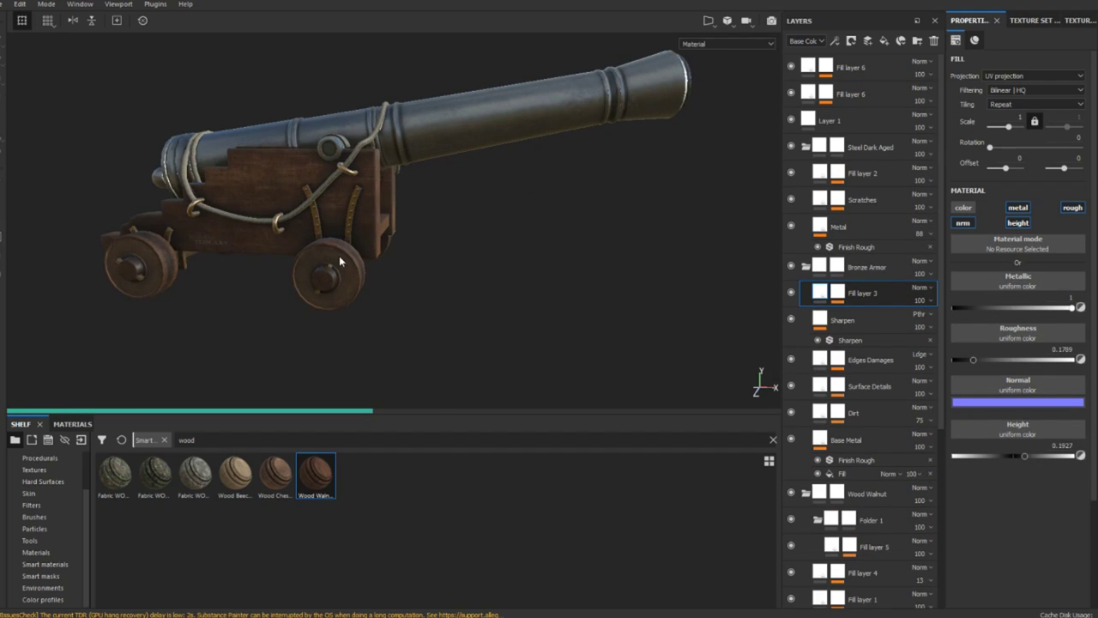
pyautogui.press('alt')
pyautogui.keyDown('alt'); pyautogui.moveTo(351, 182); pyautogui.dragTo(373, 146); pyautogui.keyUp('alt')
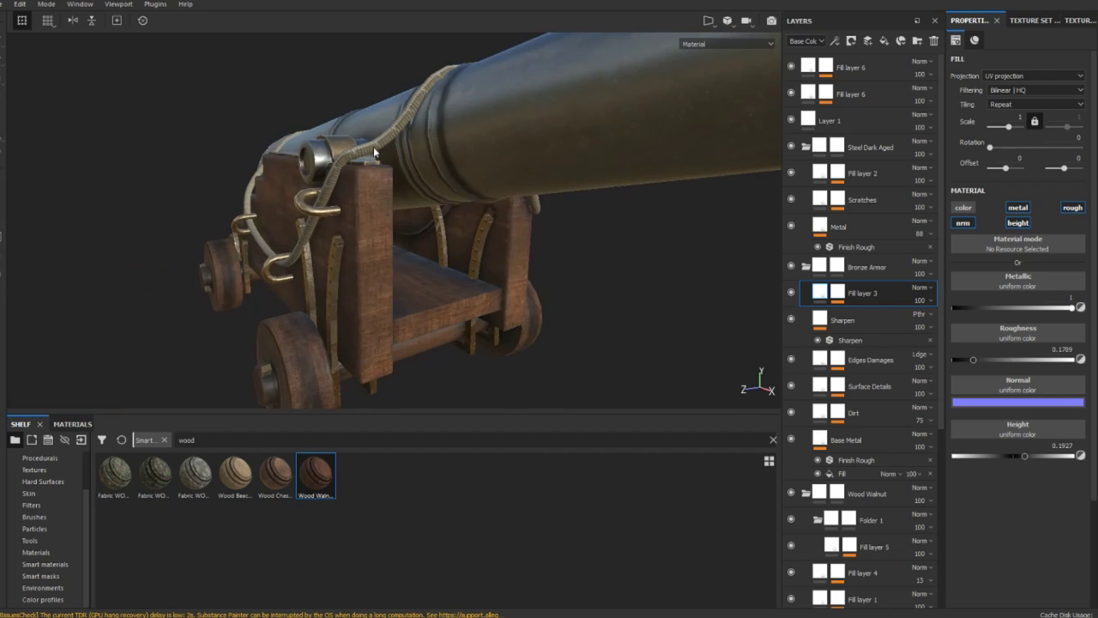
pyautogui.scroll(1, 374, 150)
pyautogui.scroll(-4, 377, 202)
pyautogui.keyDown('alt'); pyautogui.moveTo(601, 259); pyautogui.dragTo(736, 290); pyautogui.keyUp('alt')
pyautogui.scroll(4, 411, 182)
pyautogui.scroll(-4, 367, 255)
pyautogui.keyDown('alt'); pyautogui.moveTo(329, 292); pyautogui.dragTo(627, 209); pyautogui.keyUp('alt')
pyautogui.scroll(5, 442, 258)
pyautogui.keyDown('alt'); pyautogui.moveTo(410, 299); pyautogui.dragTo(285, 256); pyautogui.keyUp('alt')
pyautogui.scroll(-5, 622, 248)
pyautogui.keyDown('alt'); pyautogui.moveTo(601, 237); pyautogui.dragTo(303, 225); pyautogui.keyUp('alt')
pyautogui.keyDown('alt'); pyautogui.moveTo(562, 232); pyautogui.dragTo(514, 230); pyautogui.keyUp('alt')
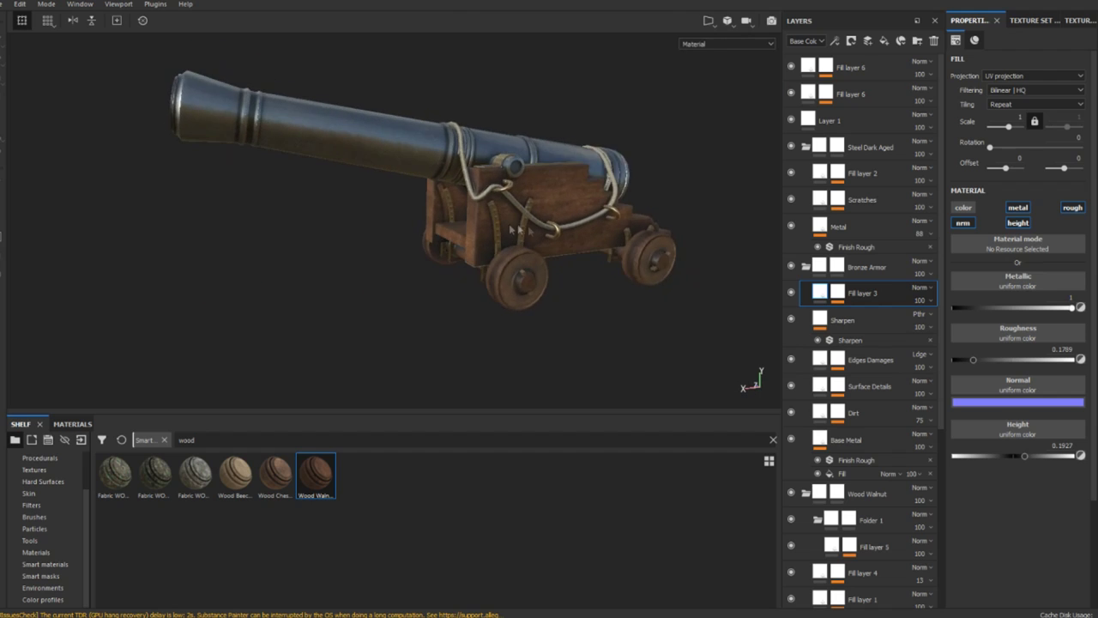
pyautogui.scroll(3, 554, 239)
pyautogui.scroll(4, 509, 284)
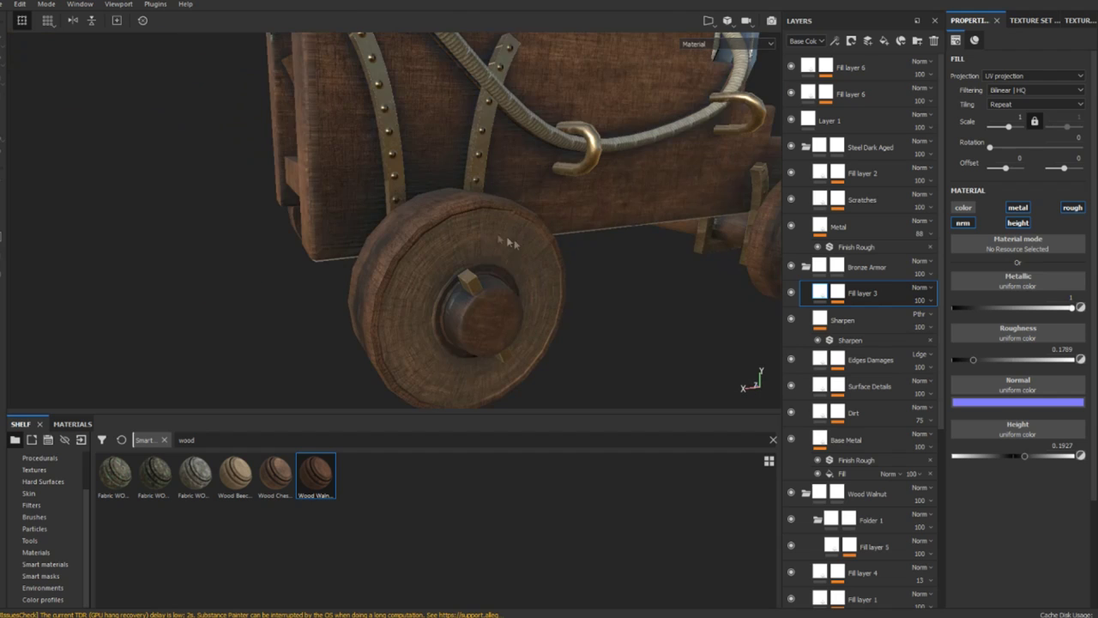
pyautogui.scroll(-2, 502, 273)
pyautogui.keyDown('alt'); pyautogui.moveTo(504, 283); pyautogui.dragTo(530, 260); pyautogui.keyUp('alt')
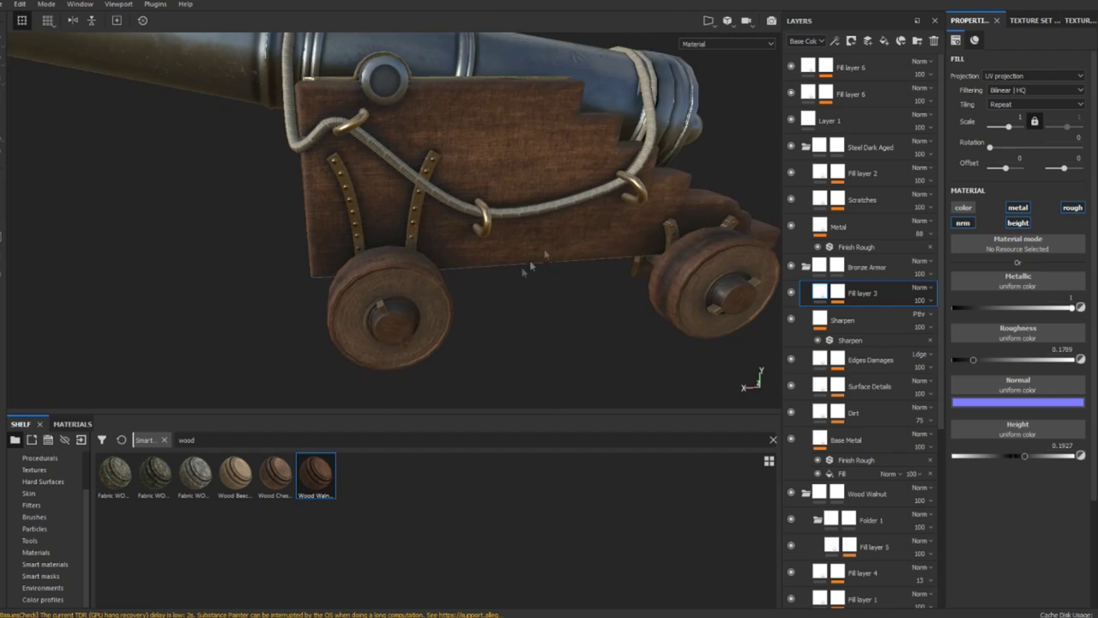
# Step: Add a fill layer at the top of the layer stack and give it a mask with color selection
pyautogui.click(880, 67)
pyautogui.click(884, 40)
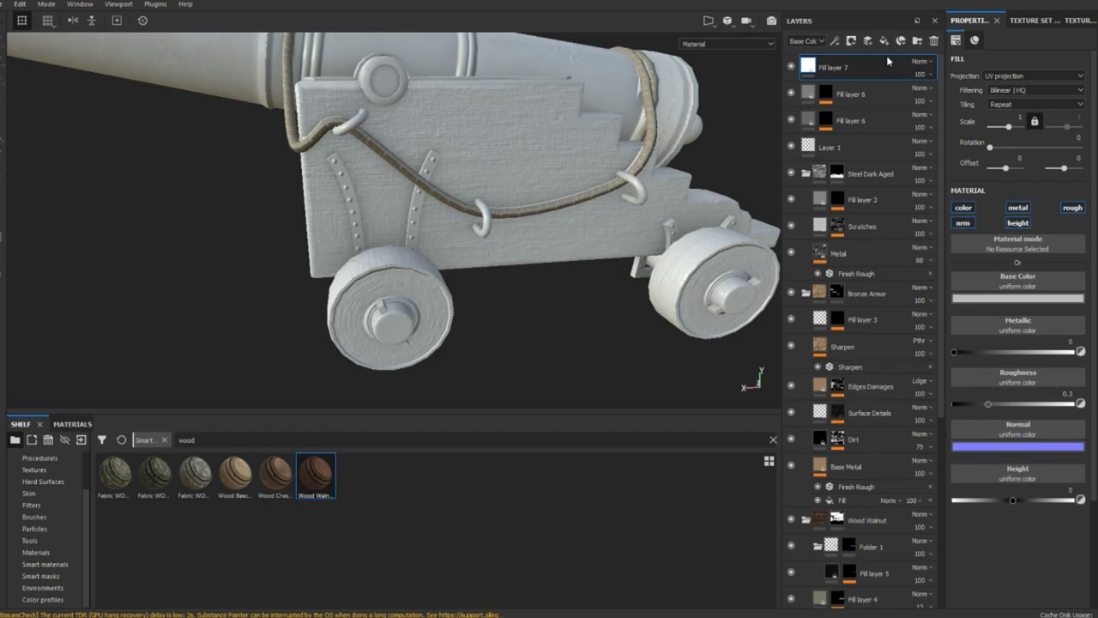
pyautogui.rightClick(882, 62)
pyautogui.click(935, 106)
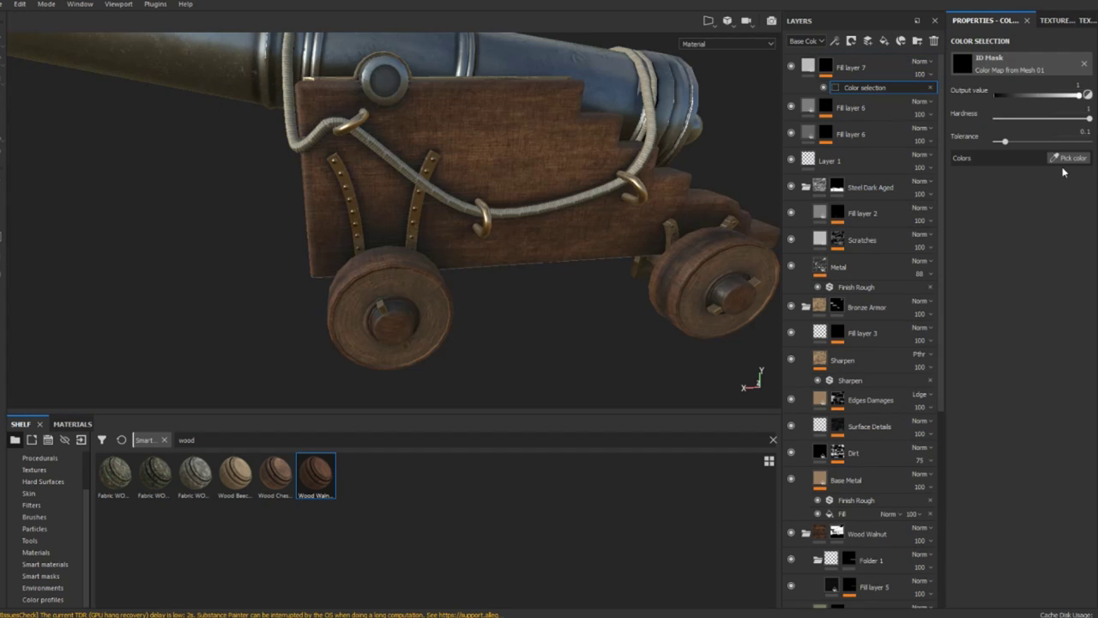
# Step: Show the ID colors for the top fill layer's color selection and delete that fill layer
pyautogui.click(1067, 159)
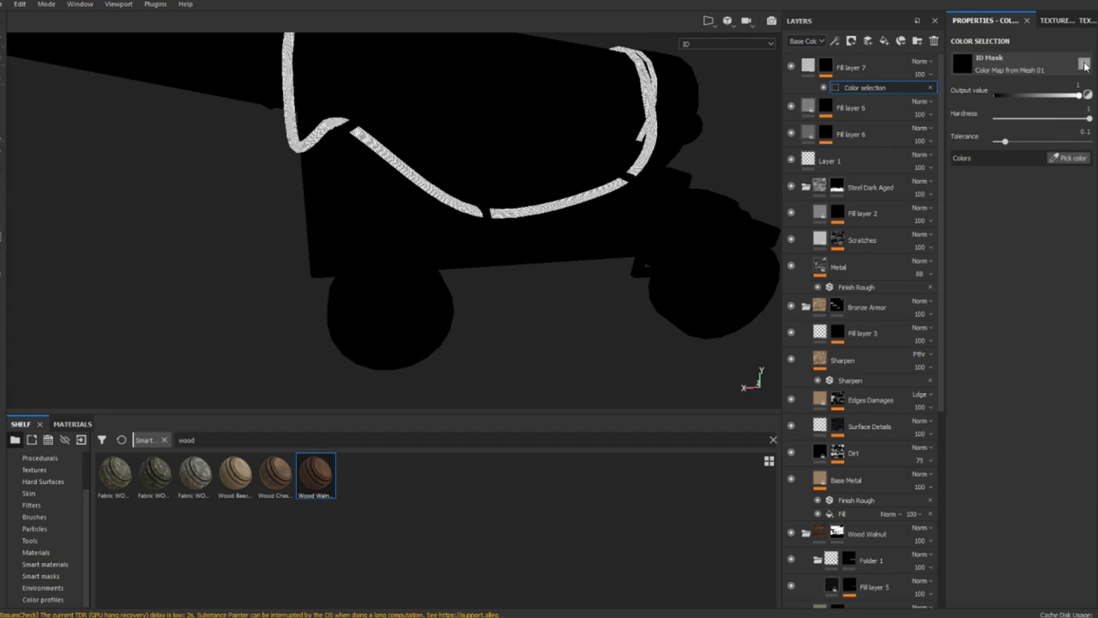
pyautogui.click(881, 69)
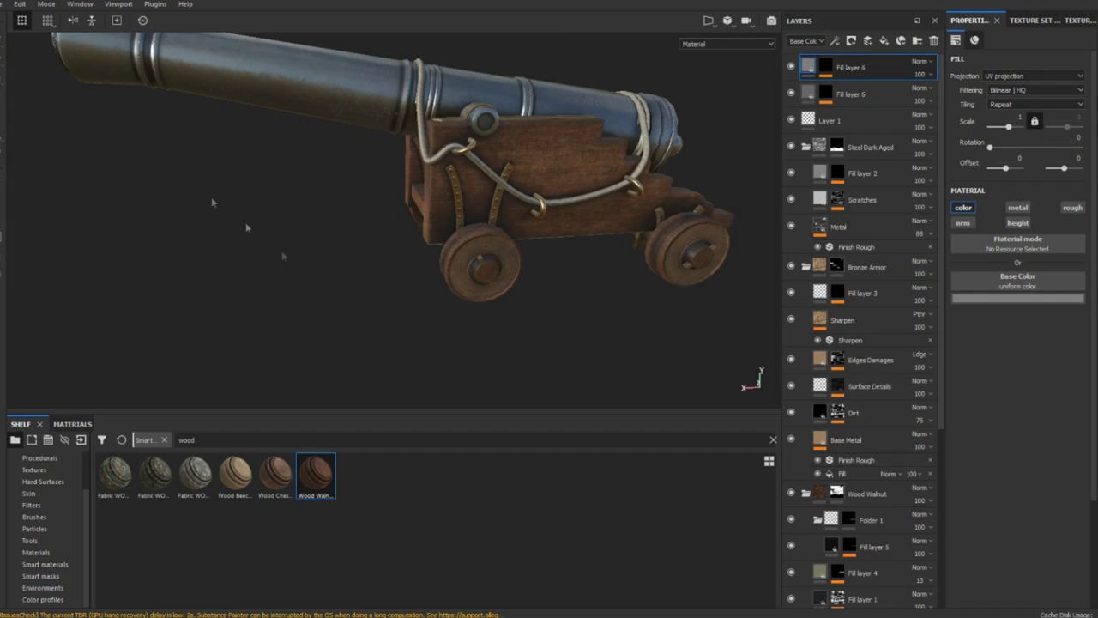
# Step: Examine the finished textured cannon from the side and at an angle, up close and as a whole
pyautogui.keyDown('alt'); pyautogui.moveTo(404, 283); pyautogui.dragTo(558, 283); pyautogui.keyUp('alt')
pyautogui.keyDown('alt'); pyautogui.moveTo(558, 283); pyautogui.dragTo(532, 343, button='middle'); pyautogui.keyUp('alt')
pyautogui.keyDown('alt'); pyautogui.moveTo(532, 344); pyautogui.dragTo(566, 327, button='right'); pyautogui.keyUp('alt')
pyautogui.keyDown('alt'); pyautogui.moveTo(567, 328); pyautogui.dragTo(545, 305); pyautogui.keyUp('alt')
pyautogui.keyDown('alt'); pyautogui.moveTo(545, 305); pyautogui.dragTo(583, 302, button='middle'); pyautogui.keyUp('alt')
pyautogui.moveTo(581, 302)
pyautogui.keyDown('alt'); pyautogui.mouseDown()
pyautogui.moveTo(601, 288)
pyautogui.moveTo(587, 284)
pyautogui.mouseUp(); pyautogui.keyUp('alt')
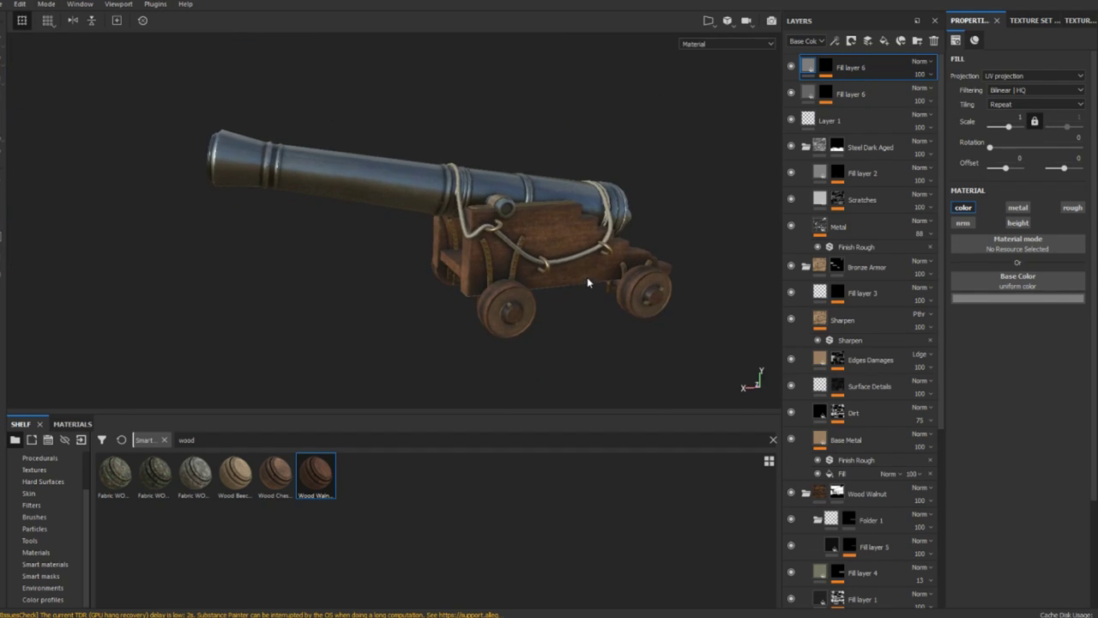
pyautogui.scroll(3, 587, 276)
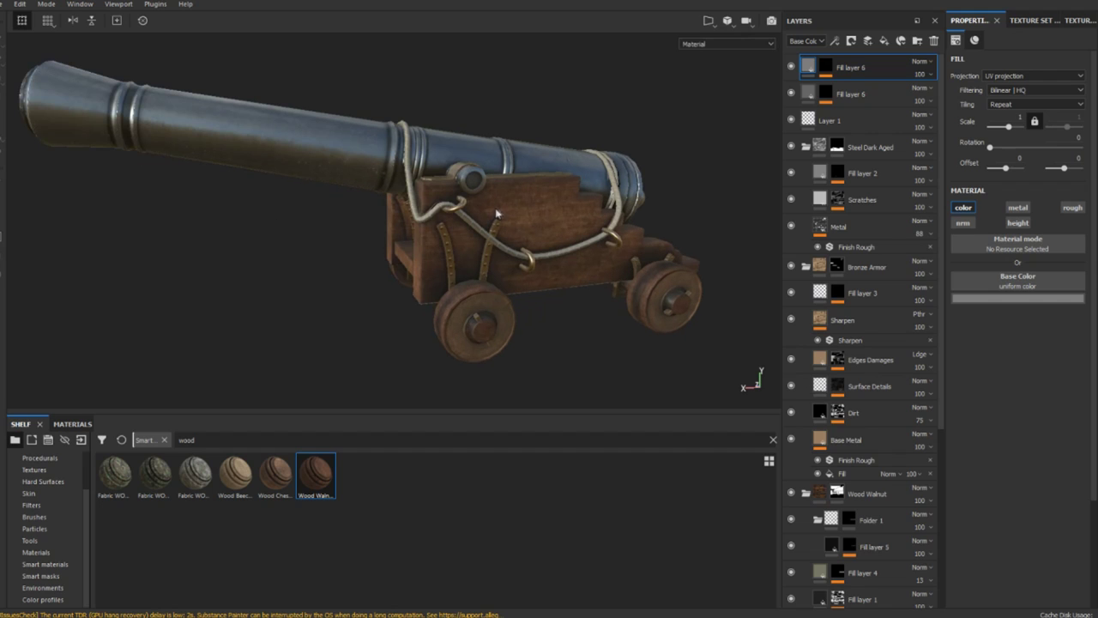
pyautogui.keyDown('alt'); pyautogui.moveTo(495, 207); pyautogui.dragTo(455, 220); pyautogui.keyUp('alt')
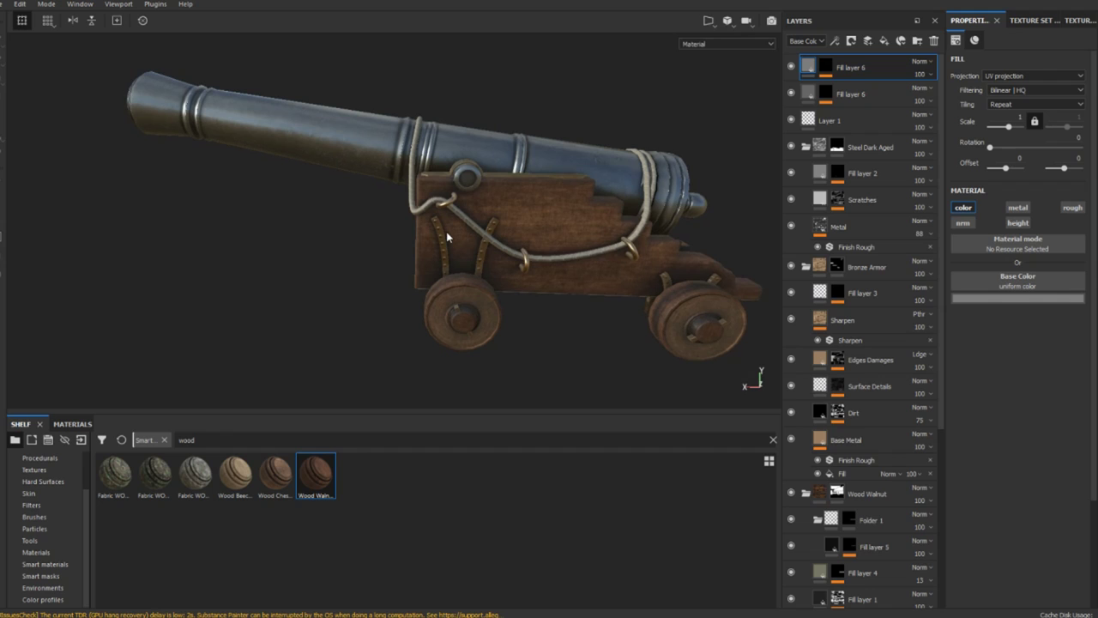
pyautogui.scroll(-2, 446, 232)
pyautogui.keyDown('alt'); pyautogui.moveTo(445, 234); pyautogui.dragTo(429, 232, button='middle'); pyautogui.keyUp('alt')
pyautogui.keyDown('alt'); pyautogui.moveTo(343, 231); pyautogui.dragTo(390, 216); pyautogui.keyUp('alt')
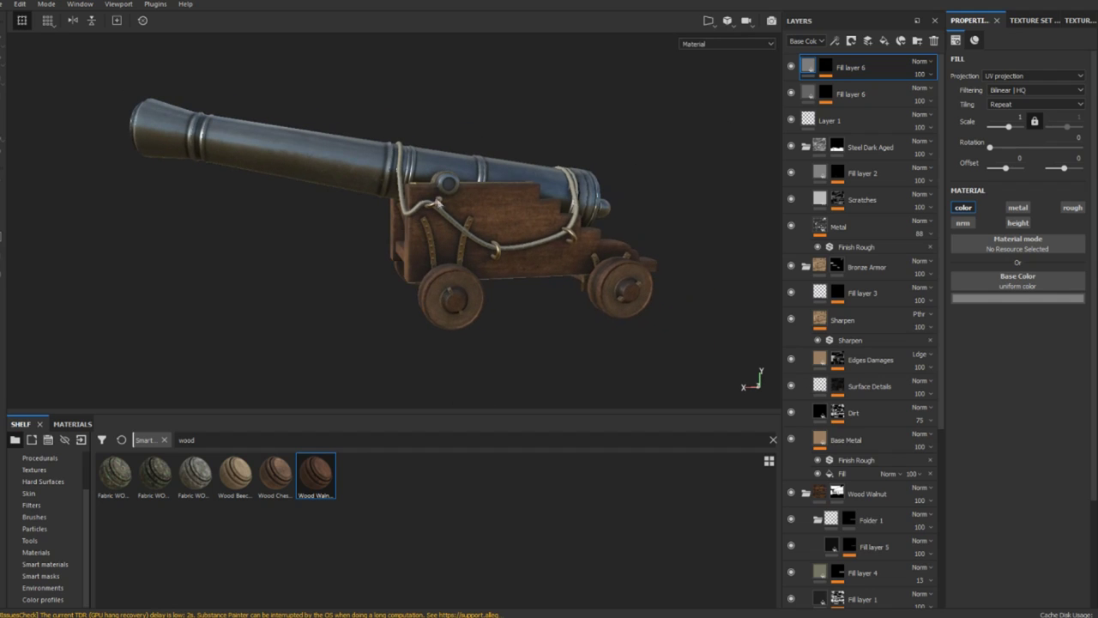
pyautogui.keyDown('alt'); pyautogui.moveTo(309, 250); pyautogui.dragTo(355, 264); pyautogui.keyUp('alt')
pyautogui.keyDown('alt'); pyautogui.moveTo(351, 263); pyautogui.dragTo(376, 278, button='middle'); pyautogui.keyUp('alt')
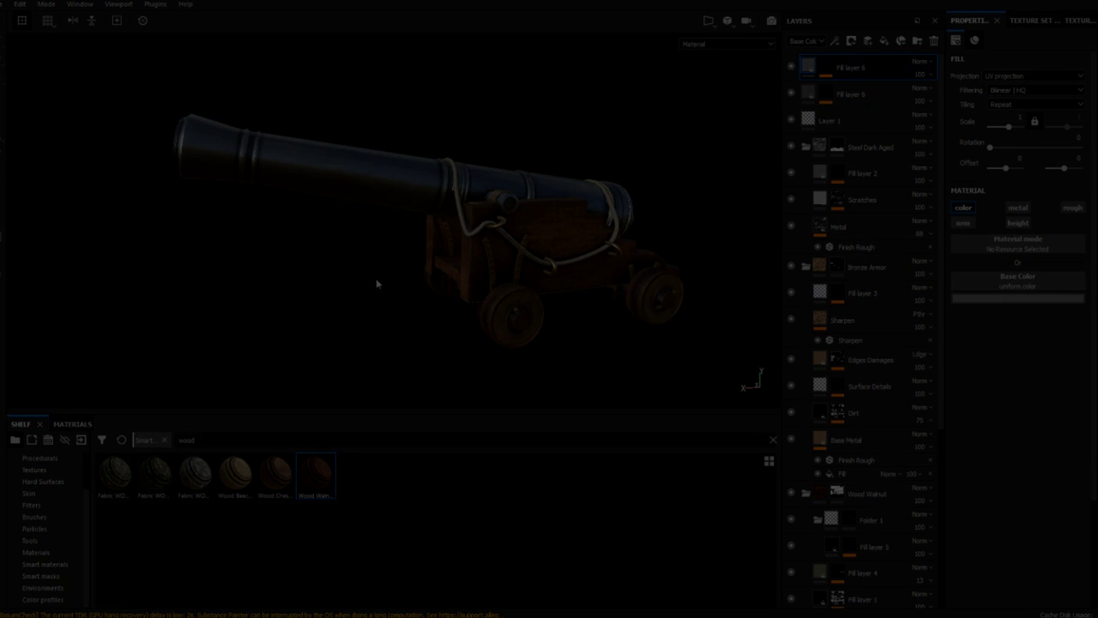